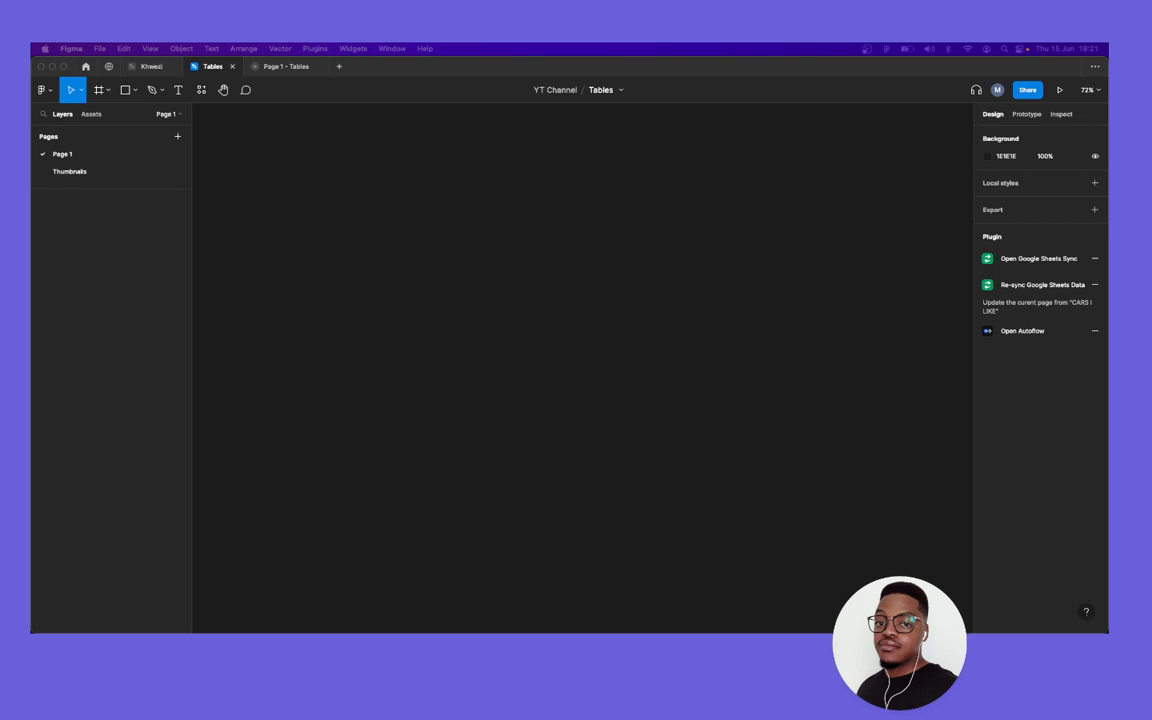
# Switch to Chrome, review the "Cars I like" Google Sheet in an enlarged window, and return to Figma.
pyautogui.press('super+Tab')
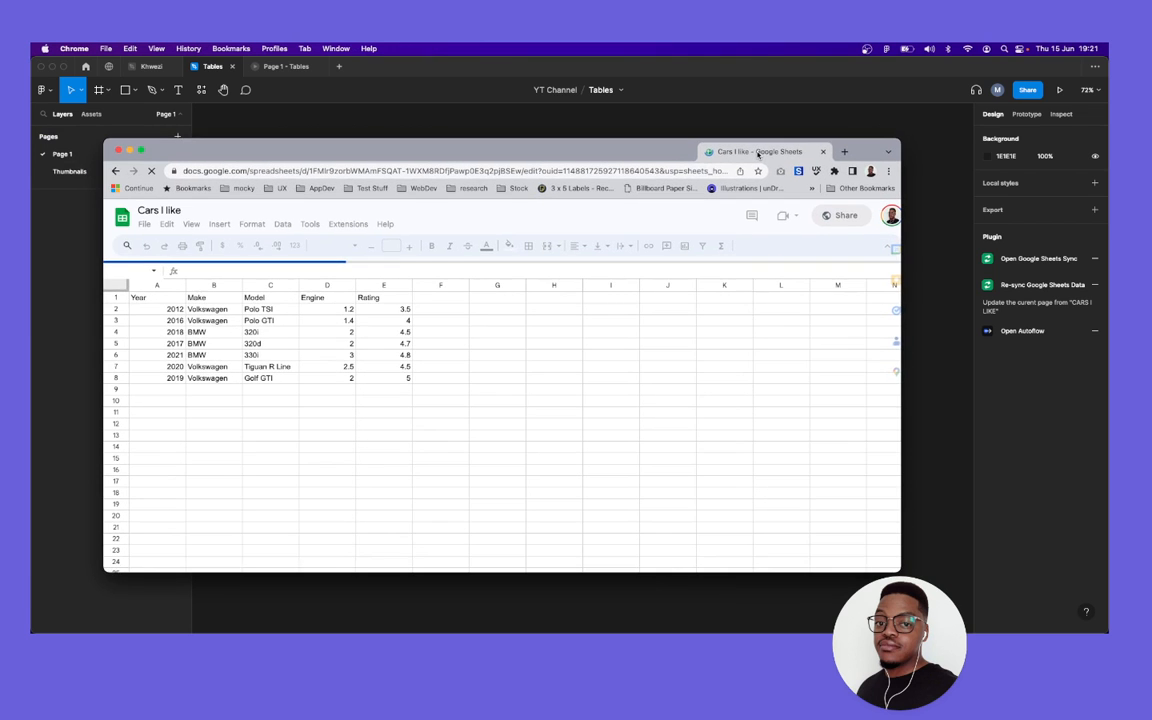
pyautogui.moveTo(758, 155); pyautogui.dragTo(748, 156)
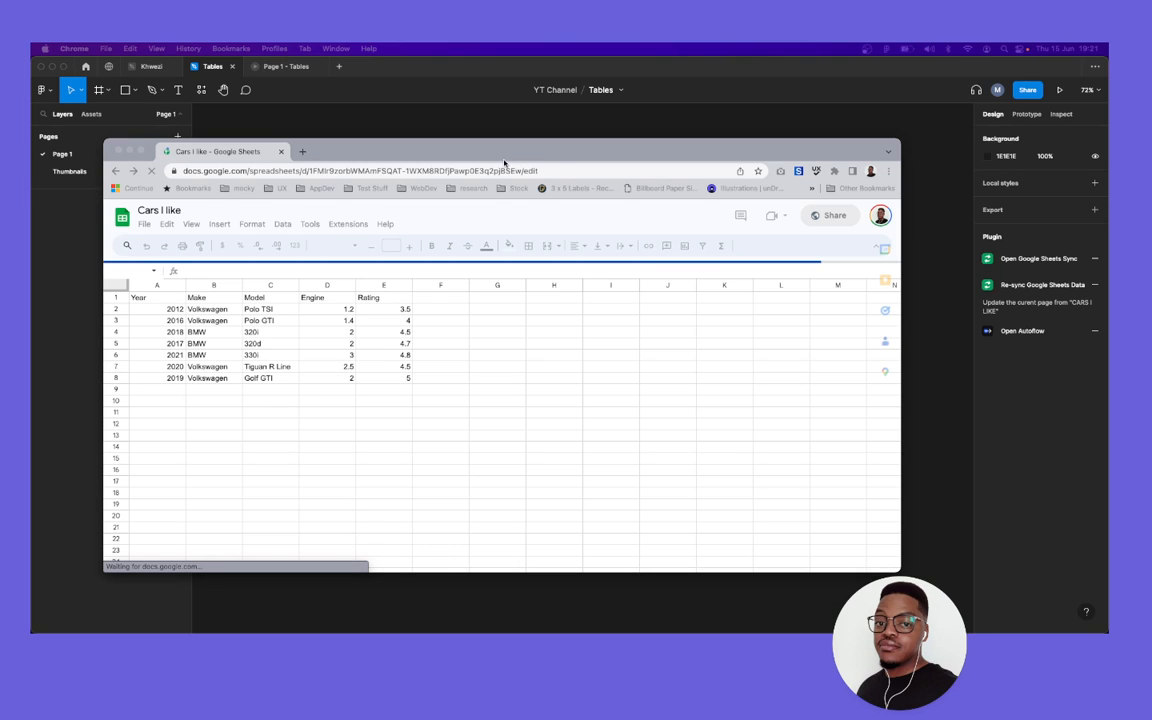
pyautogui.click(498, 148)
pyautogui.doubleClick(498, 148)
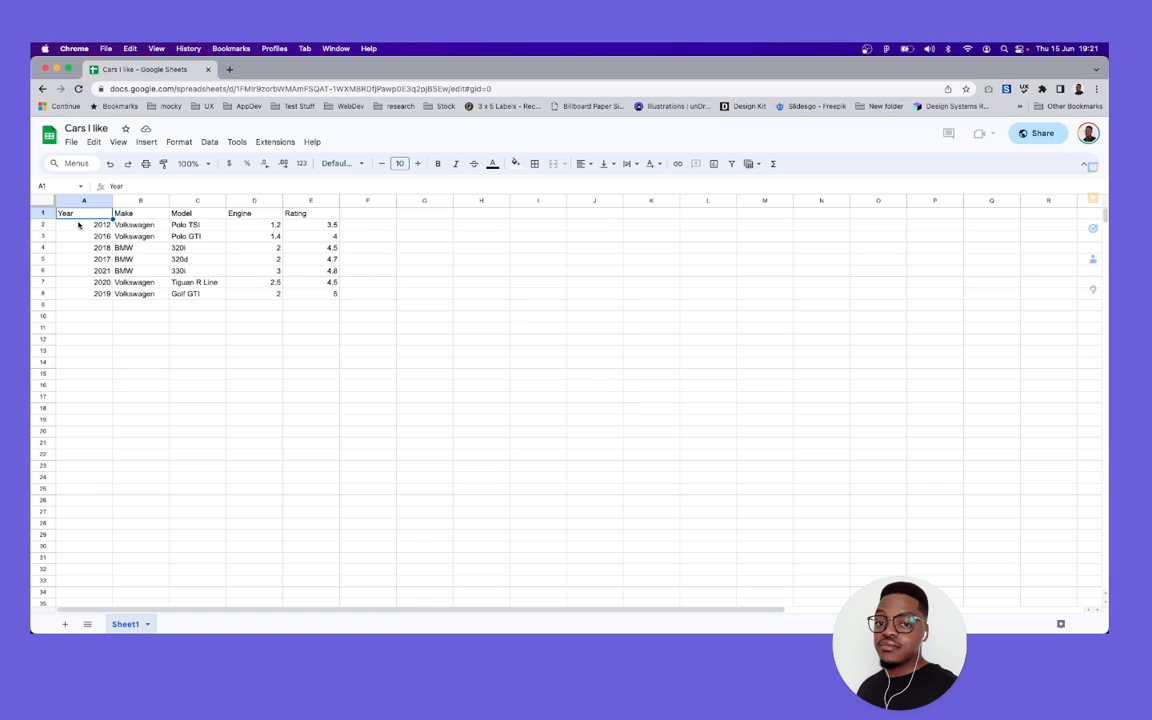
pyautogui.click(57, 68)
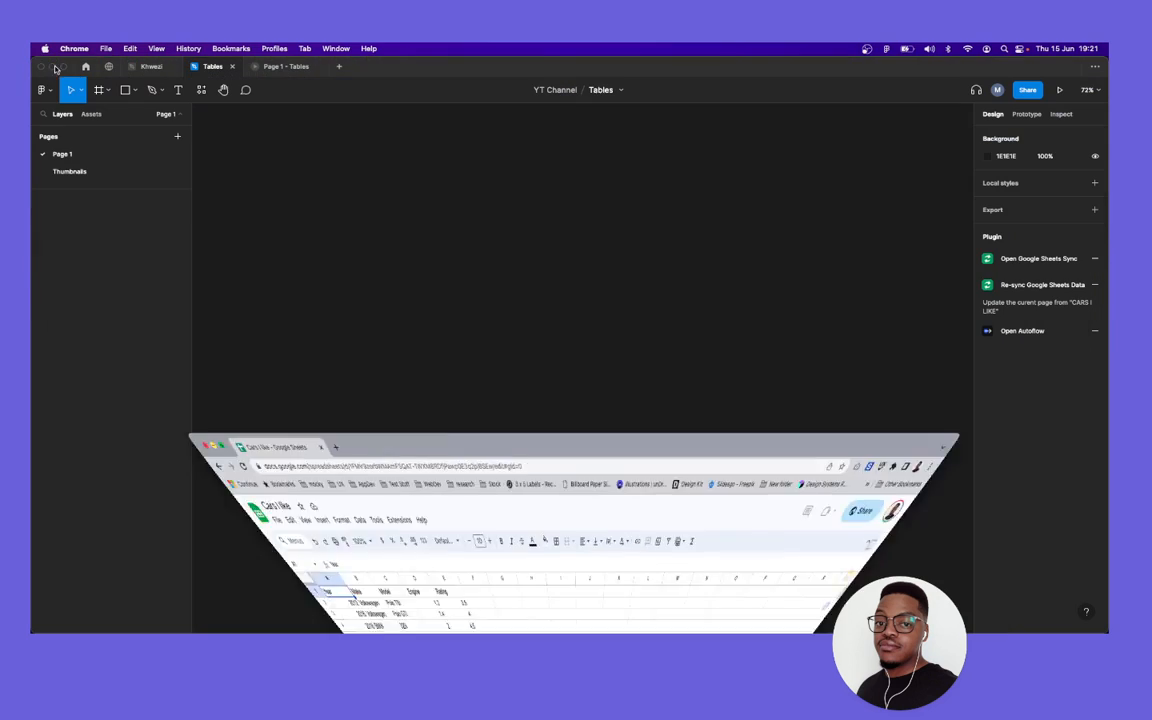
pyautogui.click(469, 302)
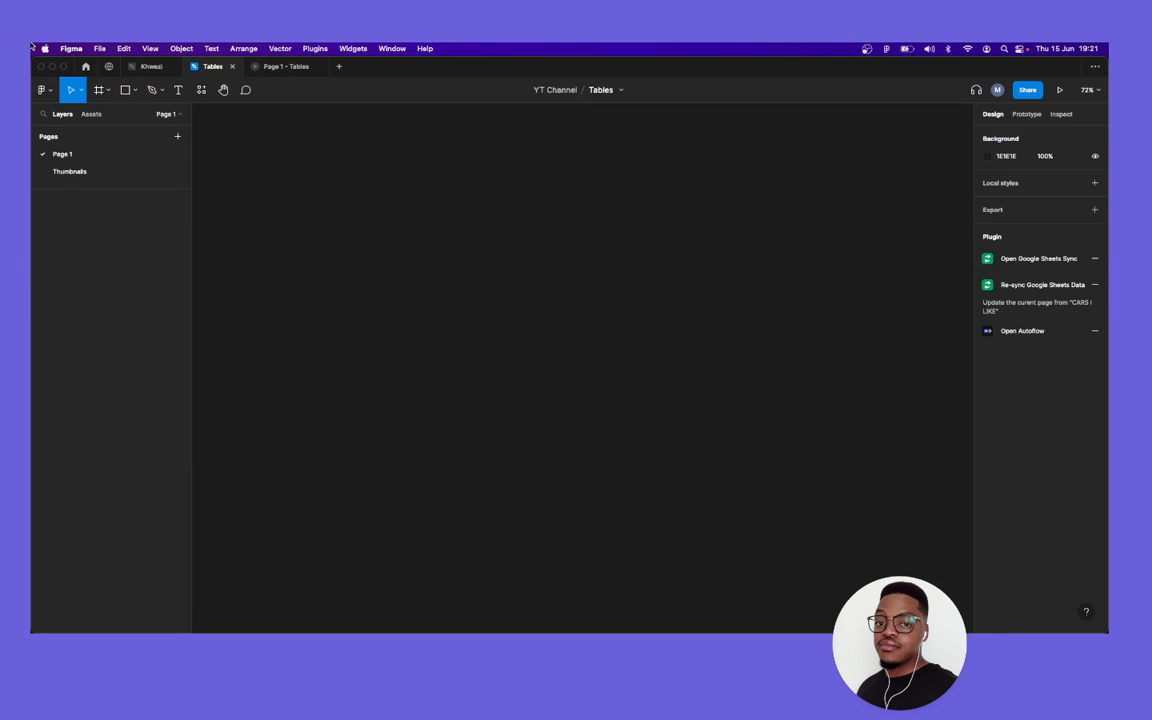
# Close the "Page 1 - Tables" prototype, search the libraries for "cell" and place a Cell component instance on the canvas.
pyautogui.click(318, 67)
pyautogui.hotkey('shift', 'i')
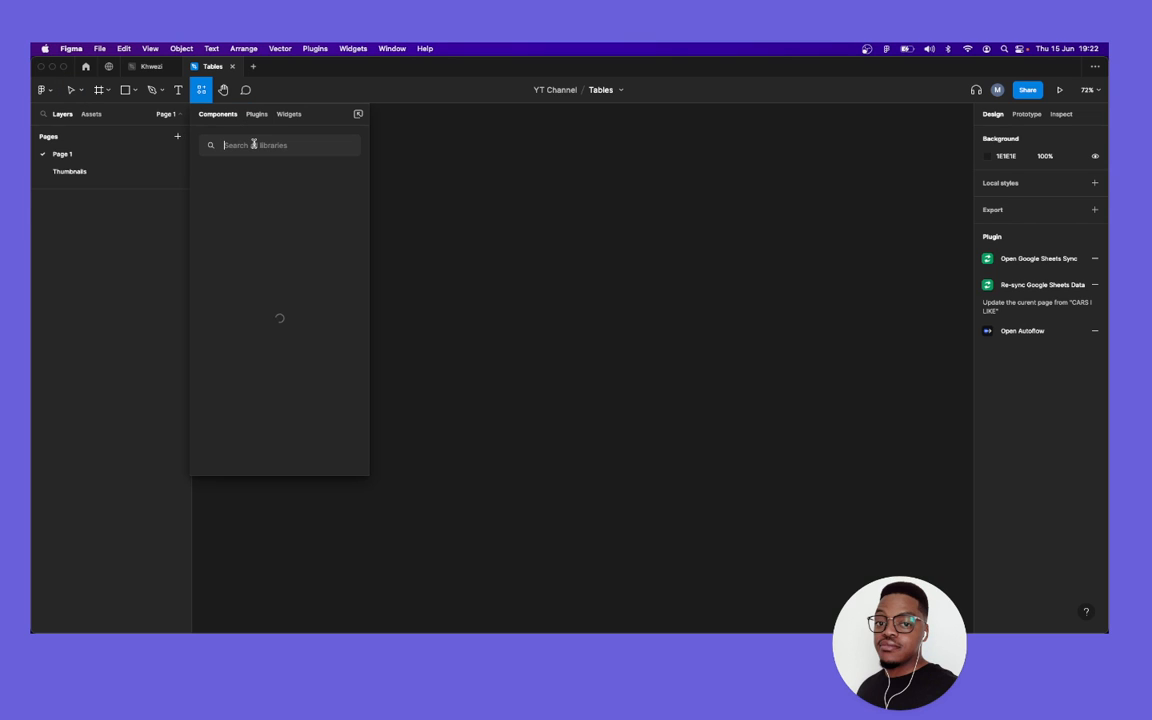
pyautogui.write('cell')
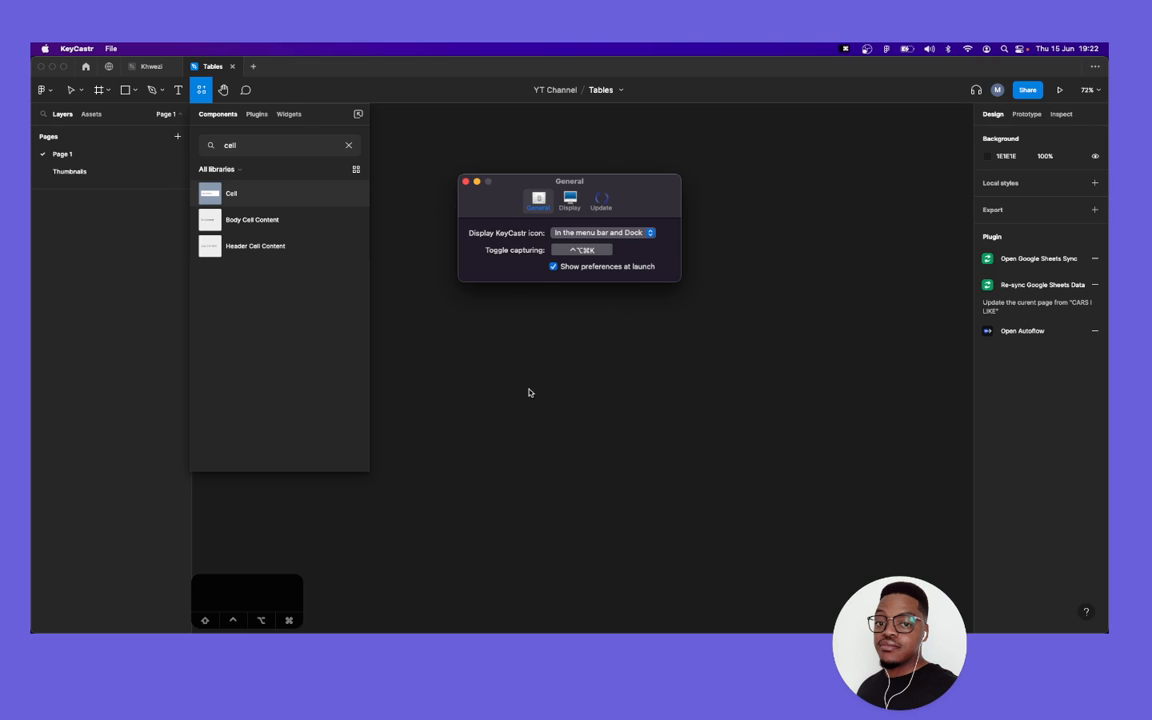
pyautogui.click(465, 182)
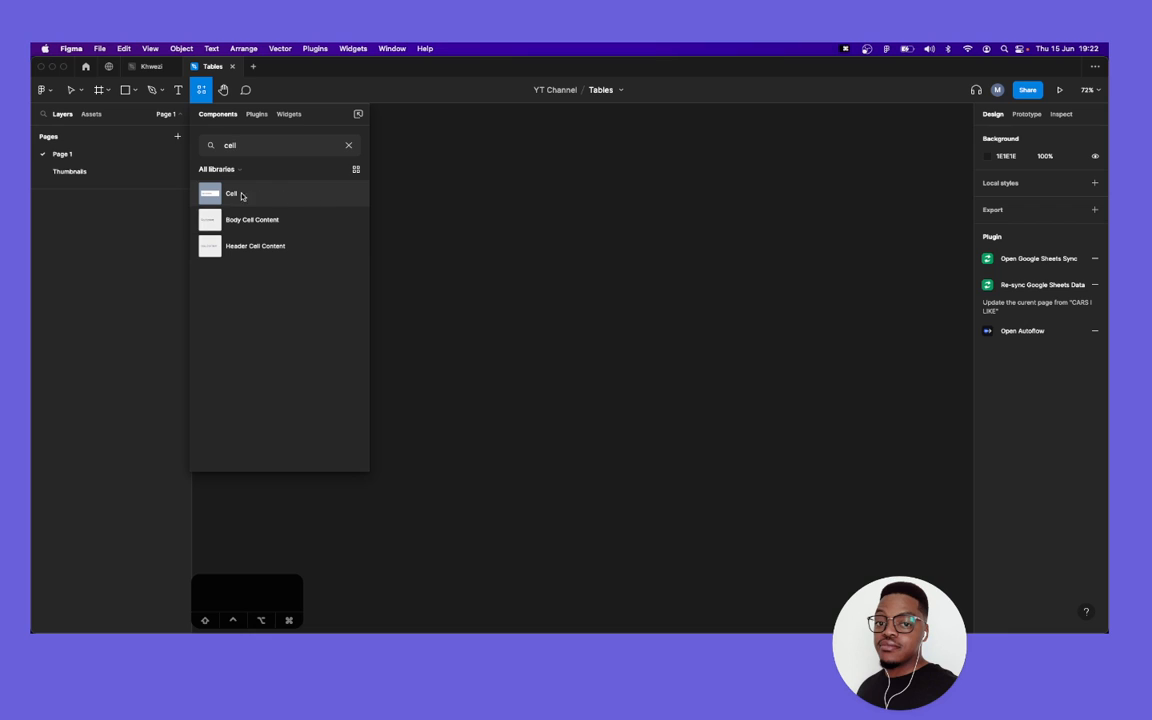
pyautogui.moveTo(241, 196); pyautogui.dragTo(569, 215)
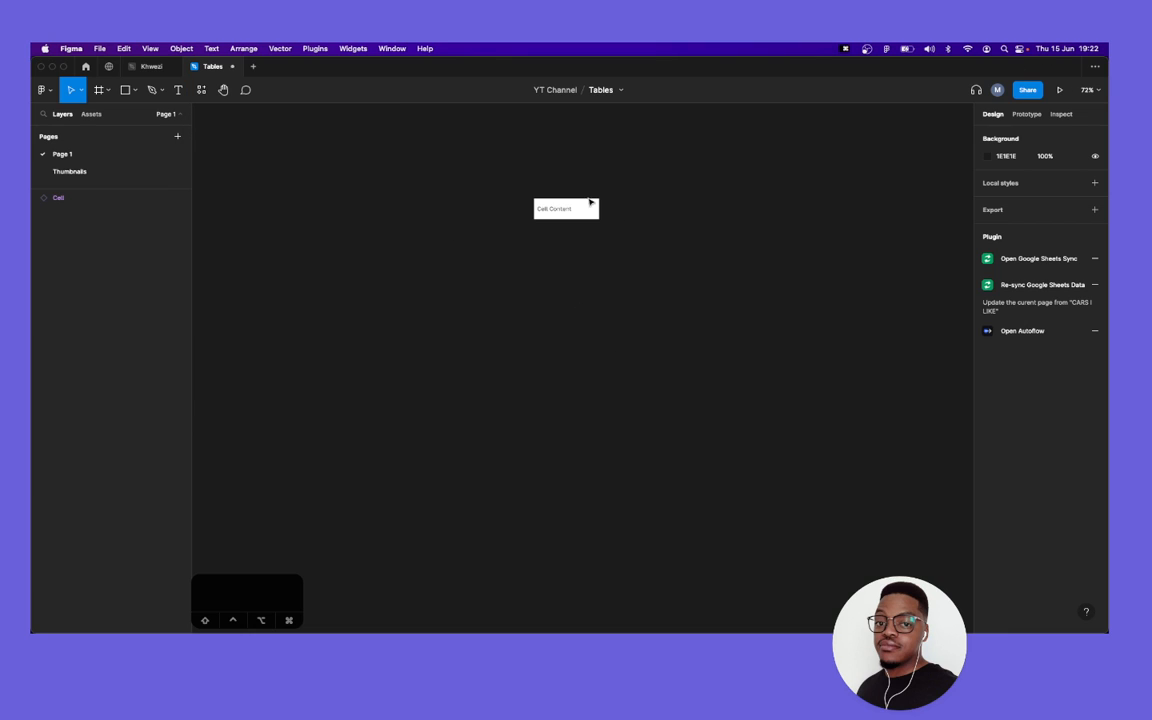
pyautogui.scroll(5, 590, 210)
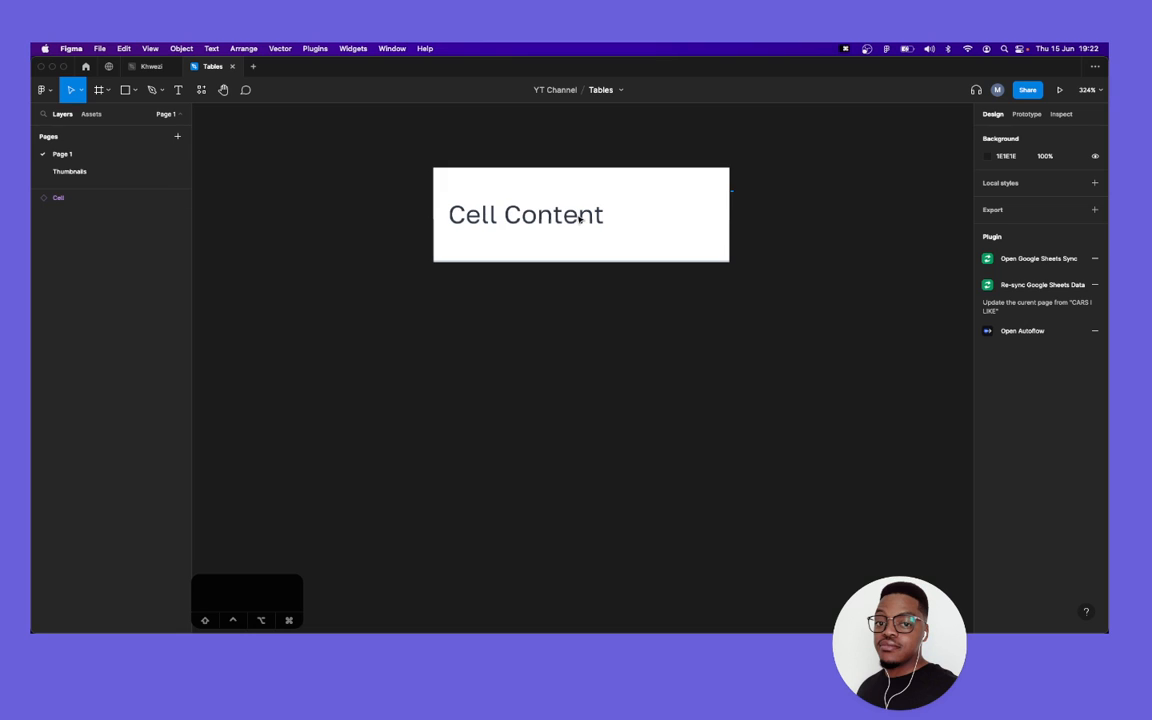
pyautogui.click(582, 219)
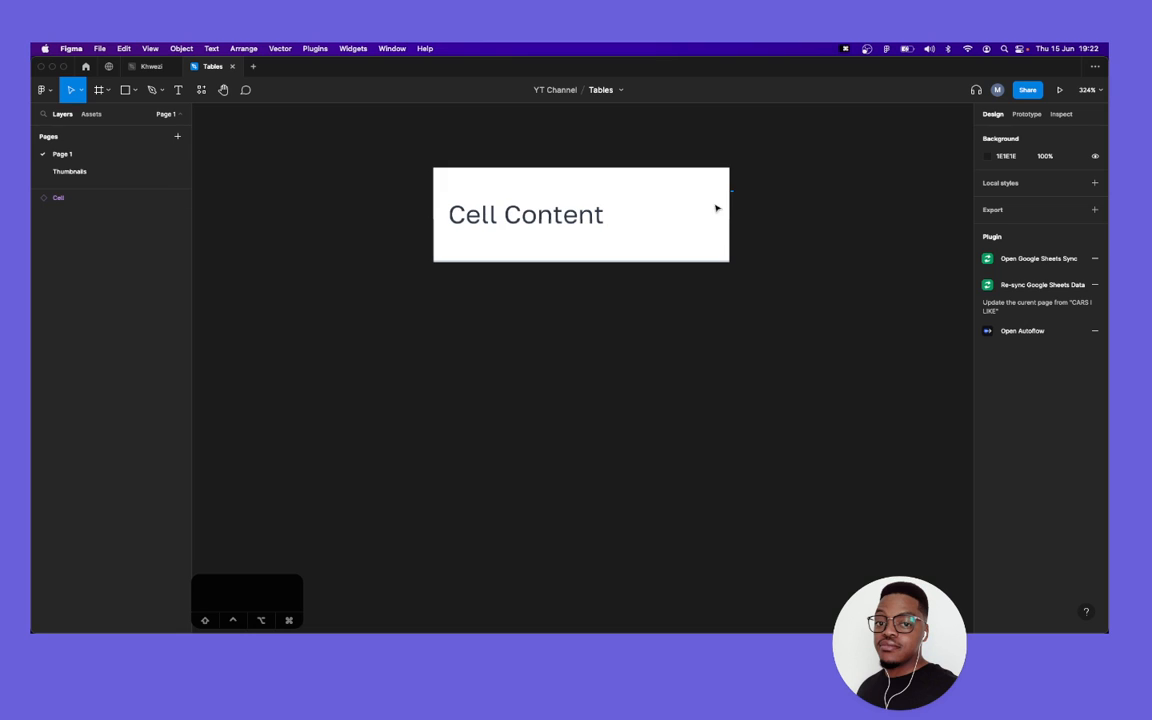
pyautogui.scroll(1, 576, 217)
pyautogui.click(574, 215)
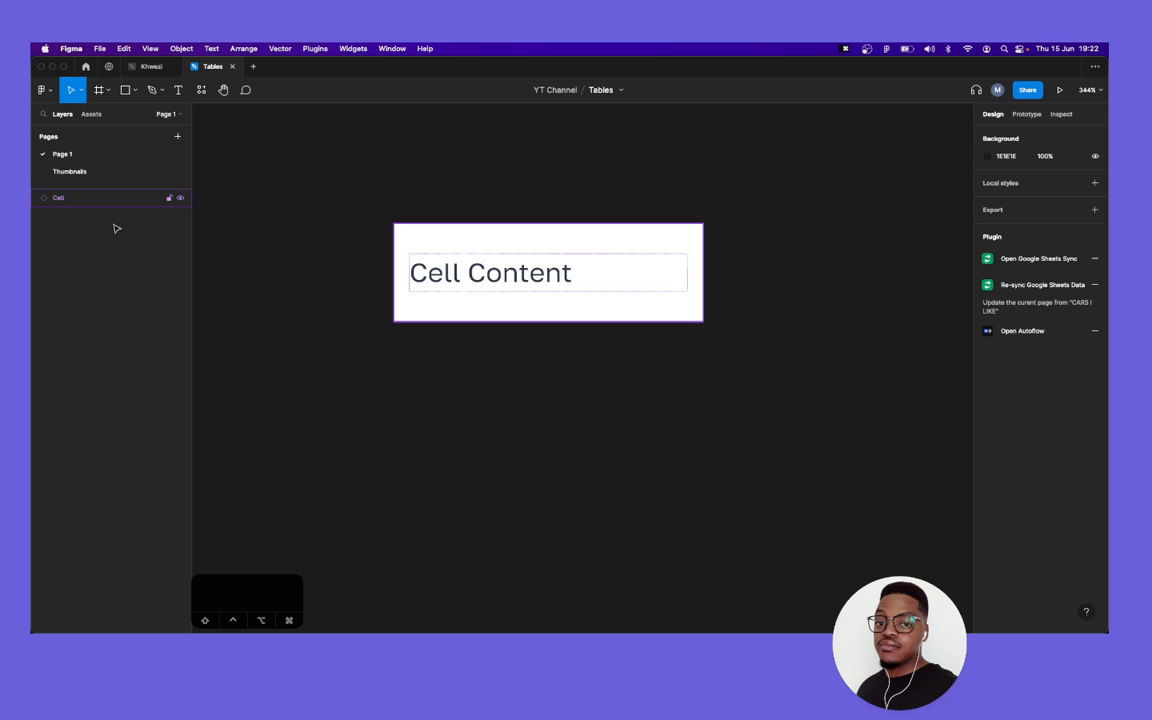
# Set the auto layout alignment of the Body Cell Content nested inside the Cell instance to centre left.
pyautogui.click(50, 200)
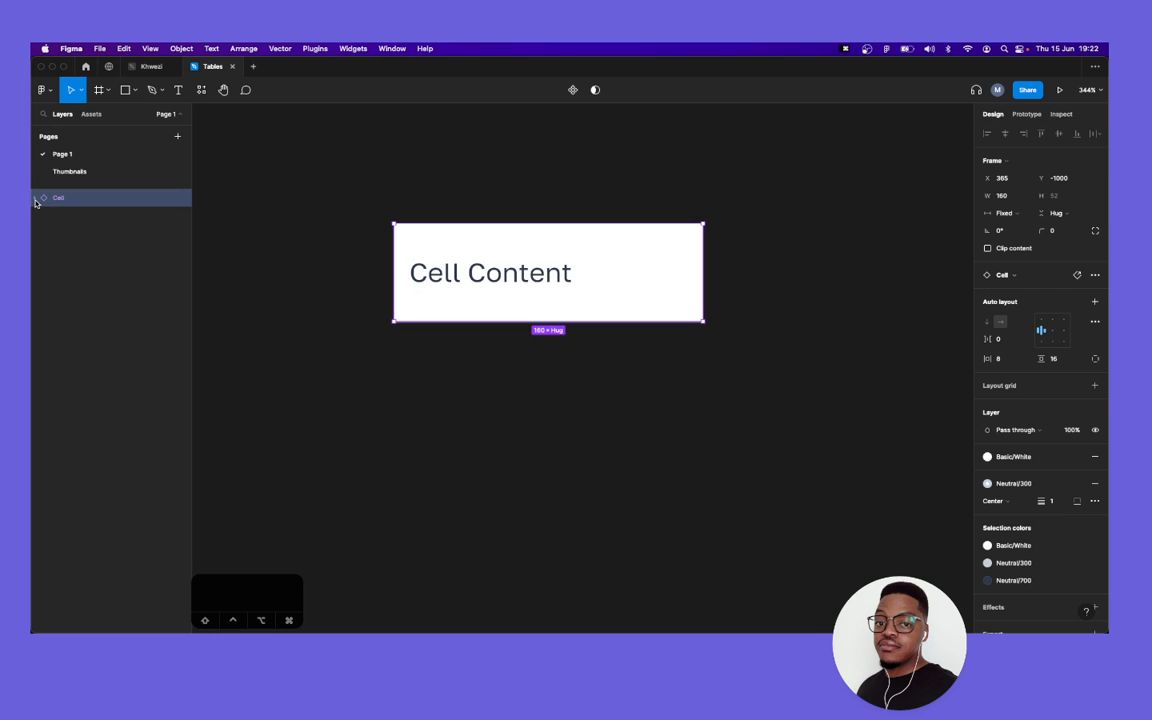
pyautogui.click(35, 199)
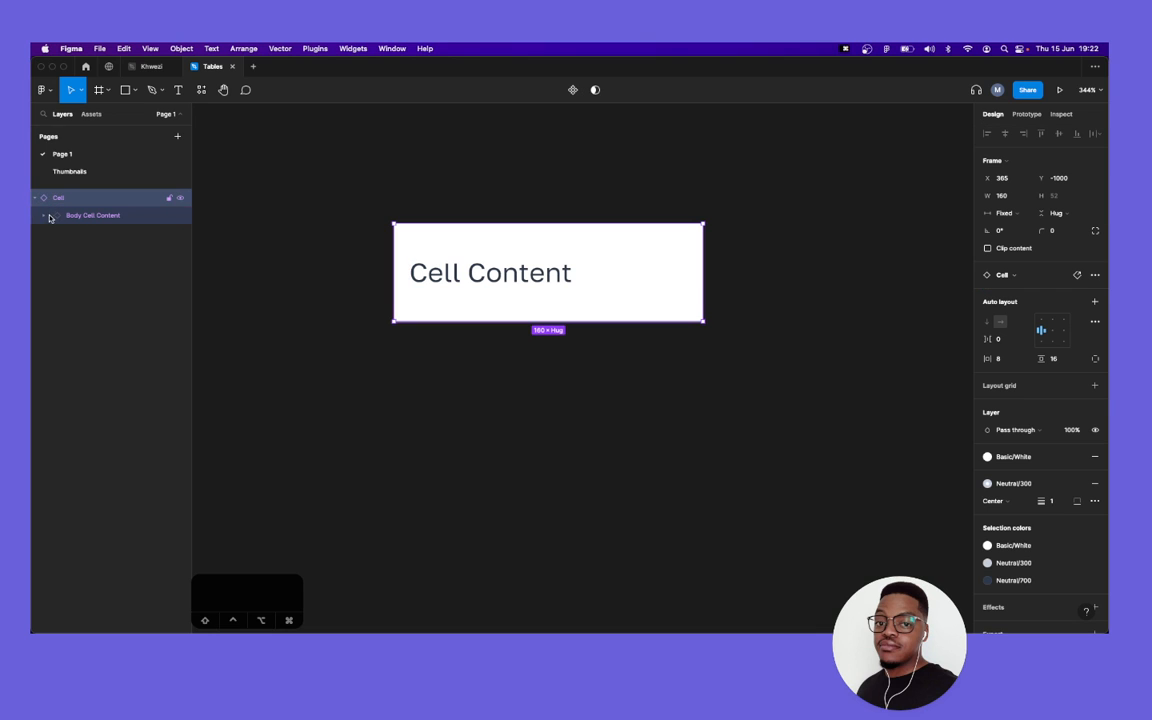
pyautogui.click(44, 216)
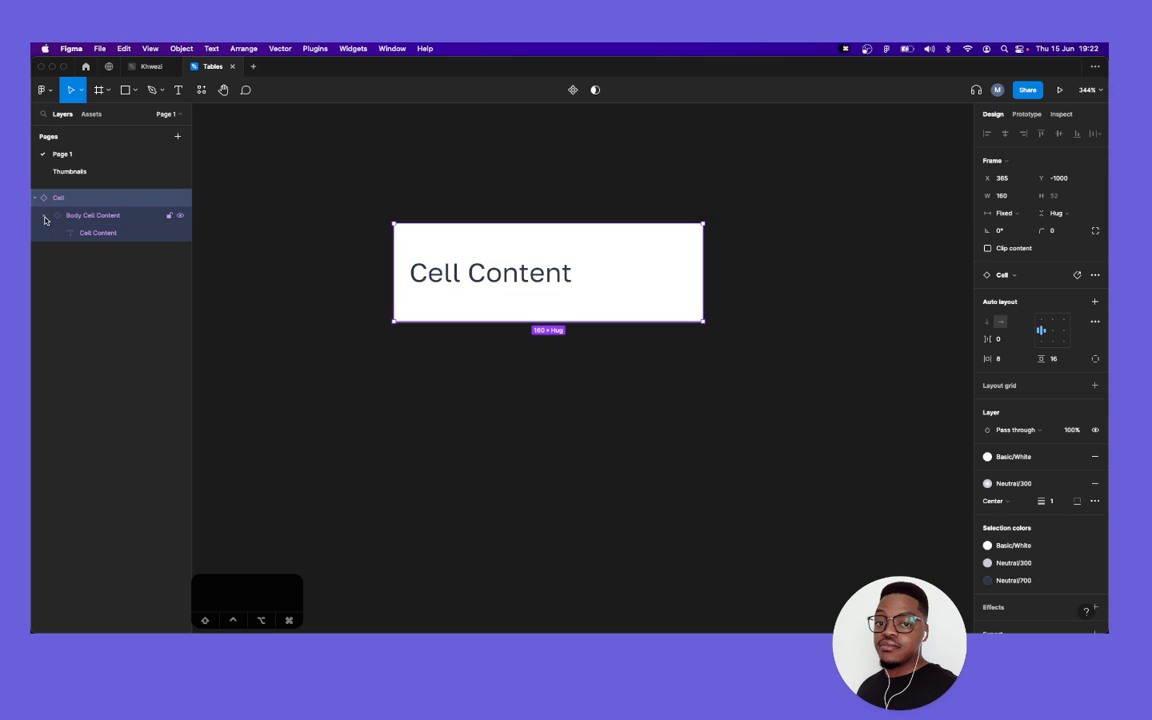
pyautogui.click(108, 217)
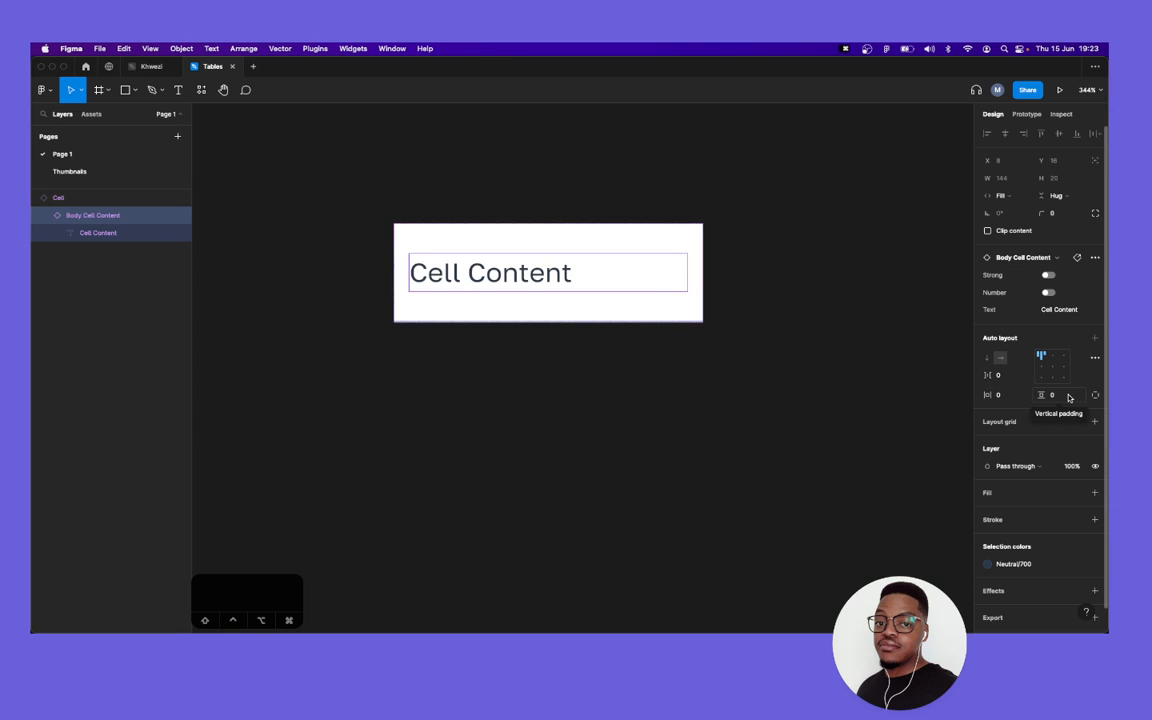
pyautogui.click(1041, 367)
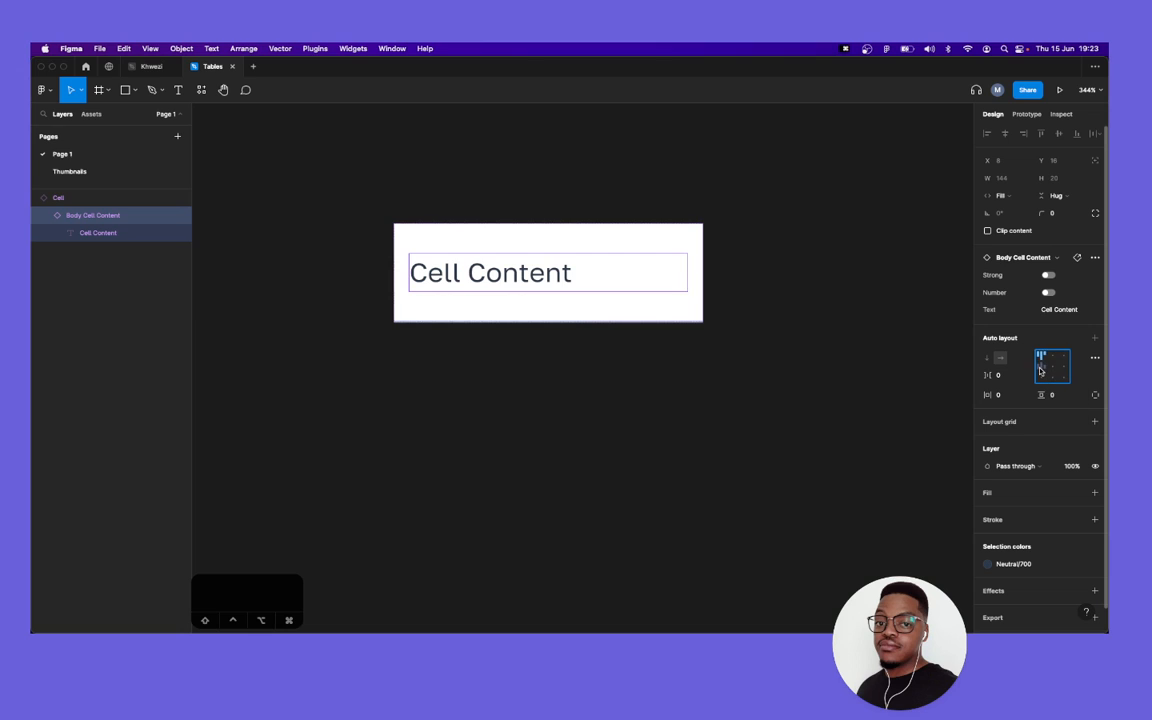
# Try swapping the Cell's nested Body Cell Content for Header Cell Content, and swap it back to Body Cell Content.
pyautogui.click(111, 237)
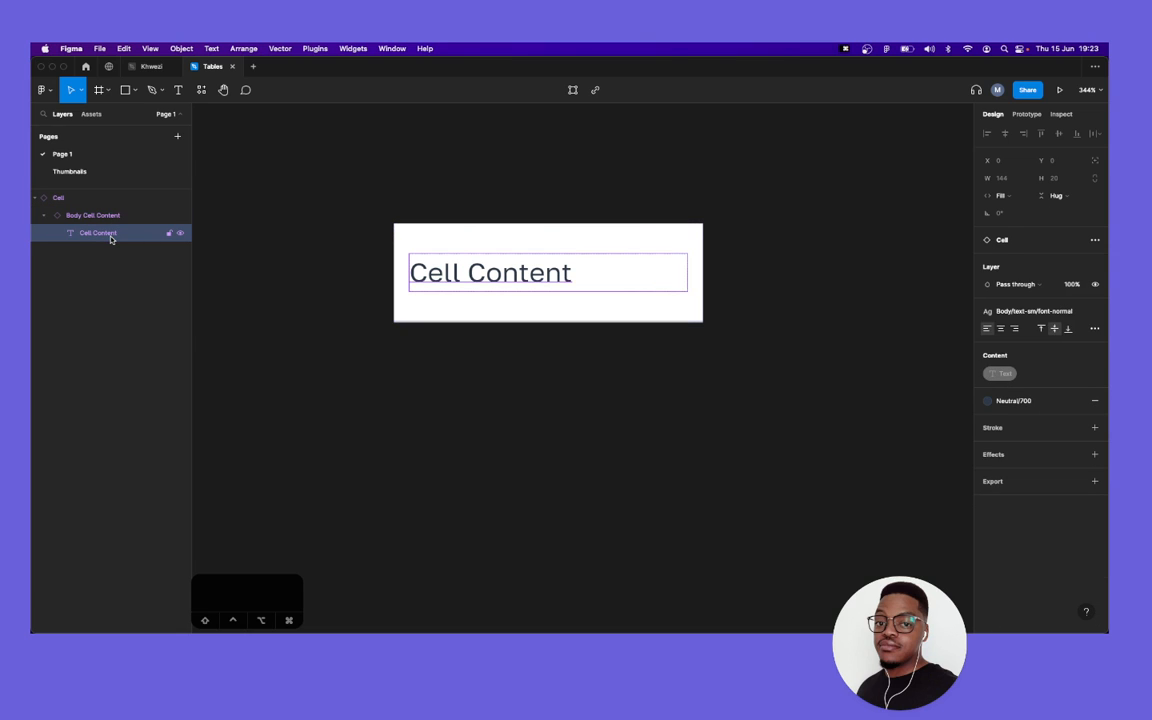
pyautogui.click(91, 202)
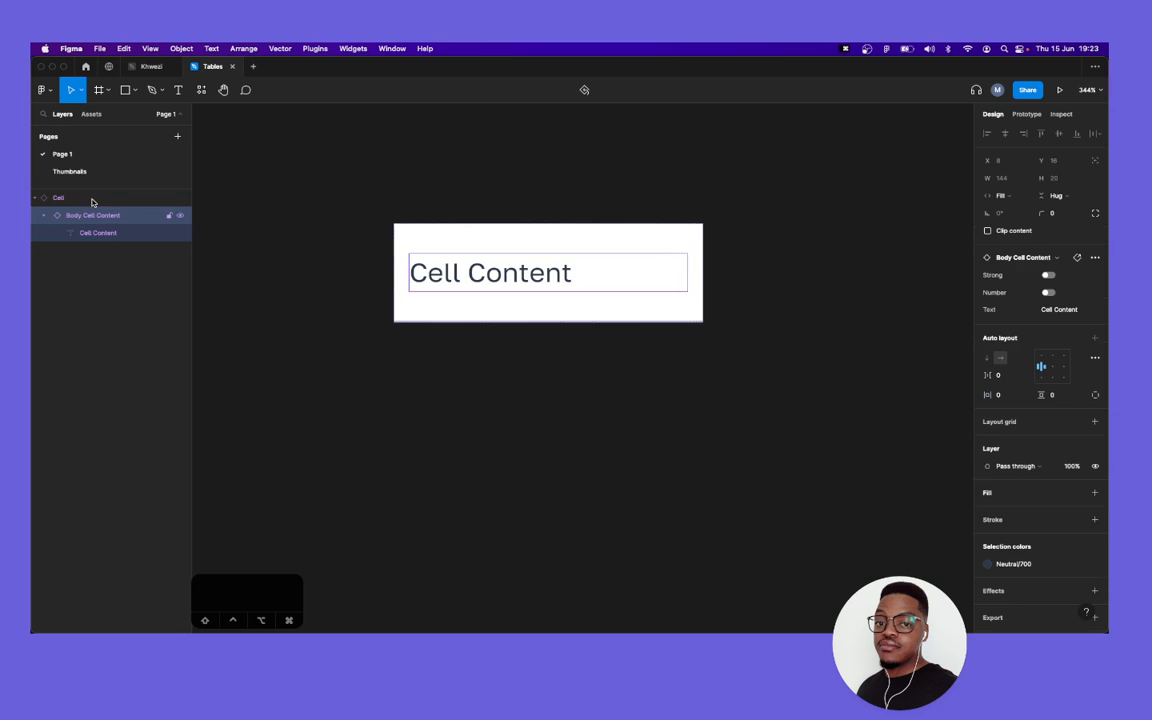
pyautogui.click(91, 202)
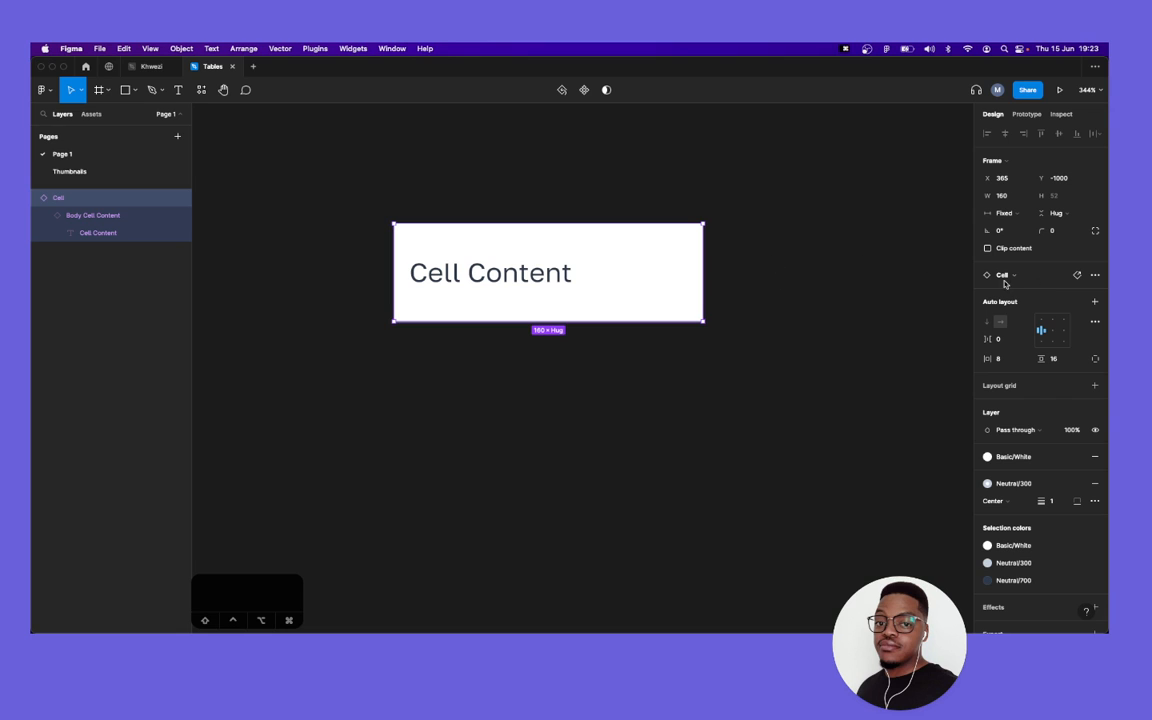
pyautogui.click(95, 215)
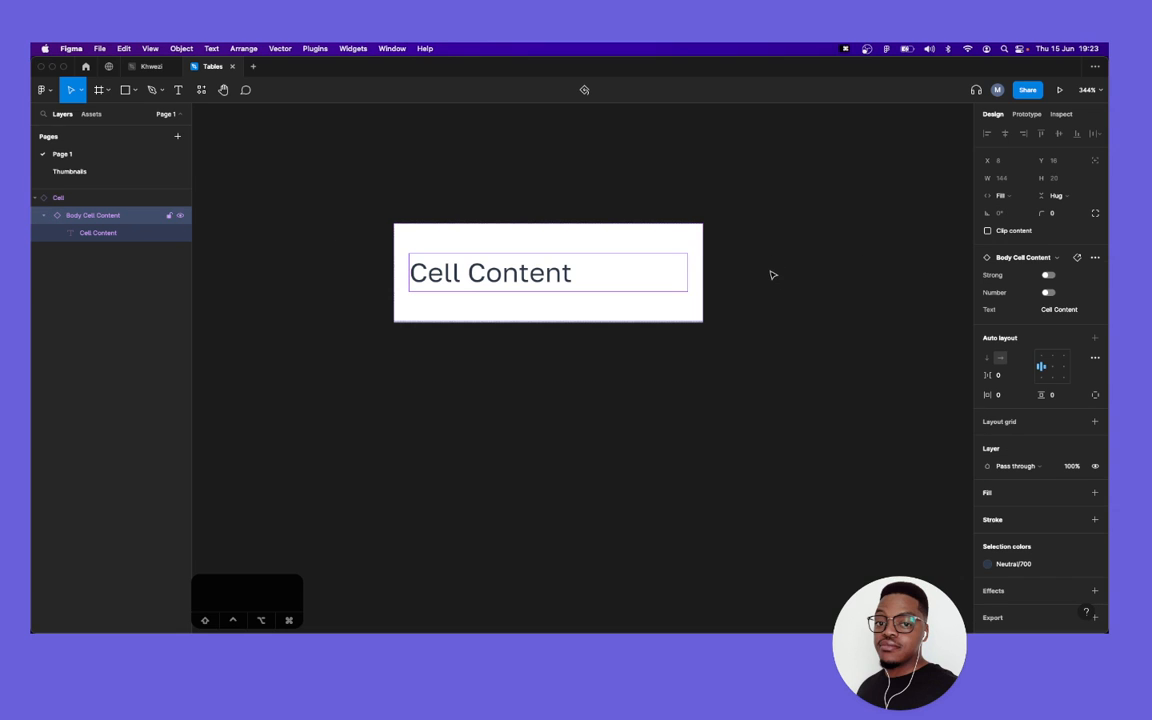
pyautogui.click(1052, 258)
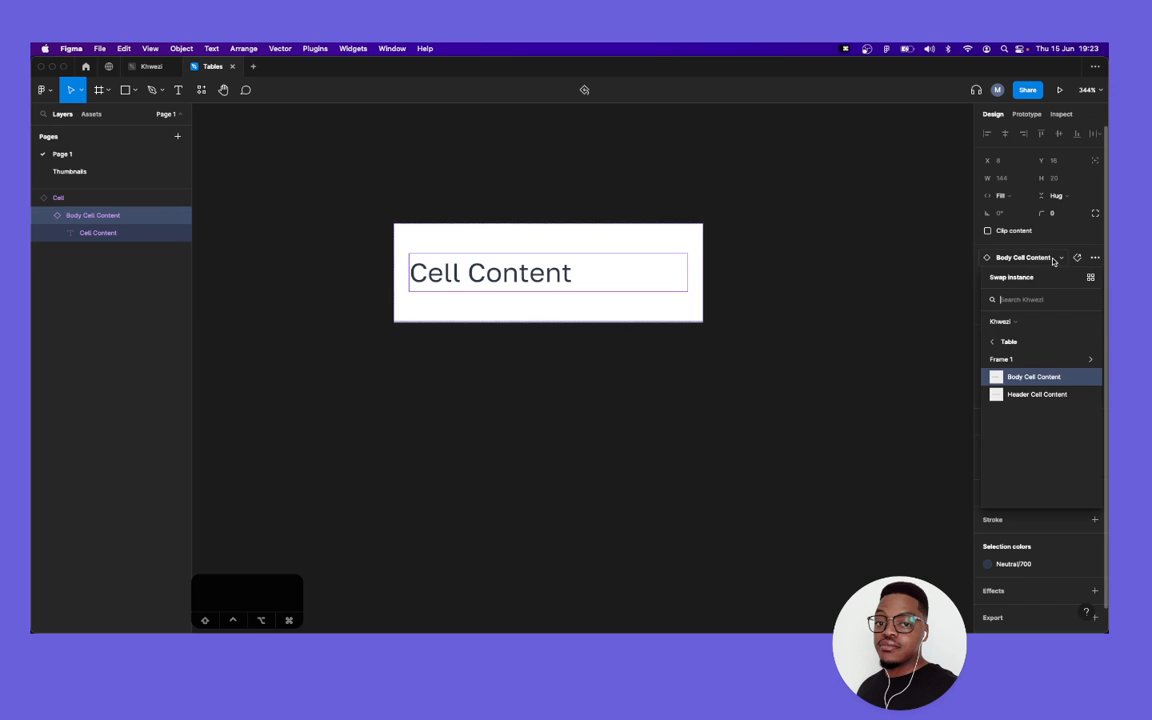
pyautogui.click(1041, 393)
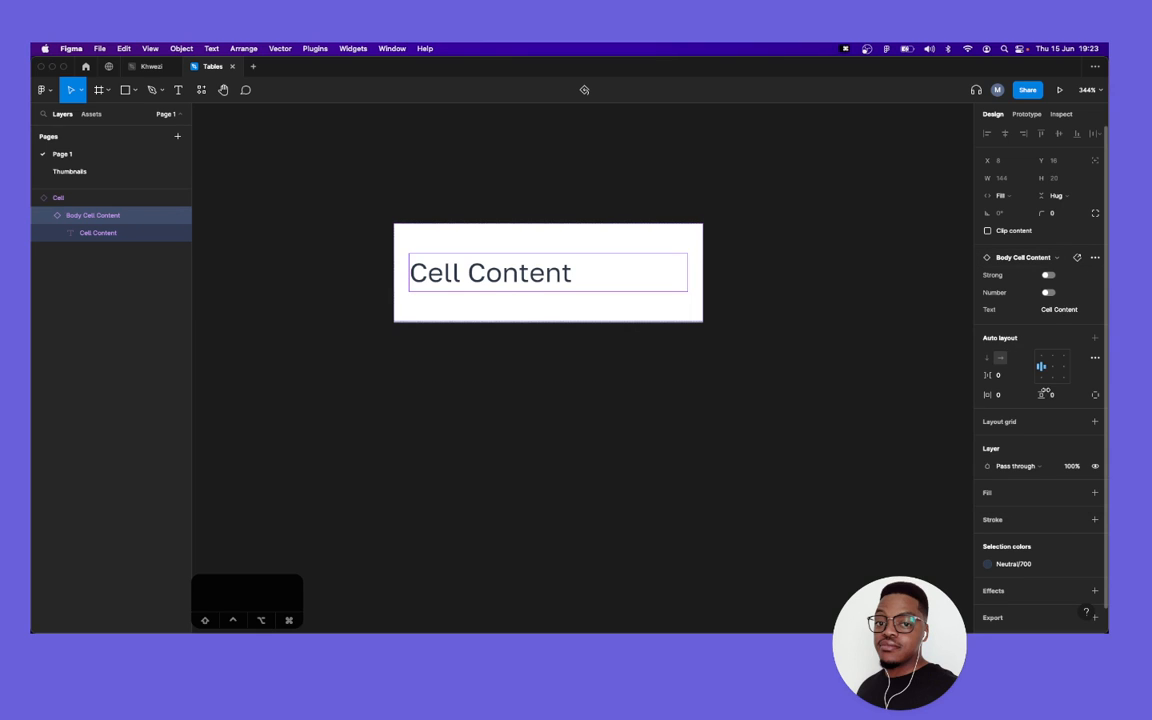
pyautogui.click(1050, 257)
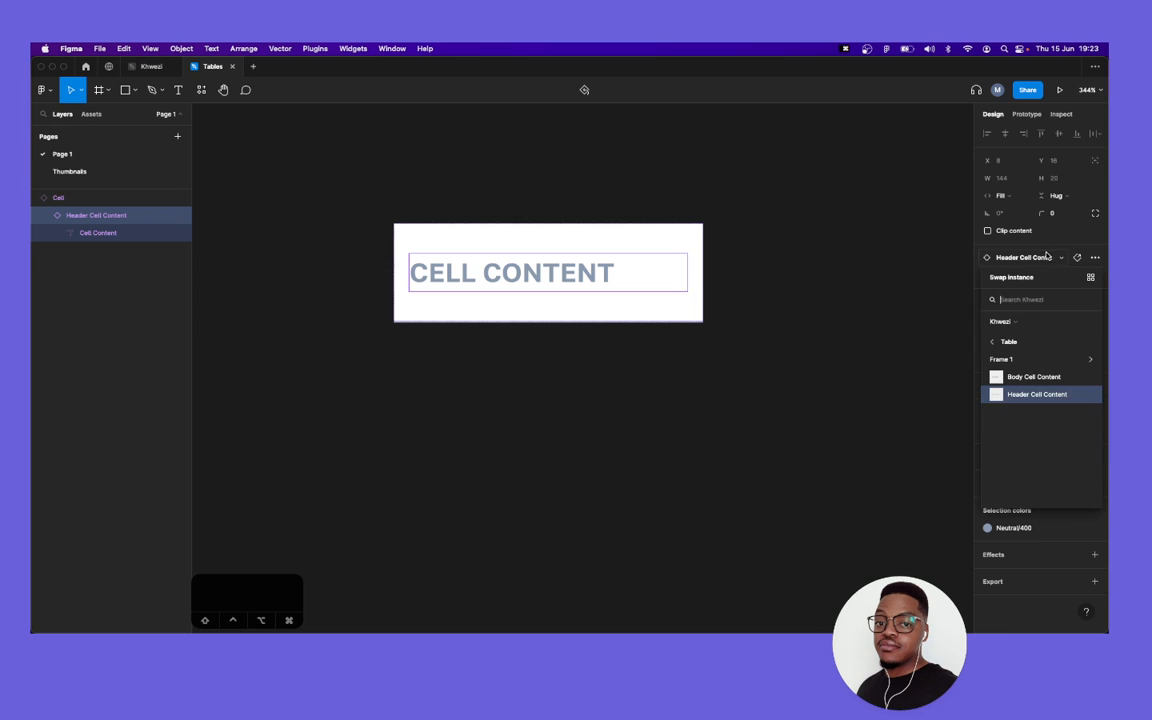
pyautogui.click(1033, 377)
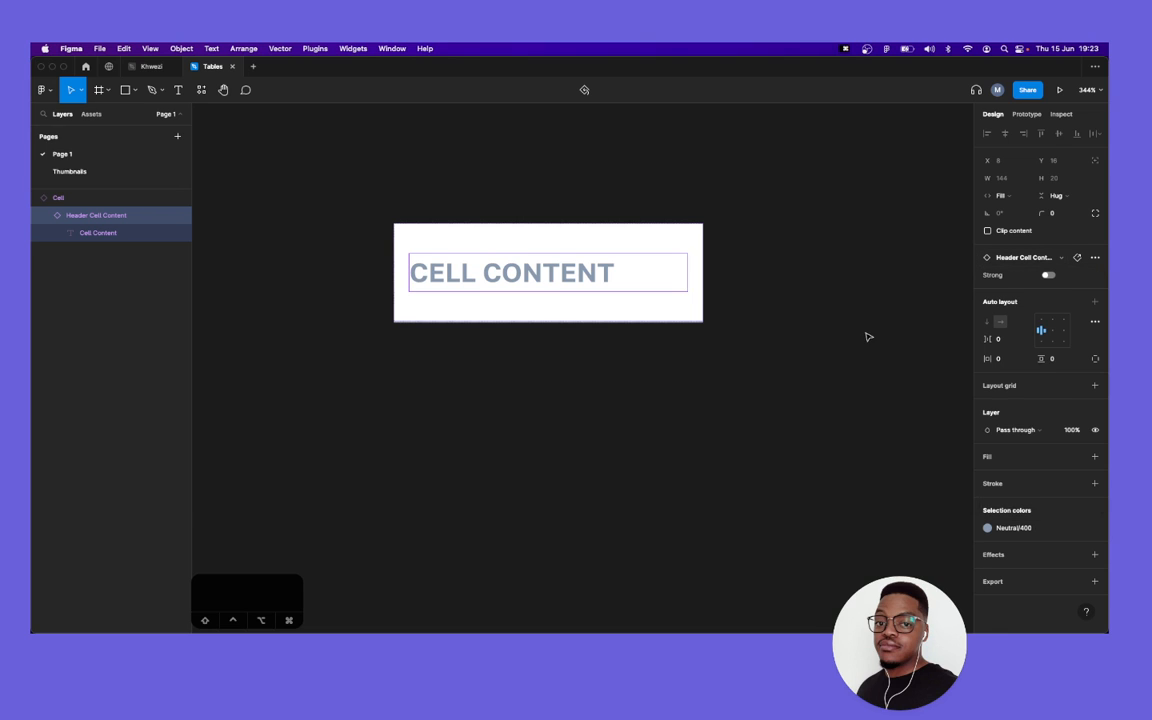
pyautogui.click(491, 205)
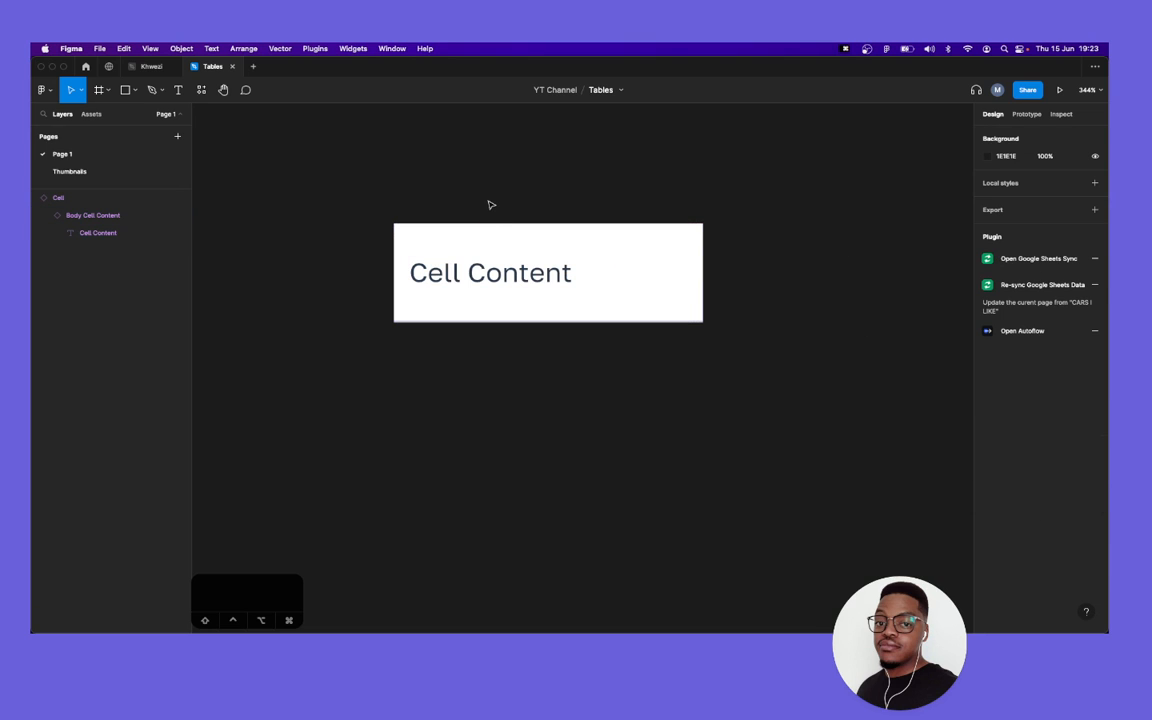
pyautogui.click(516, 238)
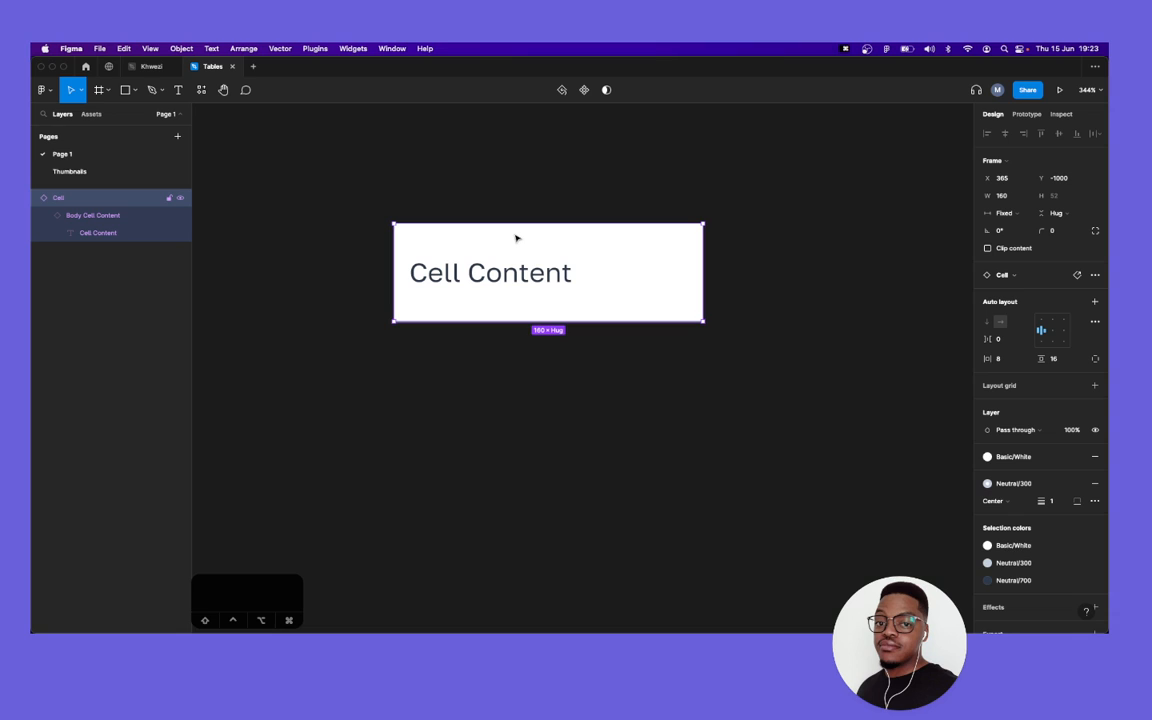
pyautogui.click(617, 190)
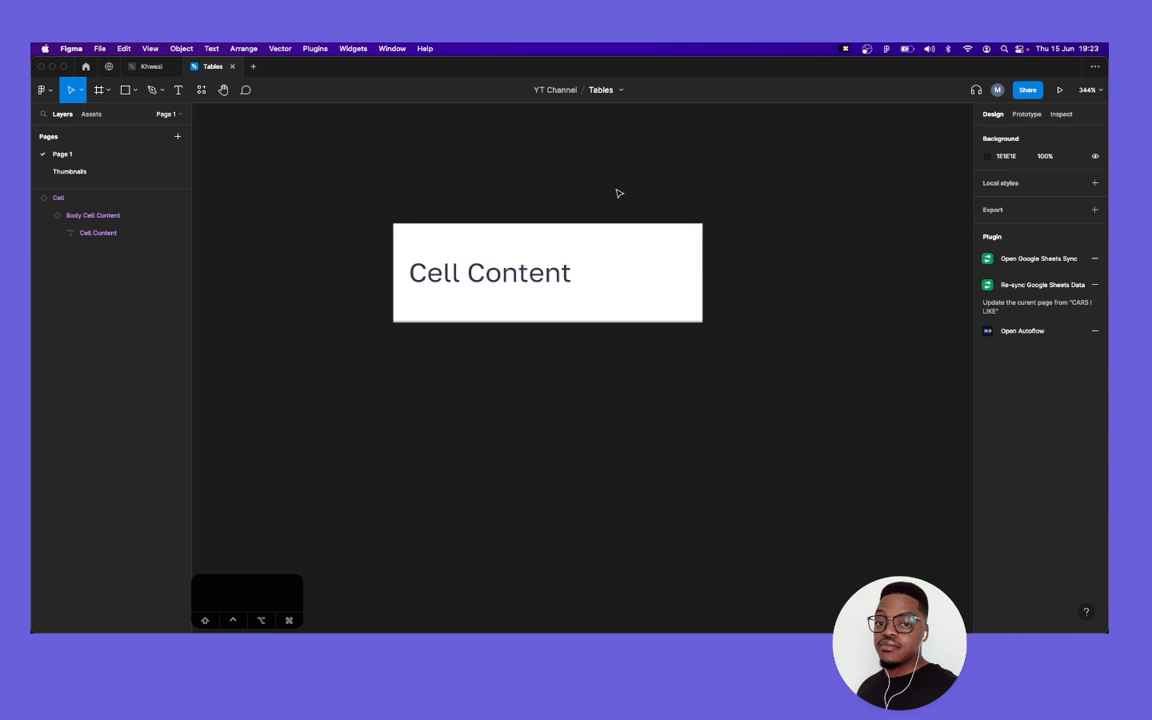
pyautogui.click(447, 243)
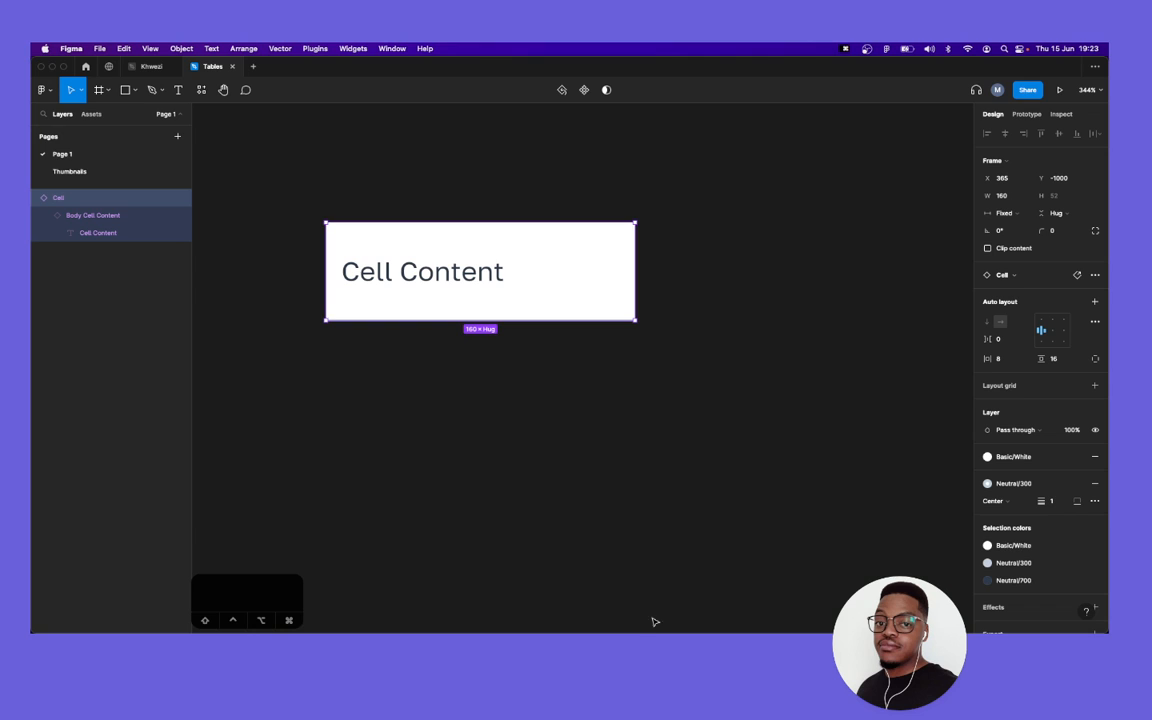
pyautogui.hotkey('ctrl', 'Up')
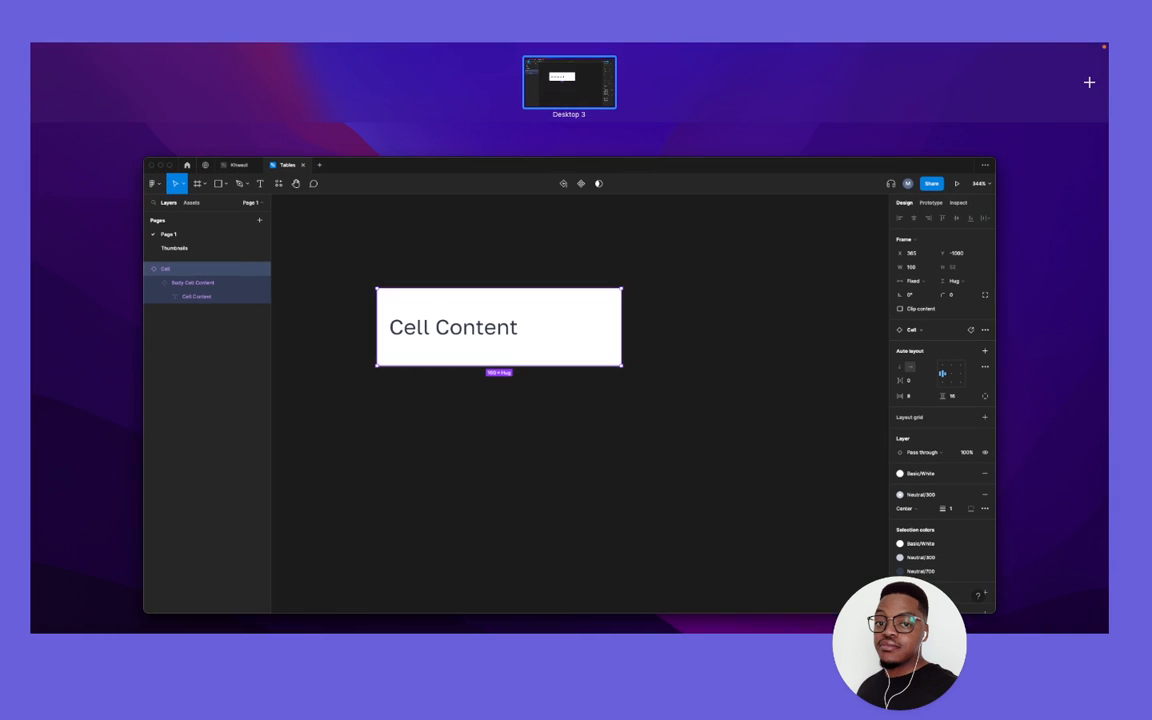
pyautogui.hotkey('ctrl', 'Up')
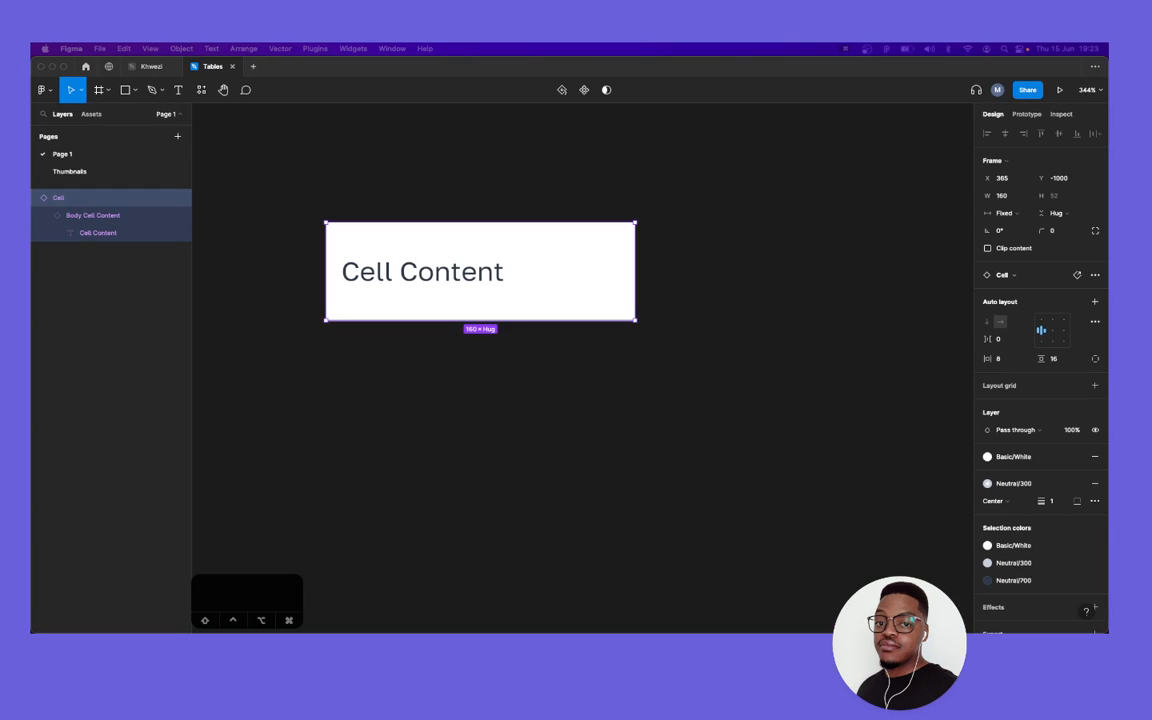
pyautogui.write('sheet')
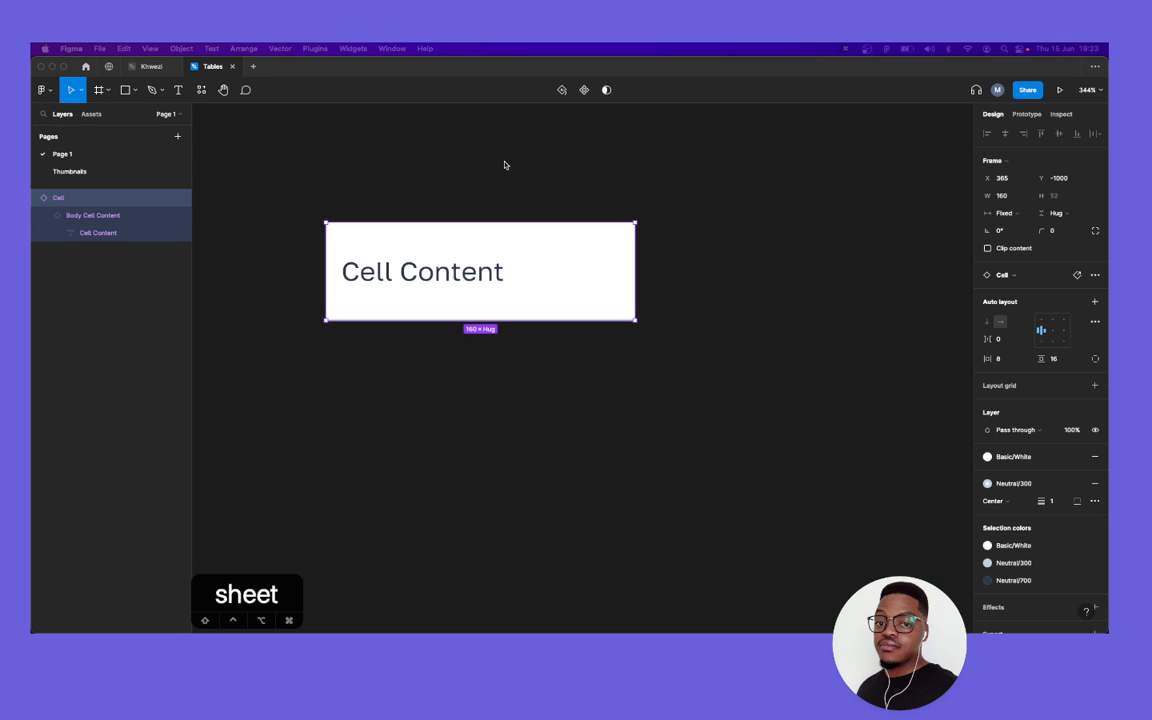
pyautogui.click(288, 604)
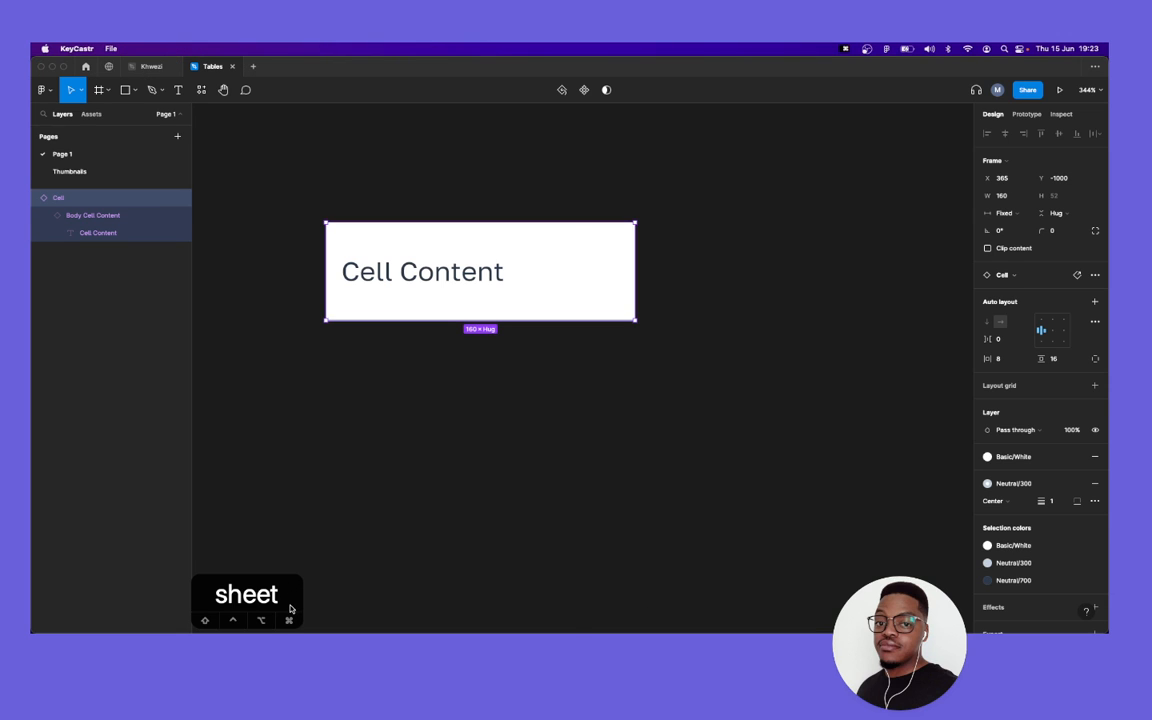
pyautogui.click(373, 514)
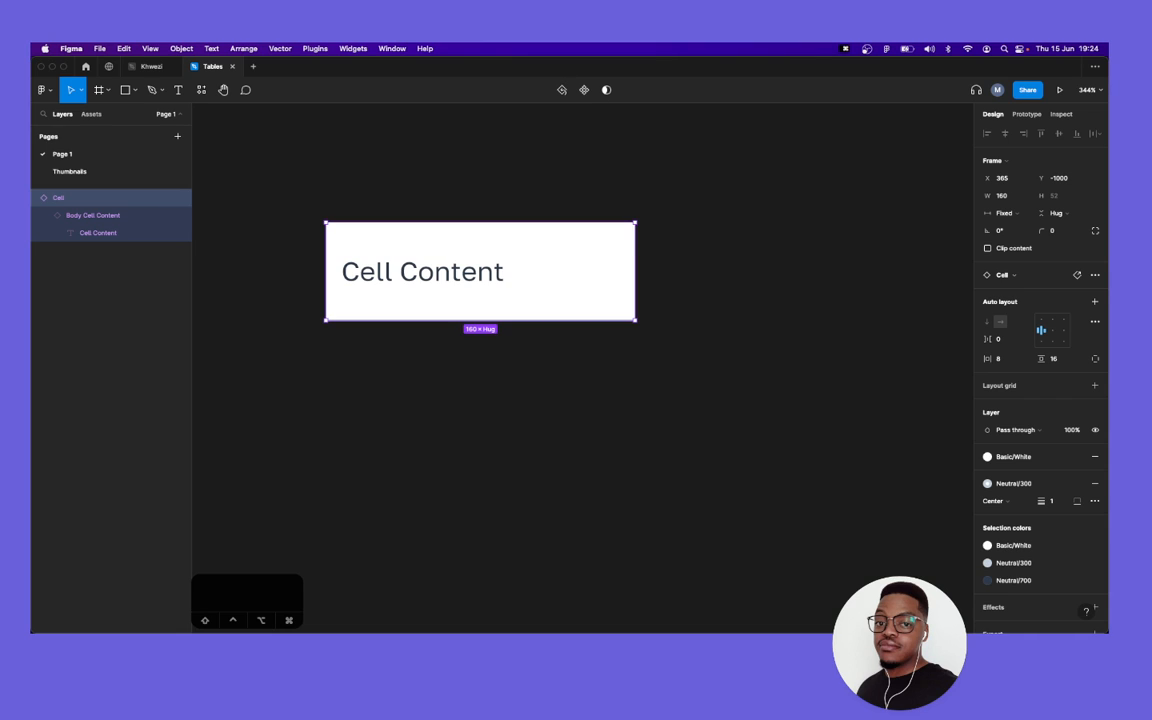
pyautogui.click(460, 430)
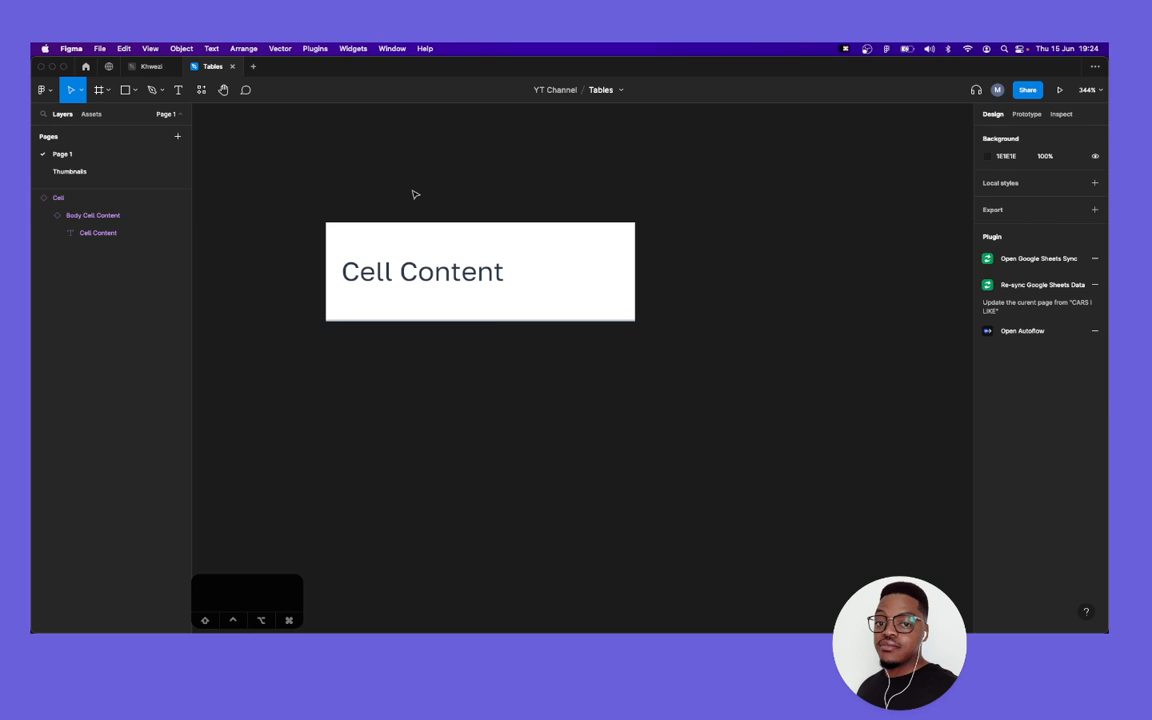
# Wrap the Cell instance in an auto layout frame and rename that frame "Content".
pyautogui.press('super+a')
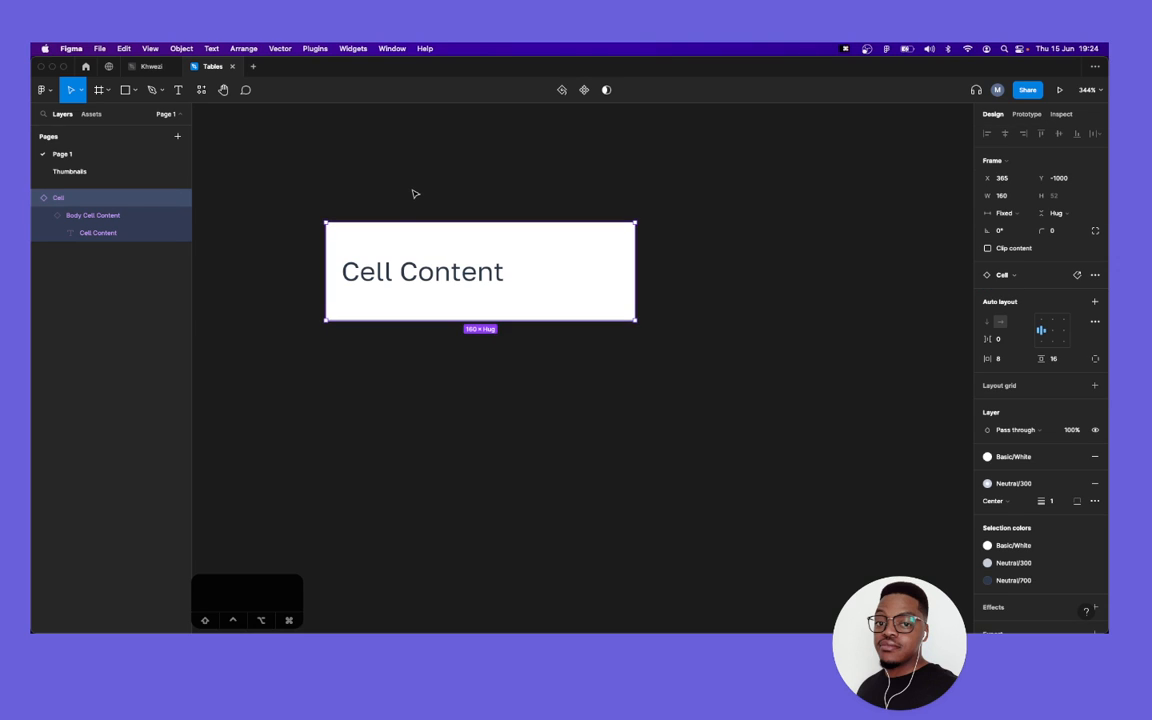
pyautogui.hotkey('shift', 'a')
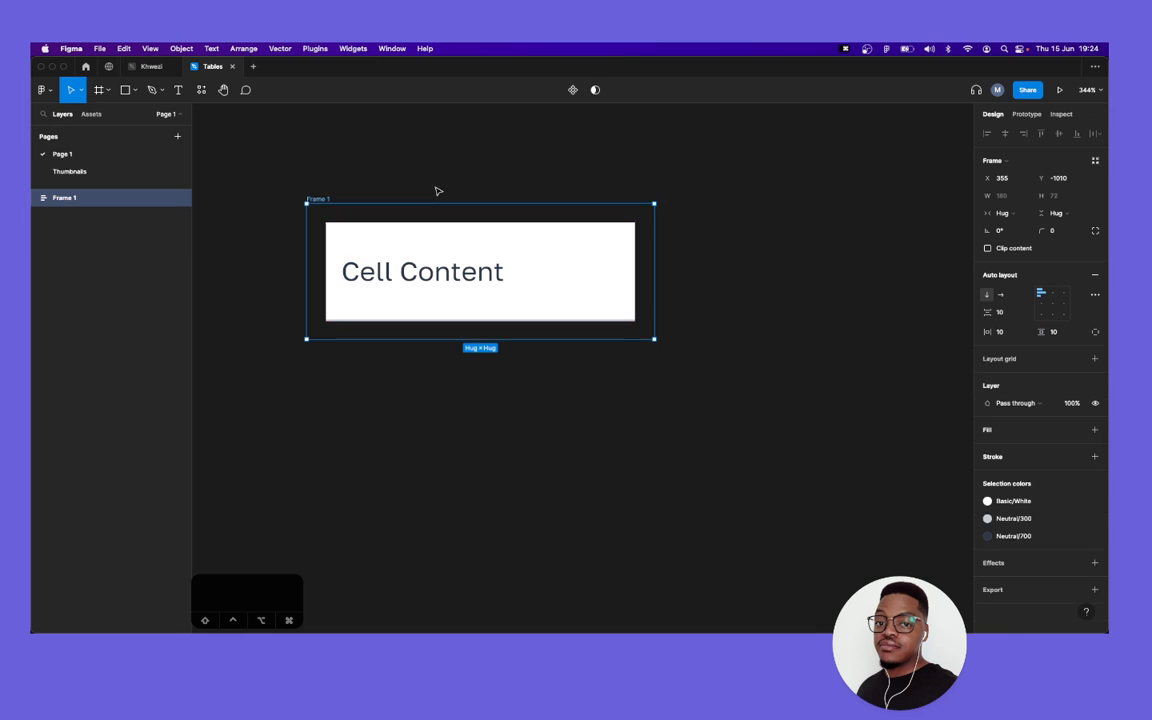
pyautogui.click(895, 292)
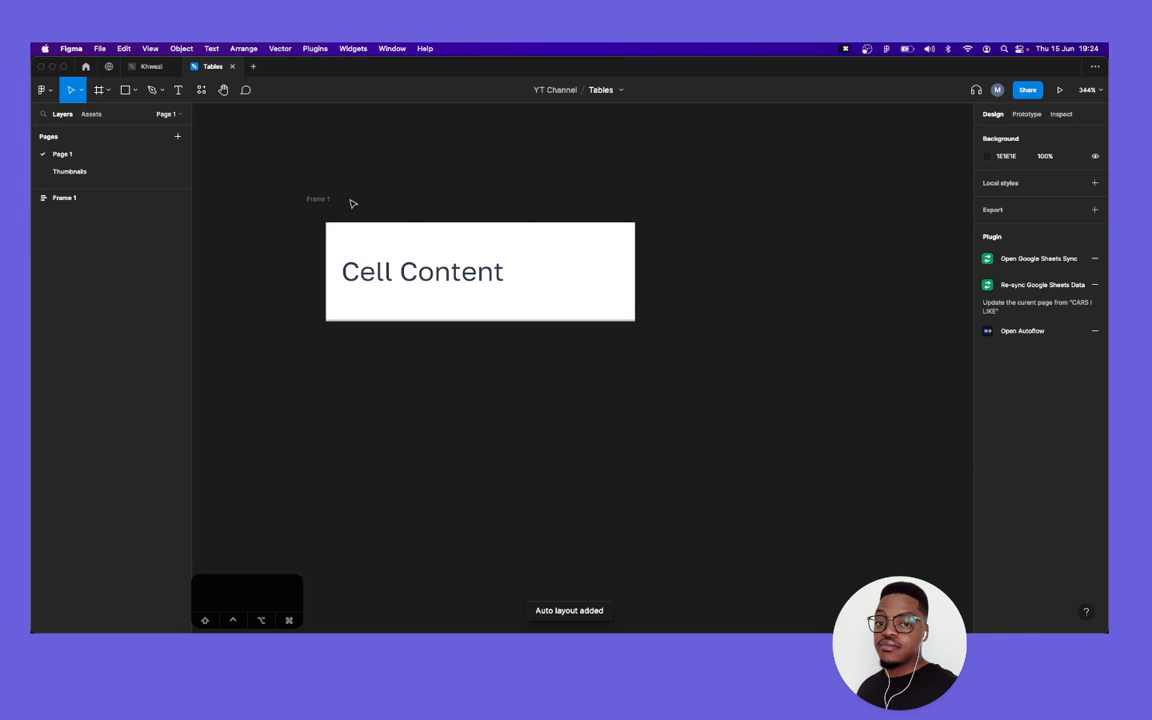
pyautogui.click(319, 199)
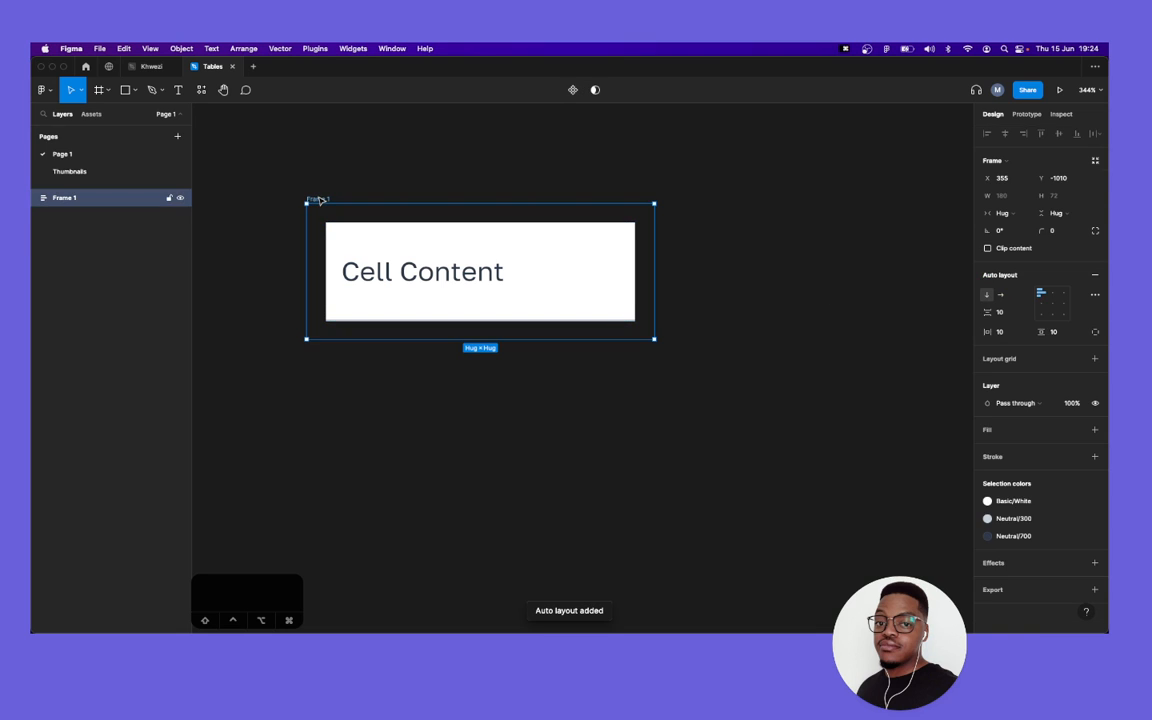
pyautogui.hotkey('shift', 'c')
pyautogui.write('ontent')
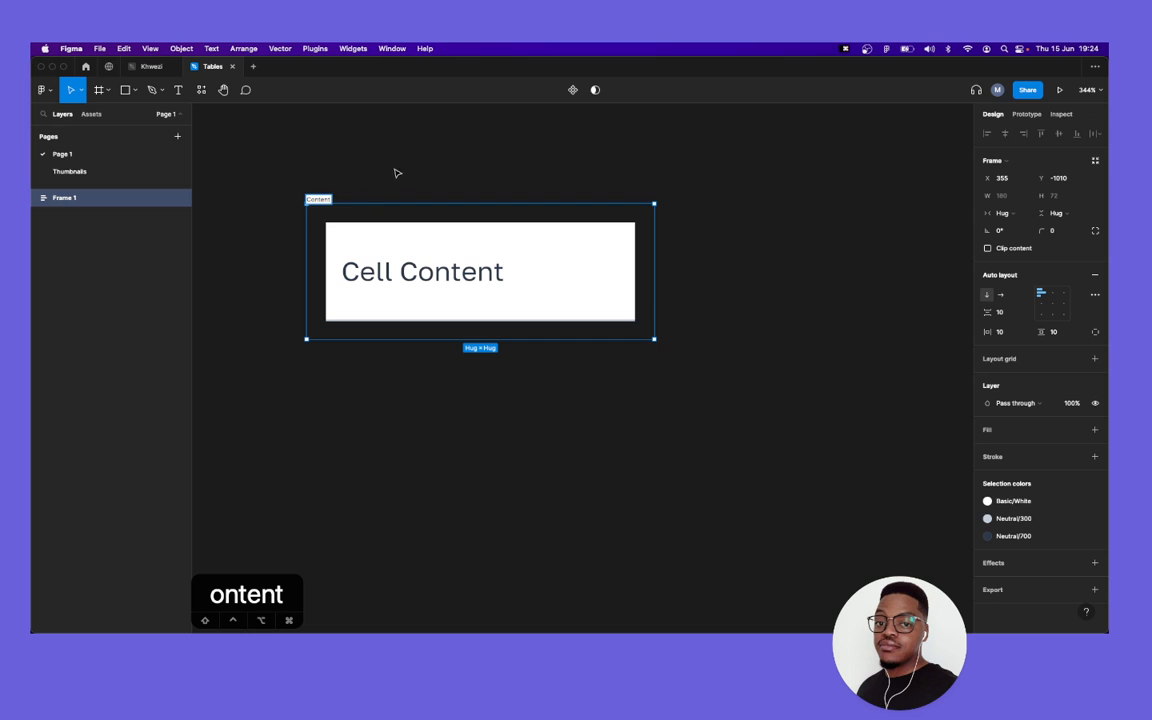
pyautogui.click(300, 182)
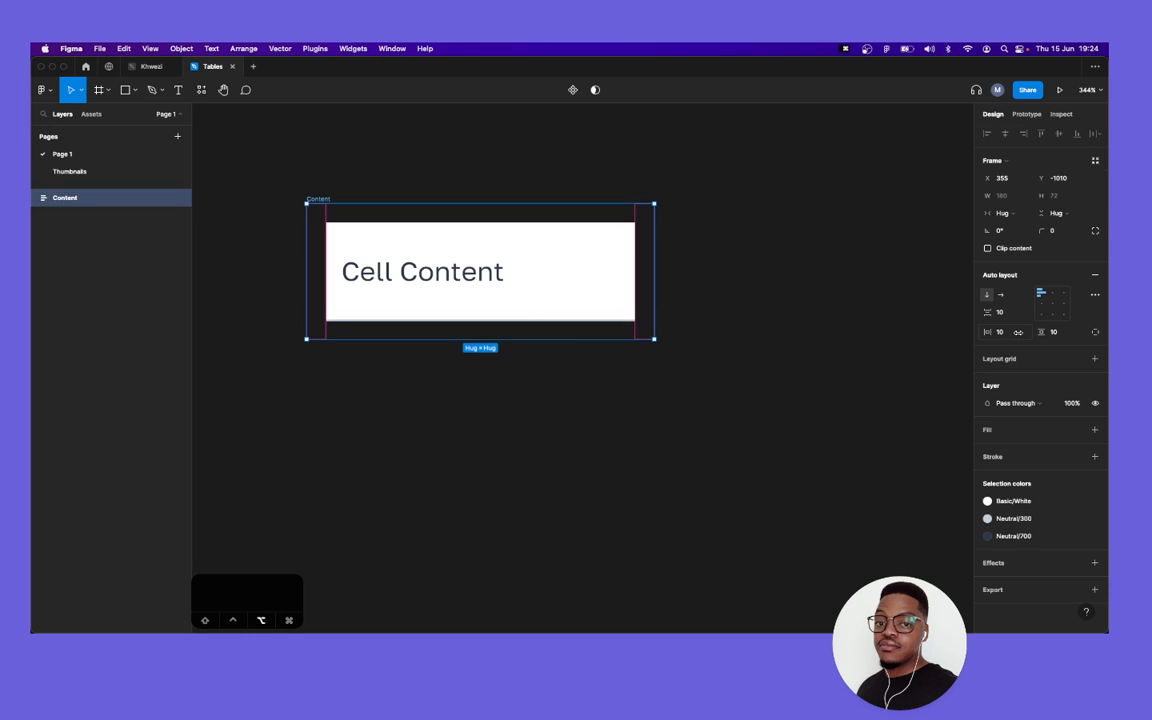
# Set the Content frame's padding to 0 on all sides and its item spacing to 0.
pyautogui.click(1021, 335)
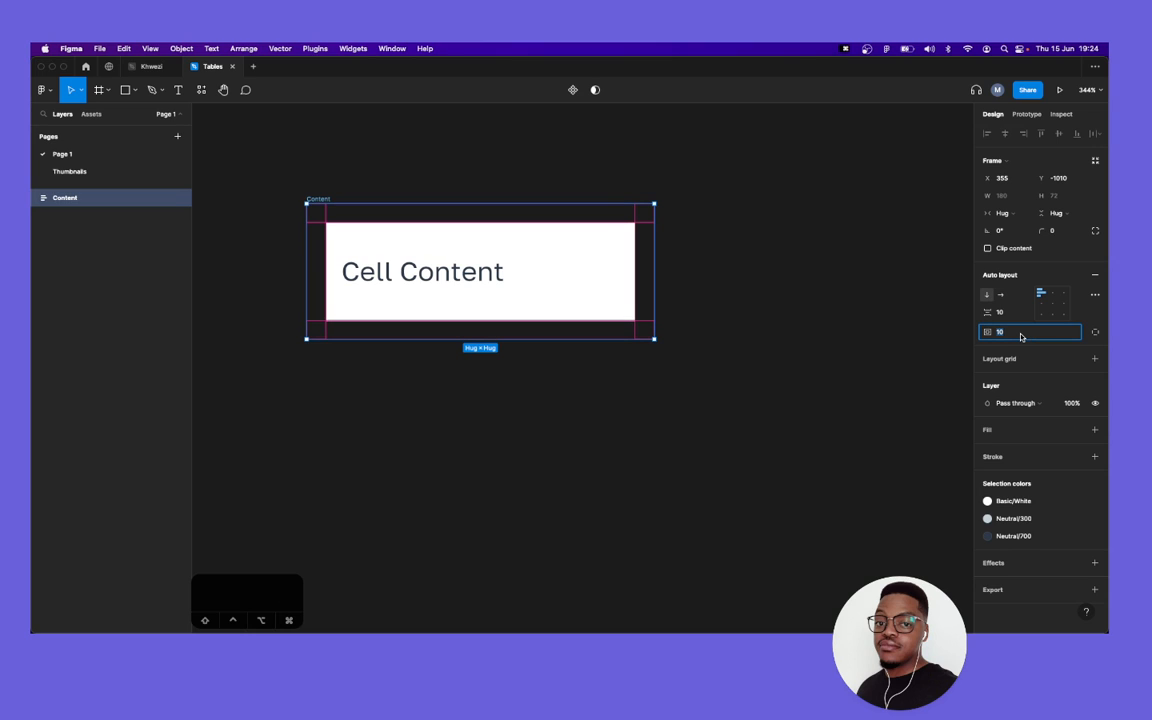
pyautogui.write('0')
pyautogui.press('Tab')
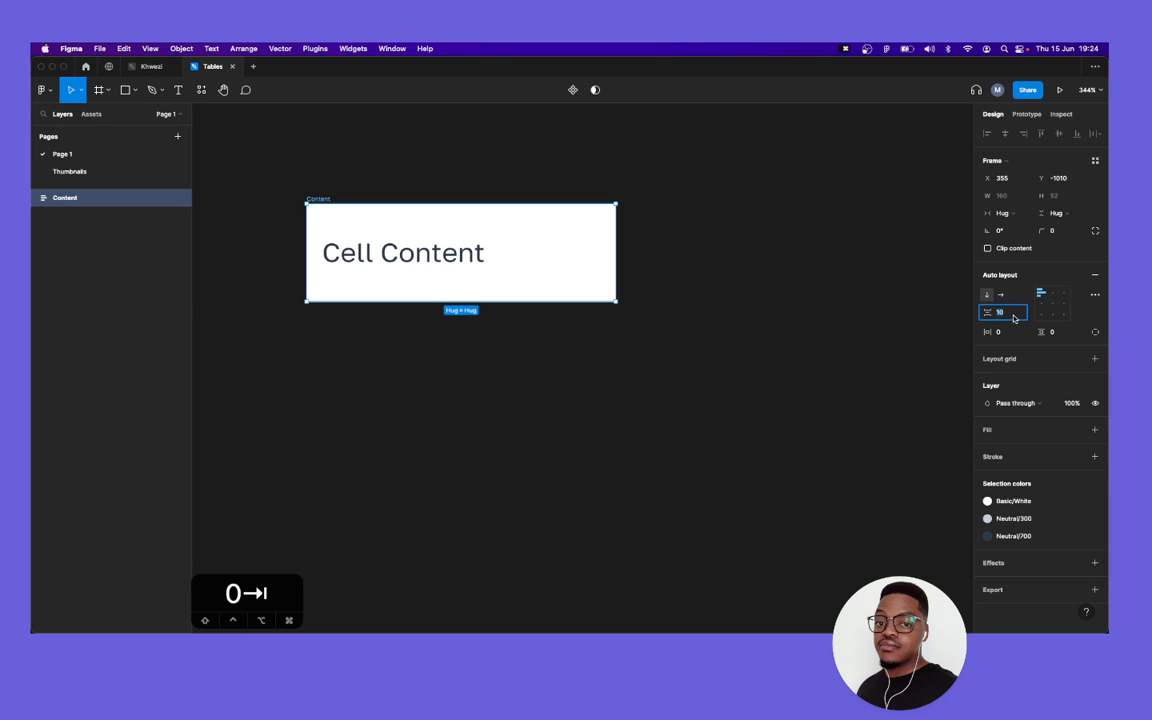
pyautogui.write('0')
pyautogui.press('BackSpace')
pyautogui.write('0')
pyautogui.press('Tab')
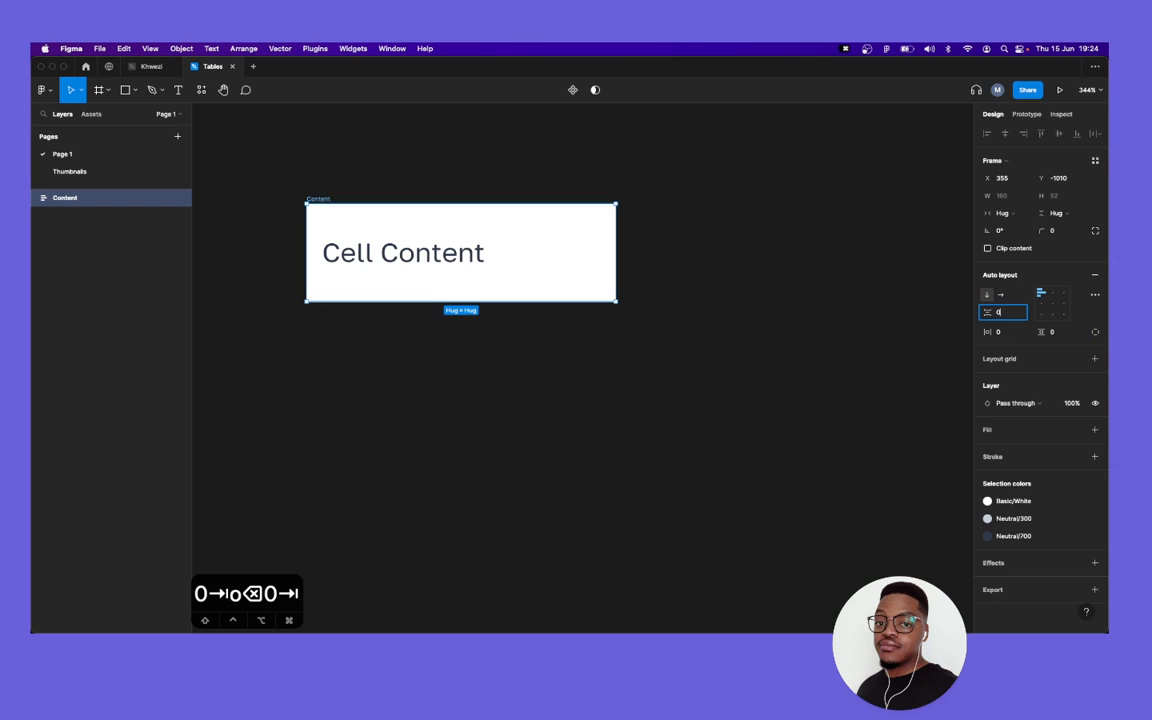
# Align the Content frame's items centre left and switch its auto layout direction to horizontal.
pyautogui.click(1043, 308)
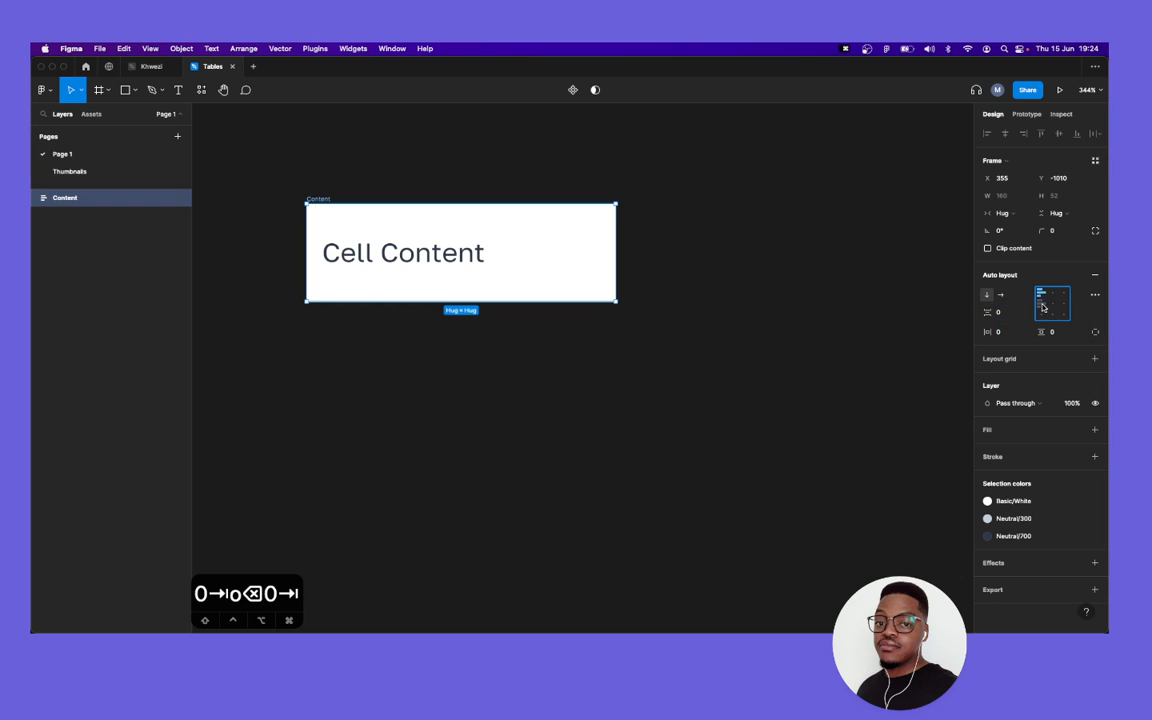
pyautogui.click(1042, 307)
pyautogui.click(1000, 296)
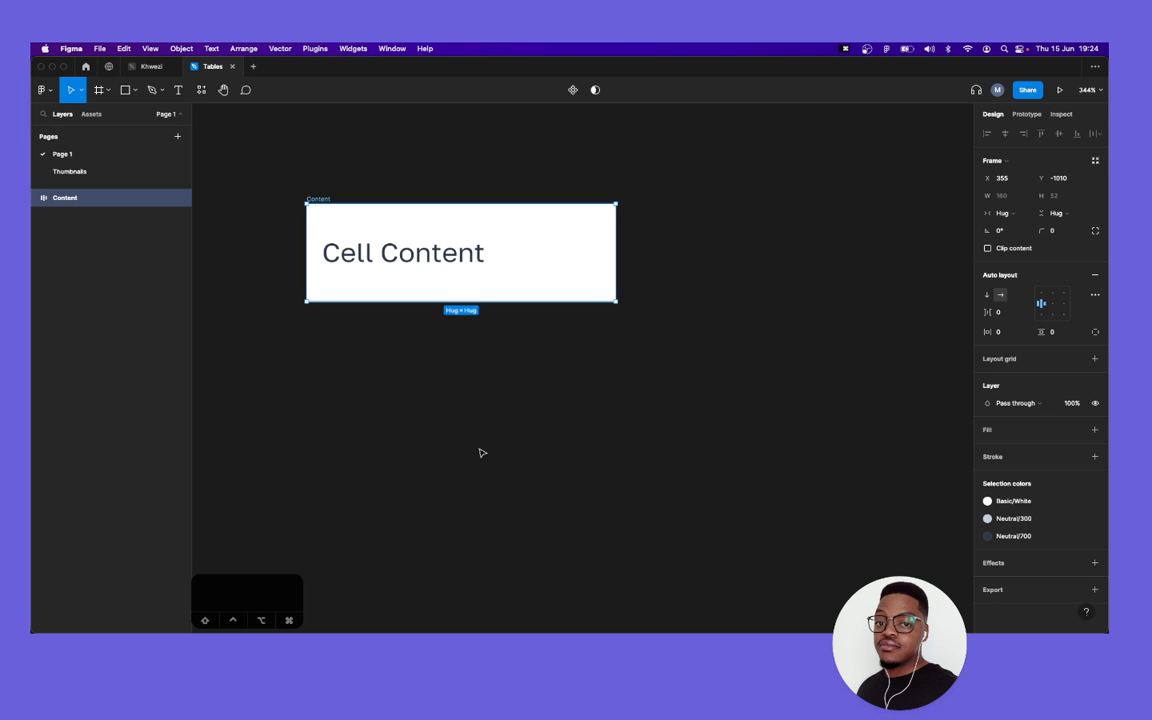
# Duplicate the Cell inside the Content frame four times to form a row of five cells.
pyautogui.click(321, 190)
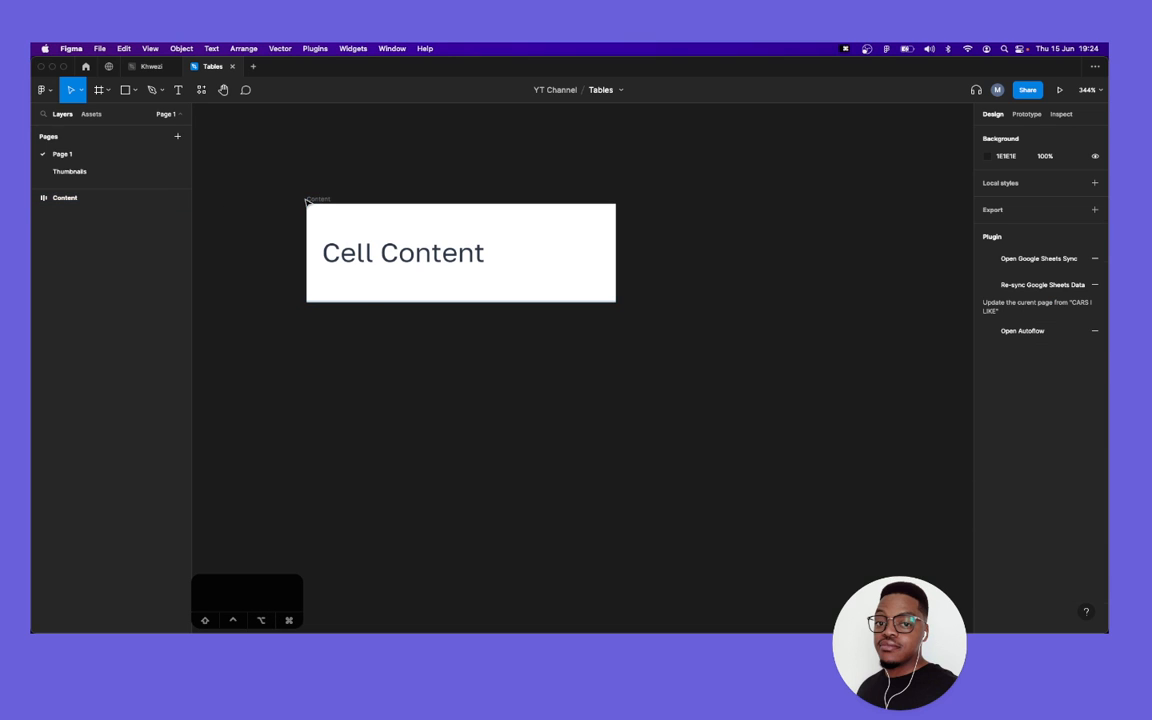
pyautogui.click(321, 201)
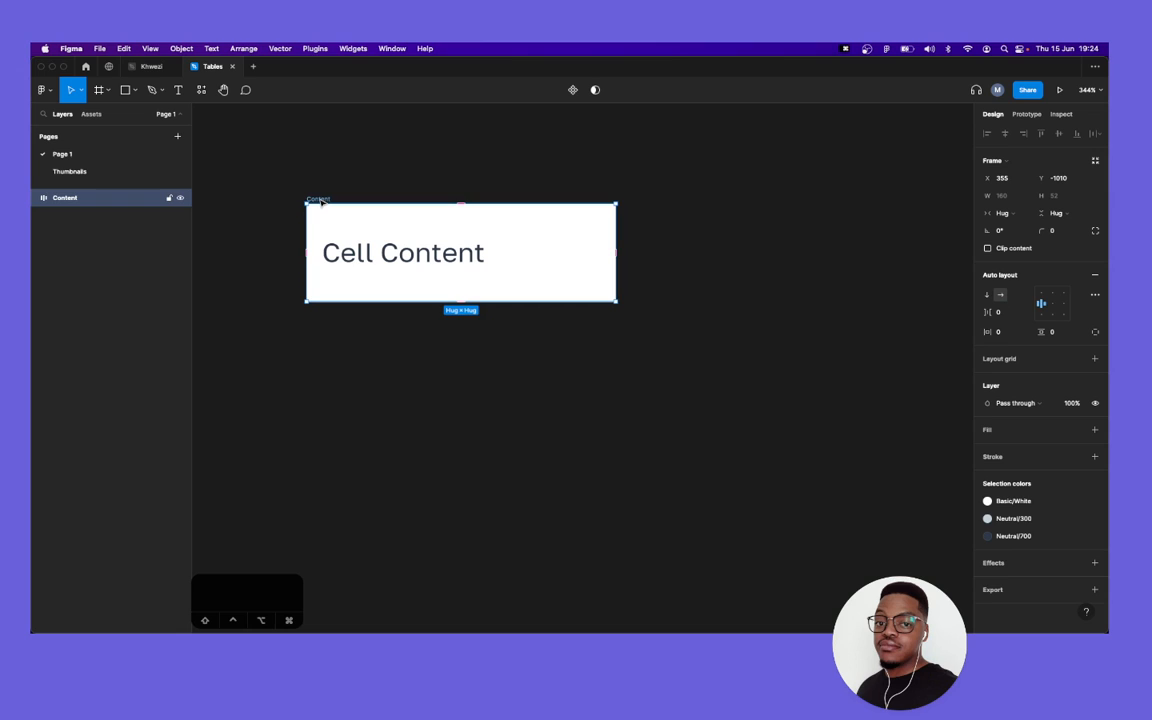
pyautogui.press('Return')
pyautogui.click(342, 232)
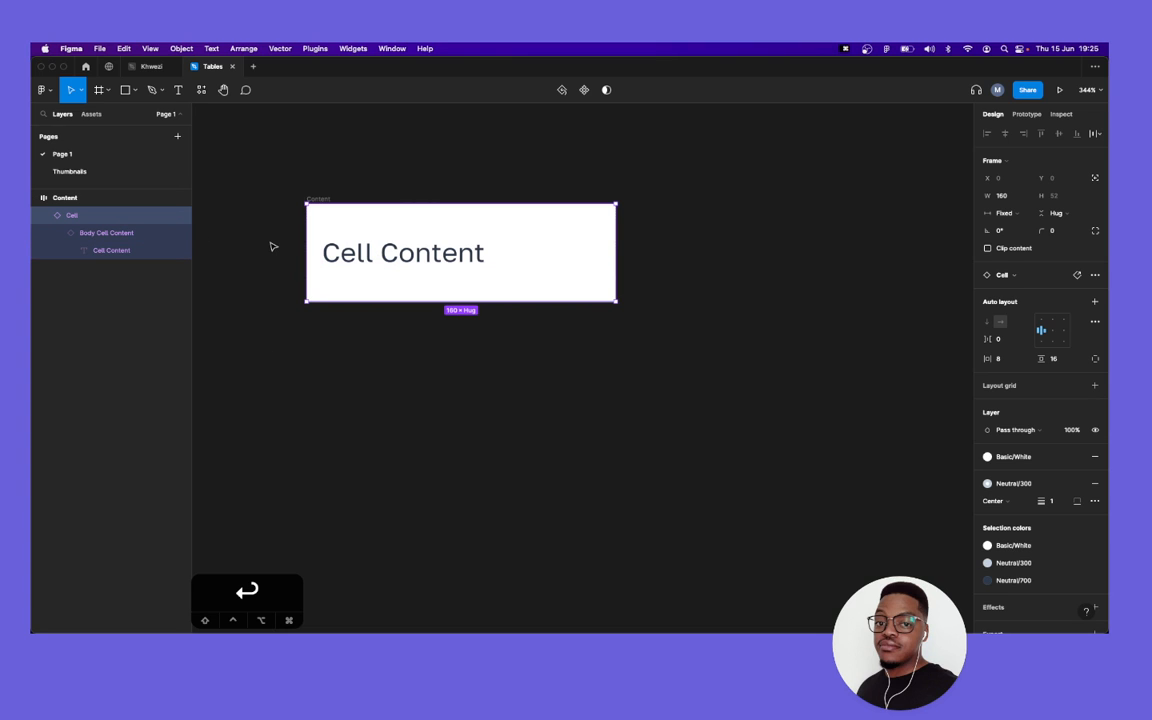
pyautogui.press('super+d')
pyautogui.press('super+d')
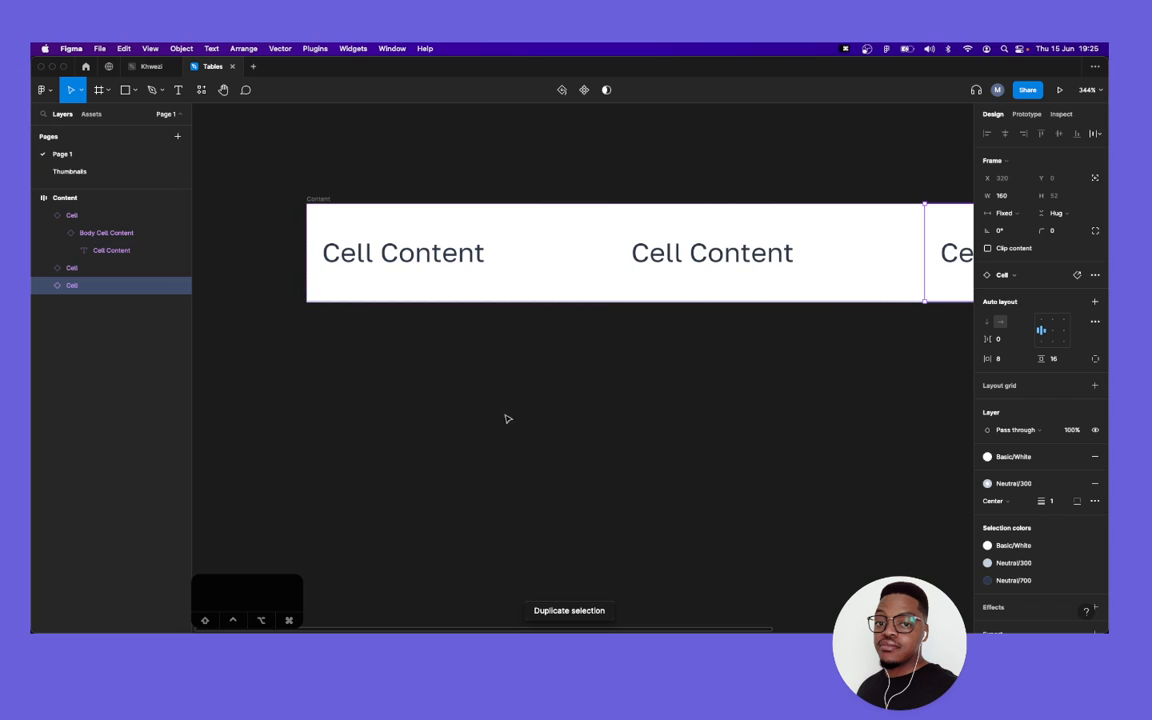
pyautogui.scroll(-10, 588, 456)
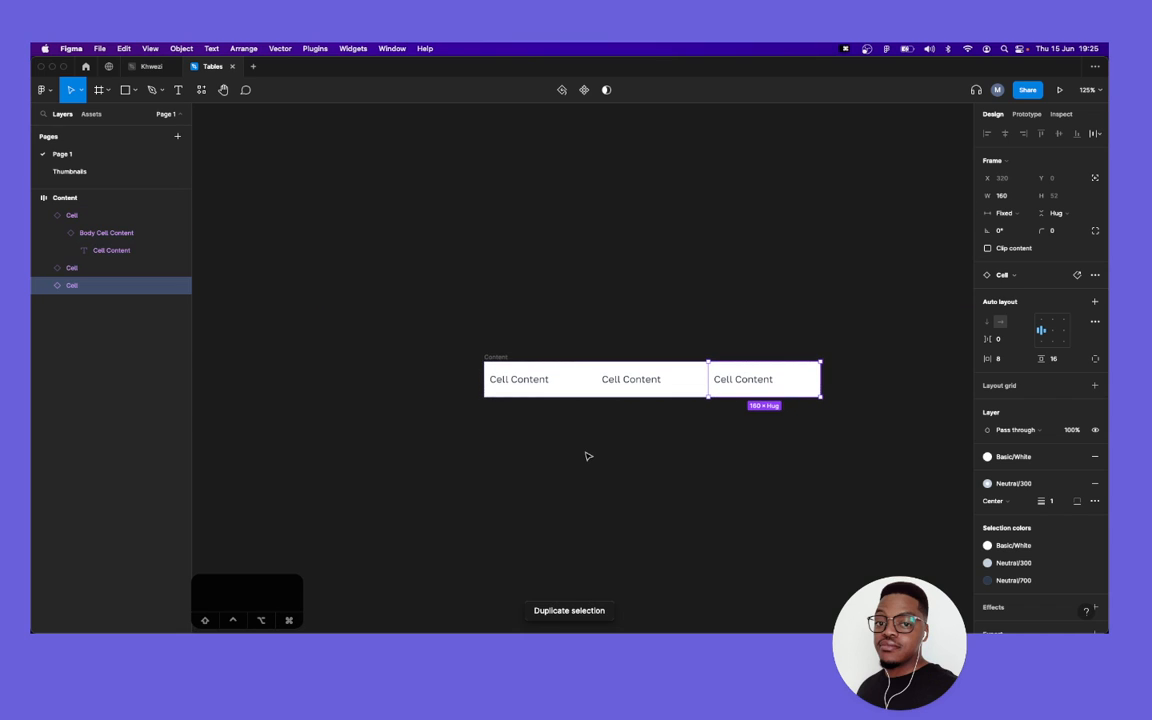
pyautogui.press('super+d')
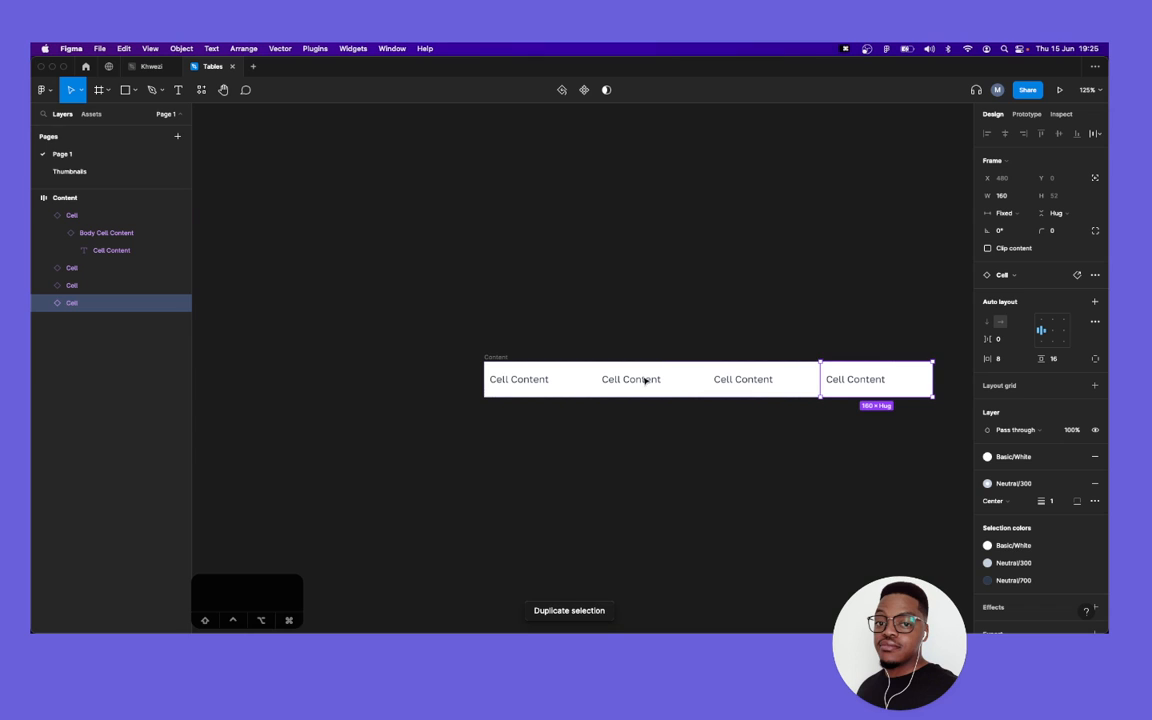
pyautogui.press('super+d')
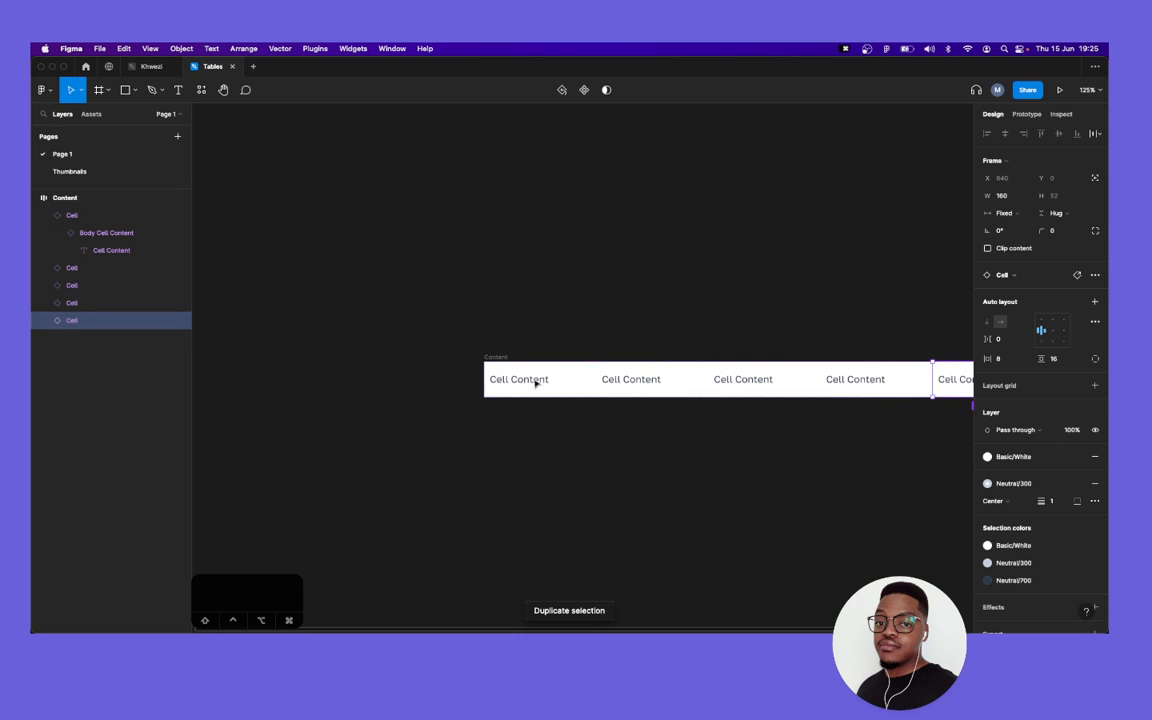
# Move the Content row further left on the canvas and collapse the layer tree, leaving only the Content frame expanded.
pyautogui.click(460, 328)
pyautogui.moveTo(501, 358); pyautogui.dragTo(383, 346)
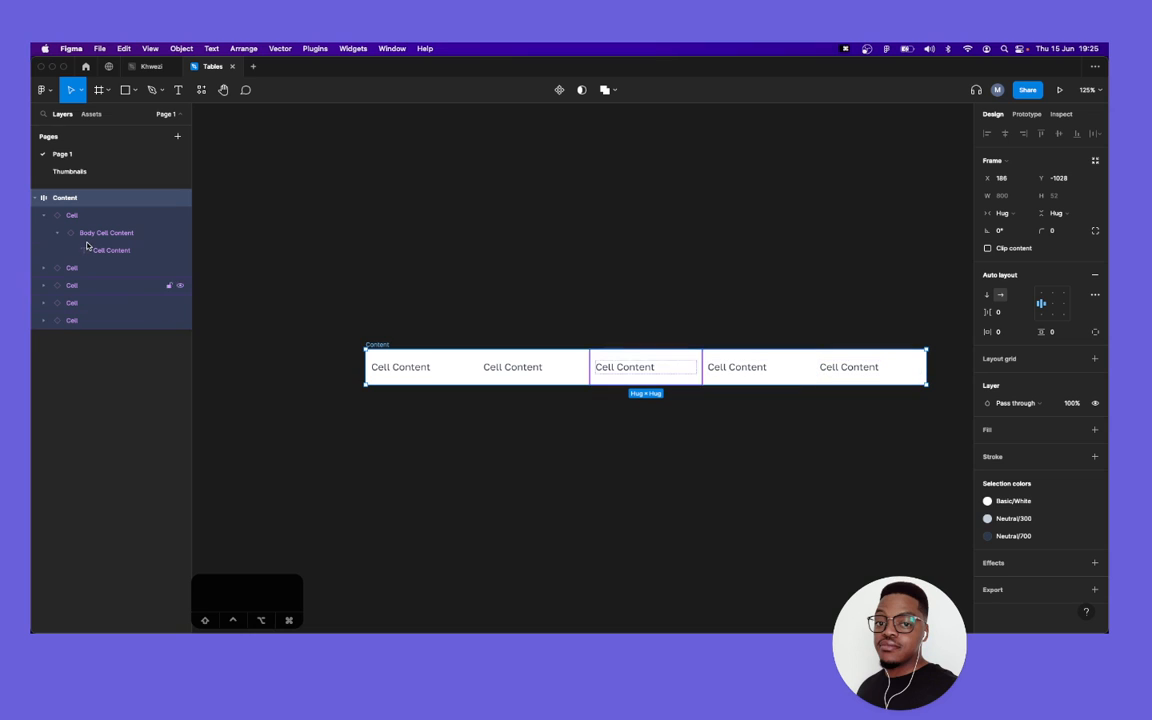
pyautogui.hotkey('alt', 'l')
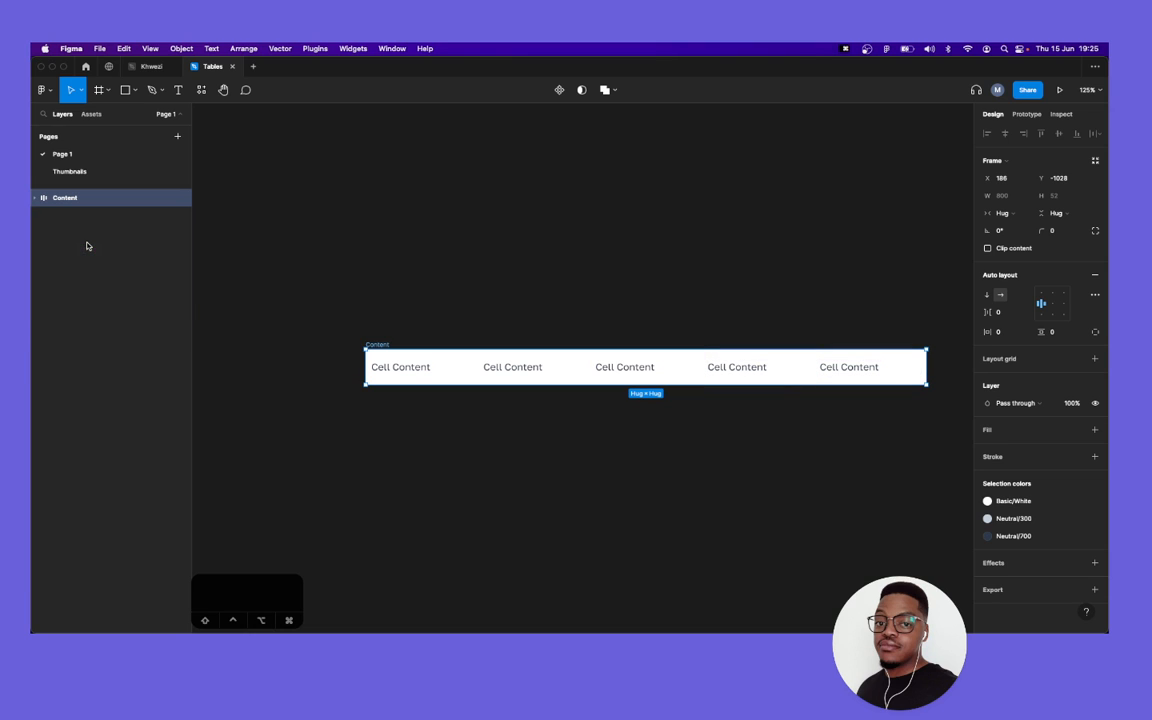
pyautogui.click(36, 198)
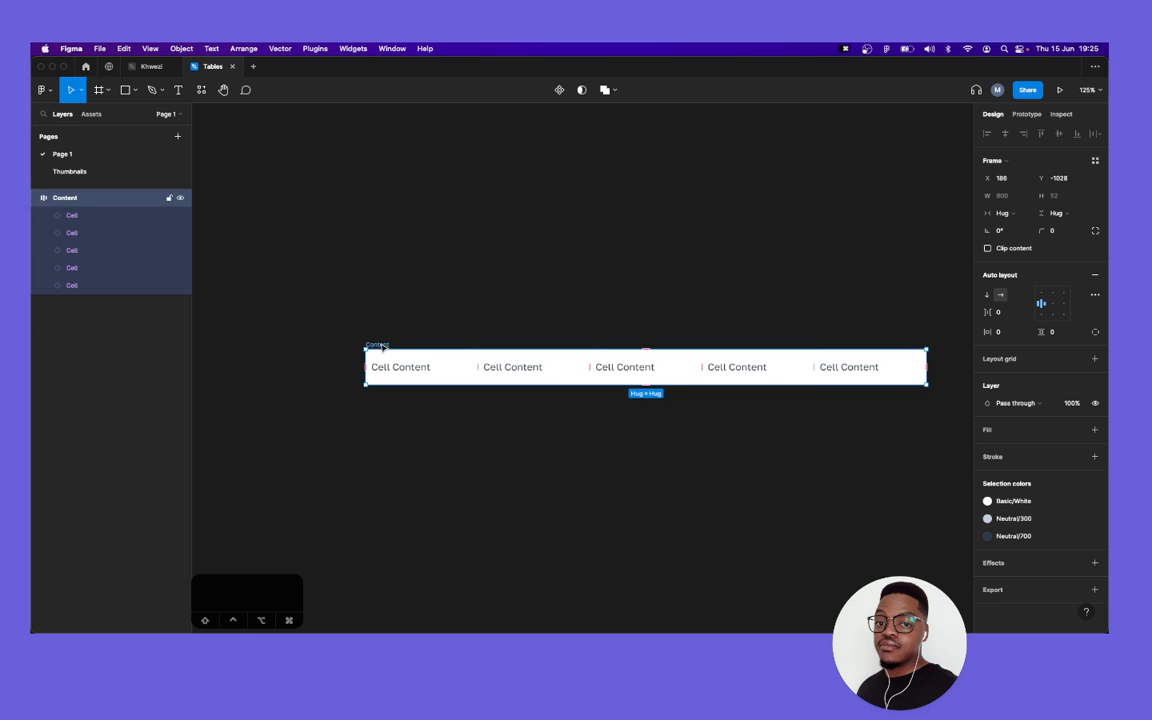
# Set the horizontal resizing of all five cells in the Content frame to Fill container.
pyautogui.press('Return')
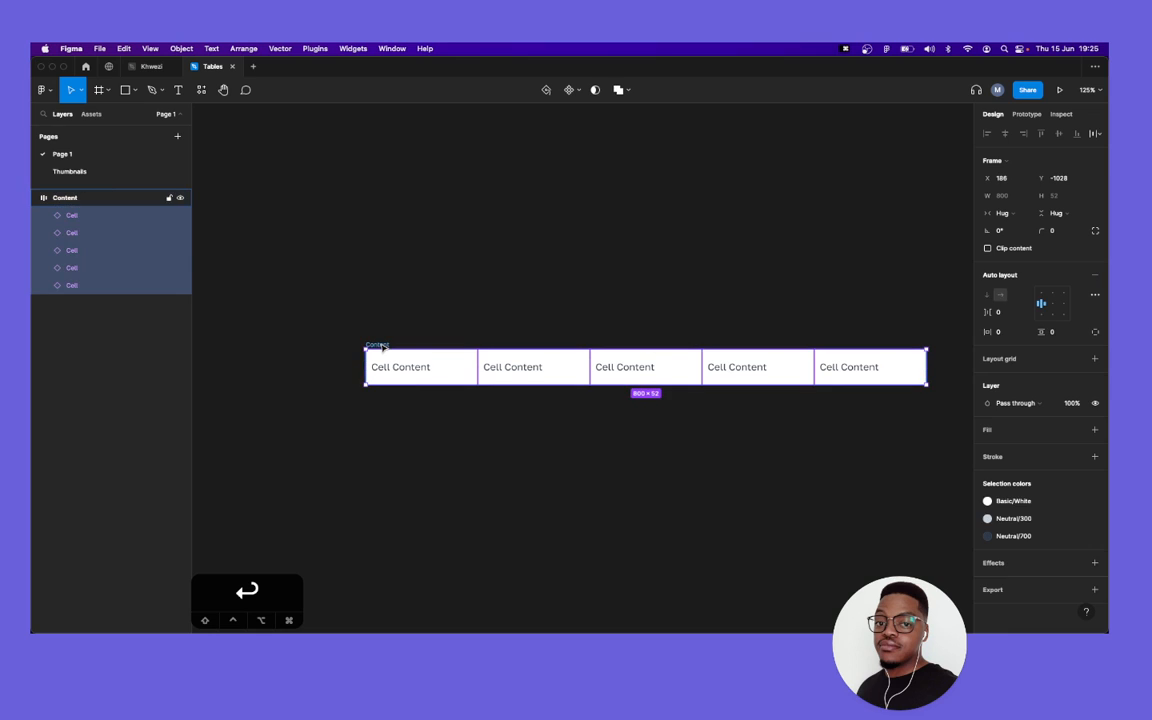
pyautogui.click(1003, 213)
pyautogui.click(1022, 241)
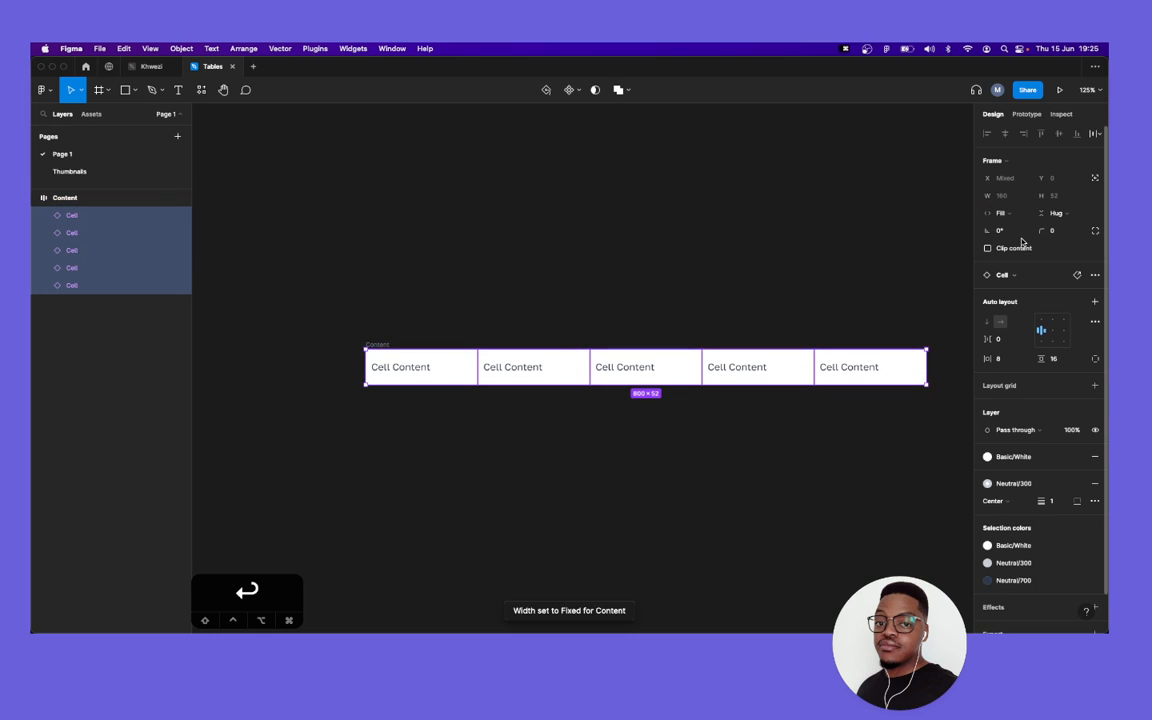
pyautogui.click(709, 256)
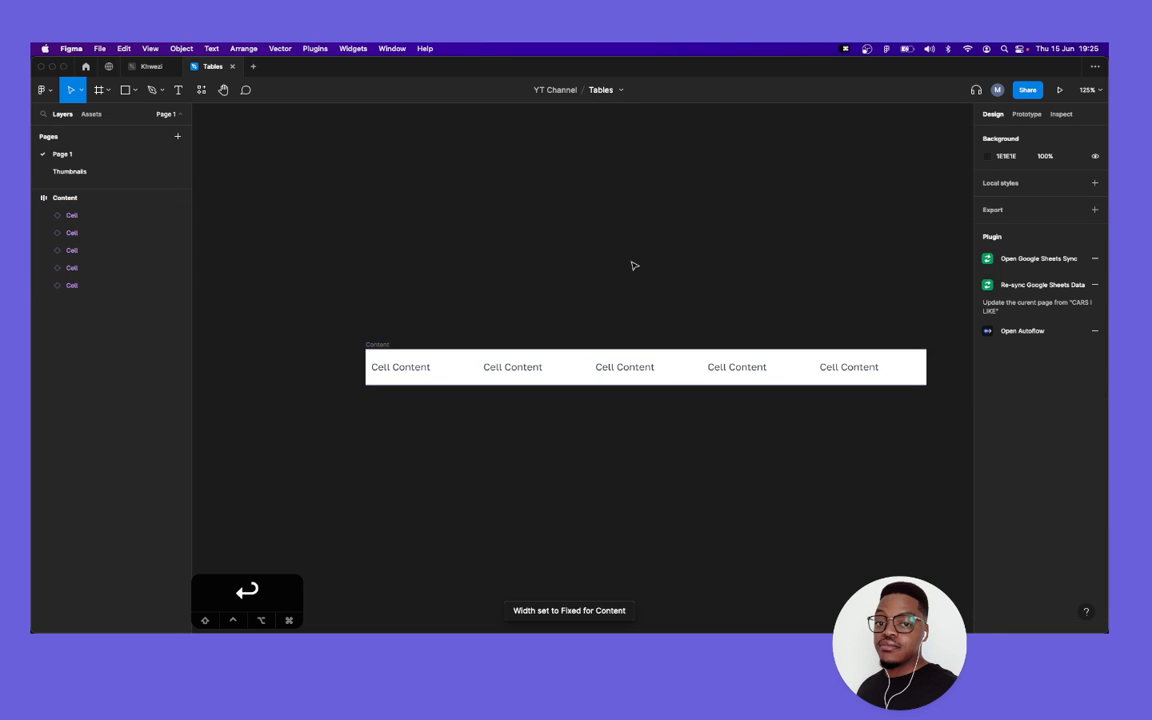
# Narrow the Content frame from its right edge to a width of about 674.
pyautogui.click(380, 345)
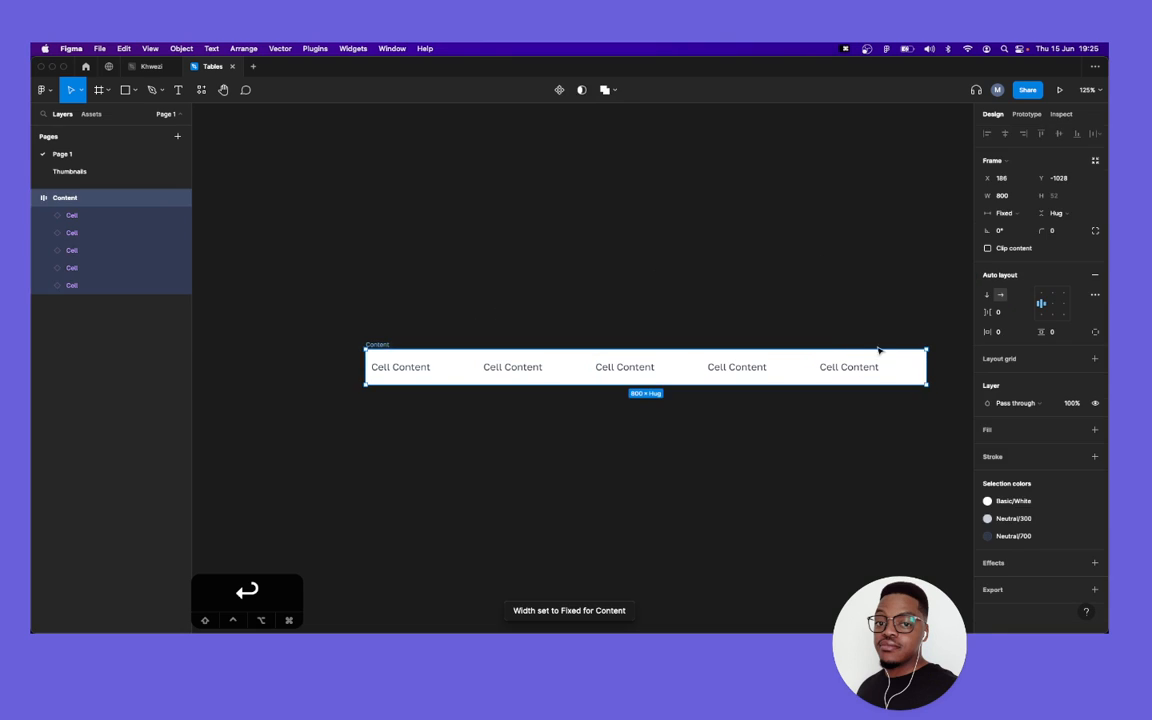
pyautogui.moveTo(924, 374); pyautogui.dragTo(838, 399)
pyautogui.click(636, 228)
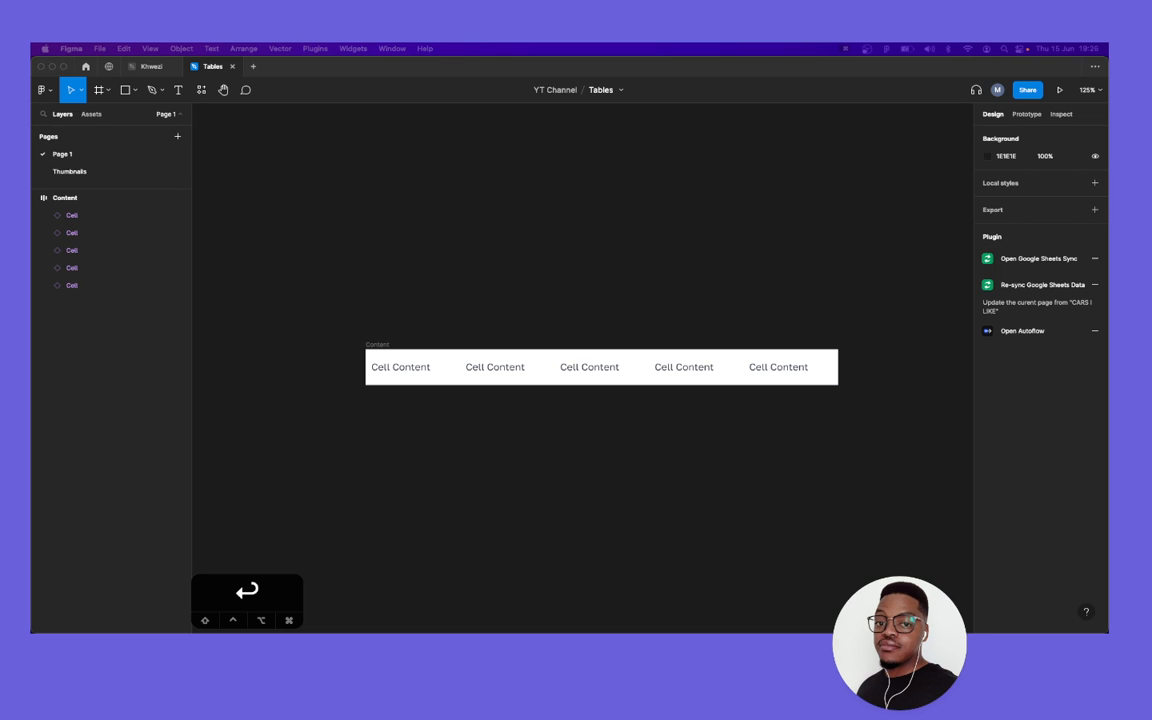
pyautogui.click(417, 438)
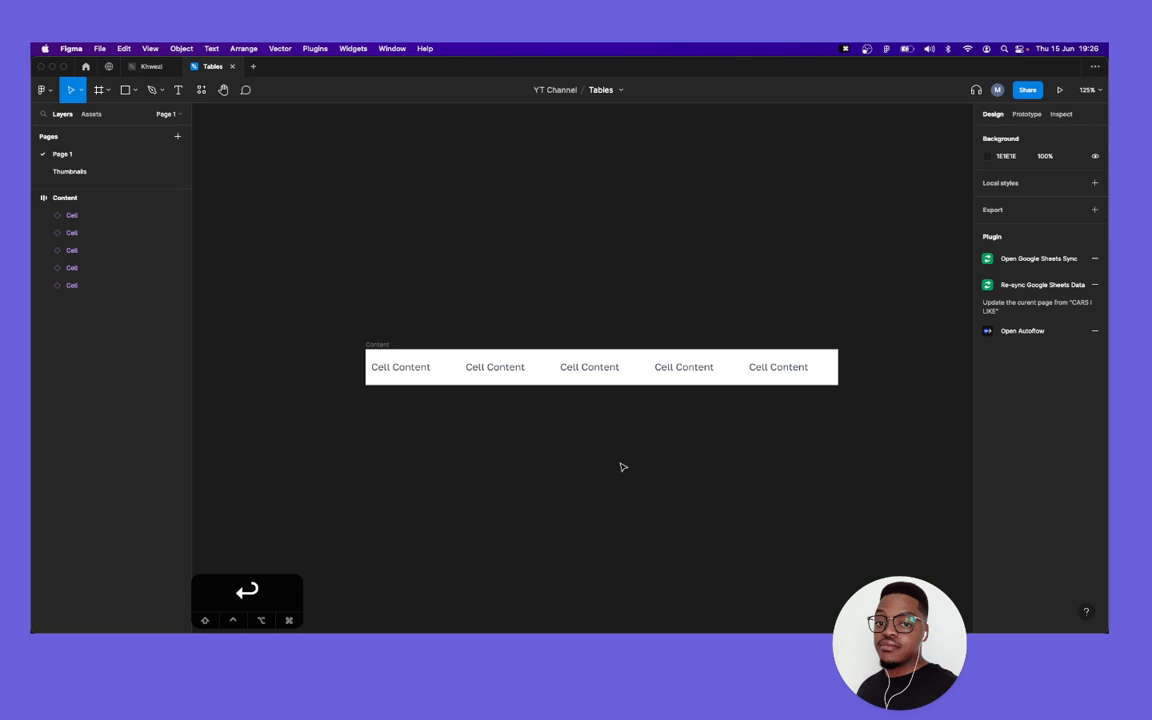
# Duplicate the first Cell in the Content row to add a sixth cell.
pyautogui.click(383, 347)
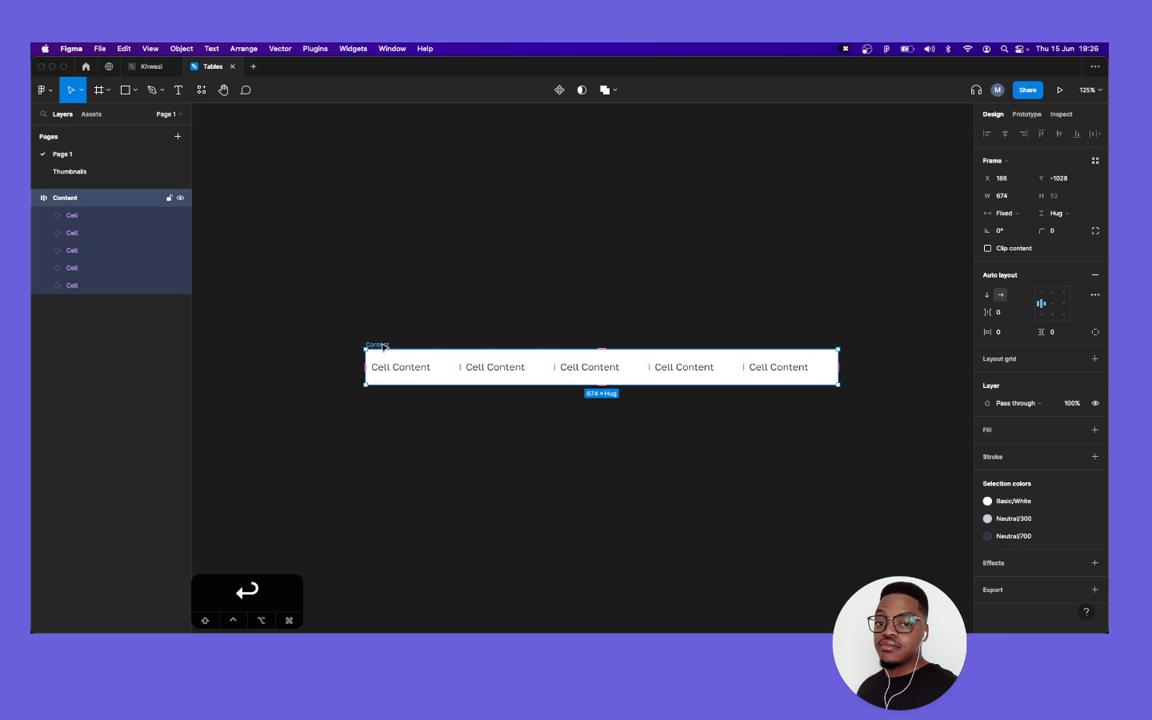
pyautogui.click(403, 376)
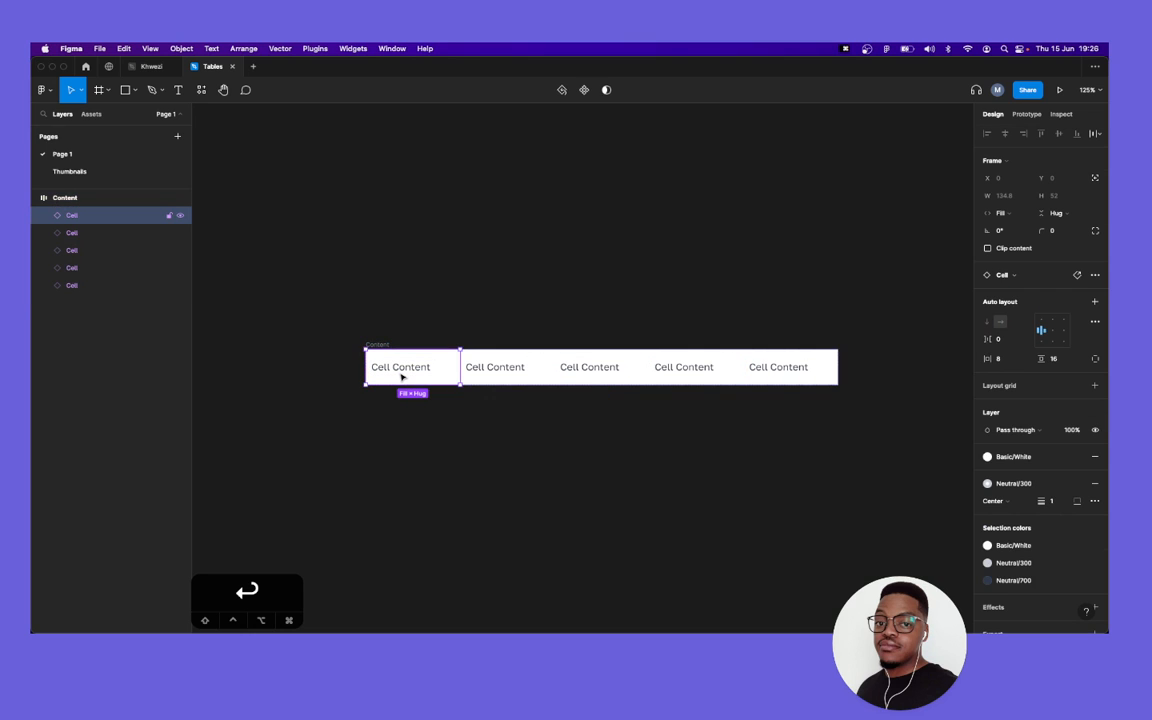
pyautogui.press('super+d')
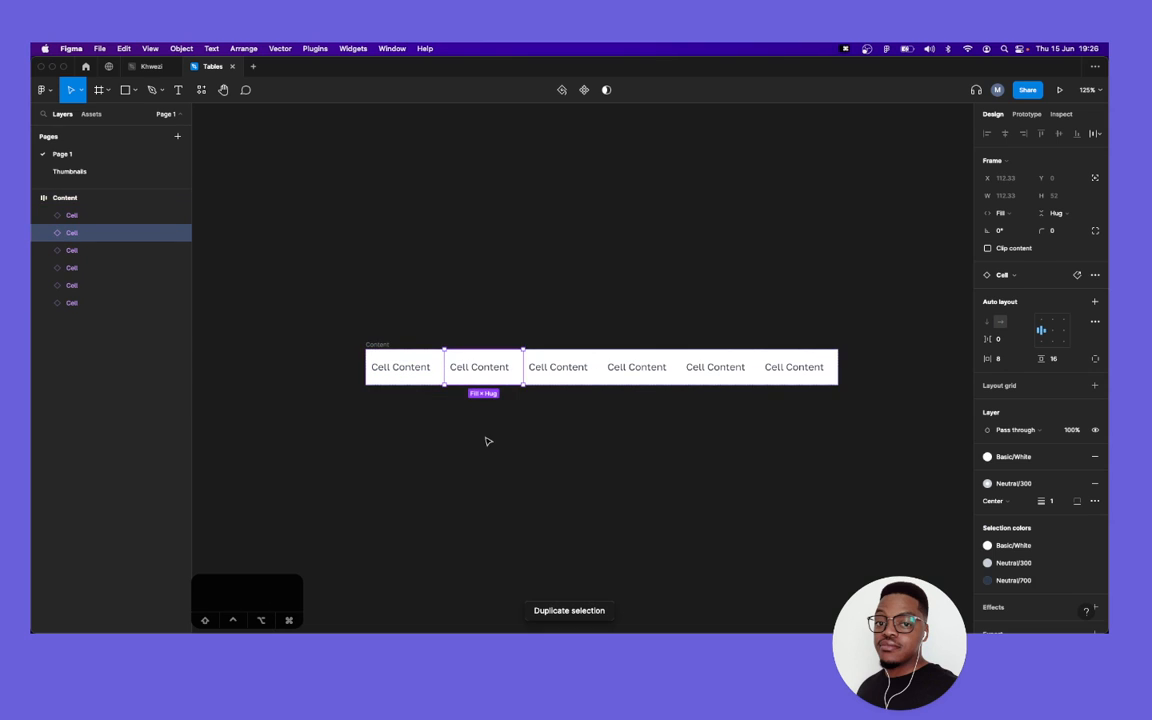
# Search the asset library for "check".
pyautogui.click(392, 340)
pyautogui.click(397, 368)
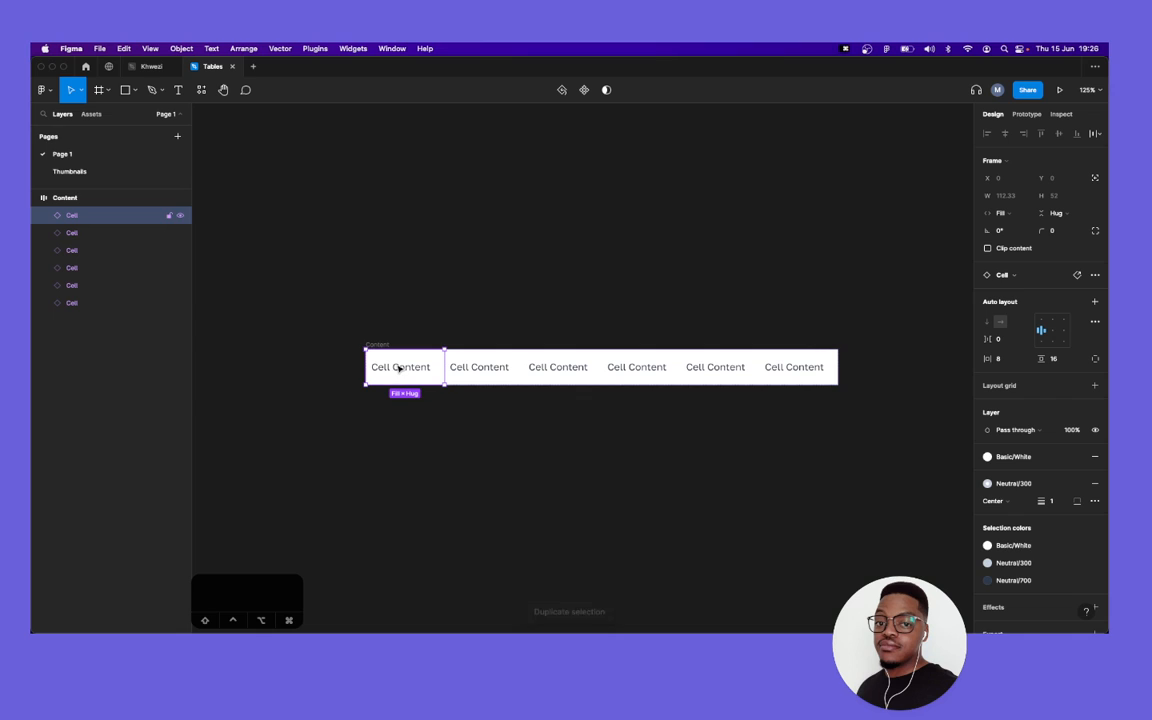
pyautogui.click(97, 120)
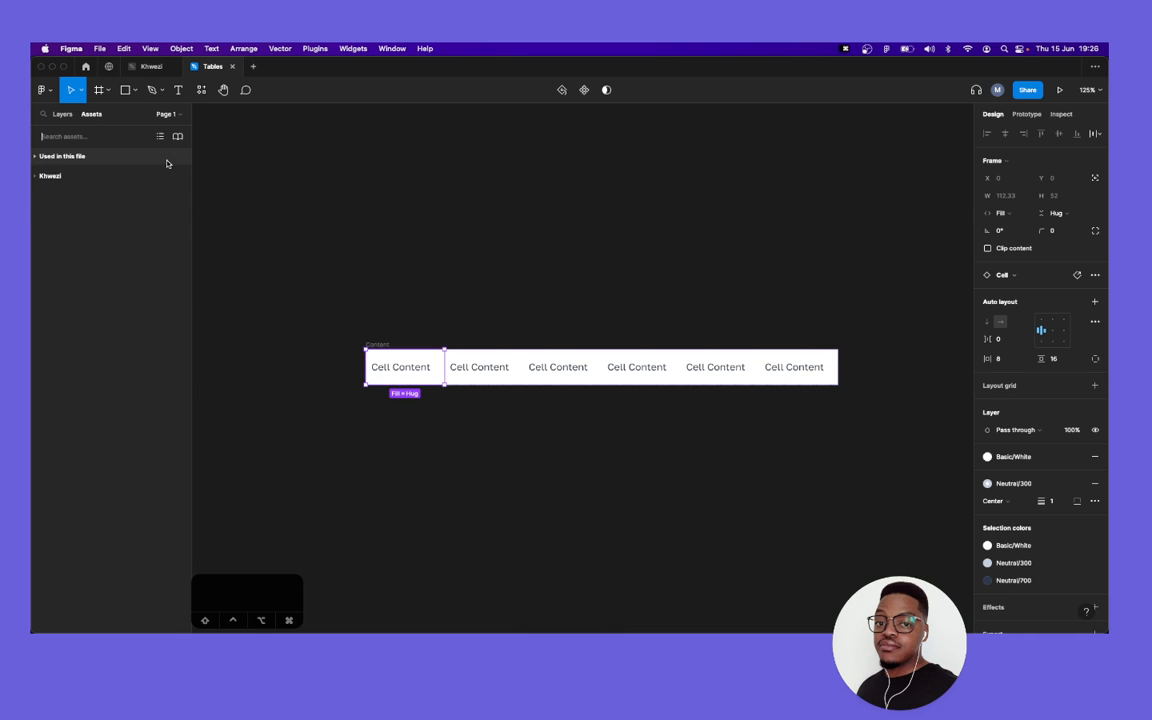
pyautogui.write('check')
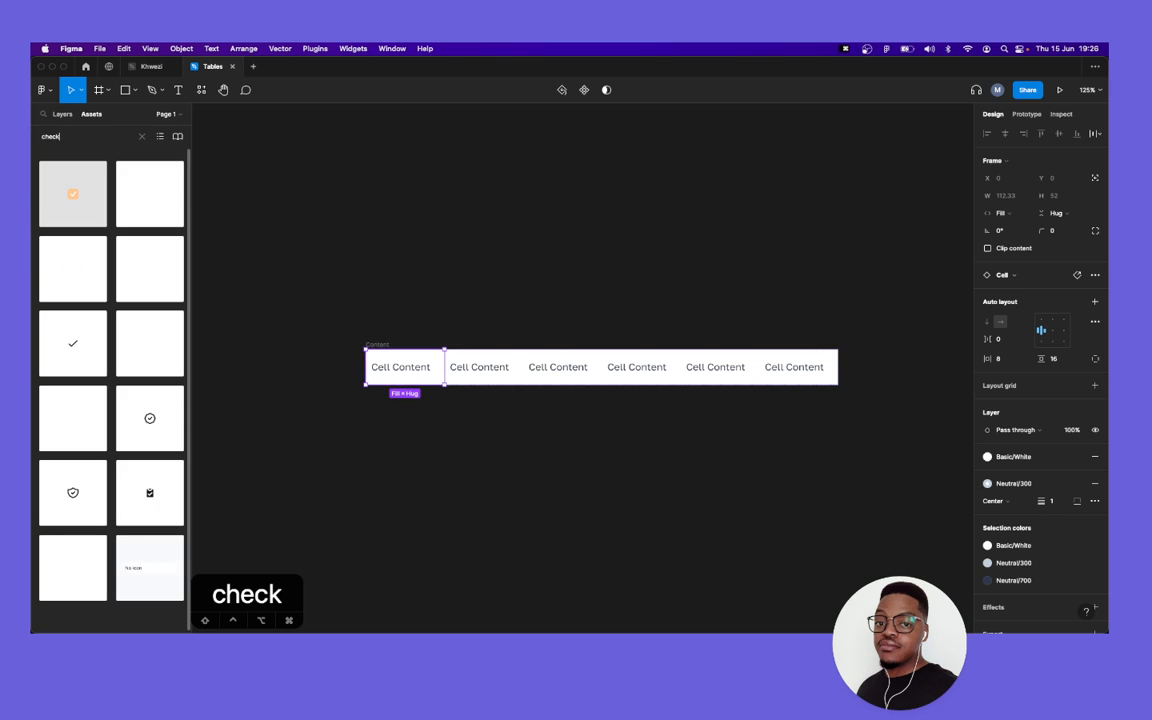
# Delete the first Cell in the Content row so five cells remain.
pyautogui.click(386, 297)
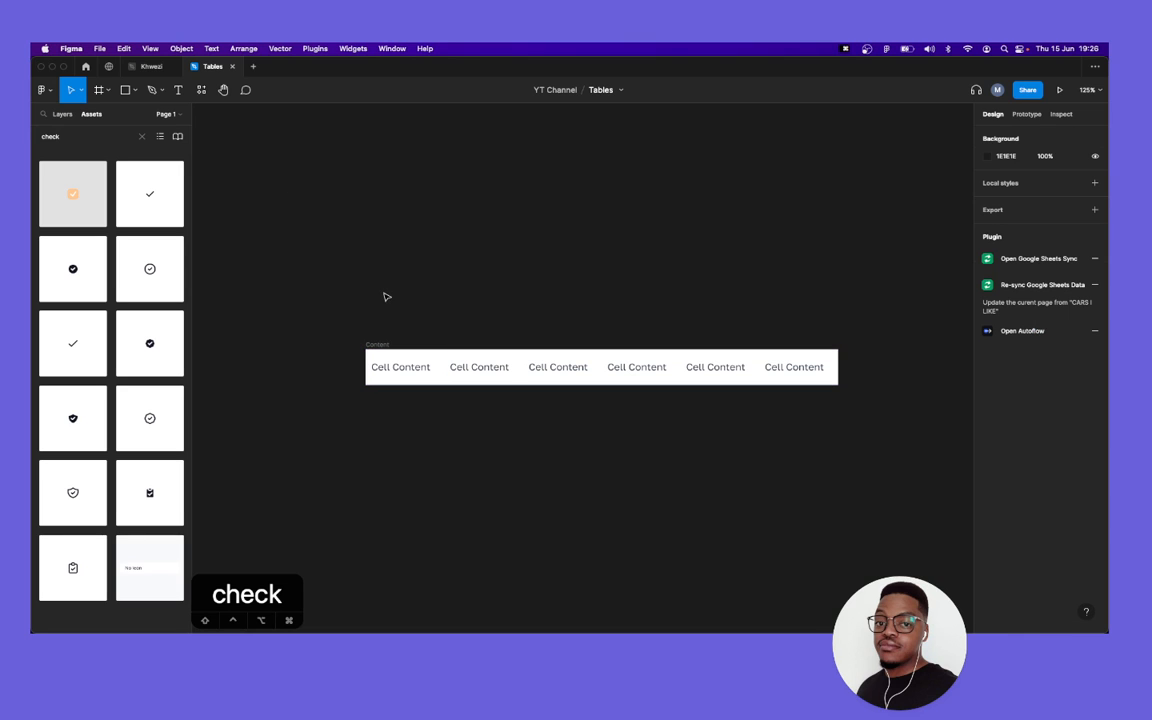
pyautogui.click(411, 383)
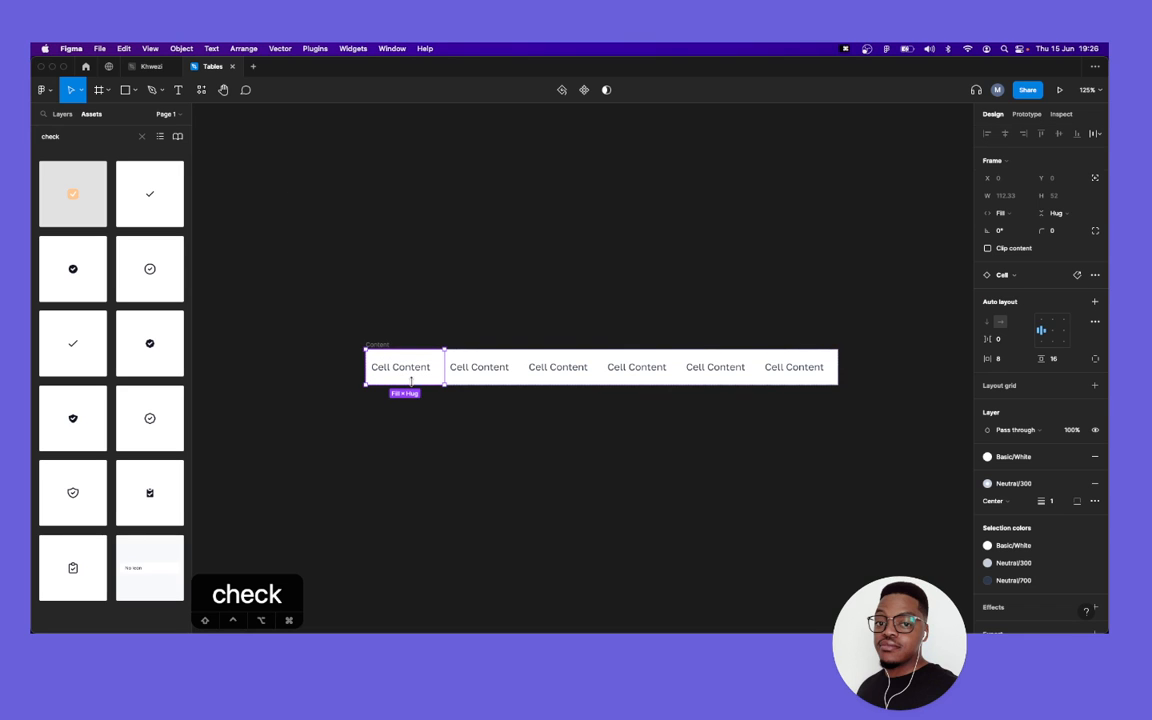
pyautogui.press('BackSpace')
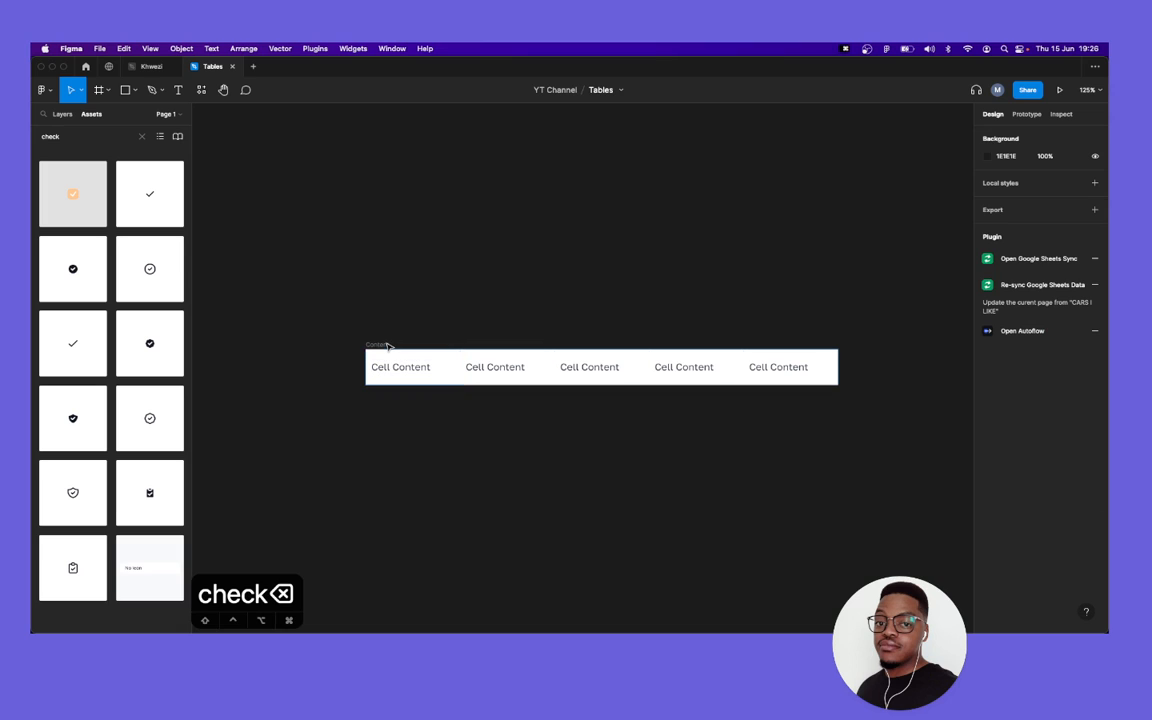
# Turn the Content frame into a component and place an instance of it directly below, at about Y -879.
pyautogui.click(388, 345)
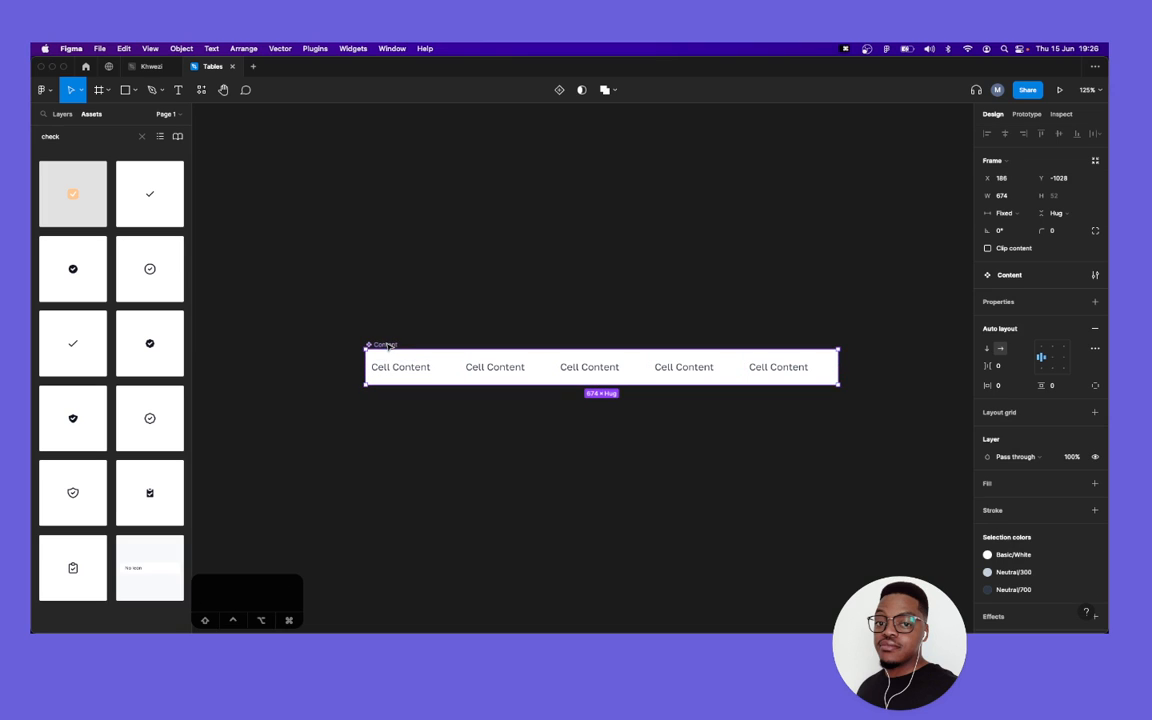
pyautogui.click(494, 324)
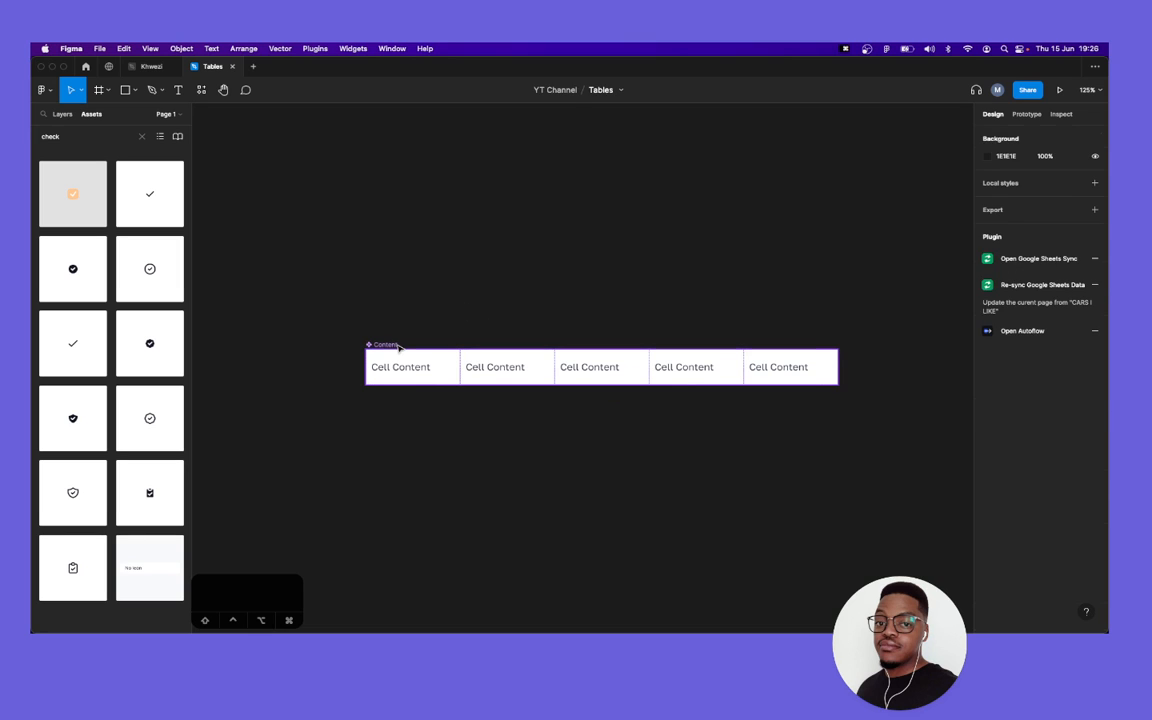
pyautogui.click(398, 346)
pyautogui.keyDown('alt'); pyautogui.keyDown('shift'); pyautogui.moveTo(398, 346); pyautogui.dragTo(401, 450); pyautogui.keyUp('shift'); pyautogui.keyUp('alt')
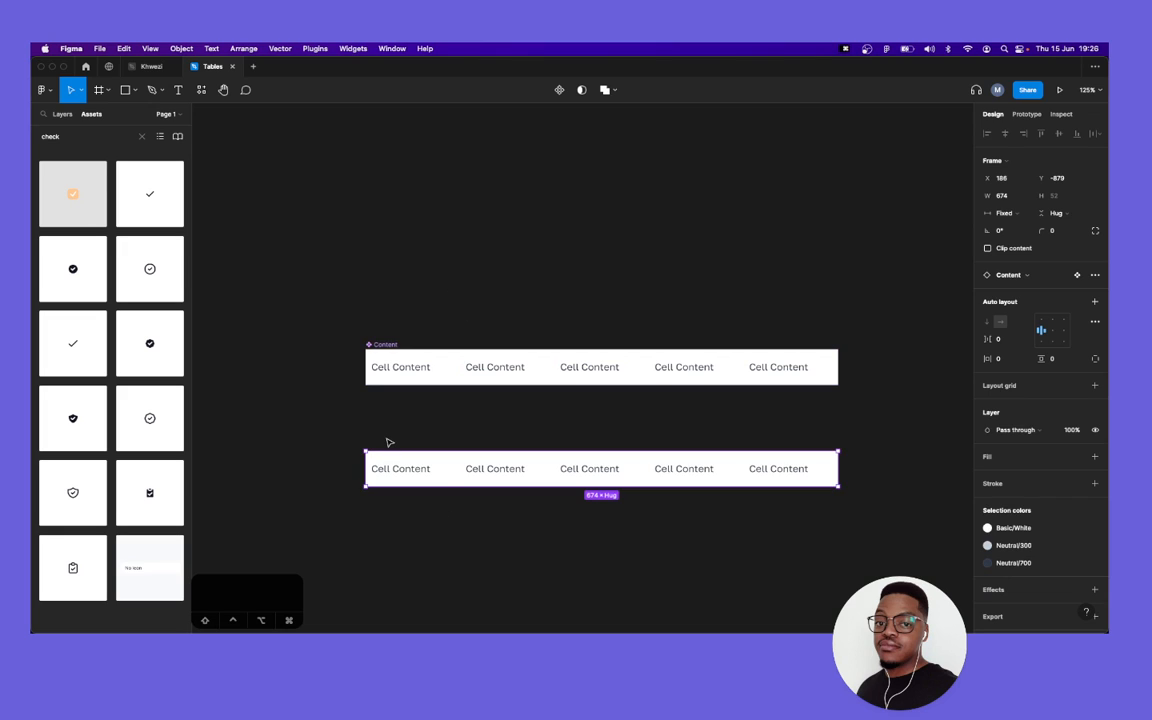
# Wrap the Content instance in an auto layout frame with horizontal and vertical padding 0 and item spacing 0.
pyautogui.hotkey('shift', 'a')
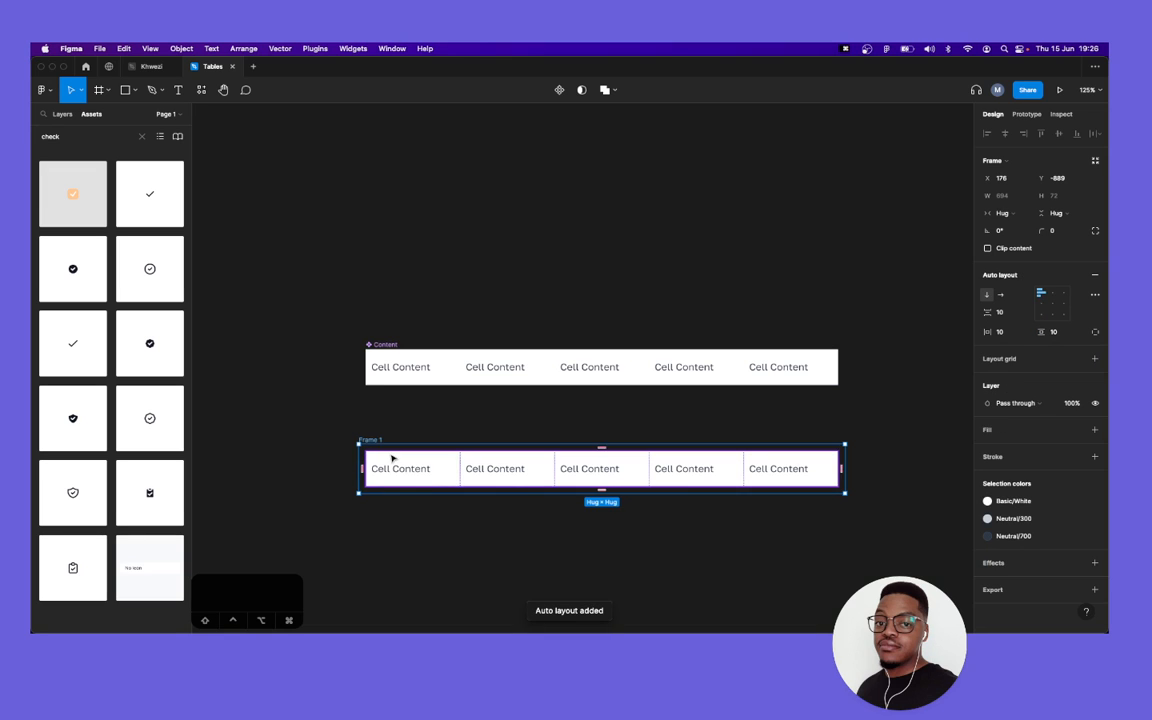
pyautogui.click(1000, 331)
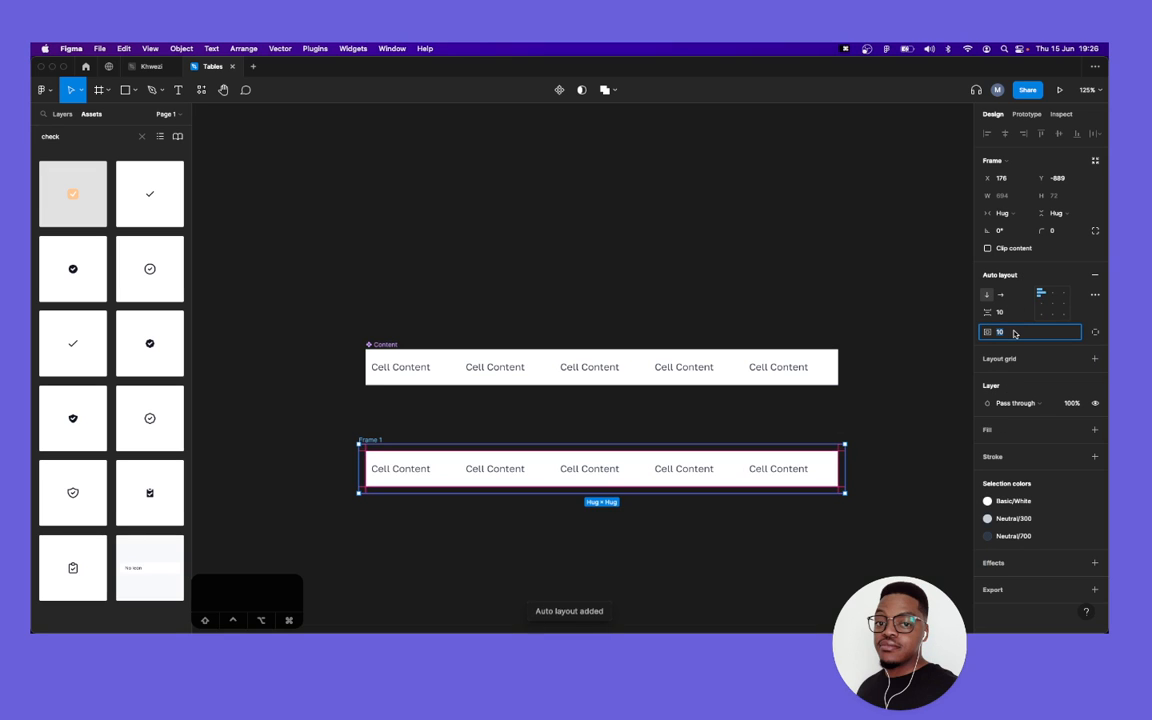
pyautogui.write('0')
pyautogui.press('Tab')
pyautogui.click(998, 311)
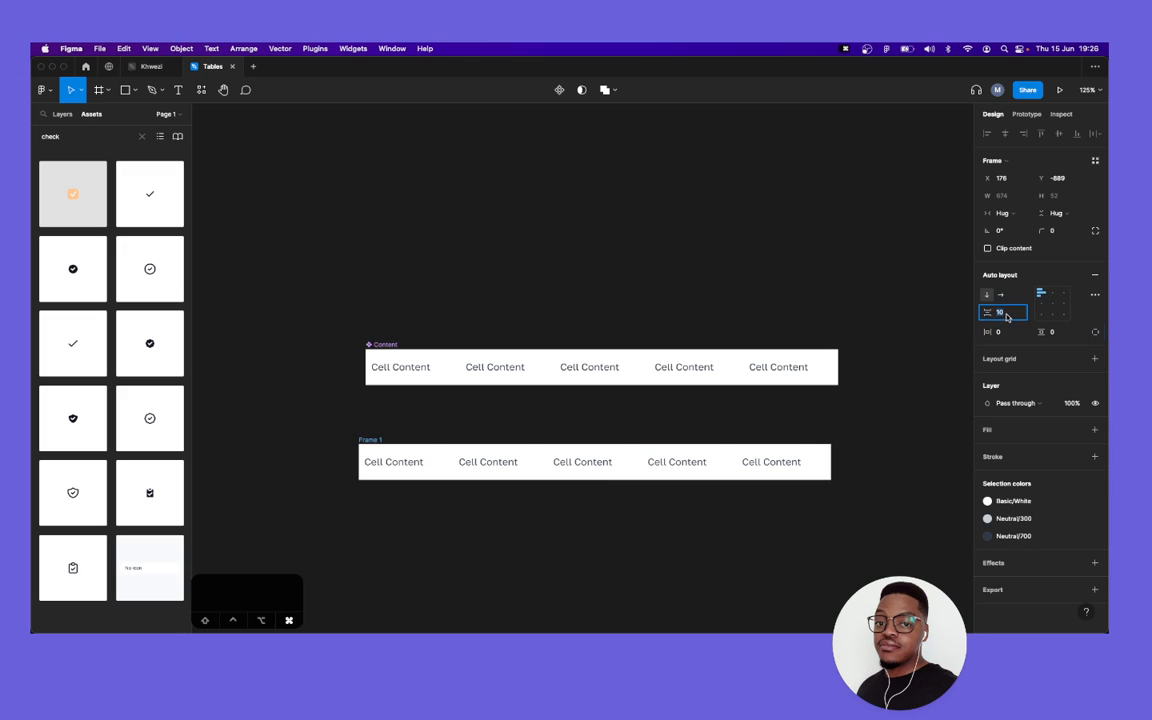
pyautogui.write('0')
pyautogui.press('Tab')
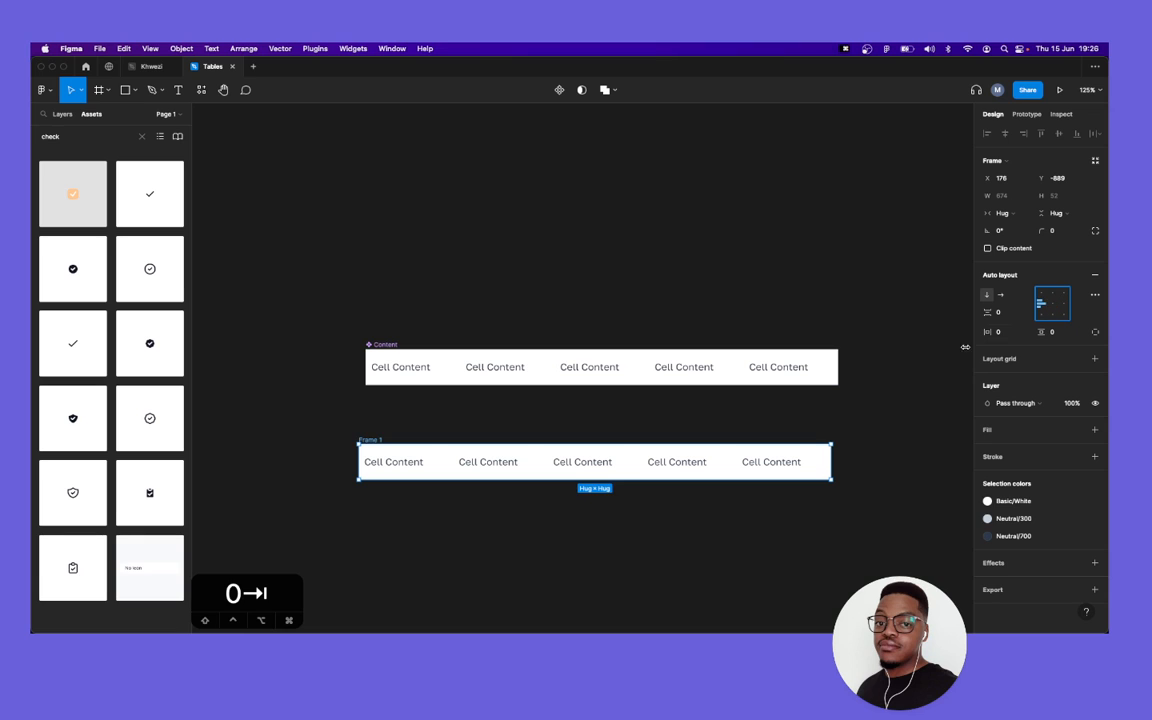
# Rename the new auto layout frame around the Content instance as Row.
pyautogui.click(368, 430)
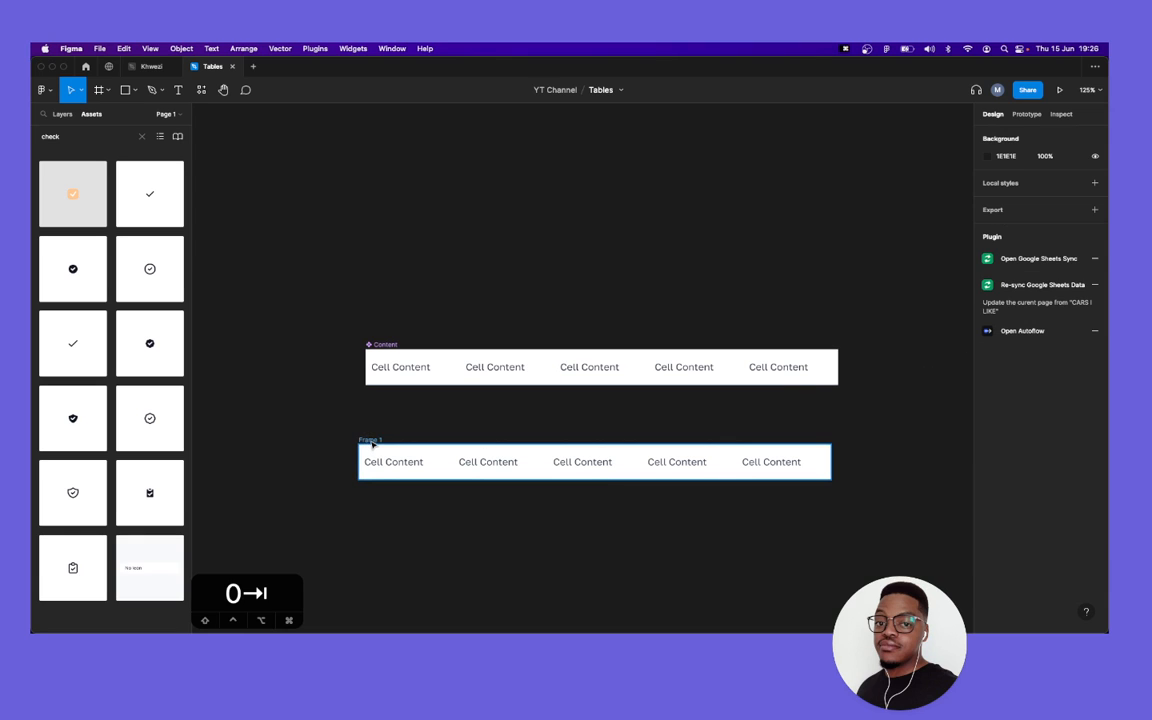
pyautogui.click(370, 440)
pyautogui.write('Row')
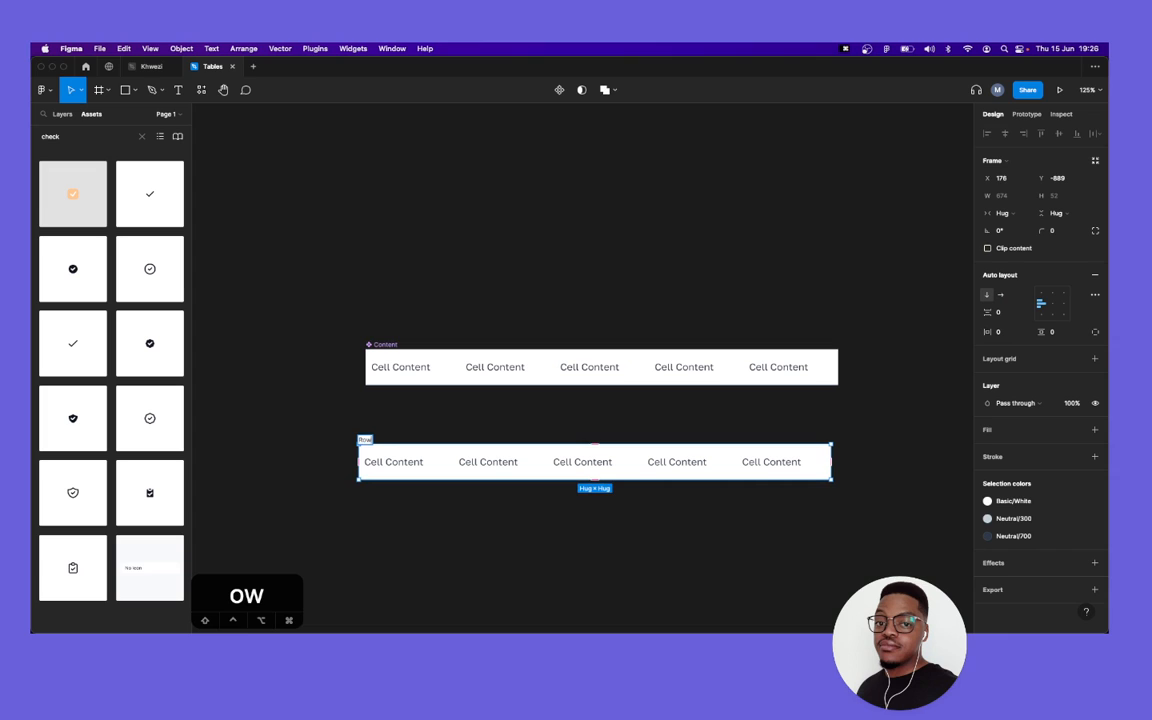
pyautogui.press('Tab')
pyautogui.click(405, 422)
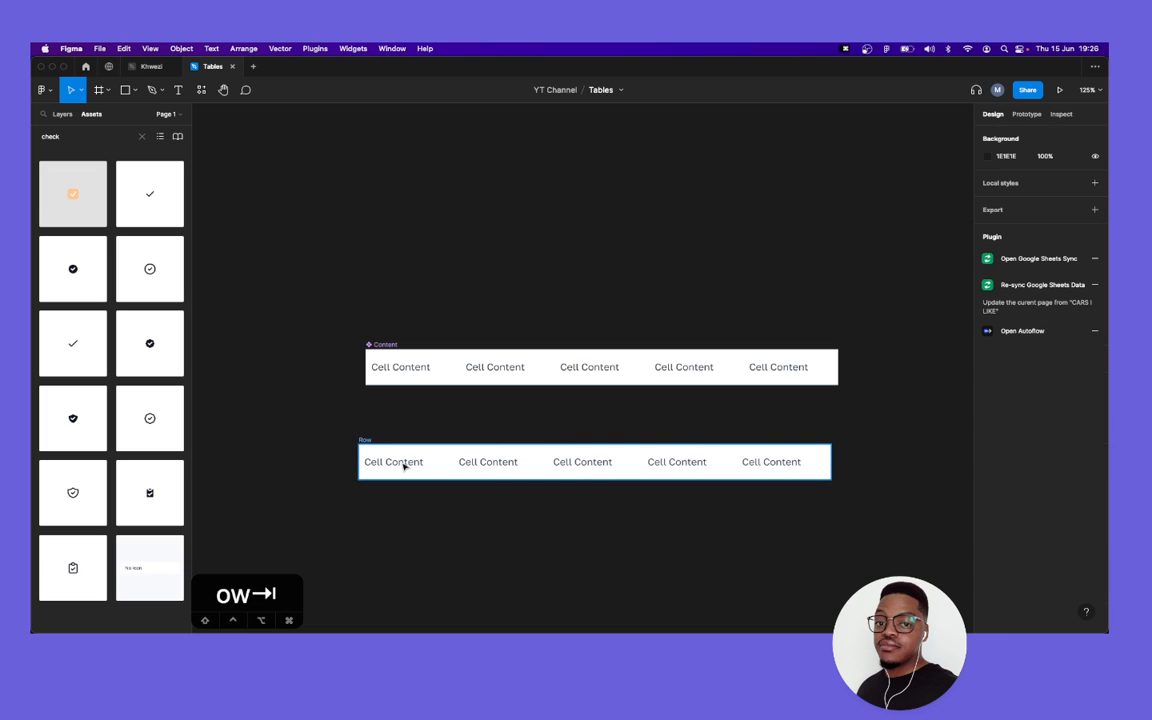
pyautogui.click(405, 465)
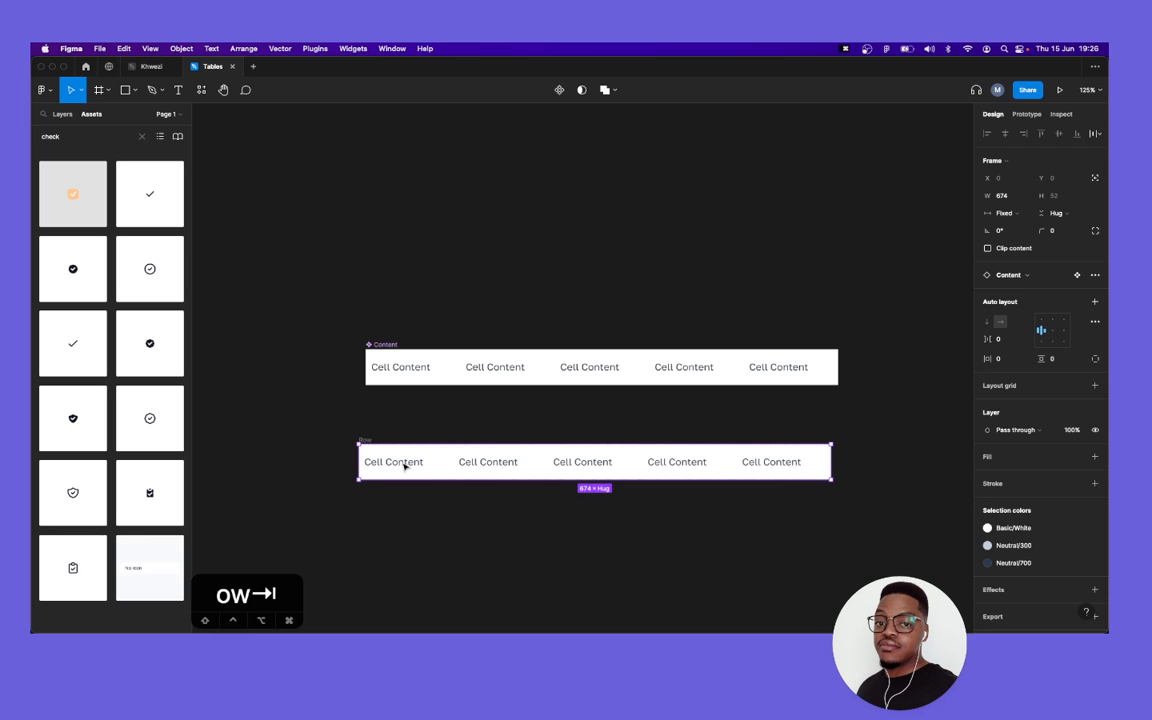
pyautogui.click(409, 465)
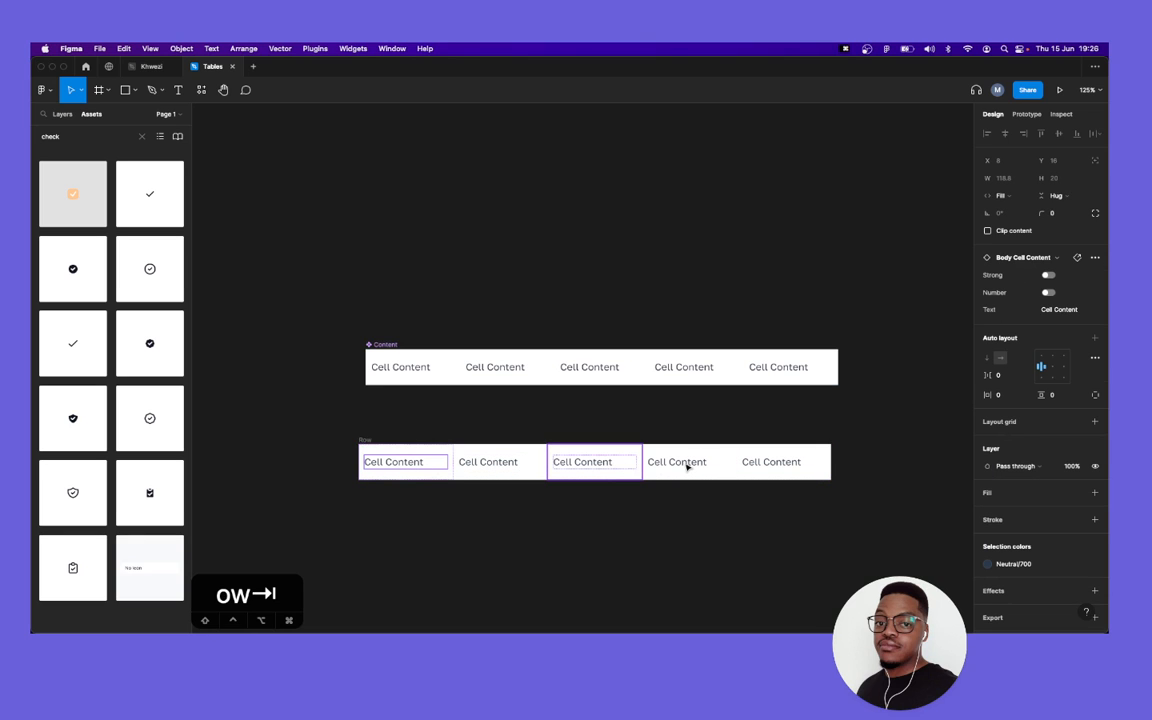
pyautogui.click(657, 381)
pyautogui.click(396, 437)
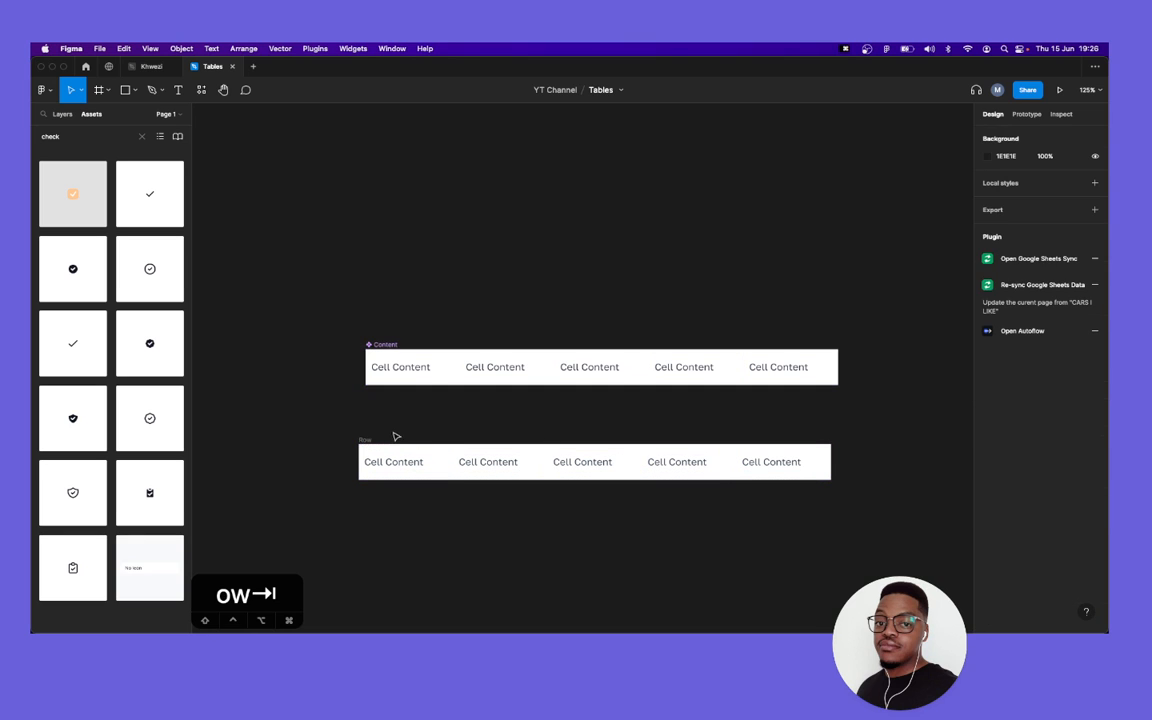
pyautogui.click(366, 444)
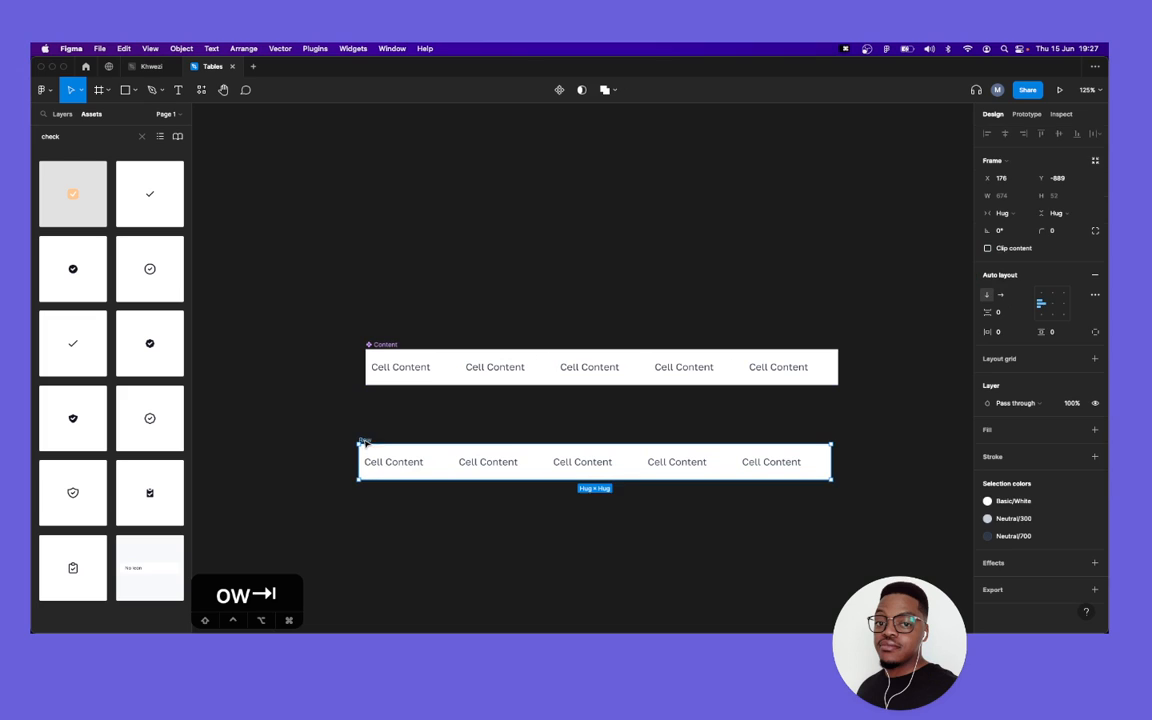
# Copy the first Cell of the Content instance into the Row frame and set the Row's auto layout direction to horizontal.
pyautogui.click(431, 473)
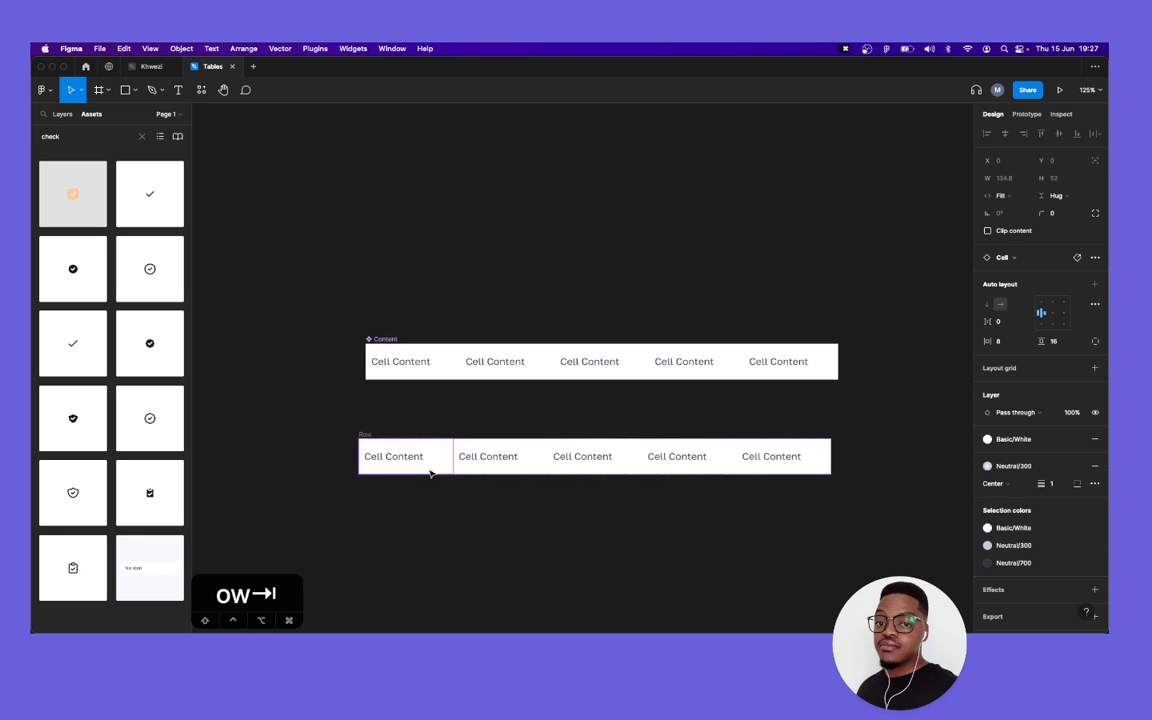
pyautogui.click(424, 422)
pyautogui.click(365, 436)
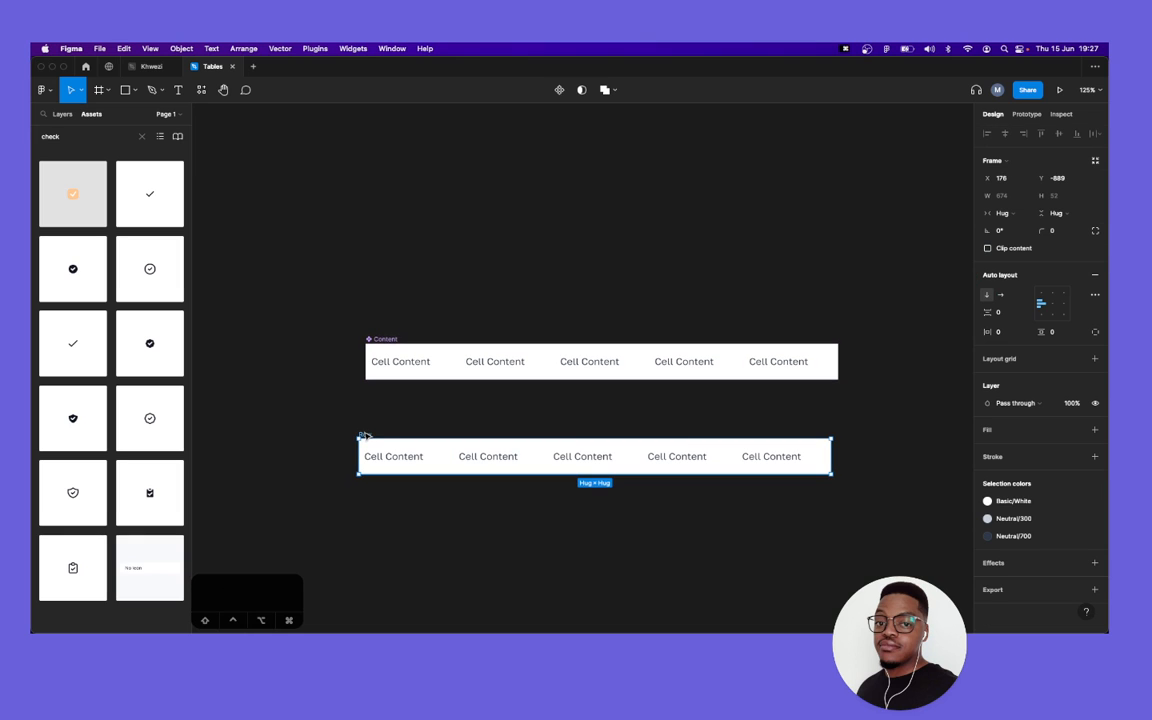
pyautogui.press('super+v')
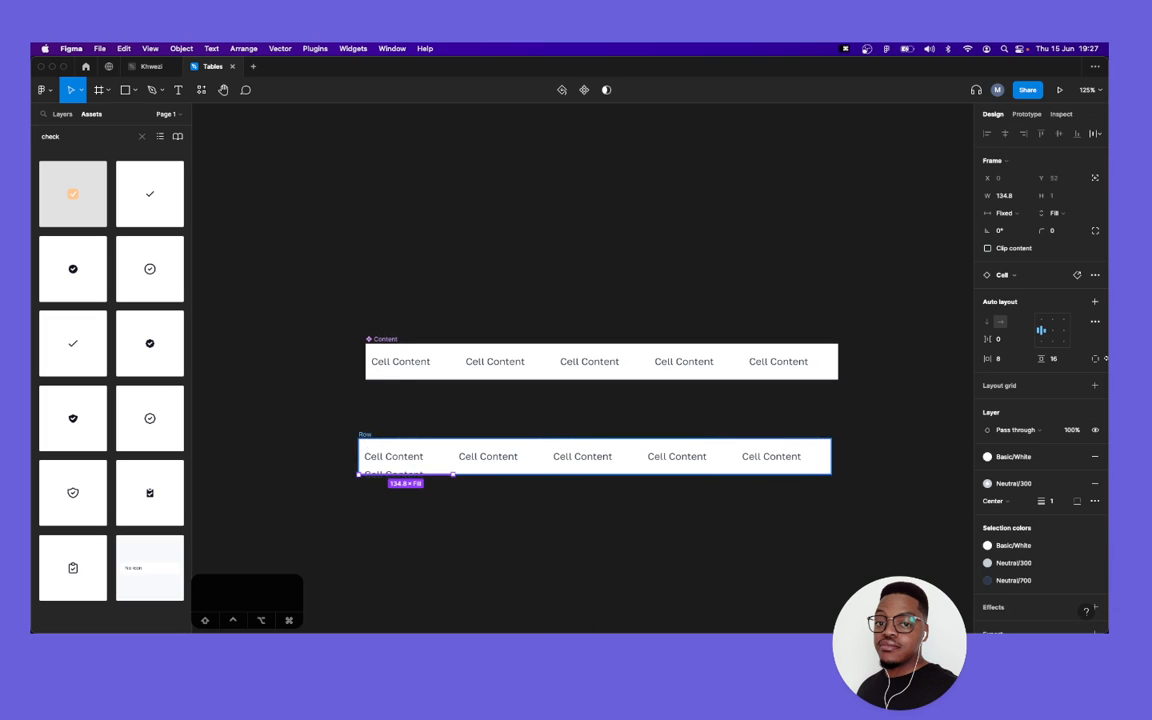
pyautogui.press('Escape')
pyautogui.click(1000, 294)
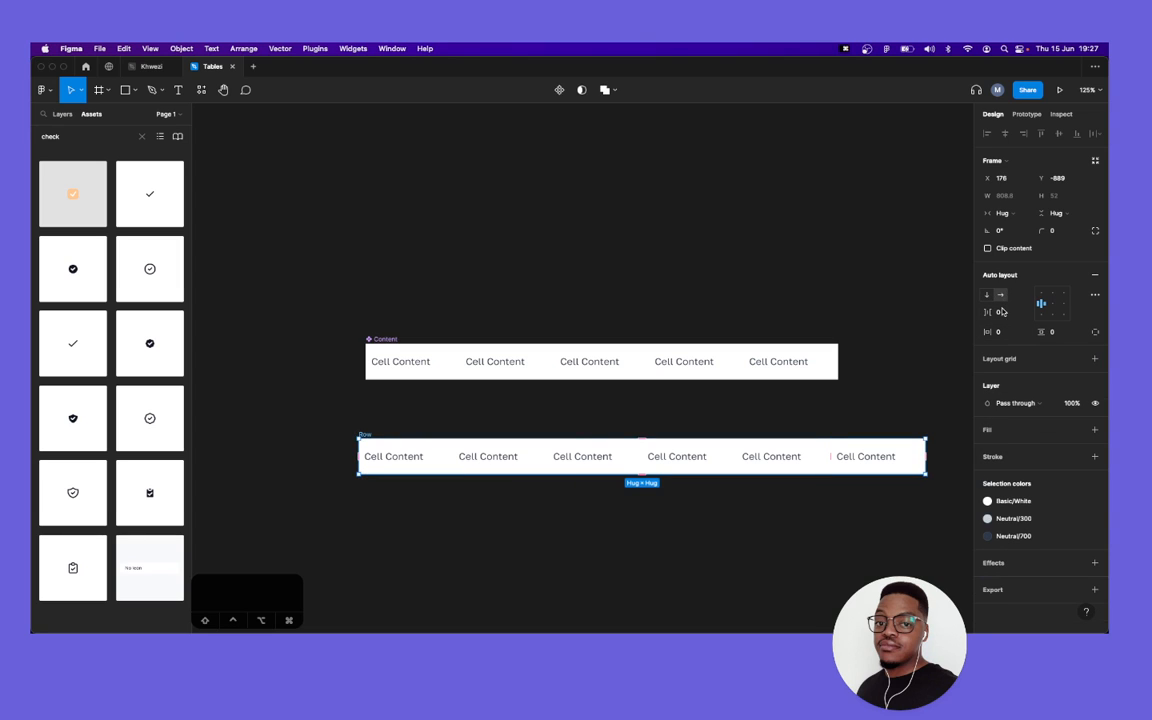
# Move the pasted Cell to the first position in the Row, ahead of the Content instance.
pyautogui.click(874, 466)
pyautogui.press('Left')
pyautogui.press('Left')
pyautogui.press('Left')
pyautogui.press('Left')
pyautogui.press('Left')
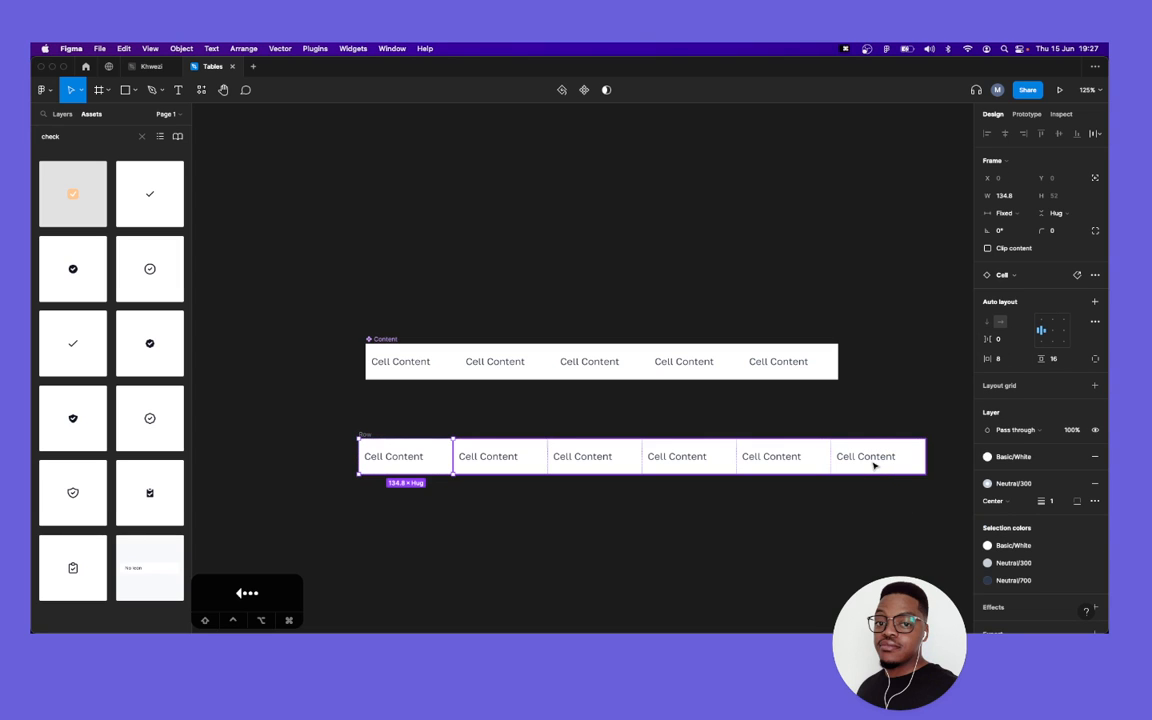
pyautogui.click(350, 424)
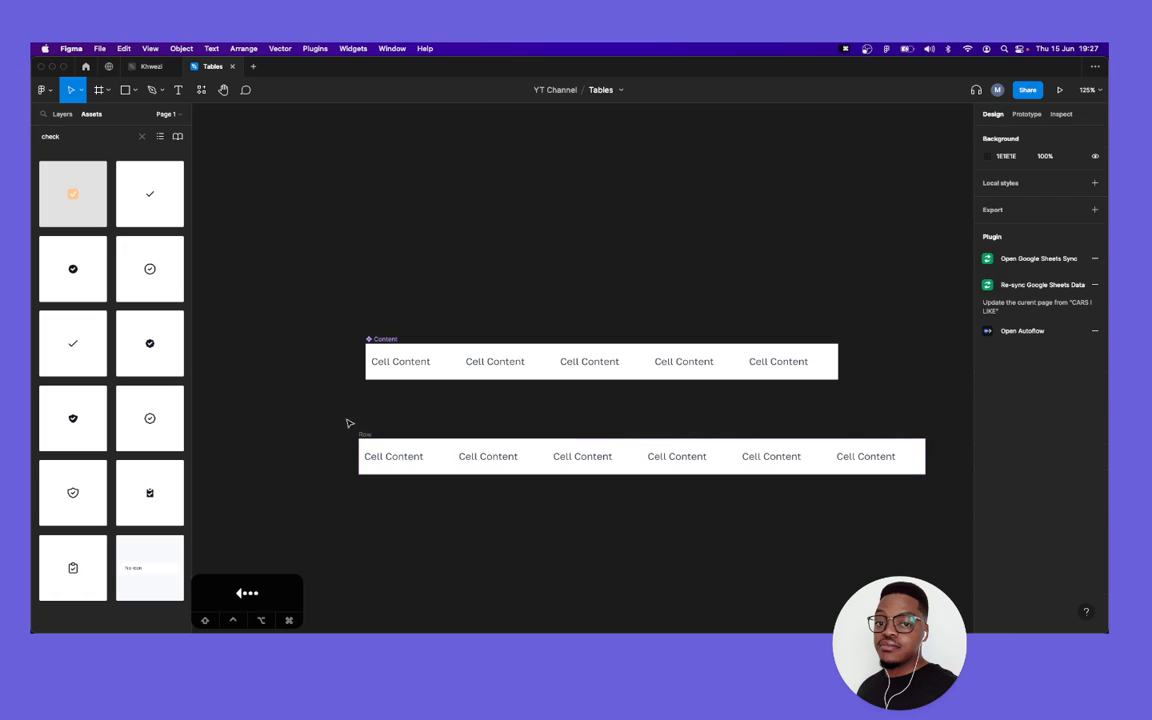
pyautogui.click(380, 460)
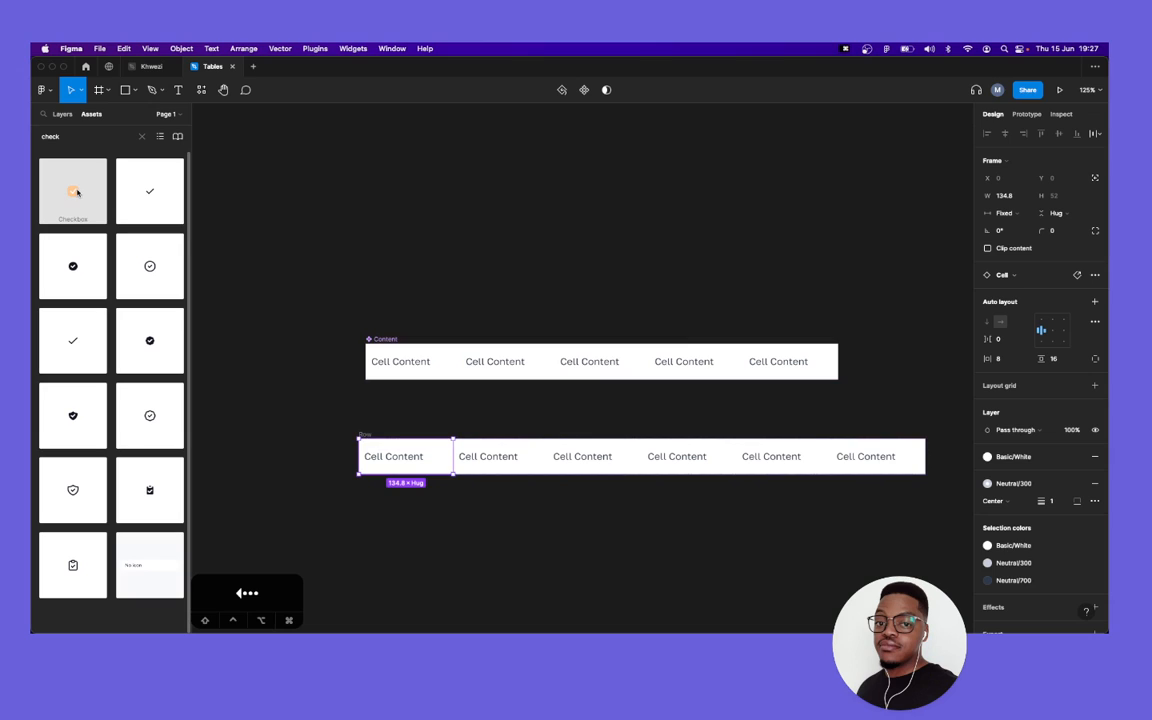
pyautogui.moveTo(75, 191); pyautogui.dragTo(413, 458)
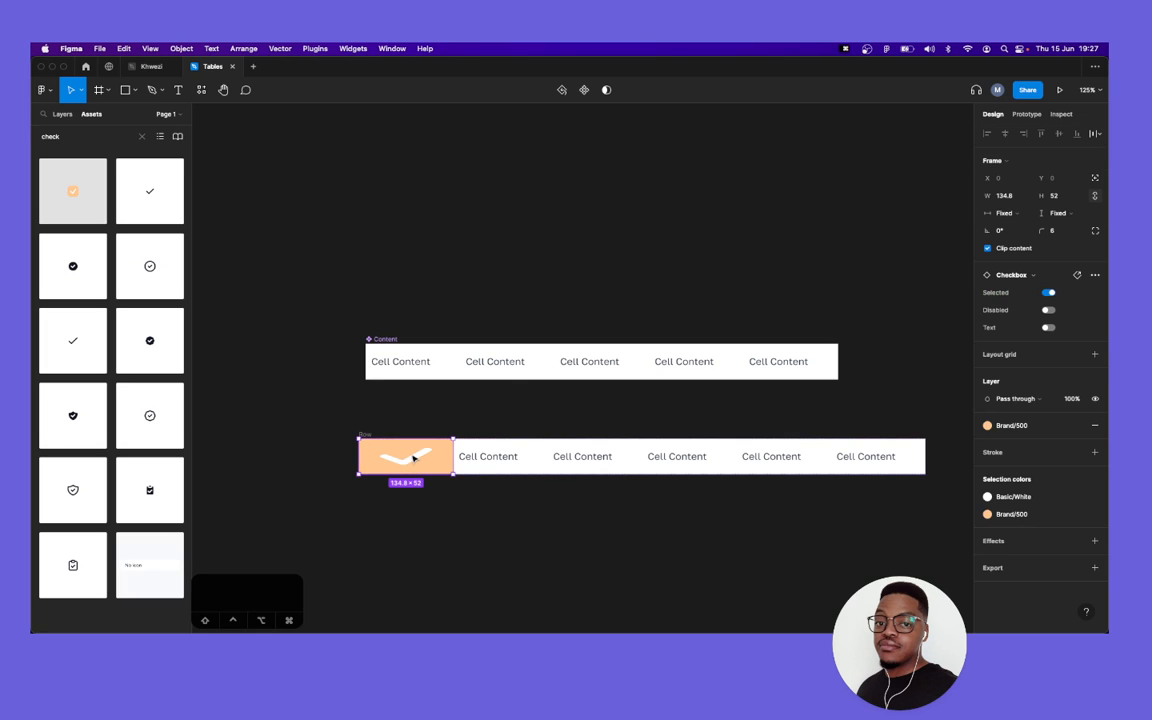
pyautogui.press('super+z')
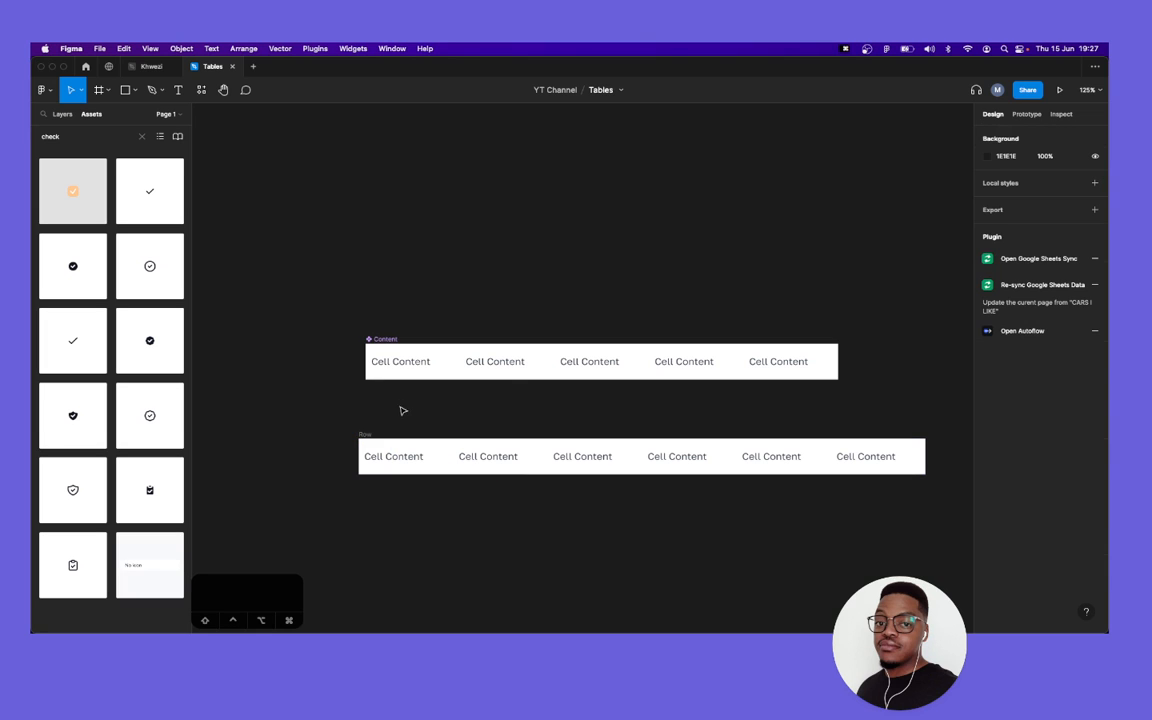
# Swap the Body Cell Content inside the Row's first Cell for the Checkbox component.
pyautogui.click(422, 459)
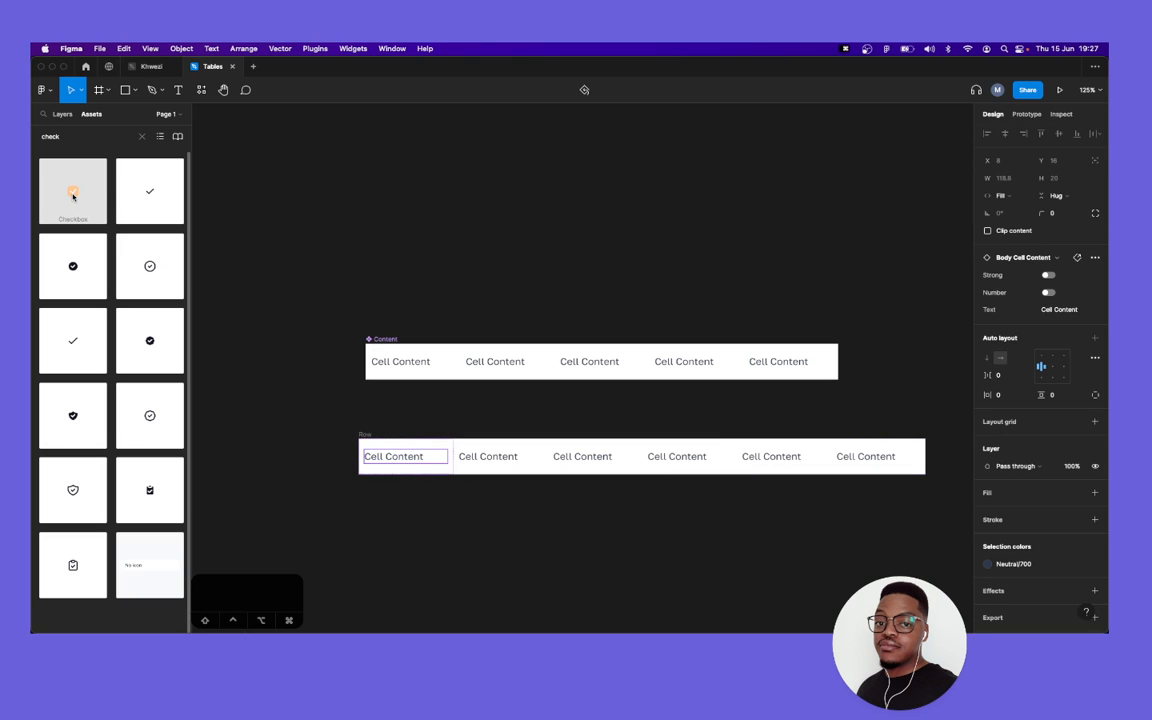
pyautogui.moveTo(73, 196); pyautogui.dragTo(413, 463)
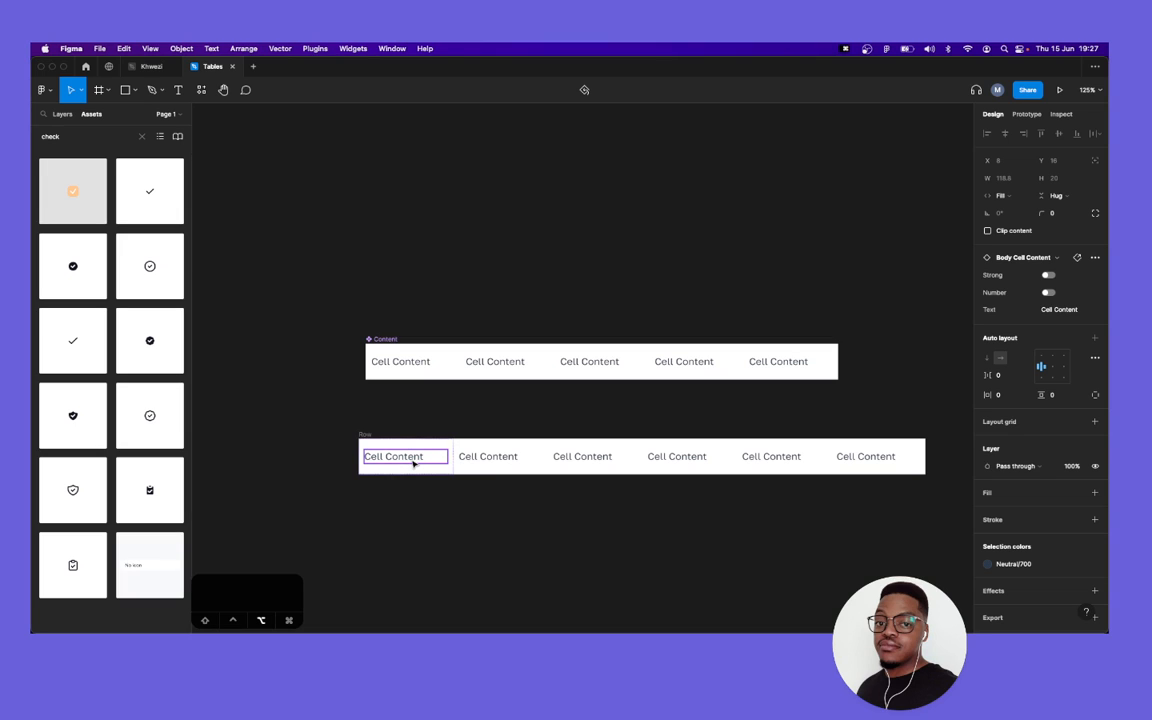
pyautogui.moveTo(413, 463); pyautogui.dragTo(413, 463)
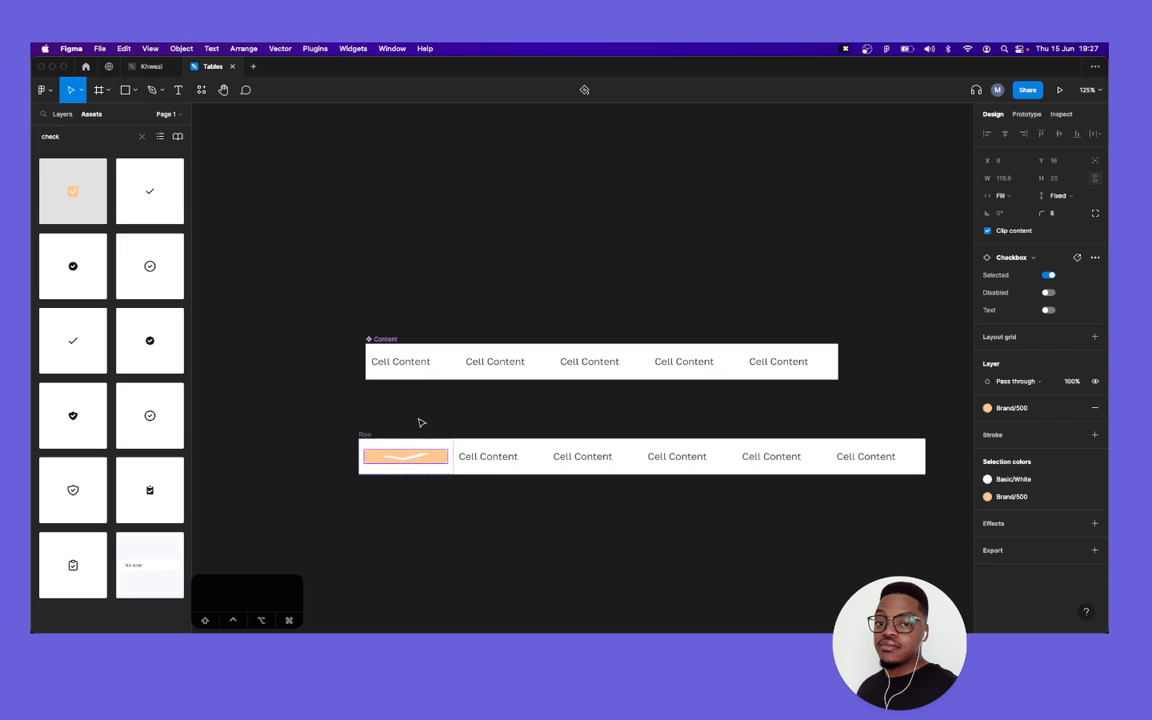
# Set the width of the Cell containing the checkbox to 36.
pyautogui.press('Escape')
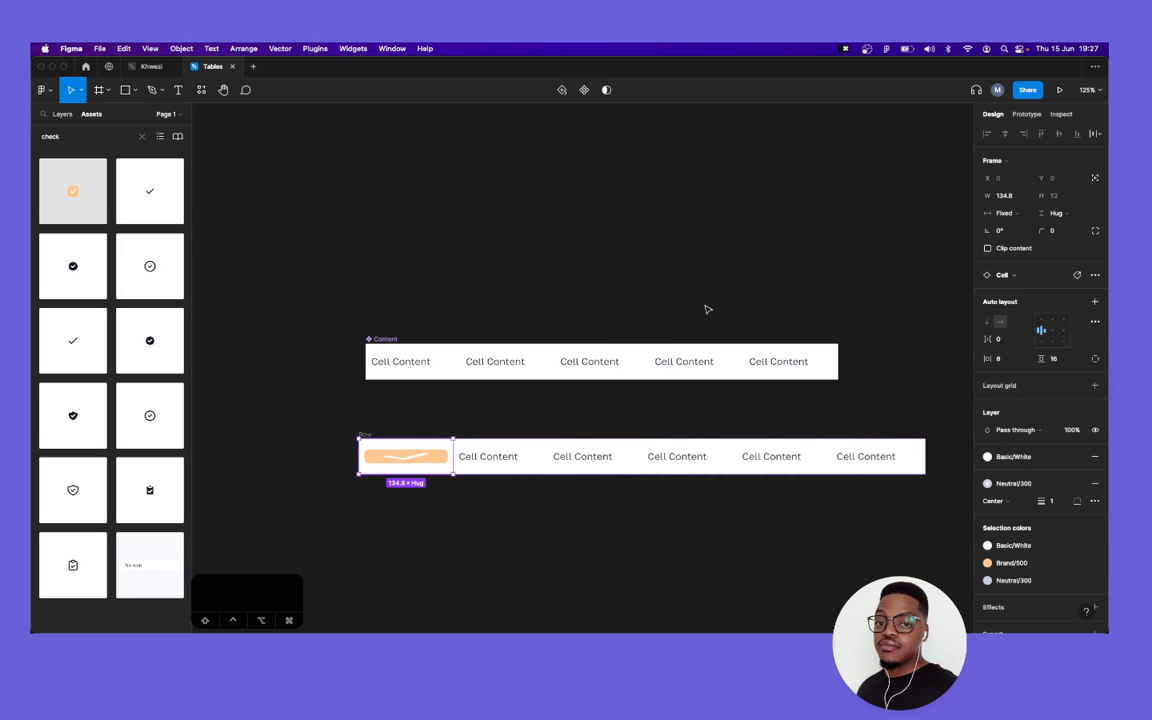
pyautogui.click(1015, 198)
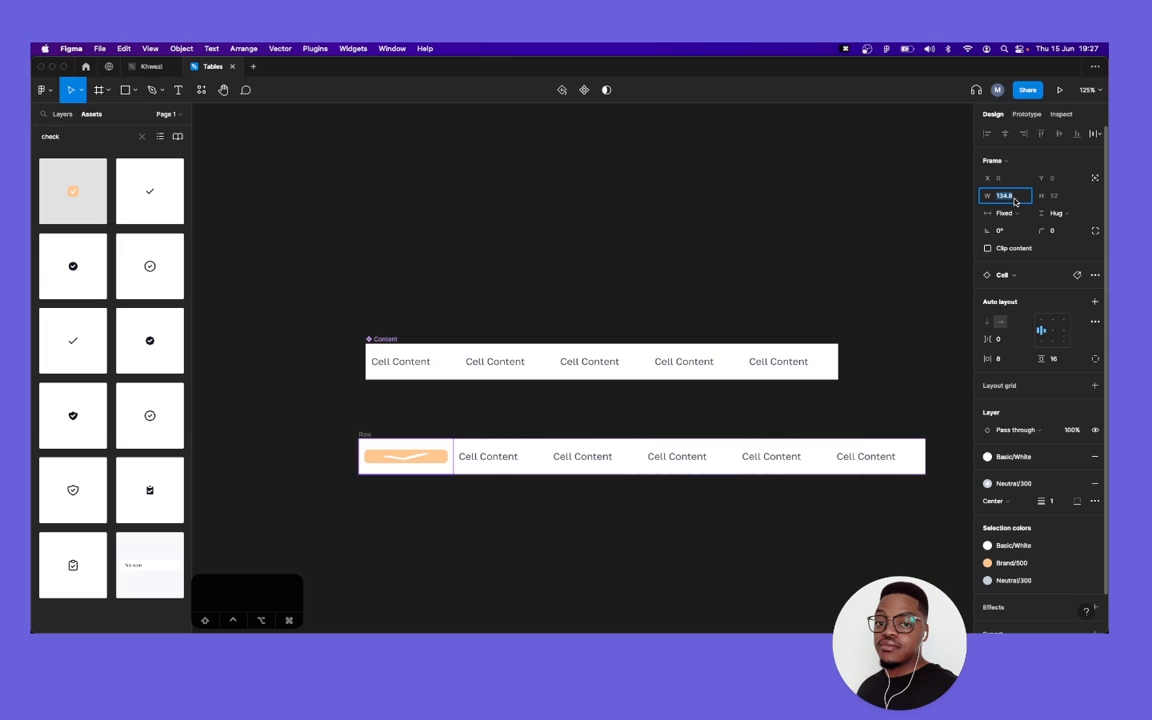
pyautogui.write('36')
pyautogui.press('Tab')
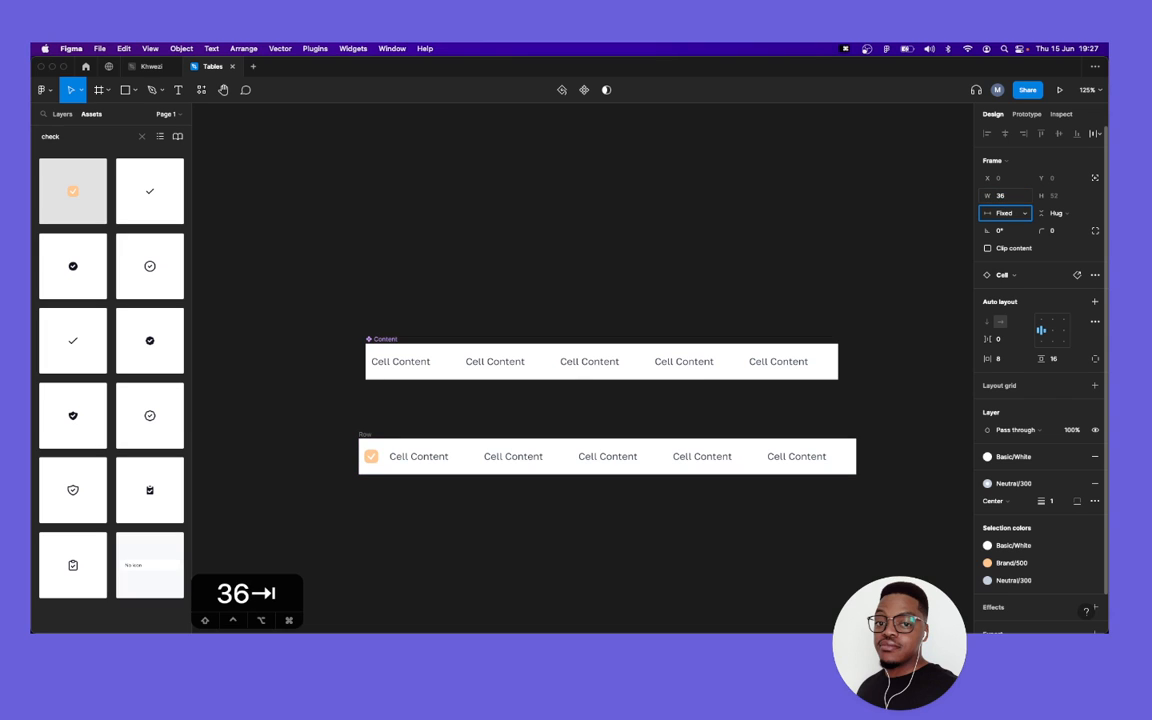
pyautogui.click(369, 433)
pyautogui.click(371, 461)
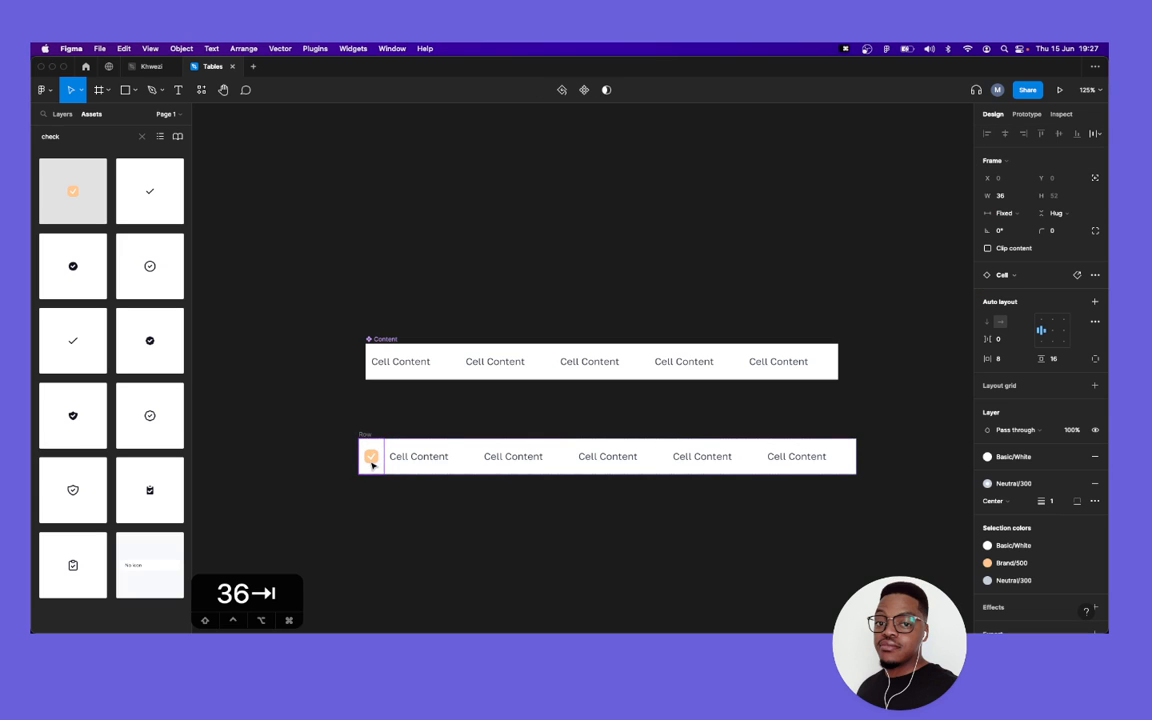
pyautogui.click(380, 424)
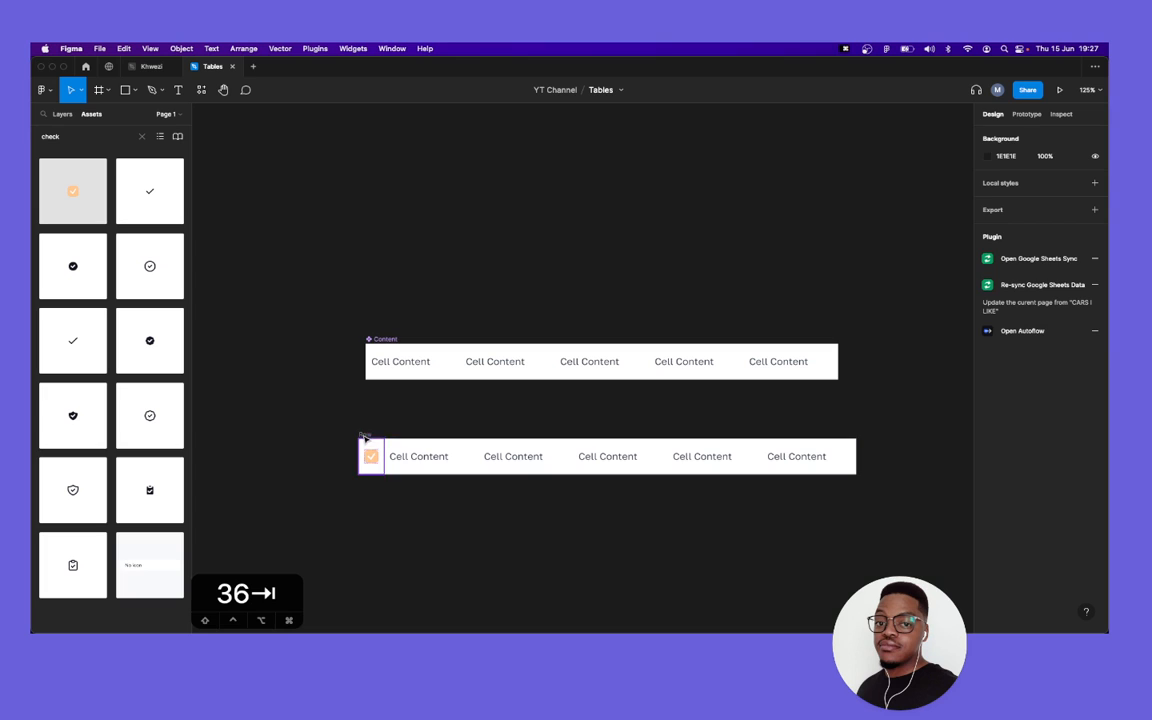
pyautogui.click(364, 436)
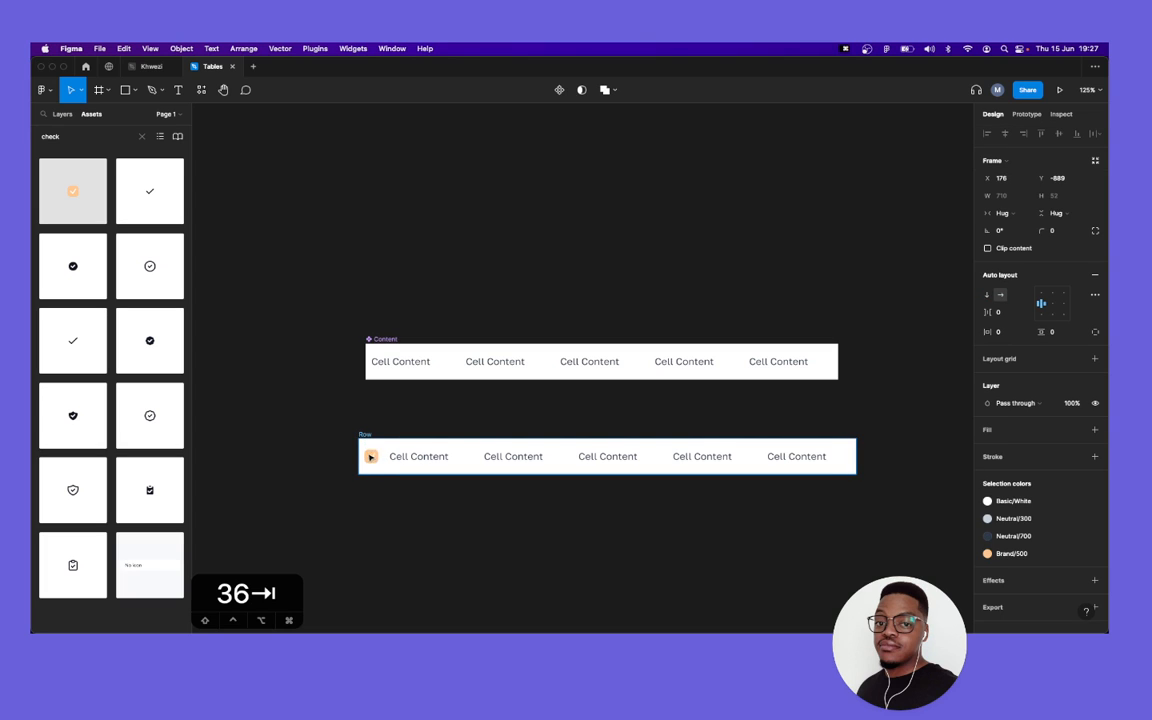
pyautogui.click(372, 460)
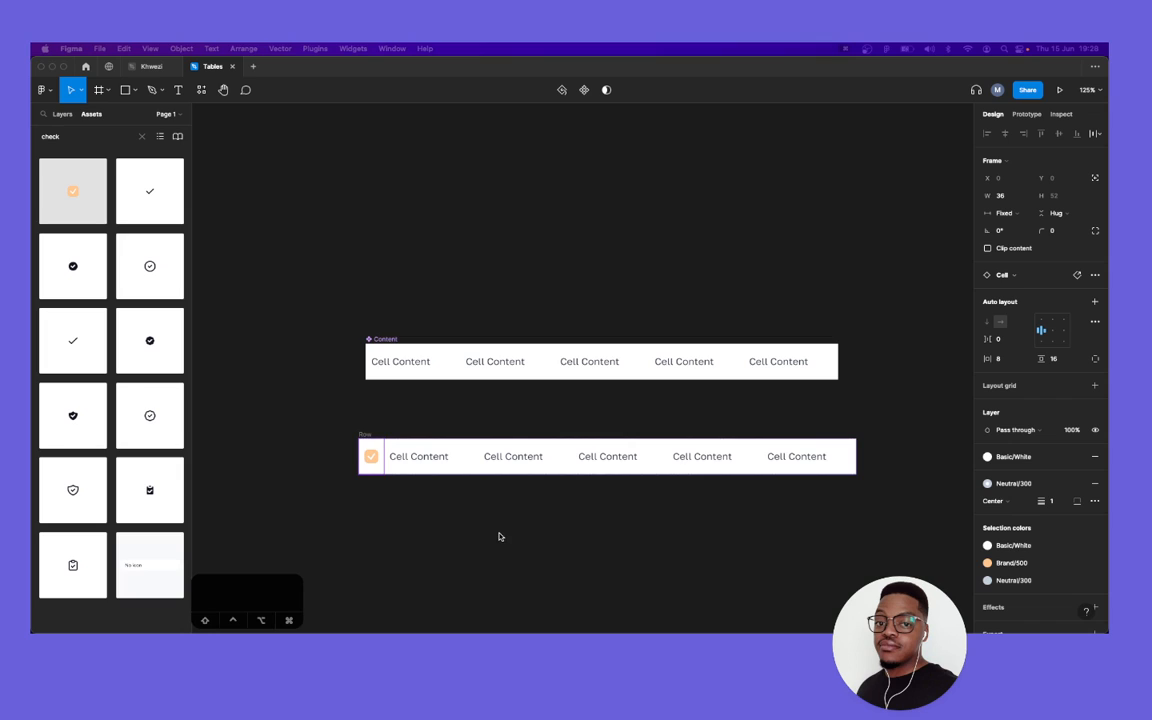
pyautogui.click(143, 140)
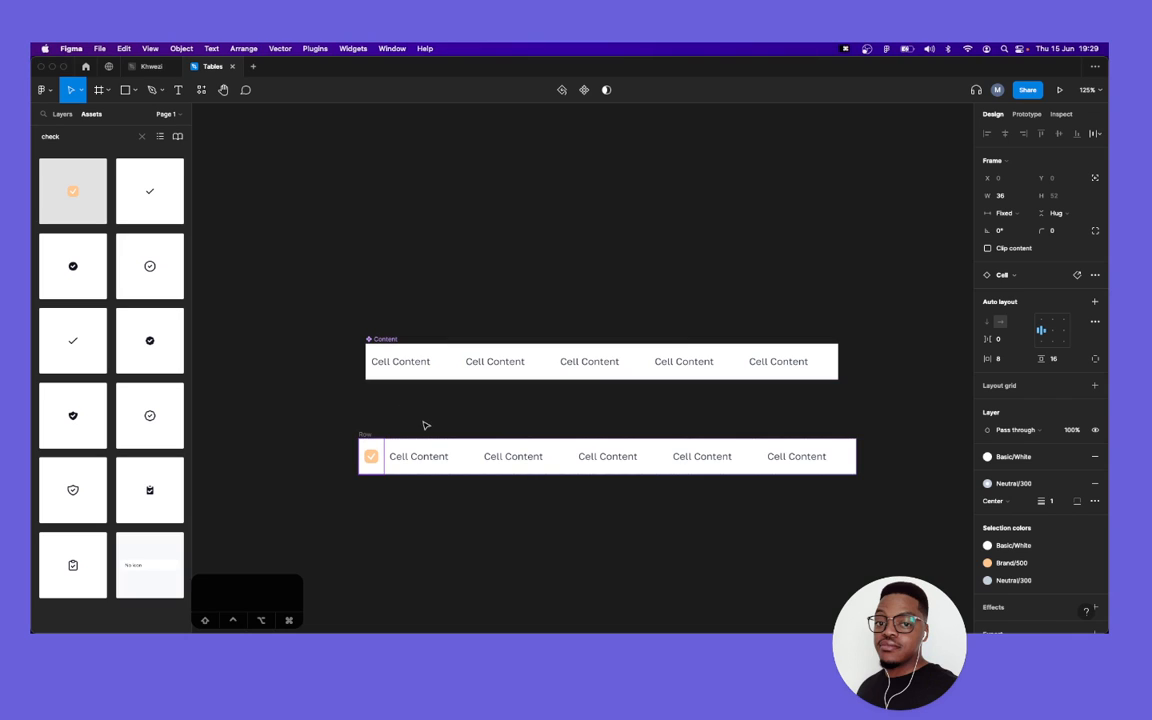
pyautogui.click(400, 540)
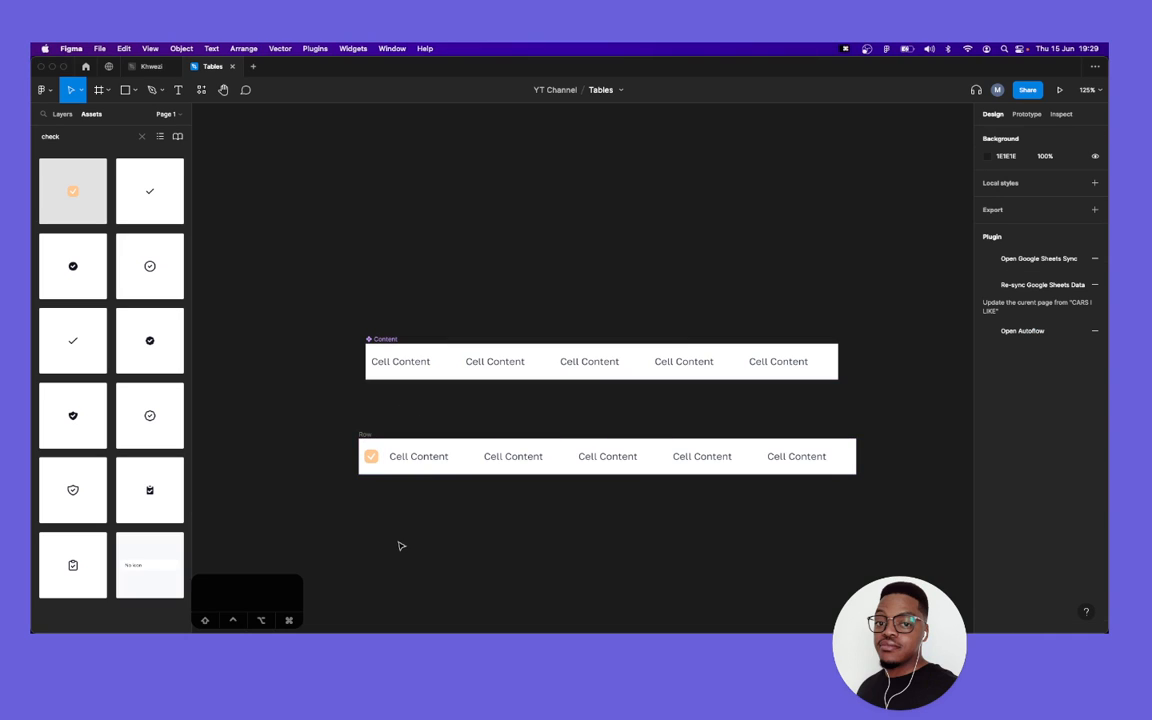
# Change the fill of the Checkbox in the Row's first Cell to the Brand/700 color style.
pyautogui.doubleClick(371, 456)
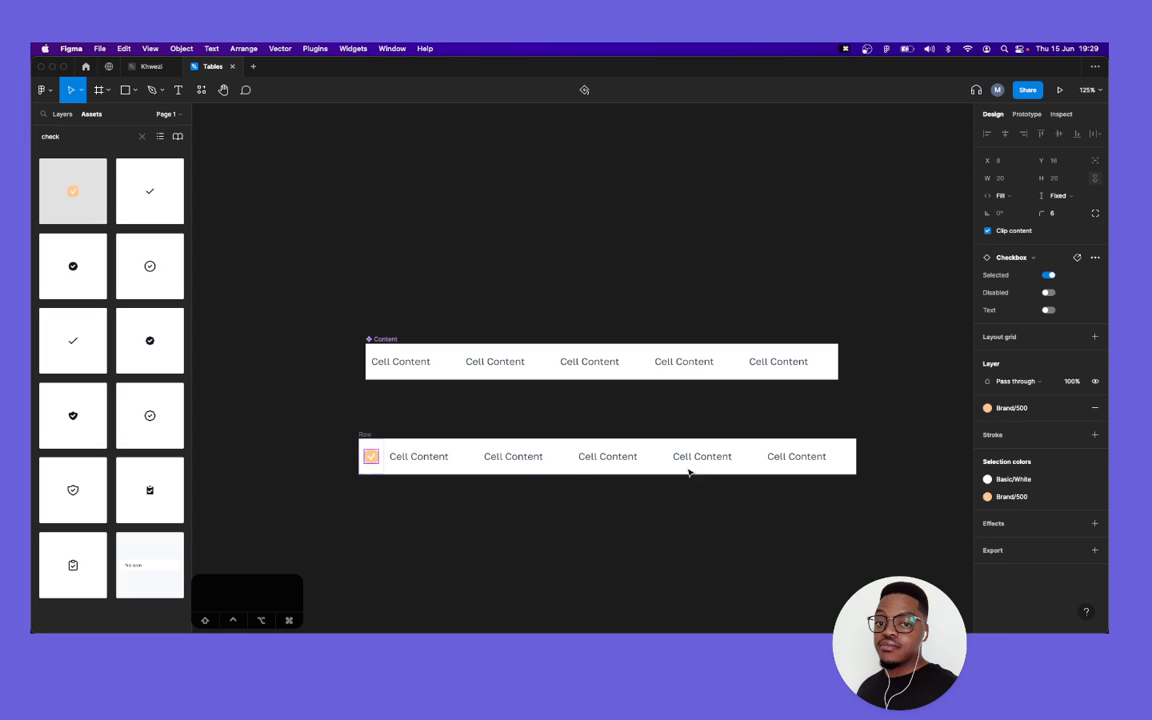
pyautogui.click(1025, 409)
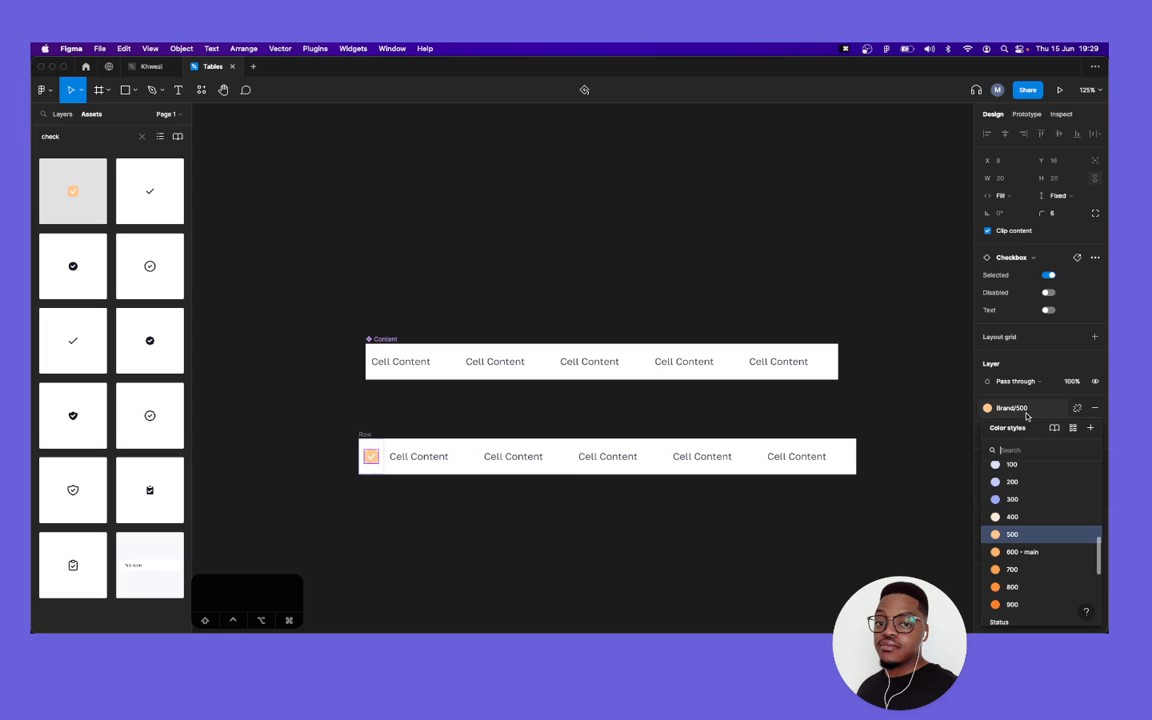
pyautogui.click(1024, 567)
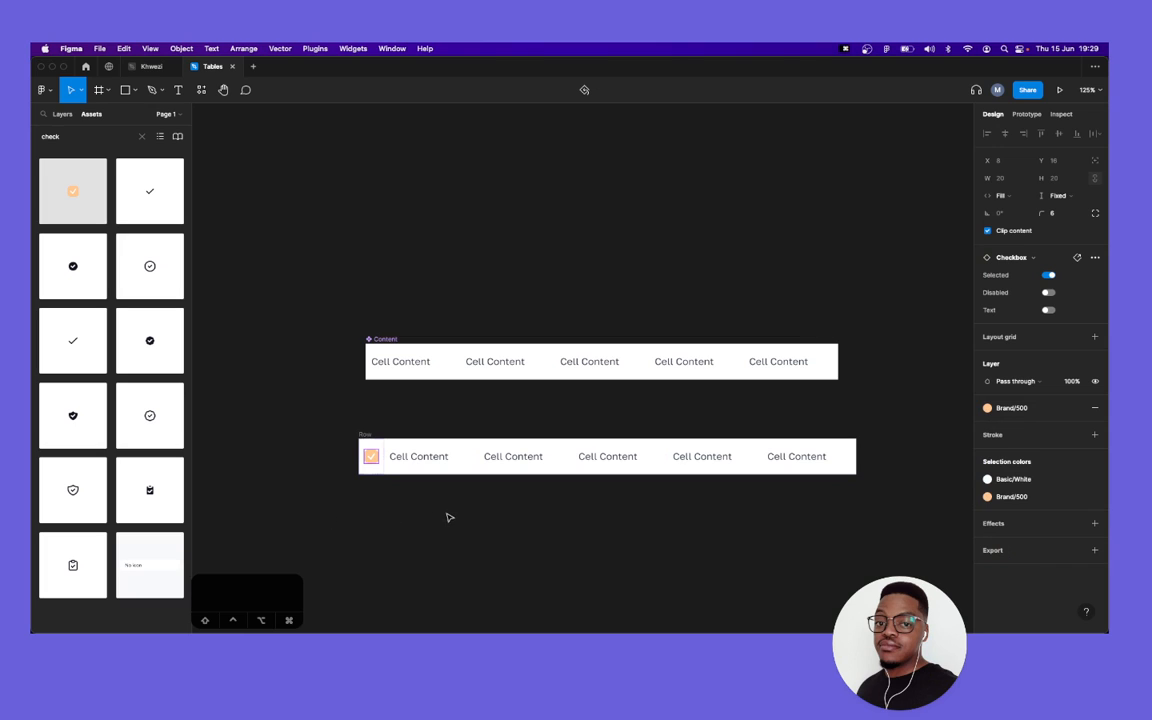
# Clear the "check" asset search and turn off the Selected property of the Checkbox in the Row.
pyautogui.scroll(3, 443, 497)
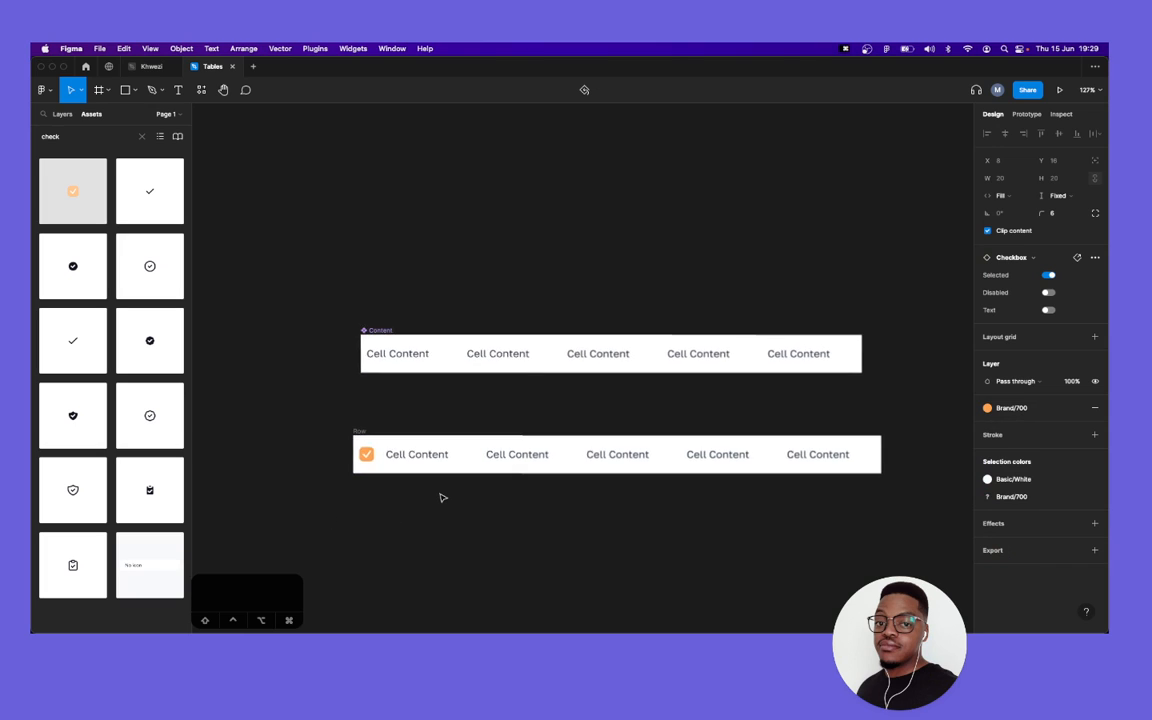
pyautogui.scroll(2, 443, 497)
pyautogui.hscroll(3, 476, 501)
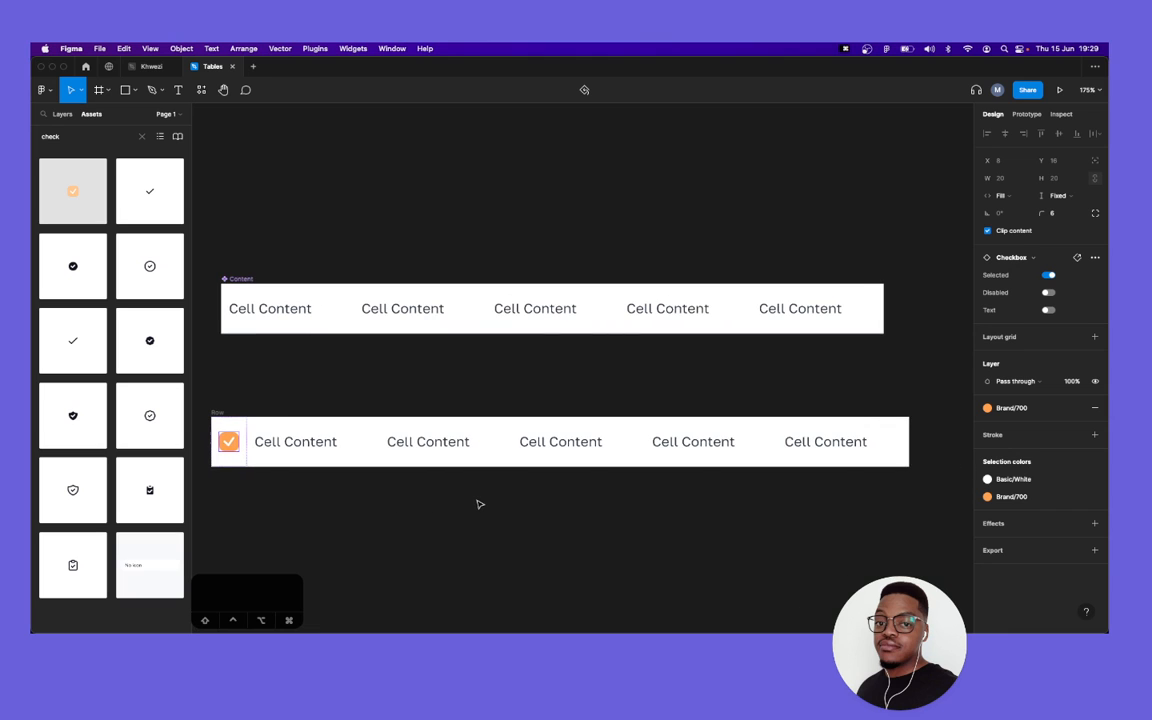
pyautogui.hscroll(-1, 476, 501)
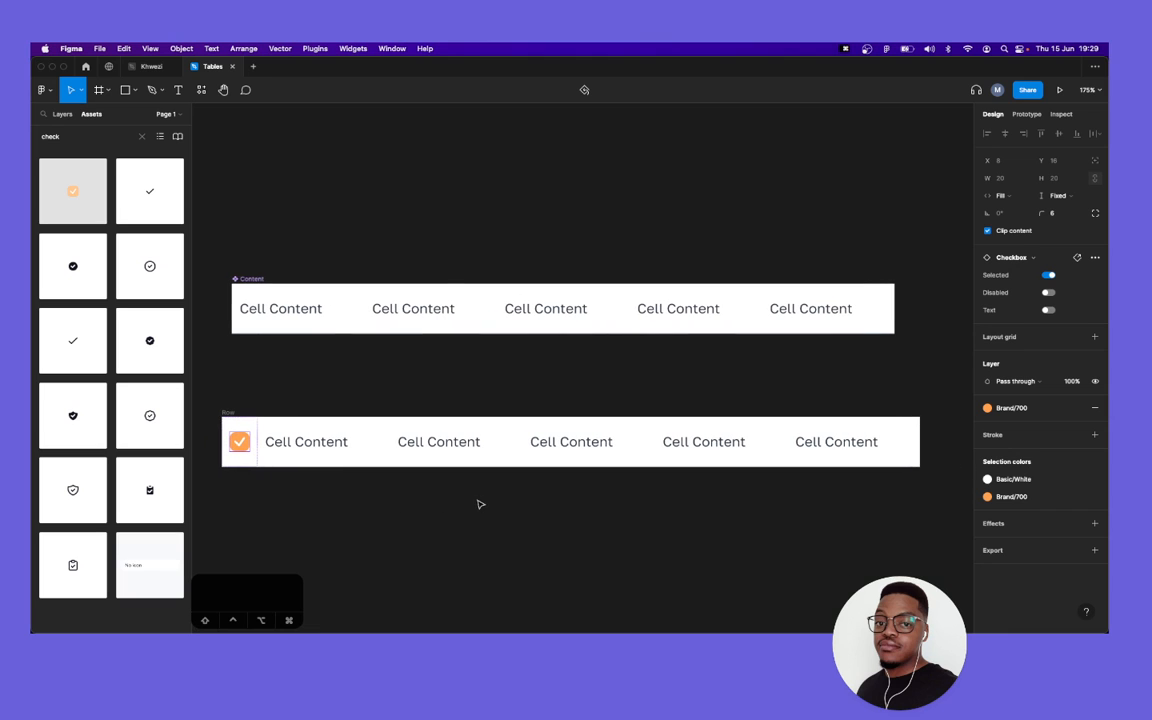
pyautogui.click(141, 137)
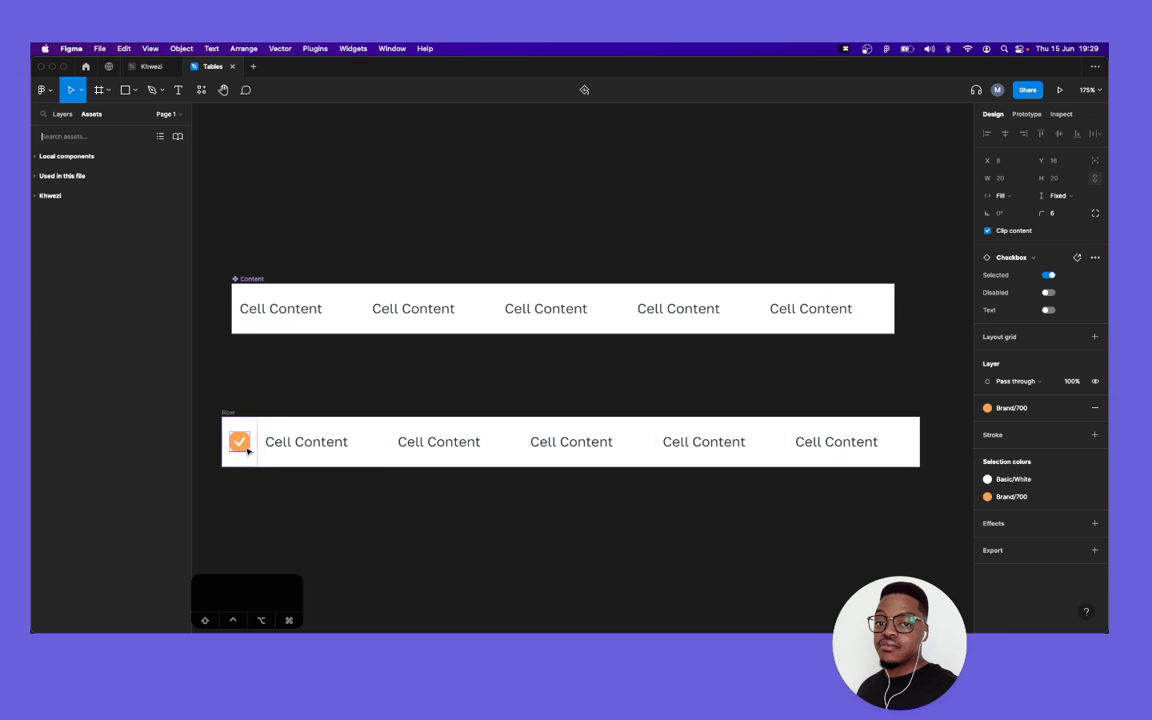
pyautogui.click(1048, 278)
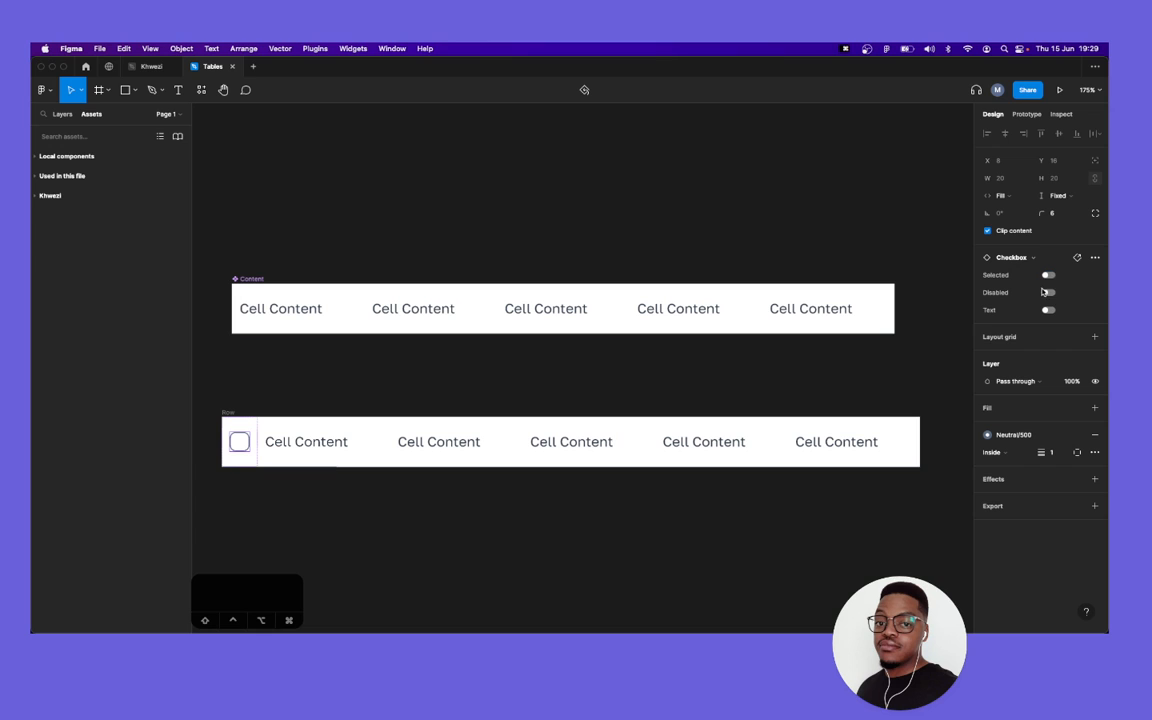
pyautogui.click(372, 404)
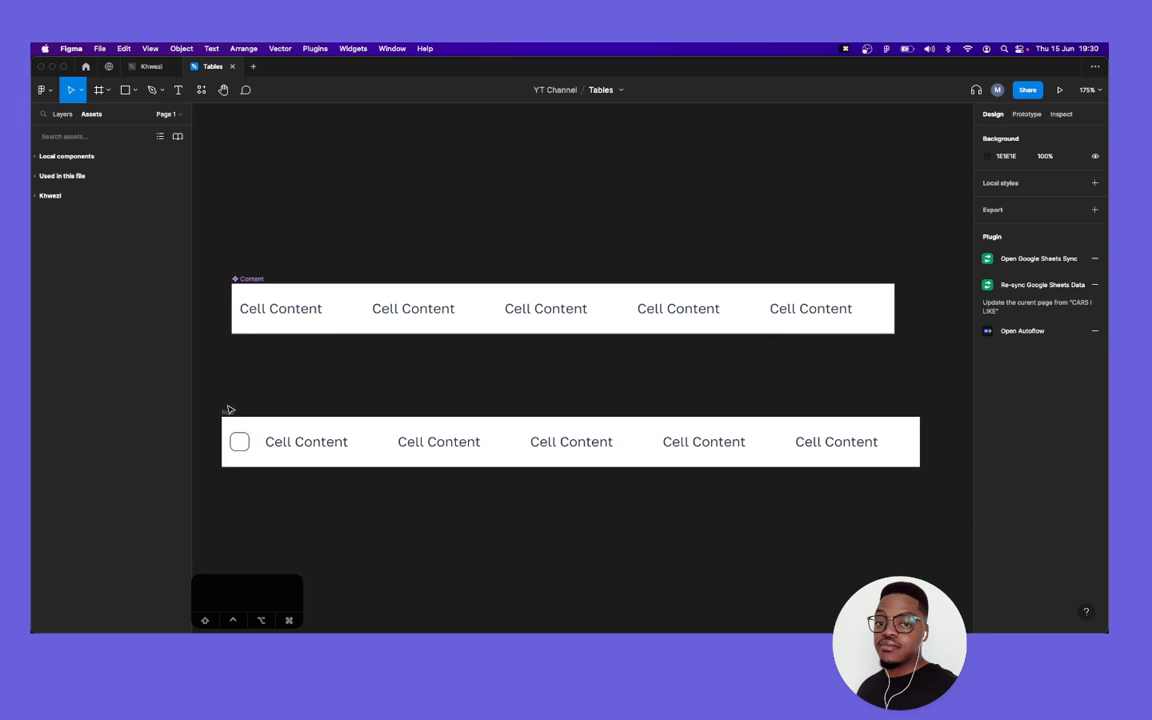
# Turn the Row frame into a component.
pyautogui.click(384, 407)
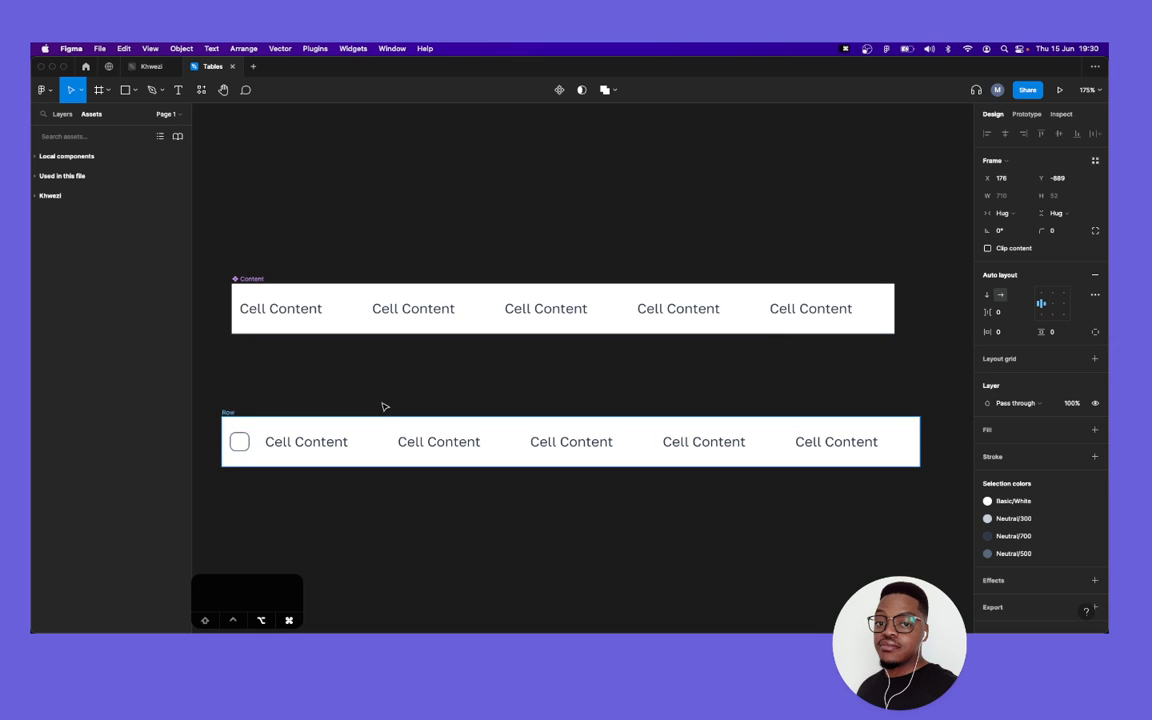
pyautogui.press('super+alt+k')
pyautogui.click(484, 576)
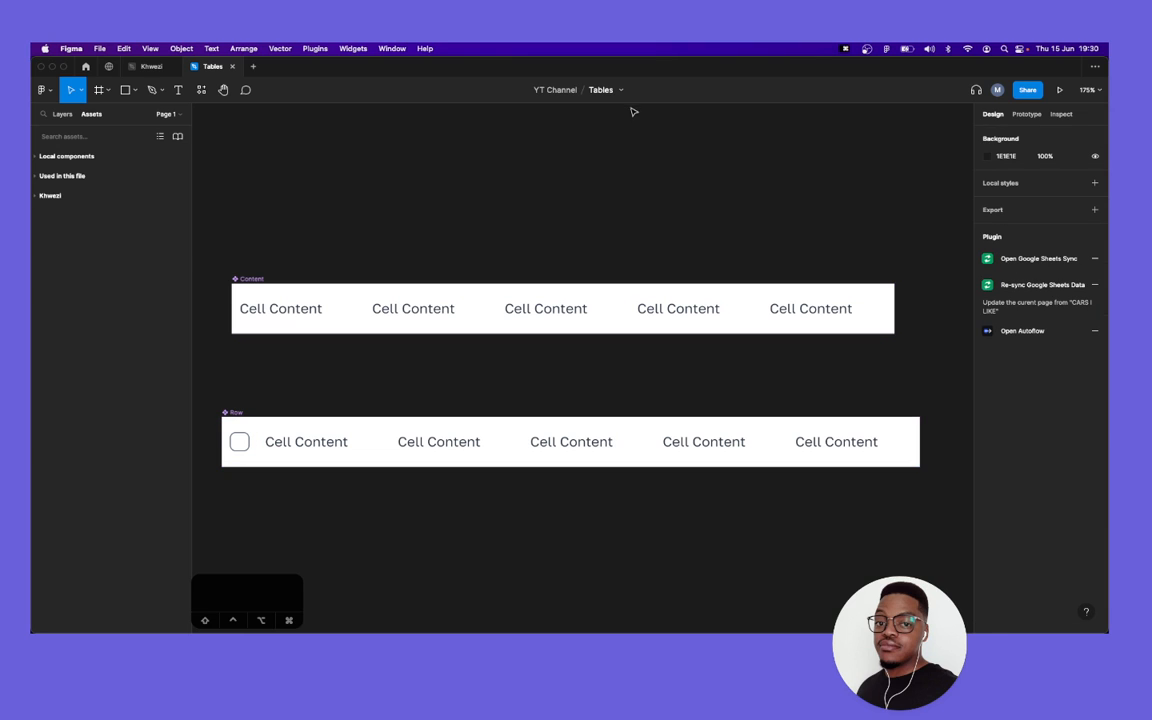
# Add a second variant to the Row component and rename its variant property to "state".
pyautogui.click(231, 411)
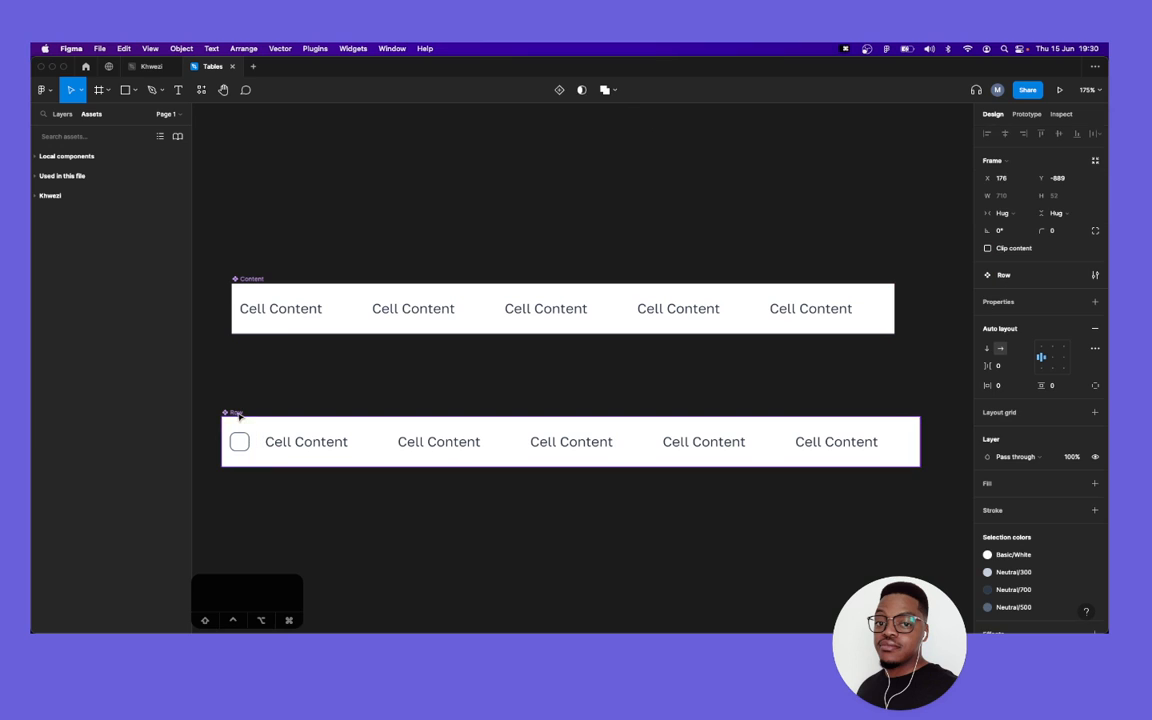
pyautogui.click(559, 89)
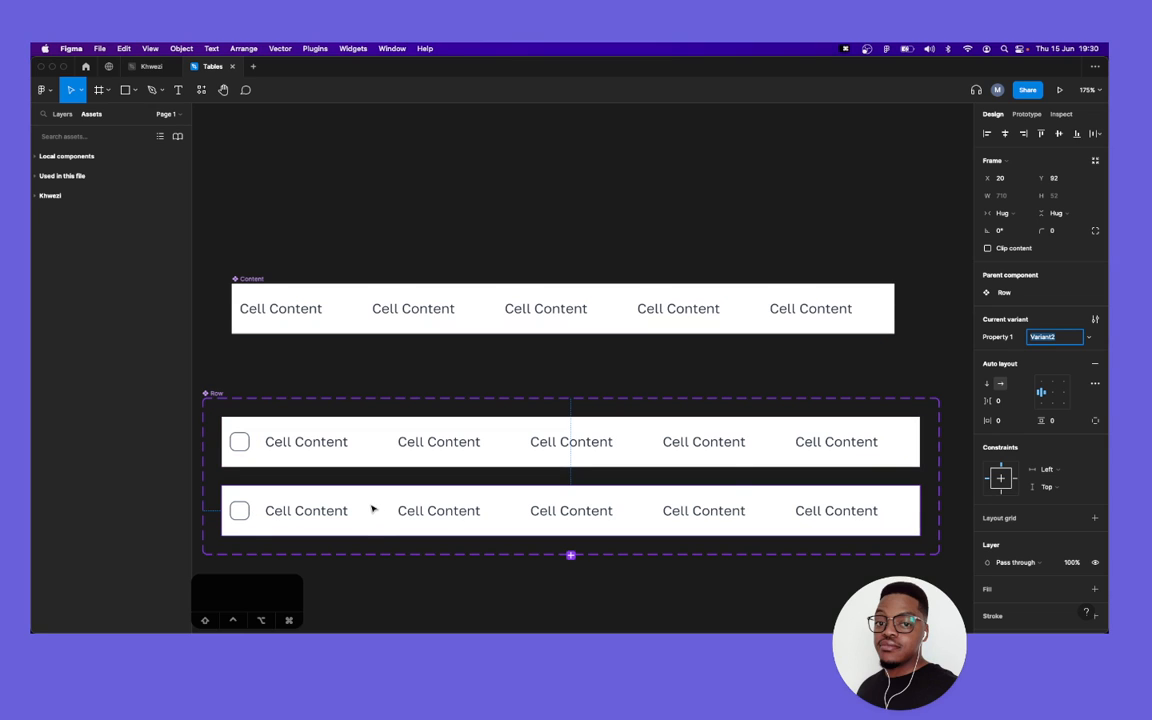
pyautogui.doubleClick(998, 337)
pyautogui.write('state')
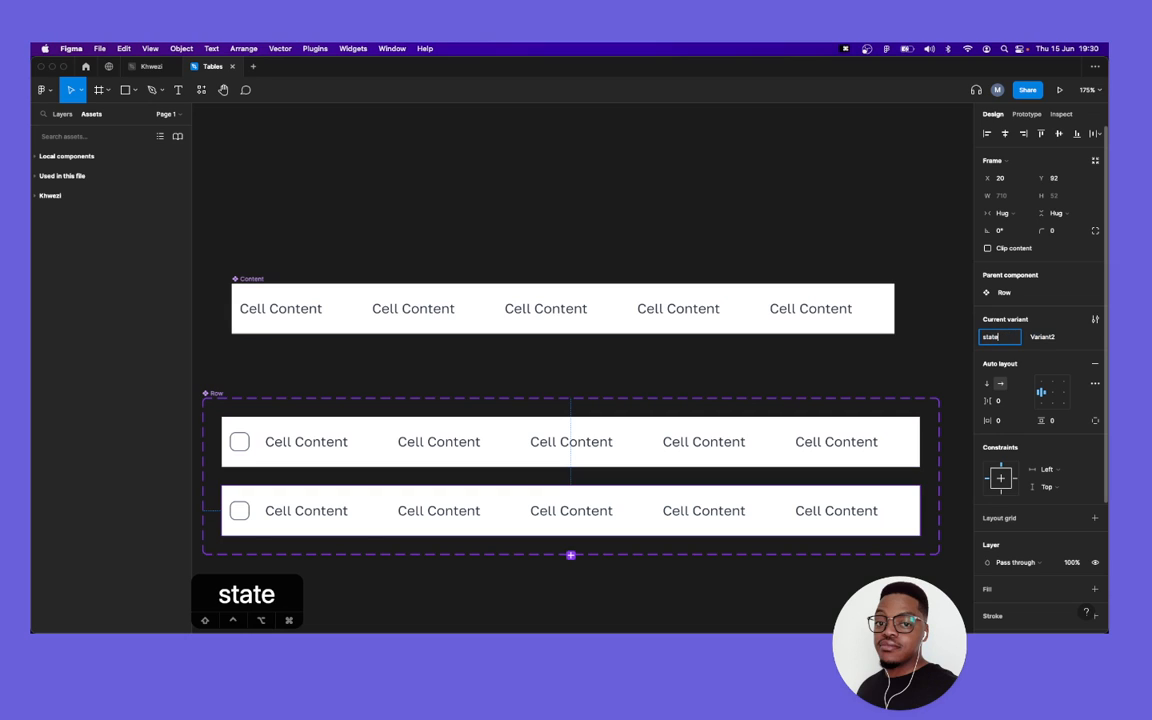
pyautogui.press('Tab')
# Set the state value of the Row's second variant to "hover".
pyautogui.click(1060, 338)
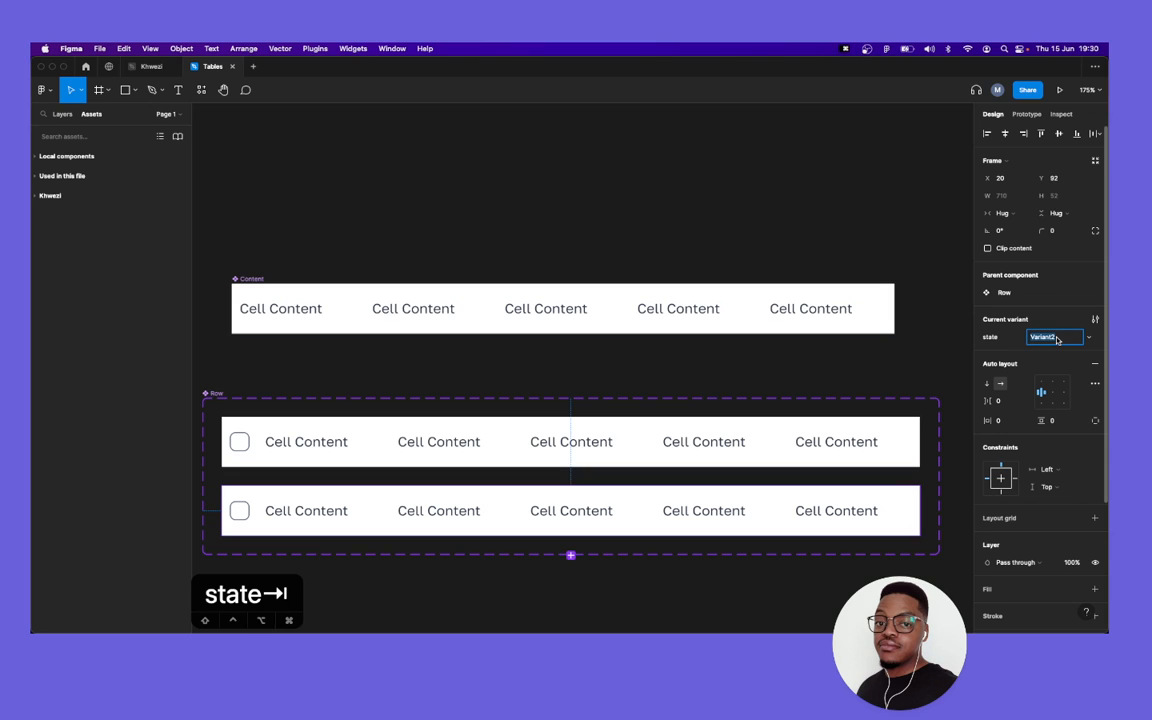
pyautogui.write('hover')
pyautogui.press('Tab')
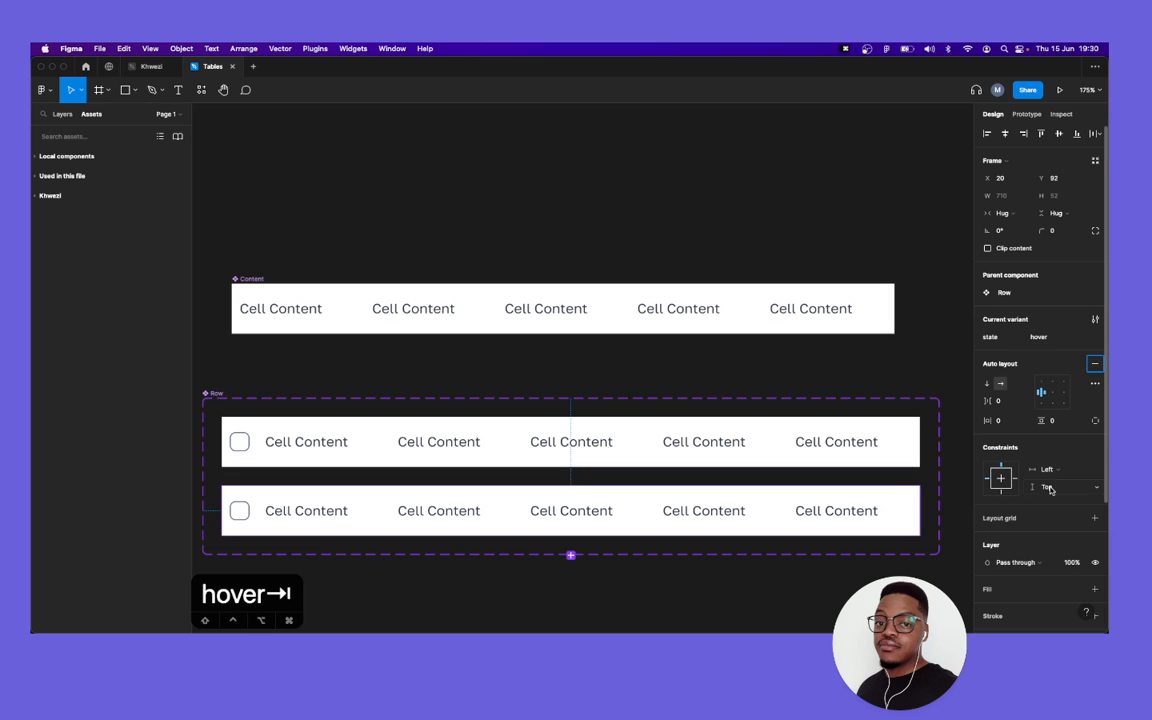
pyautogui.press('Return')
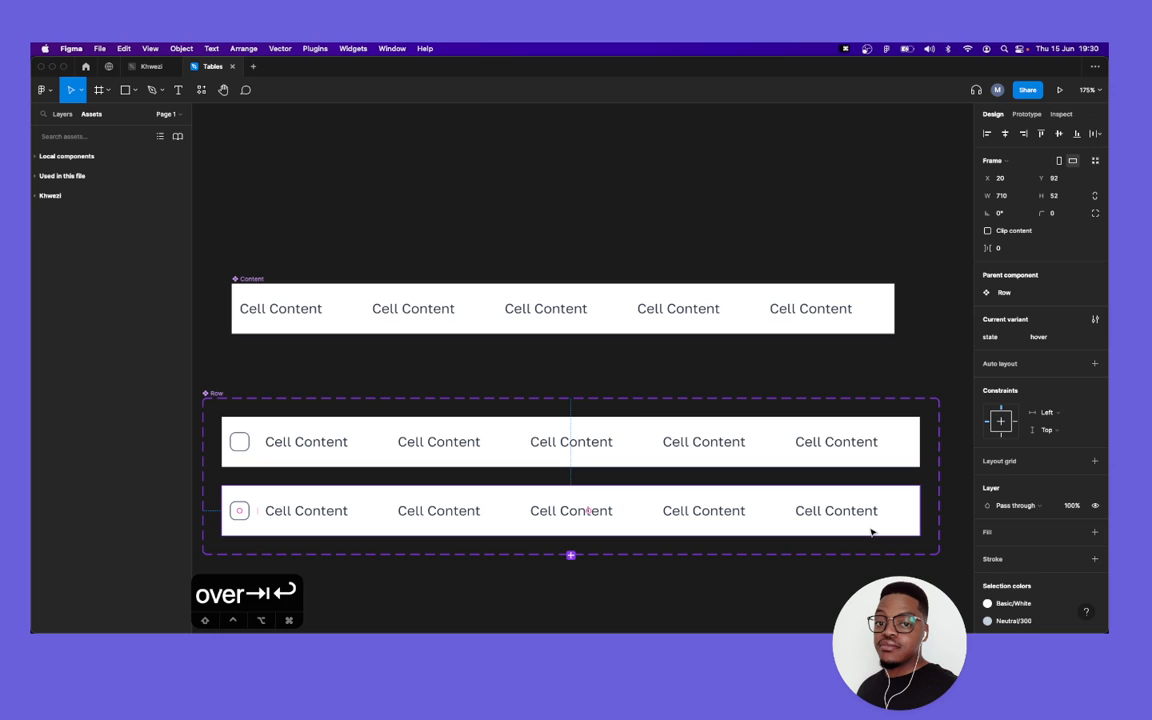
pyautogui.press('Return')
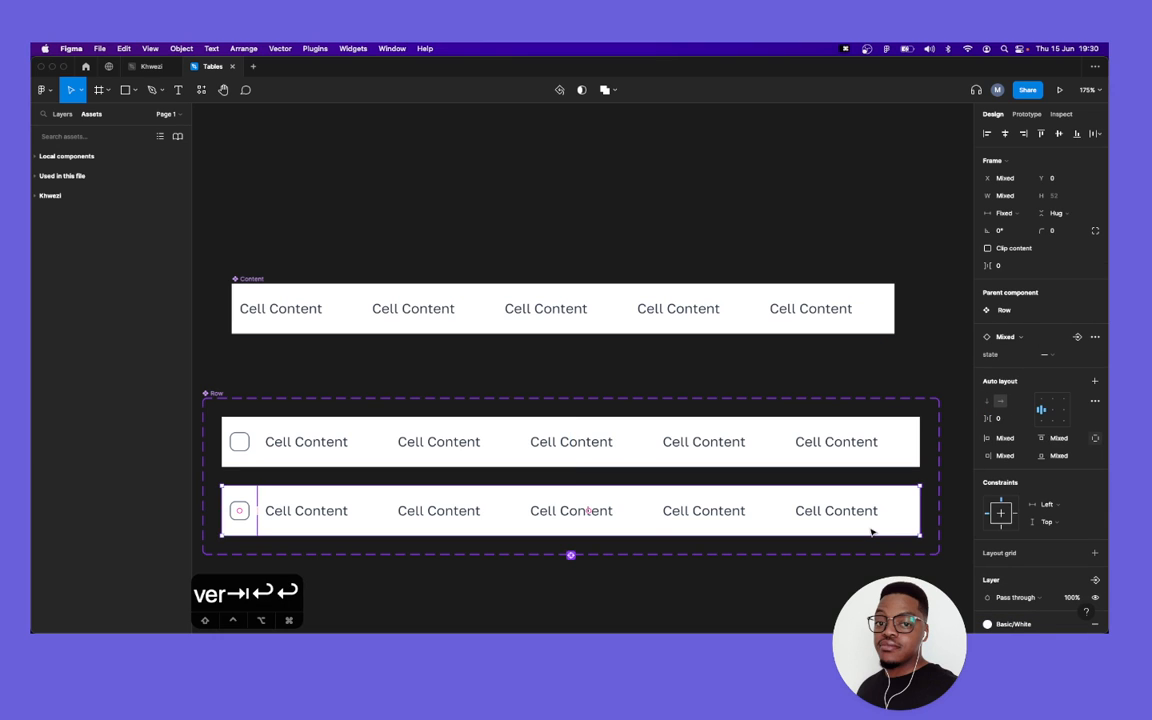
pyautogui.press('Return')
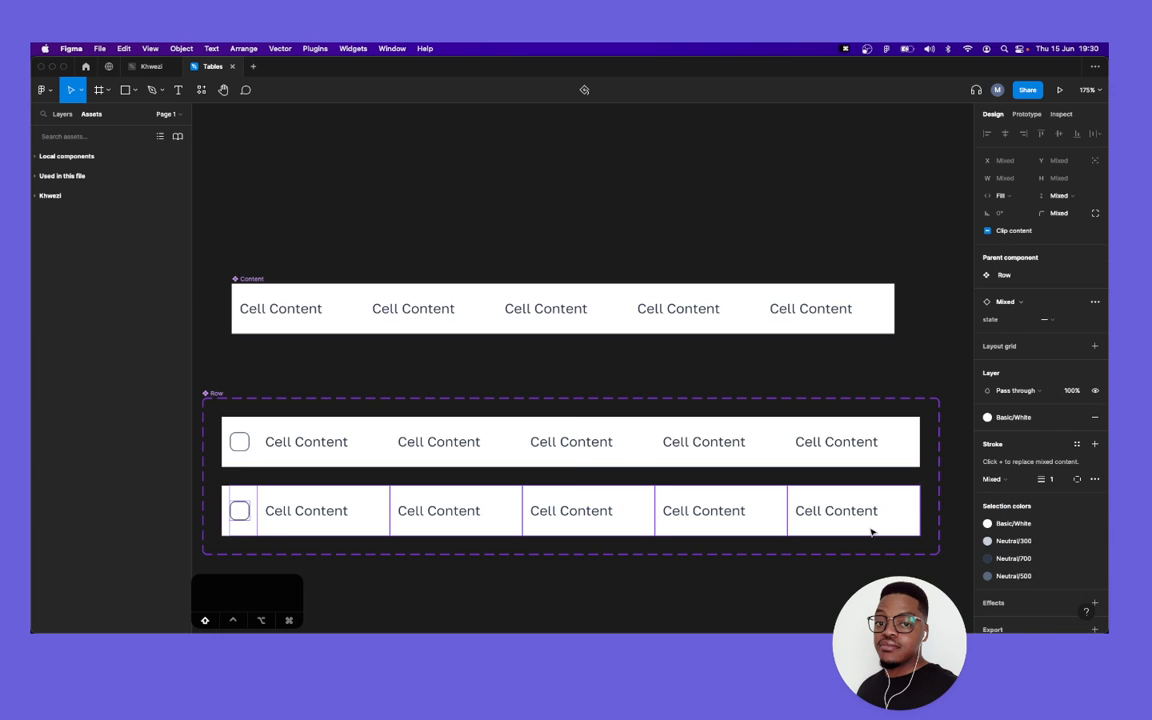
pyautogui.hotkey('shift', 'Return')
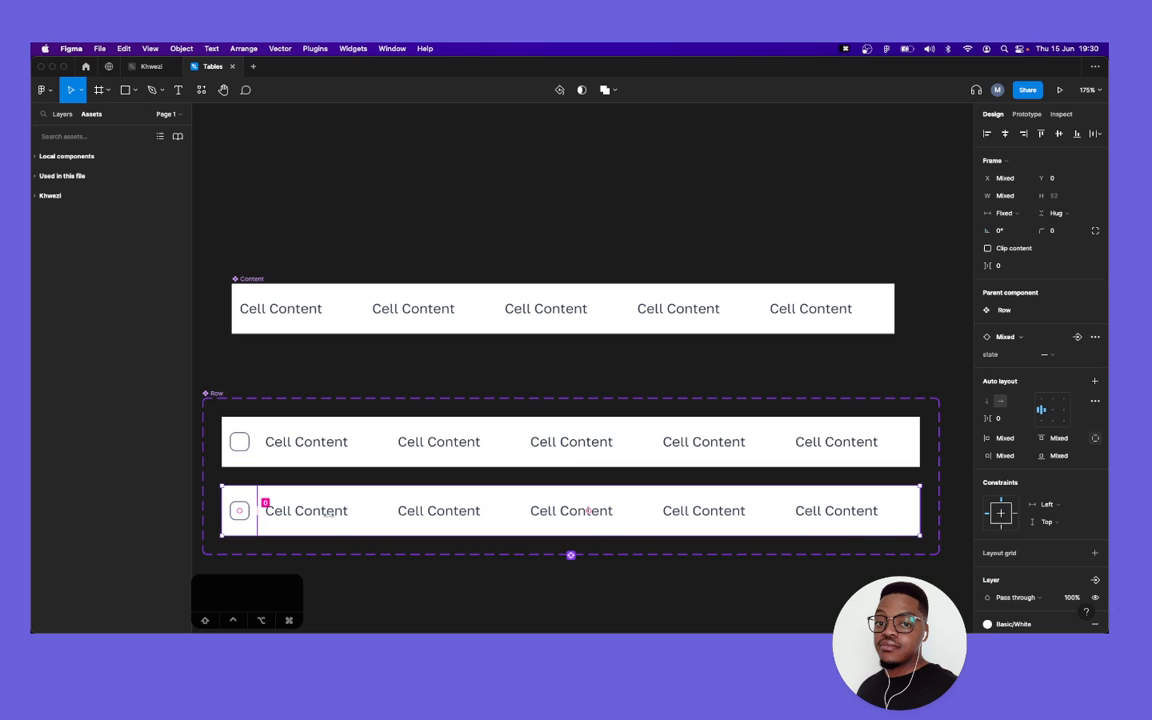
# Fill the five Cell Content cells in the hover variant with the Neutral/300 color style.
pyautogui.click(340, 517)
pyautogui.press('Return')
pyautogui.press('Return')
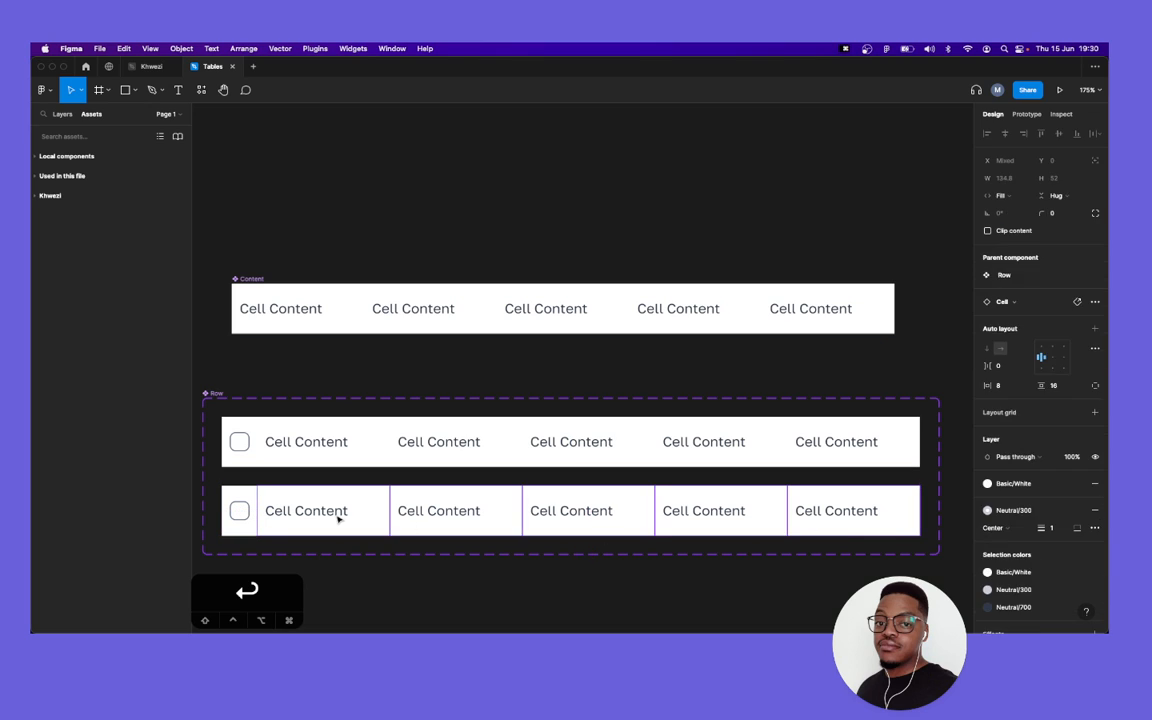
pyautogui.click(1013, 483)
pyautogui.scroll(-4, 1008, 520)
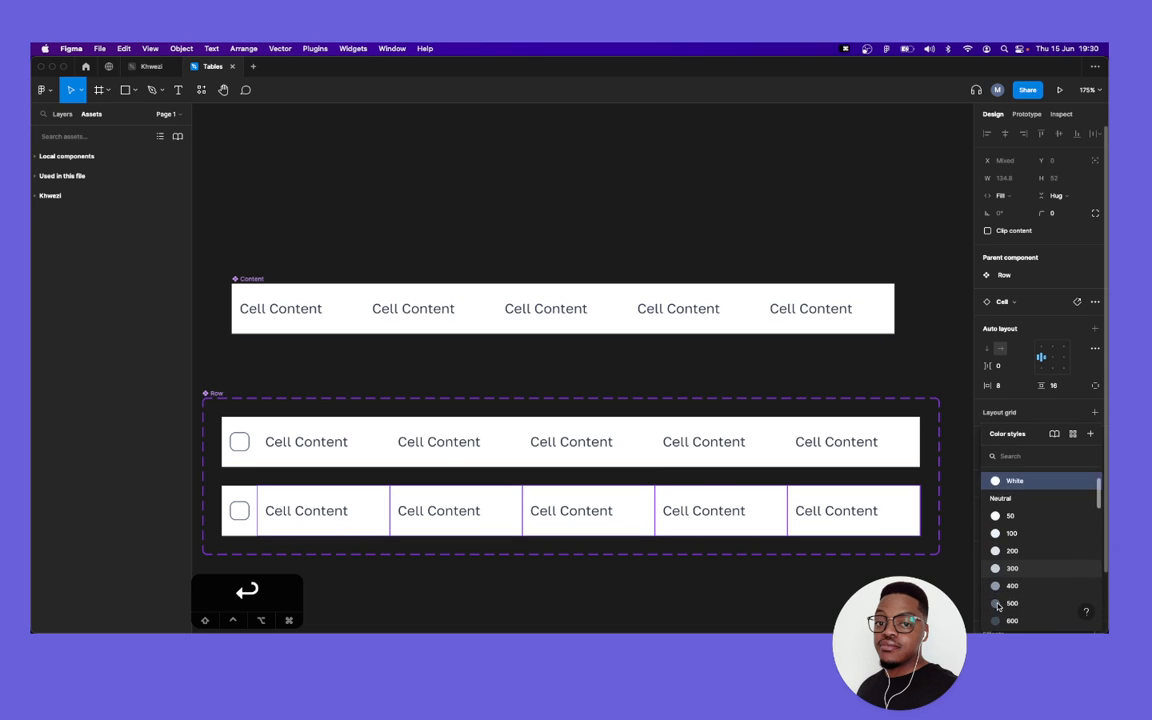
pyautogui.click(1008, 533)
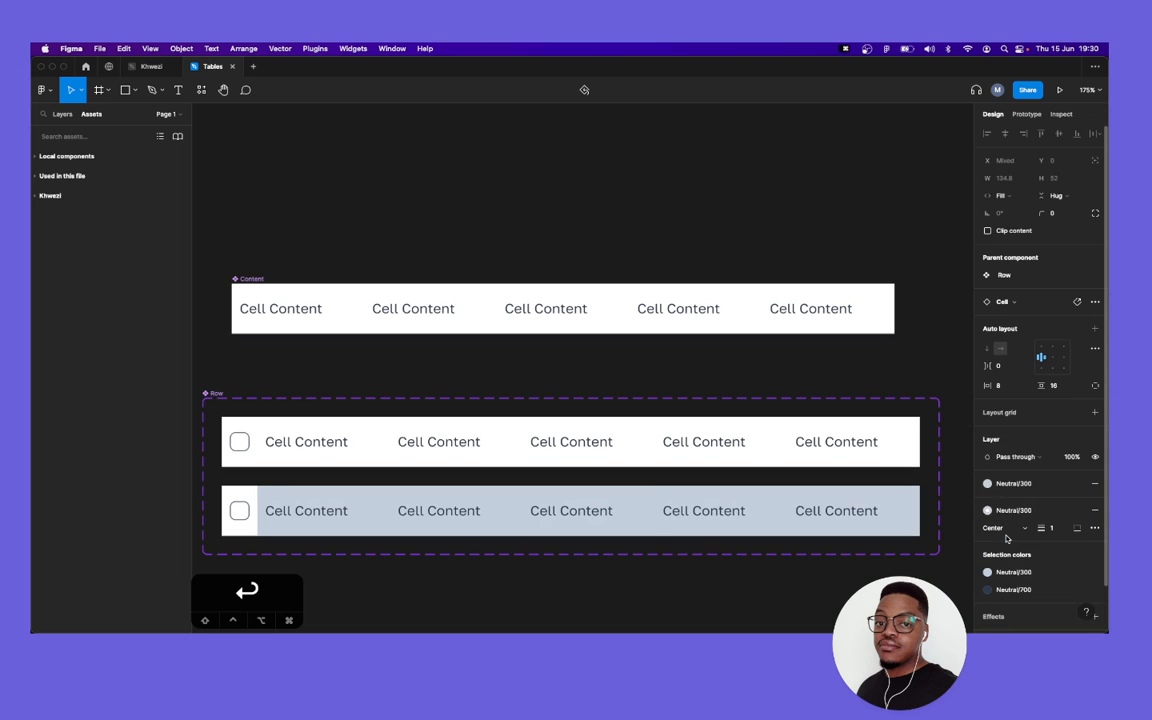
# Fill the checkbox Cell of the hover variant with the Neutral/300 color style.
pyautogui.click(247, 528)
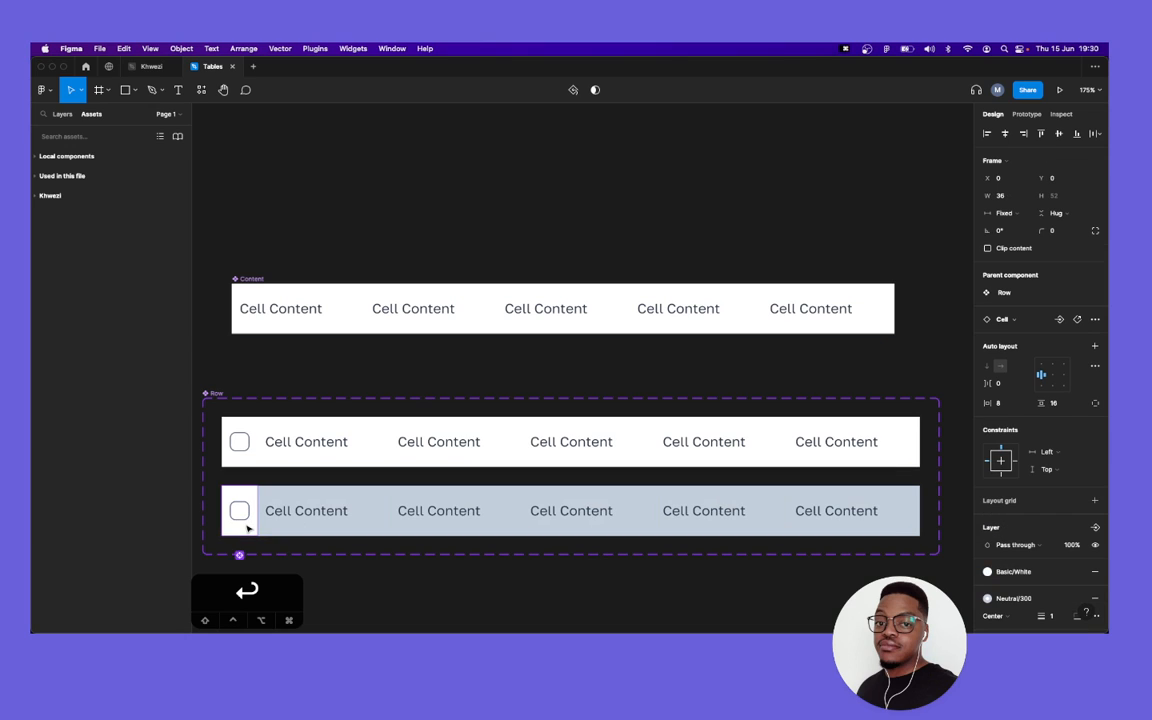
pyautogui.click(1012, 571)
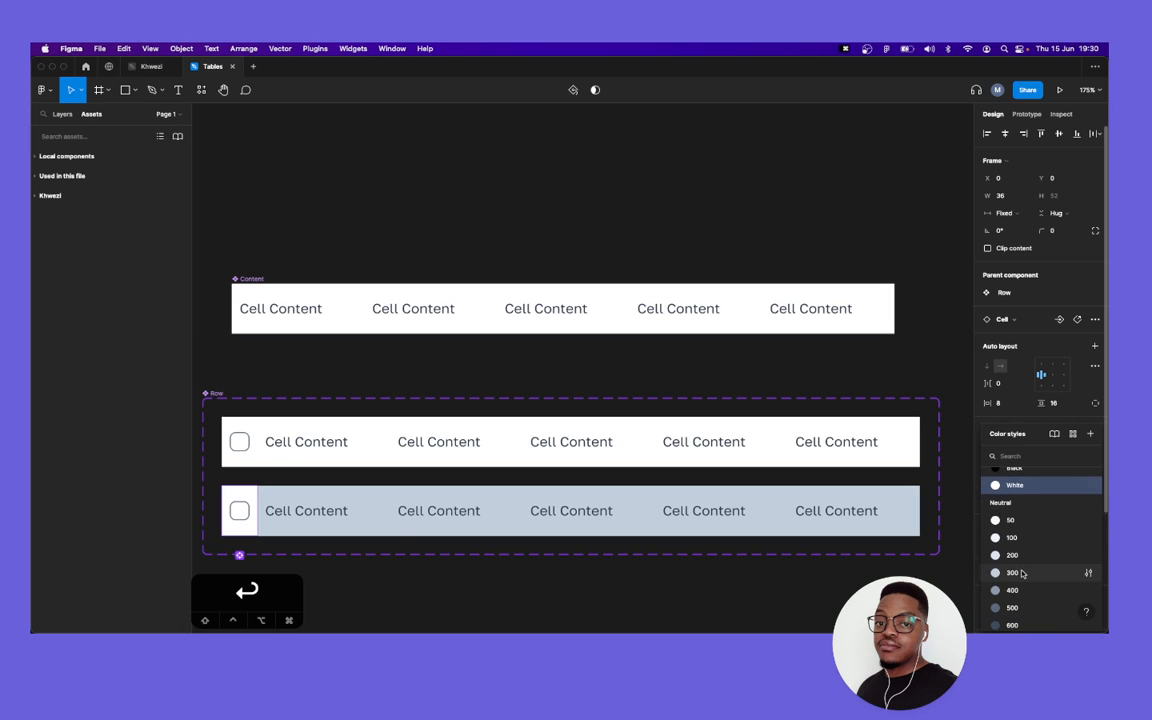
pyautogui.click(1024, 576)
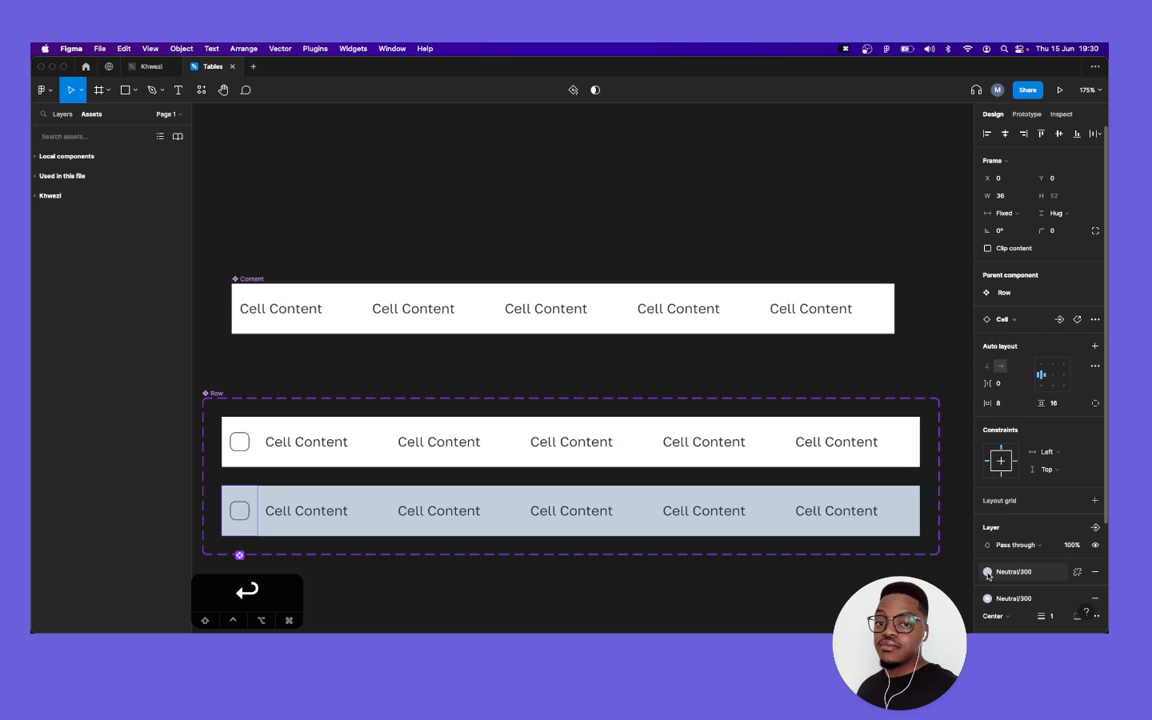
pyautogui.click(728, 578)
# Add a third variant to the Row component set, based on the hover variant.
pyautogui.click(550, 514)
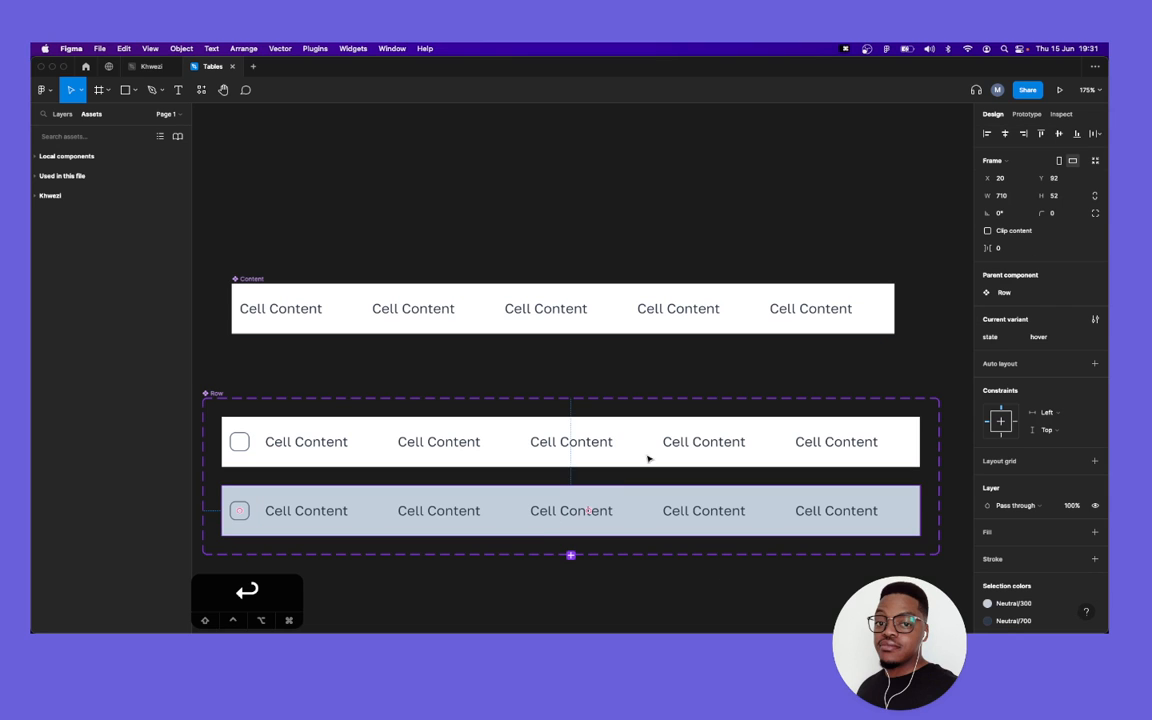
pyautogui.scroll(-1, 598, 398)
pyautogui.scroll(-1, 598, 398)
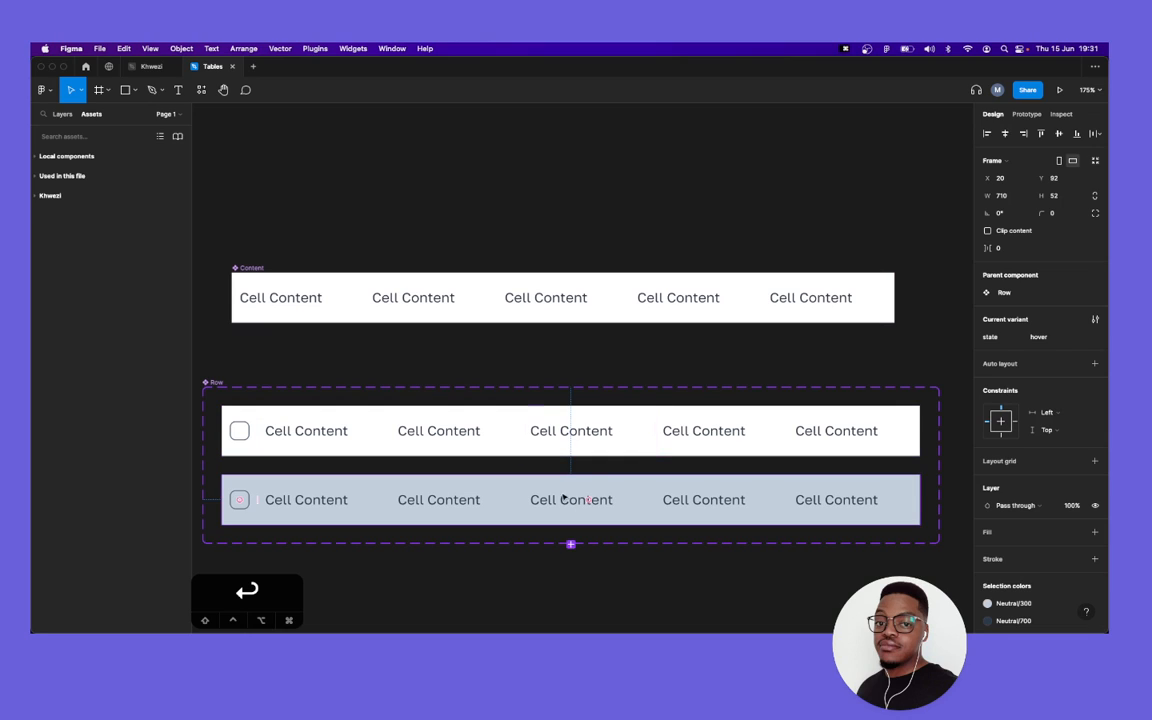
pyautogui.click(571, 547)
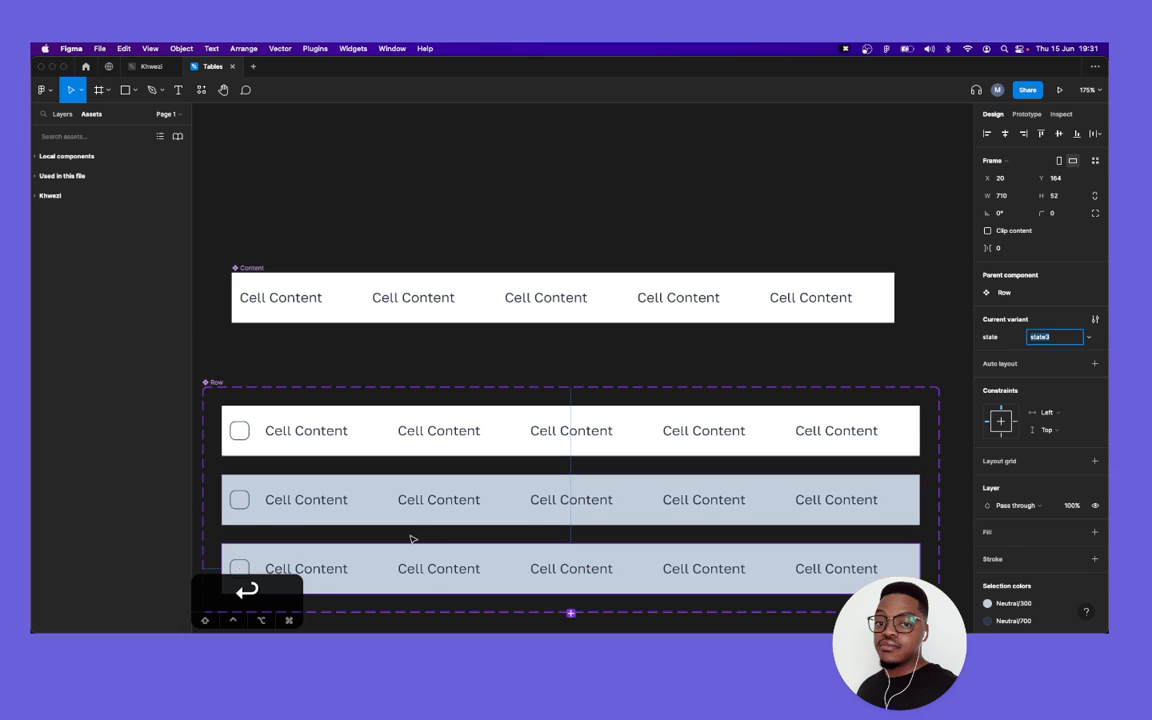
# Fill the five Cell Content cells of the third Row variant with the Neutral/100 color style.
pyautogui.scroll(-2, 316, 548)
pyautogui.click(240, 493)
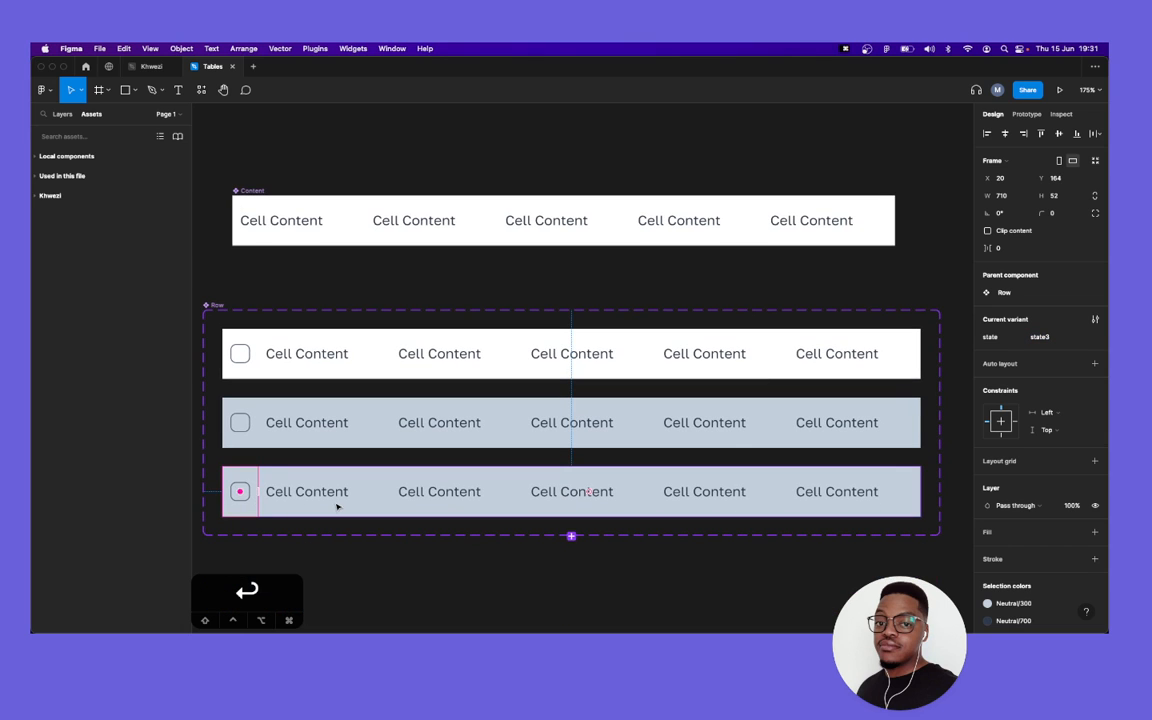
pyautogui.click(465, 460)
pyautogui.click(467, 482)
pyautogui.click(467, 483)
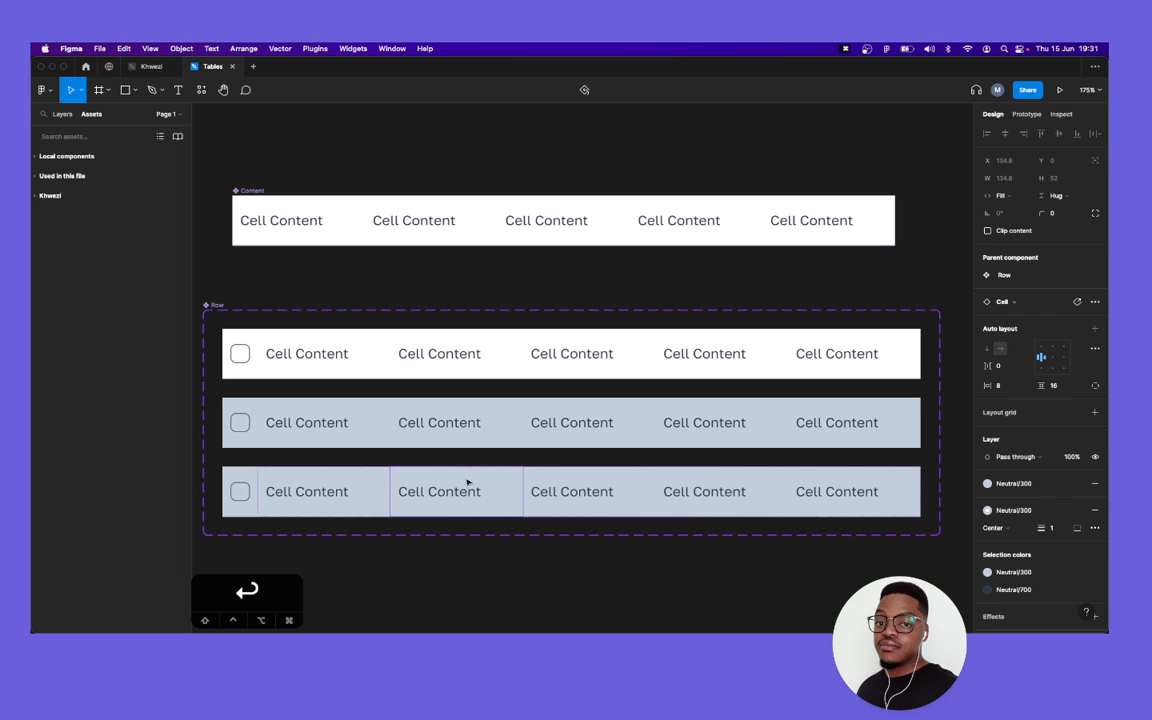
pyautogui.press('Return')
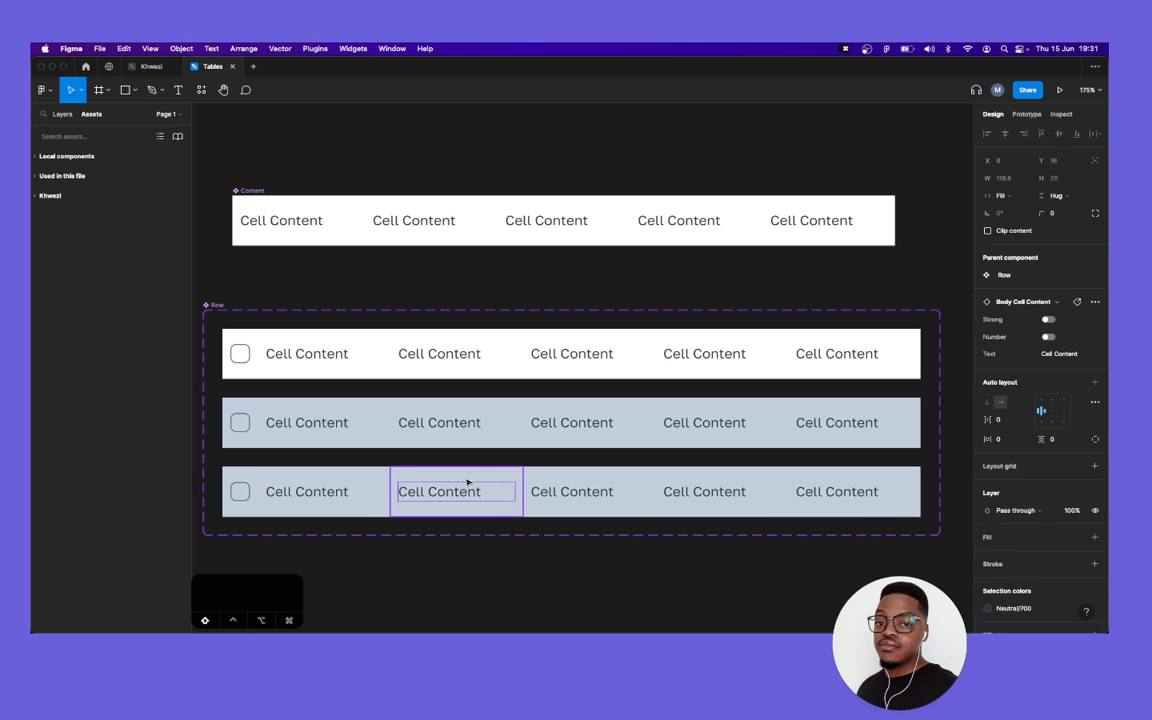
pyautogui.hotkey('shift', 'Return')
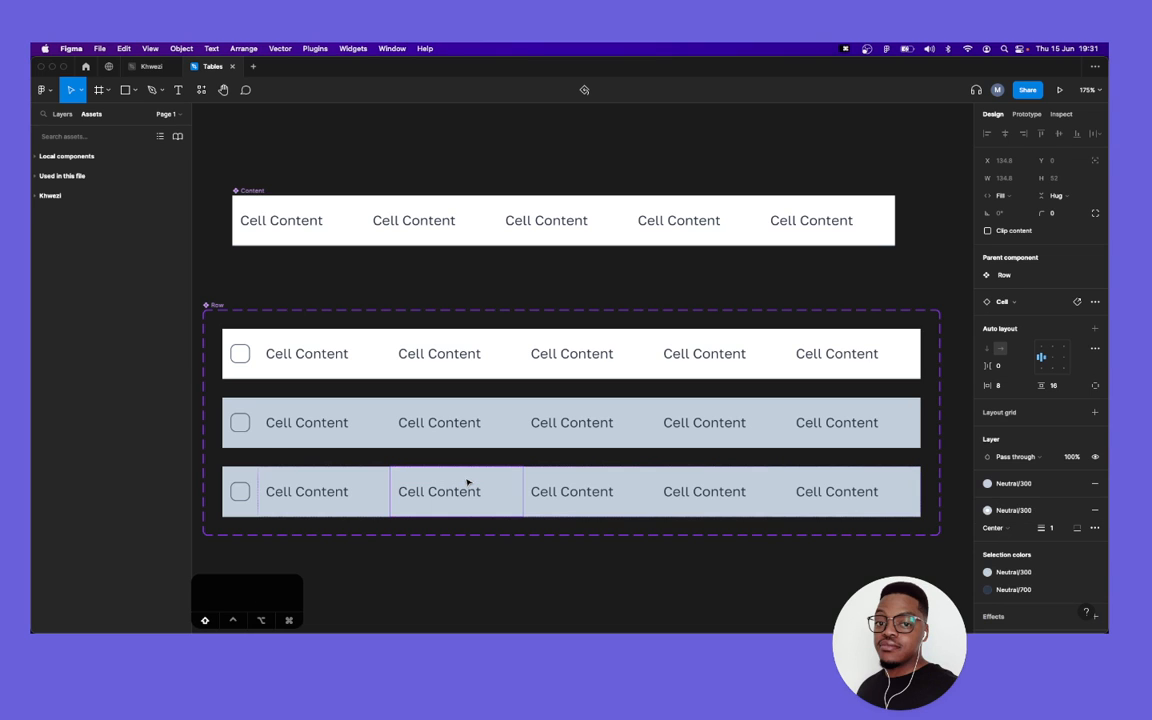
pyautogui.hotkey('shift', 'Return')
pyautogui.press('Return')
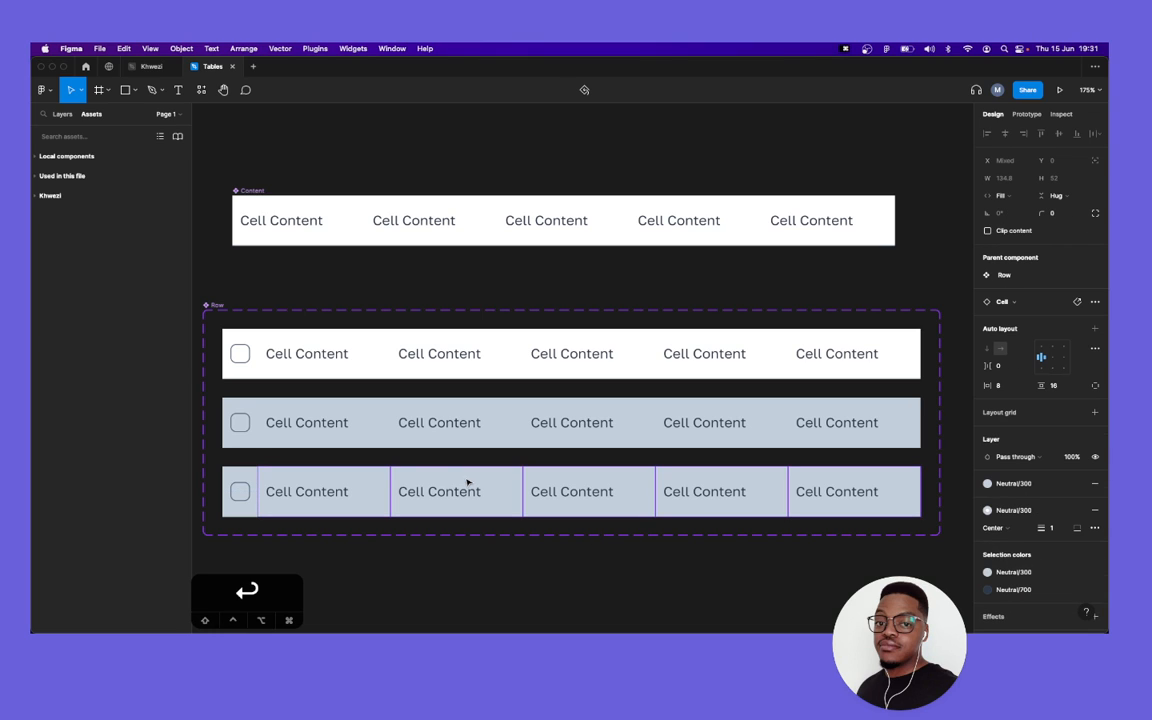
pyautogui.click(1018, 487)
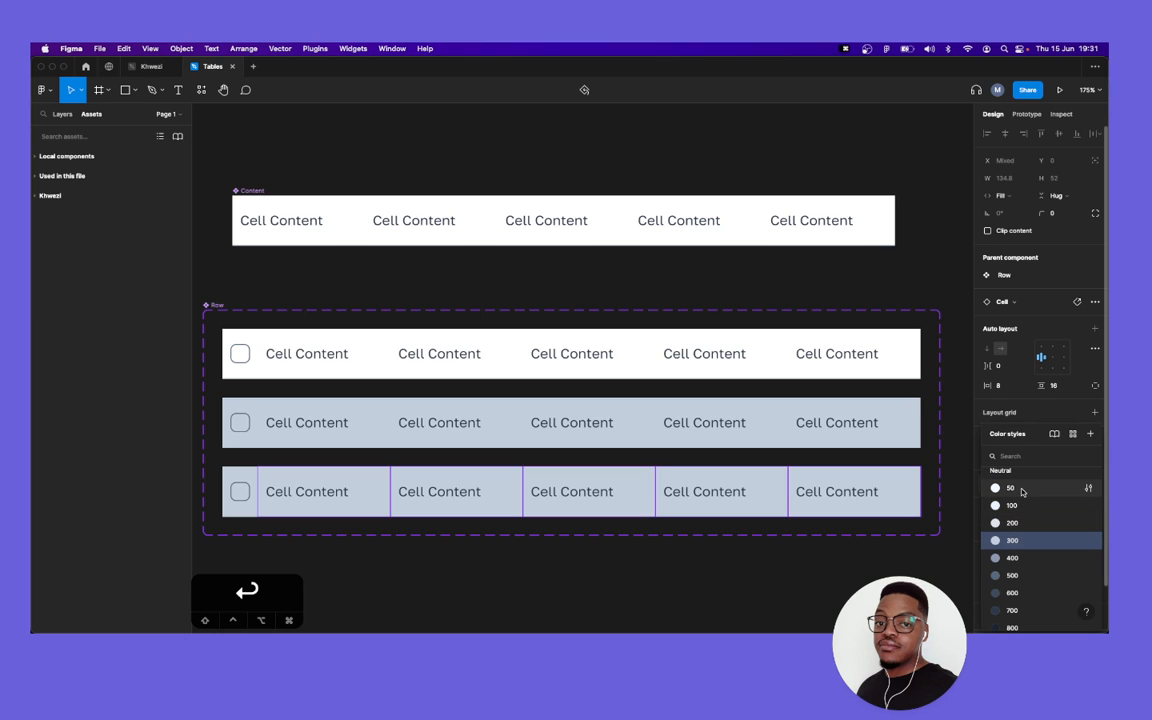
pyautogui.click(1020, 489)
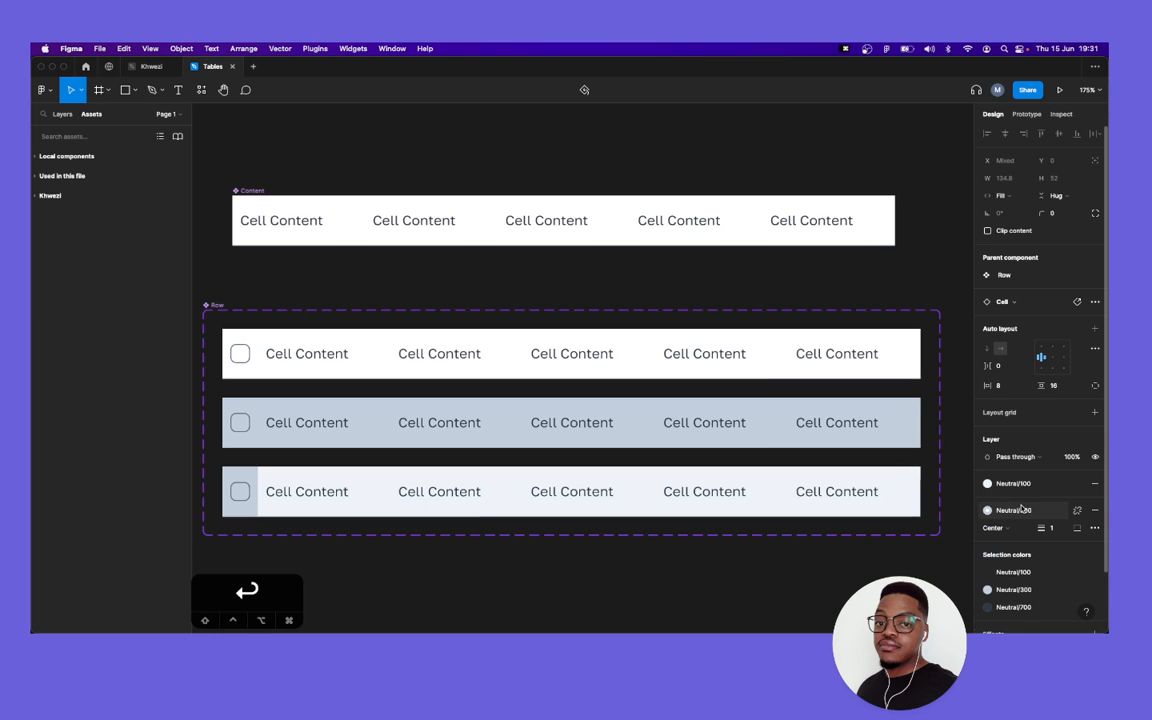
# Fill the checkbox Cell of the third Row variant with the Neutral/50 color style.
pyautogui.click(249, 512)
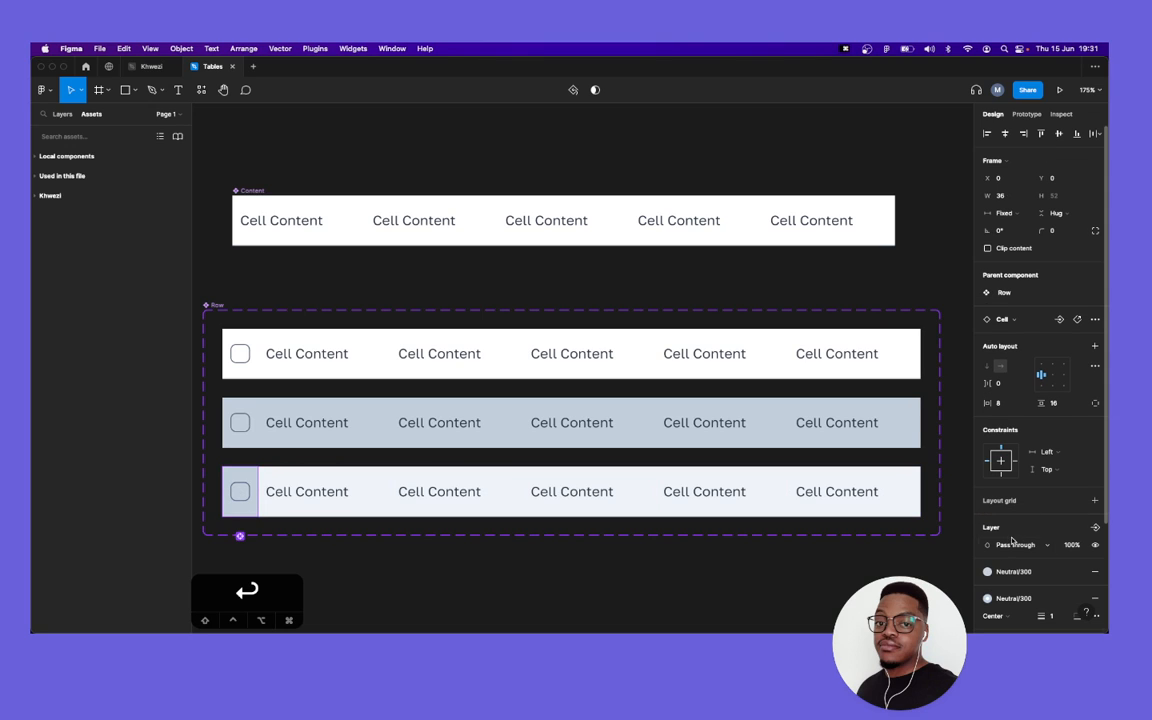
pyautogui.click(1022, 577)
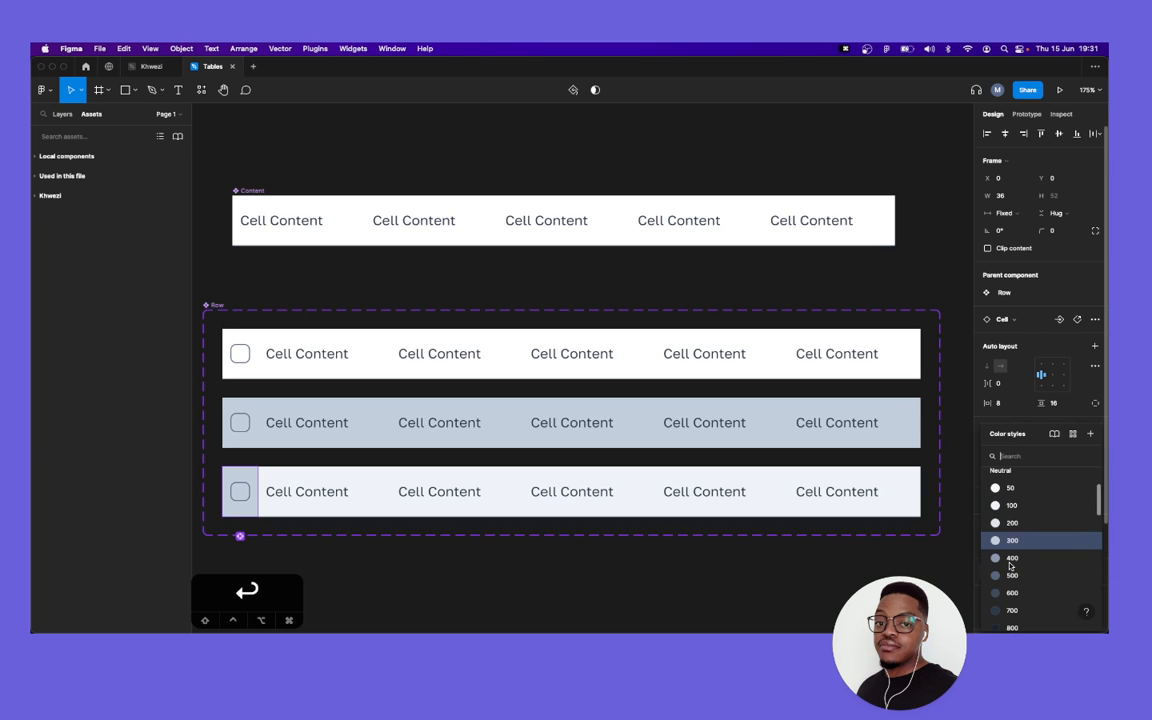
pyautogui.click(1022, 490)
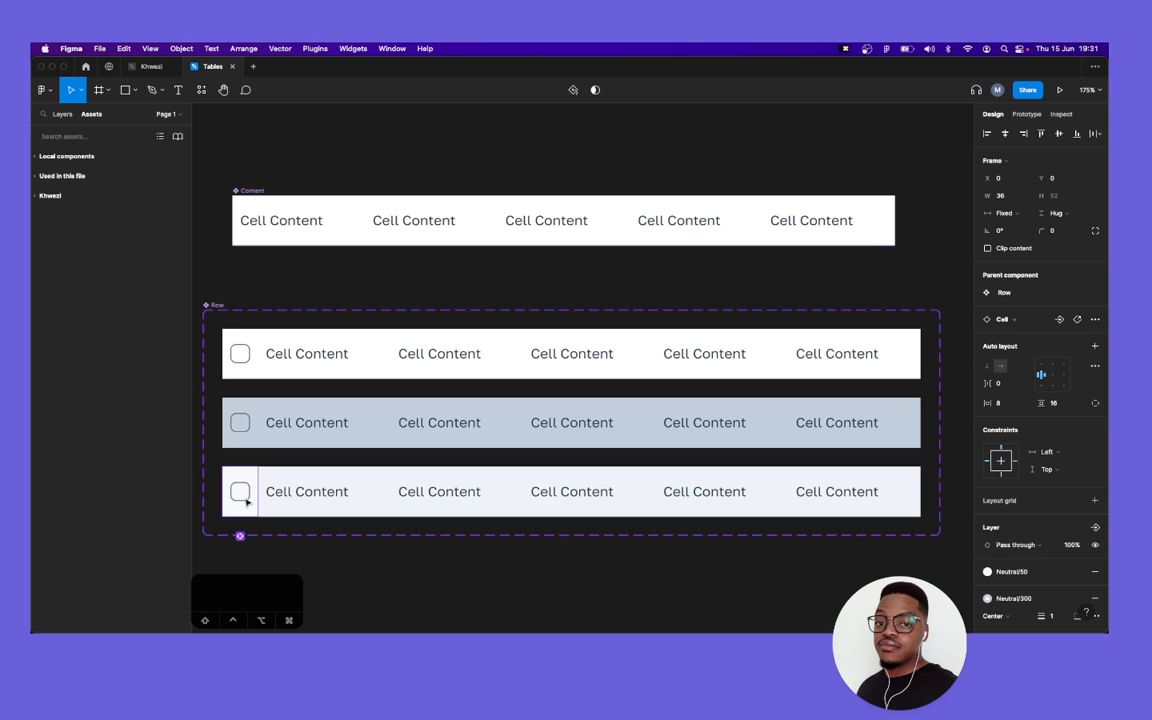
# Turn on the Selected property of the checkbox in the third Row variant.
pyautogui.click(306, 552)
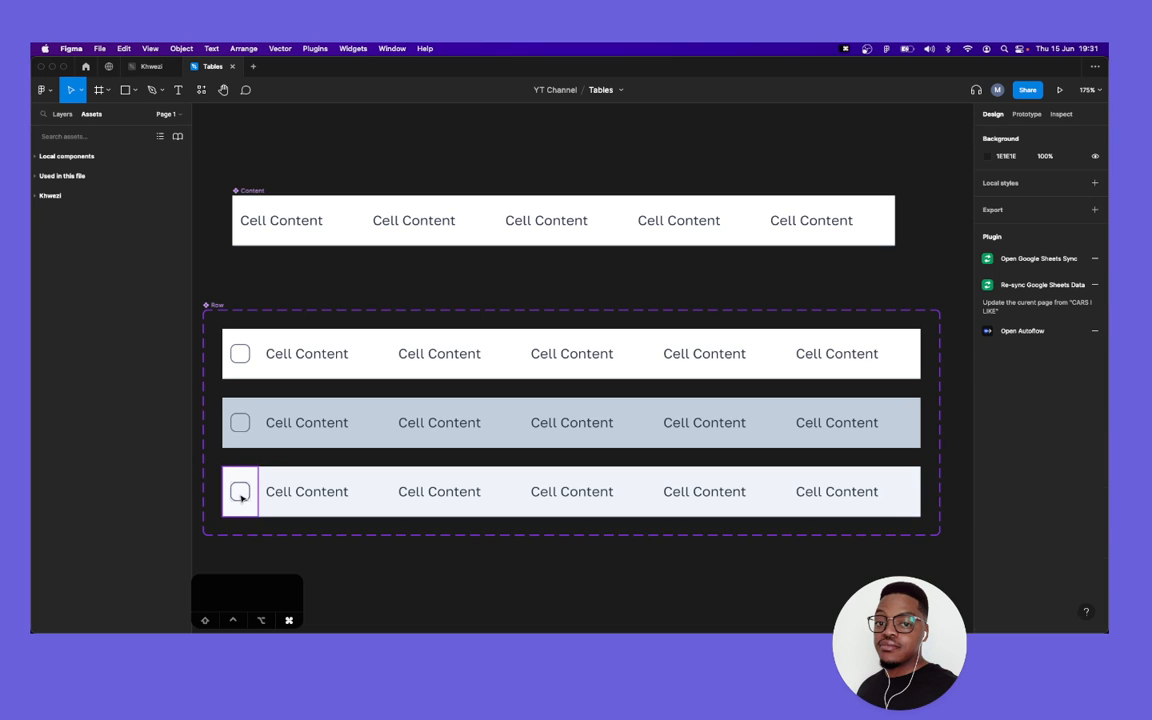
pyautogui.keyDown('super'); pyautogui.click(241, 495); pyautogui.keyUp('super')
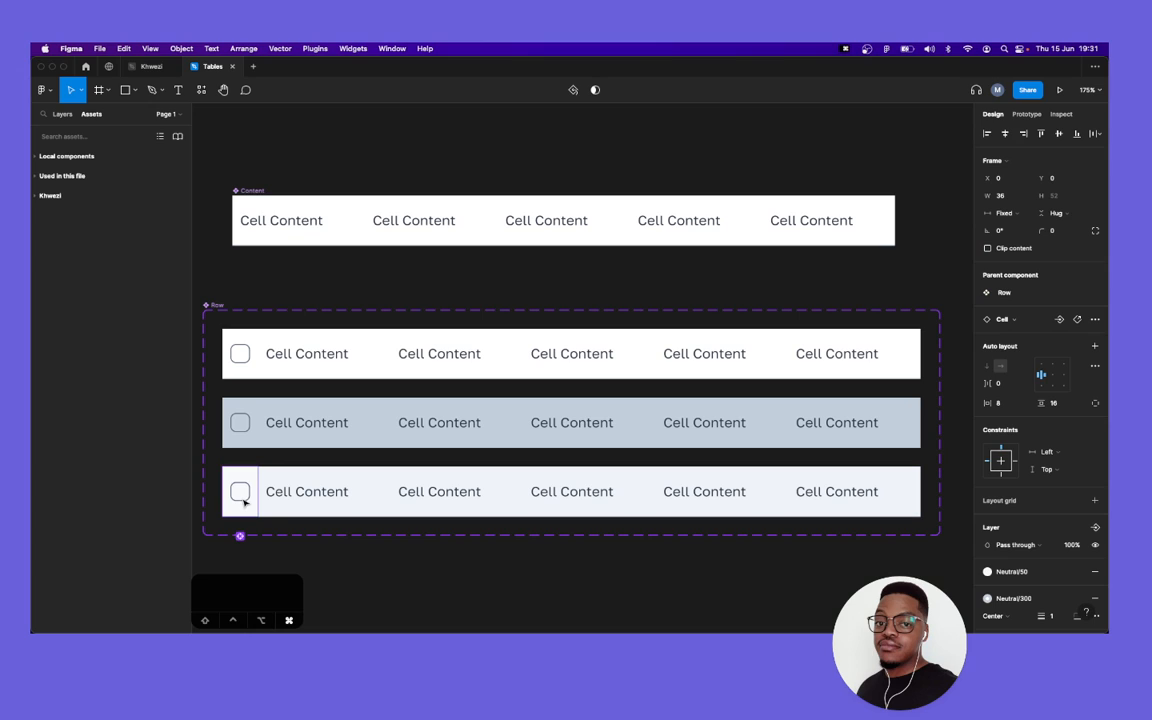
pyautogui.click(241, 496)
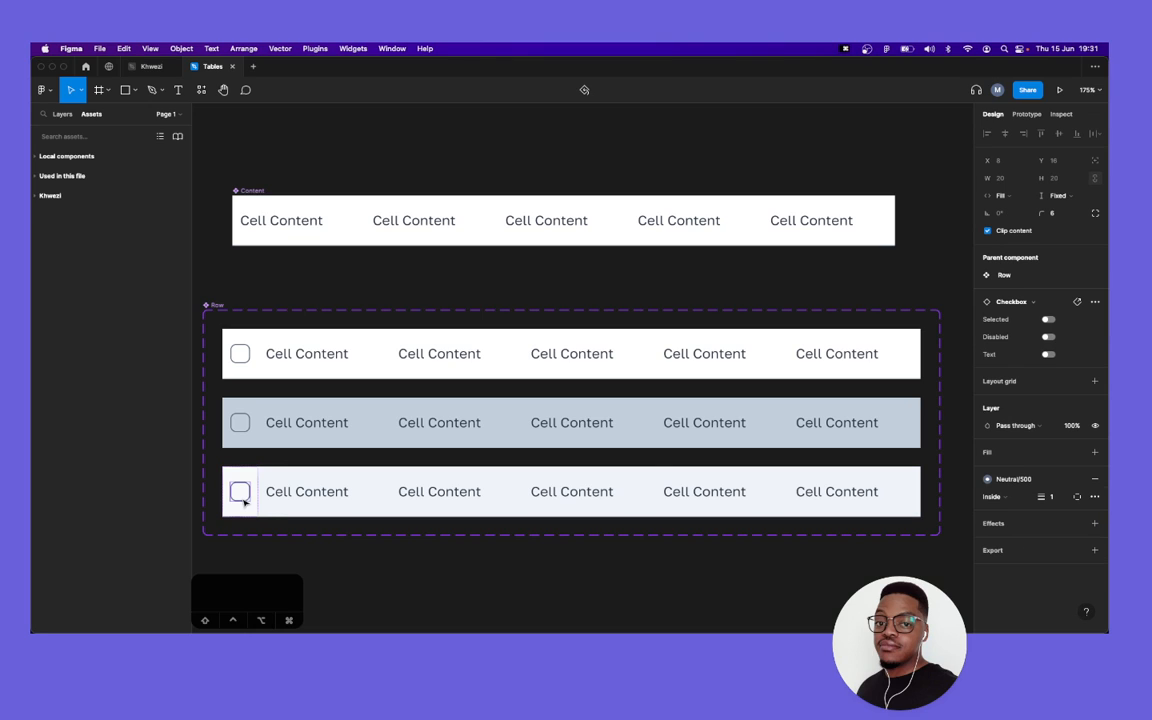
pyautogui.click(1048, 320)
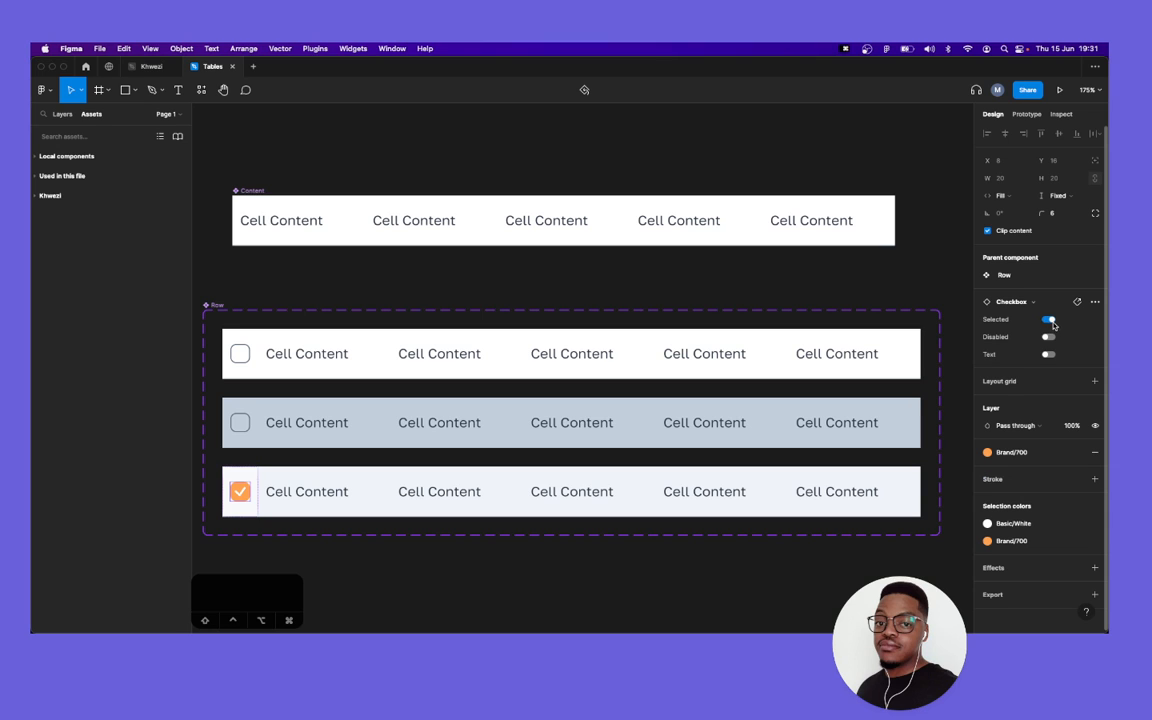
# Connect the hover variant to the Default variant with a Mouse enter, Change to interaction using the Dissolve animation.
pyautogui.click(510, 440)
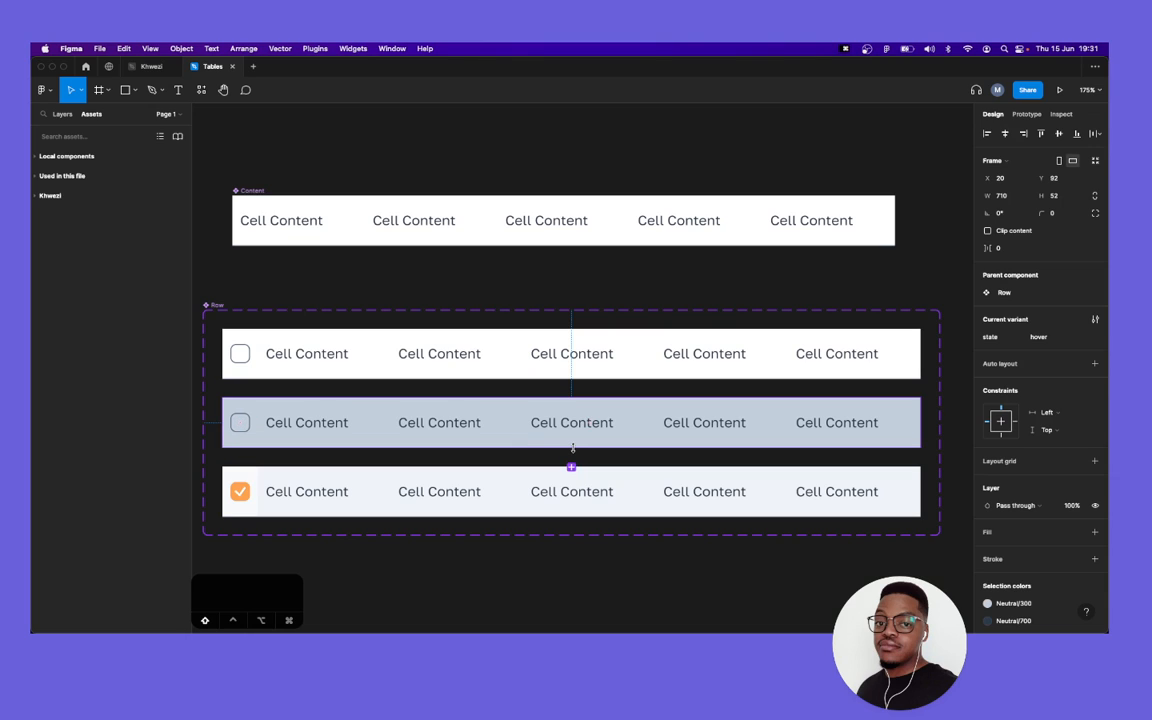
pyautogui.hotkey('shift', 'e')
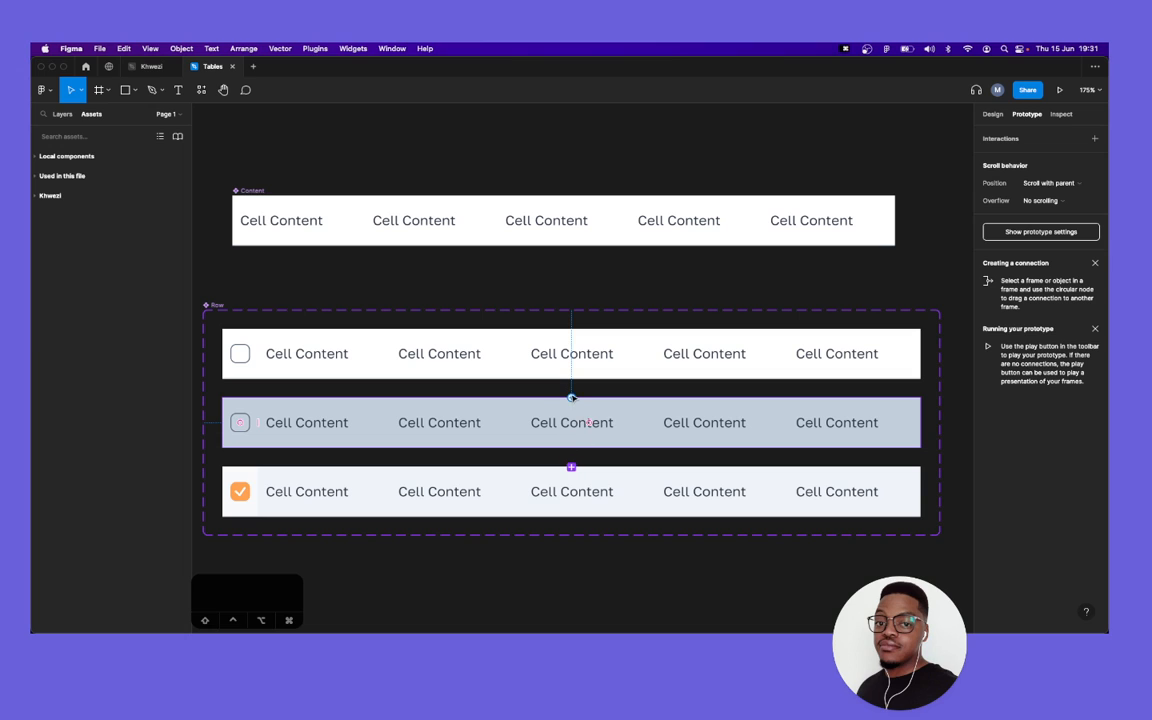
pyautogui.moveTo(572, 398); pyautogui.dragTo(643, 375)
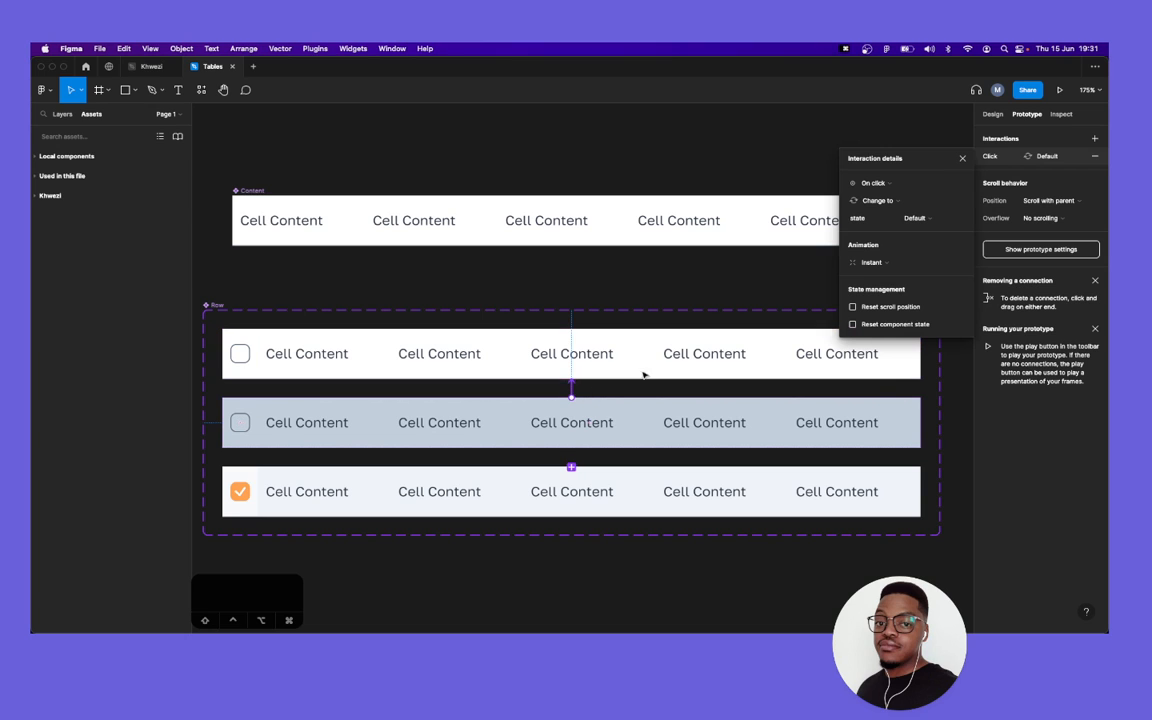
pyautogui.click(894, 184)
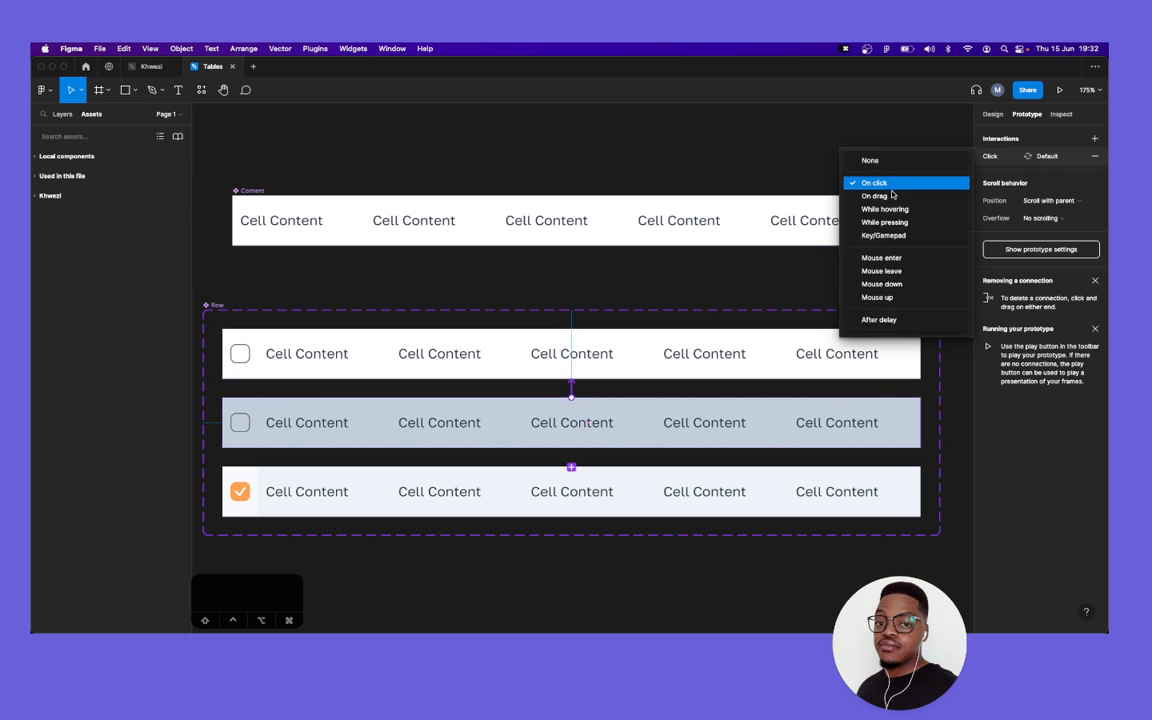
pyautogui.click(894, 212)
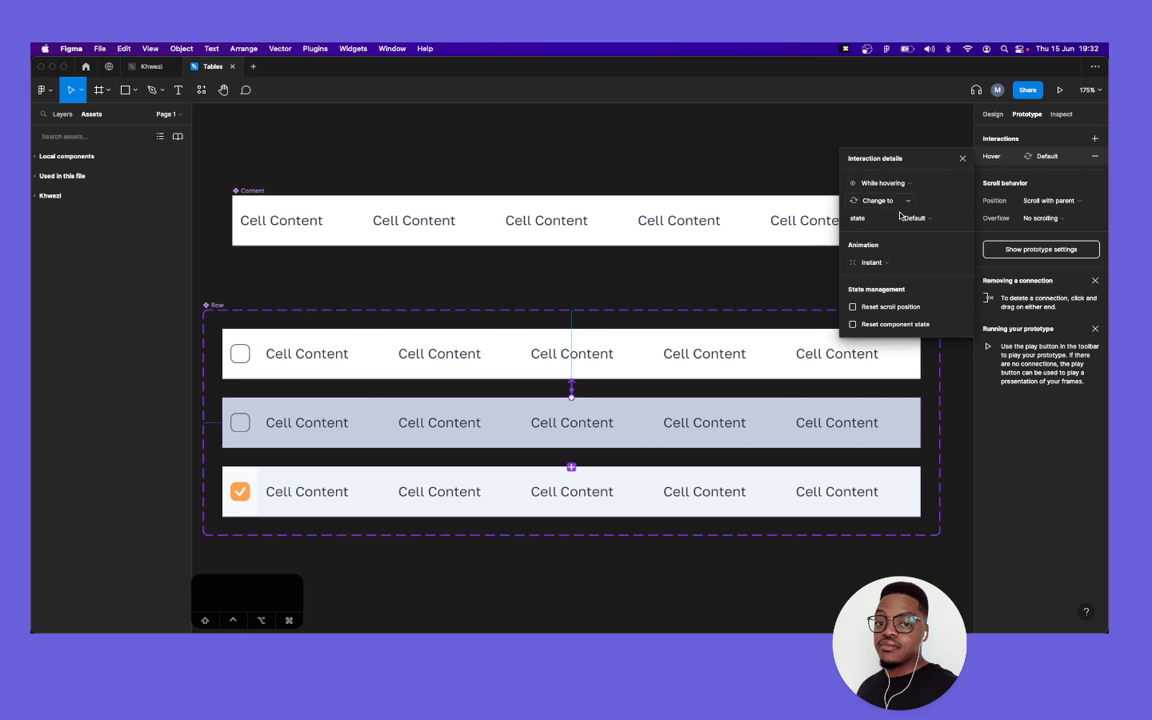
pyautogui.click(903, 184)
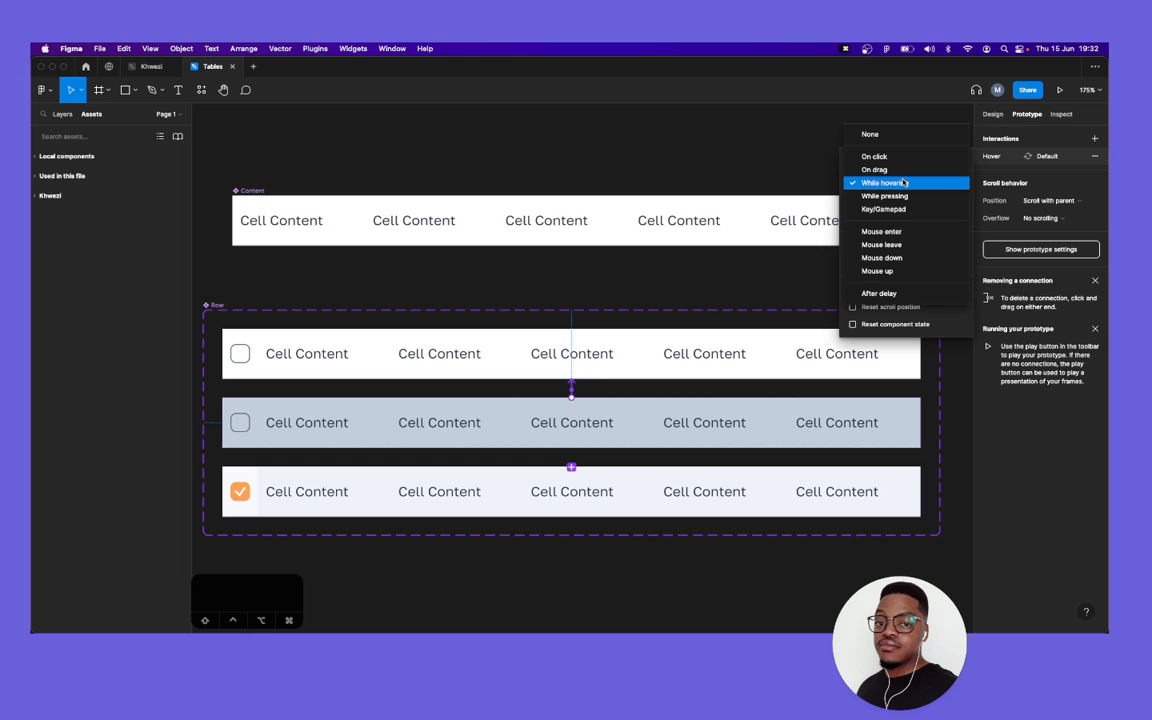
pyautogui.click(897, 234)
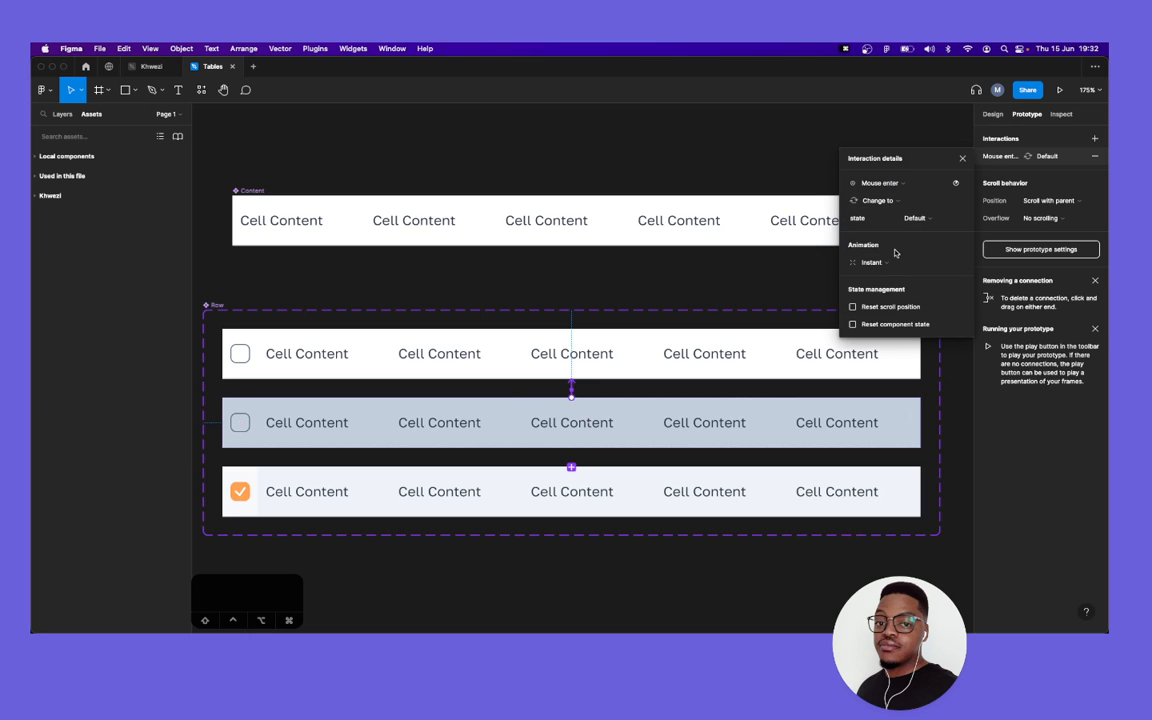
pyautogui.click(889, 261)
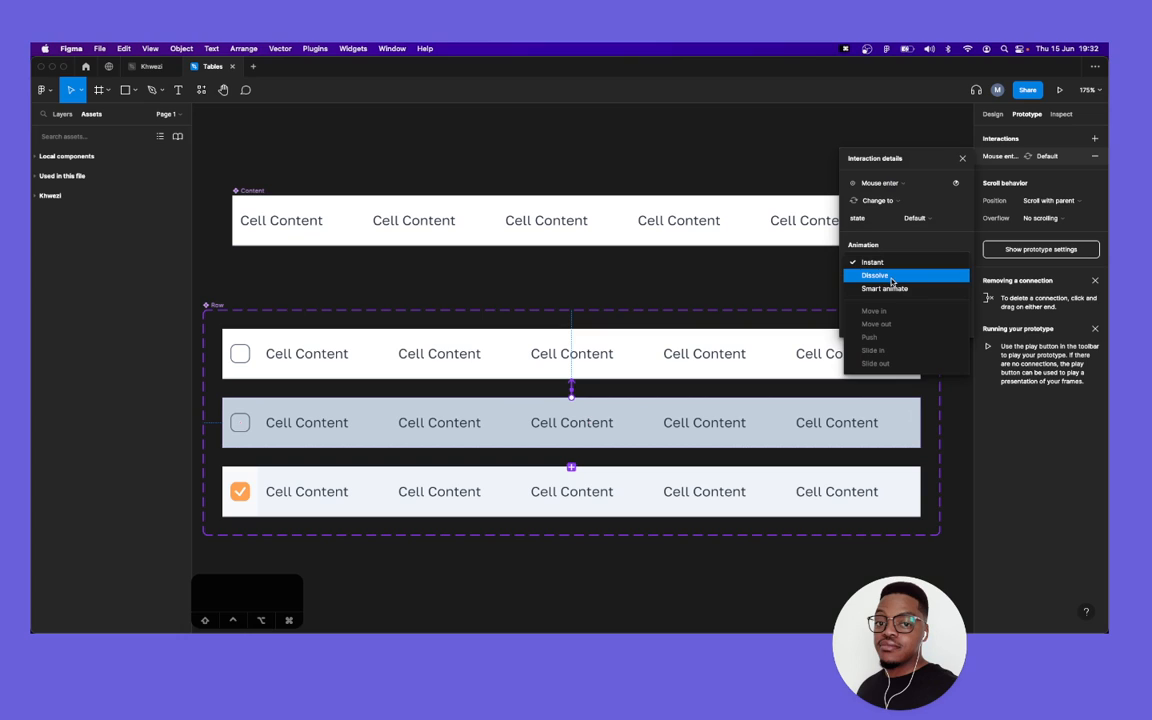
pyautogui.click(891, 280)
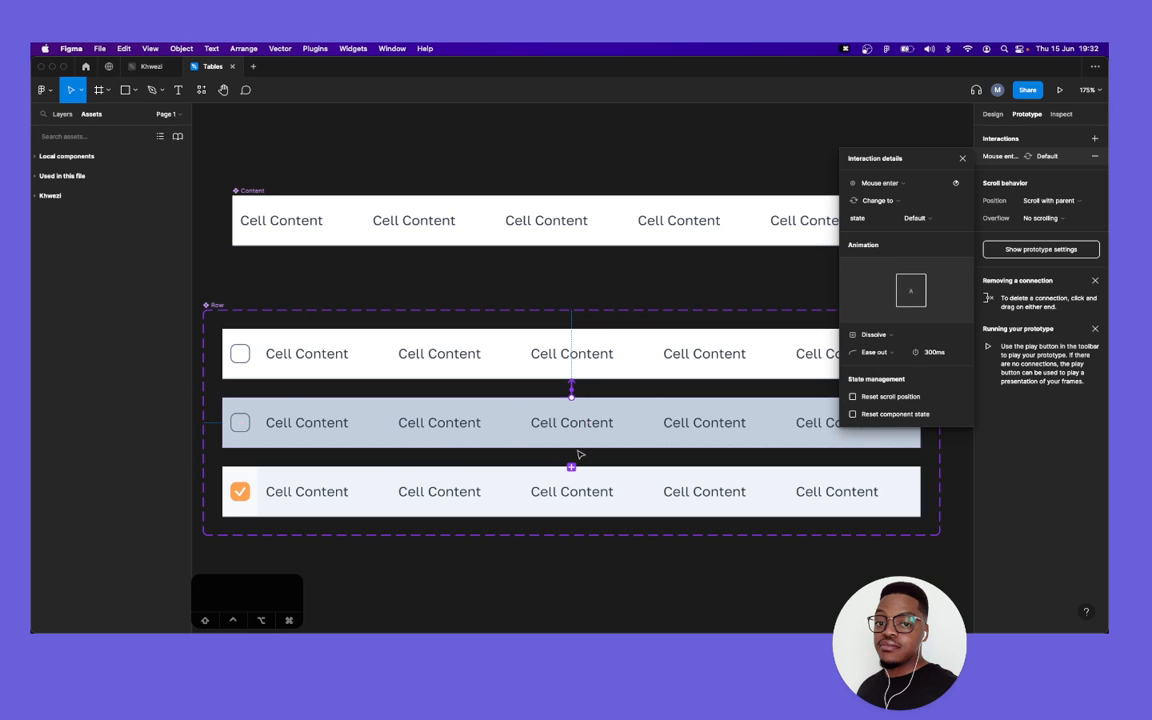
# Change the trigger of the hover variant's interaction with the Default variant to Mouse leave.
pyautogui.click(599, 362)
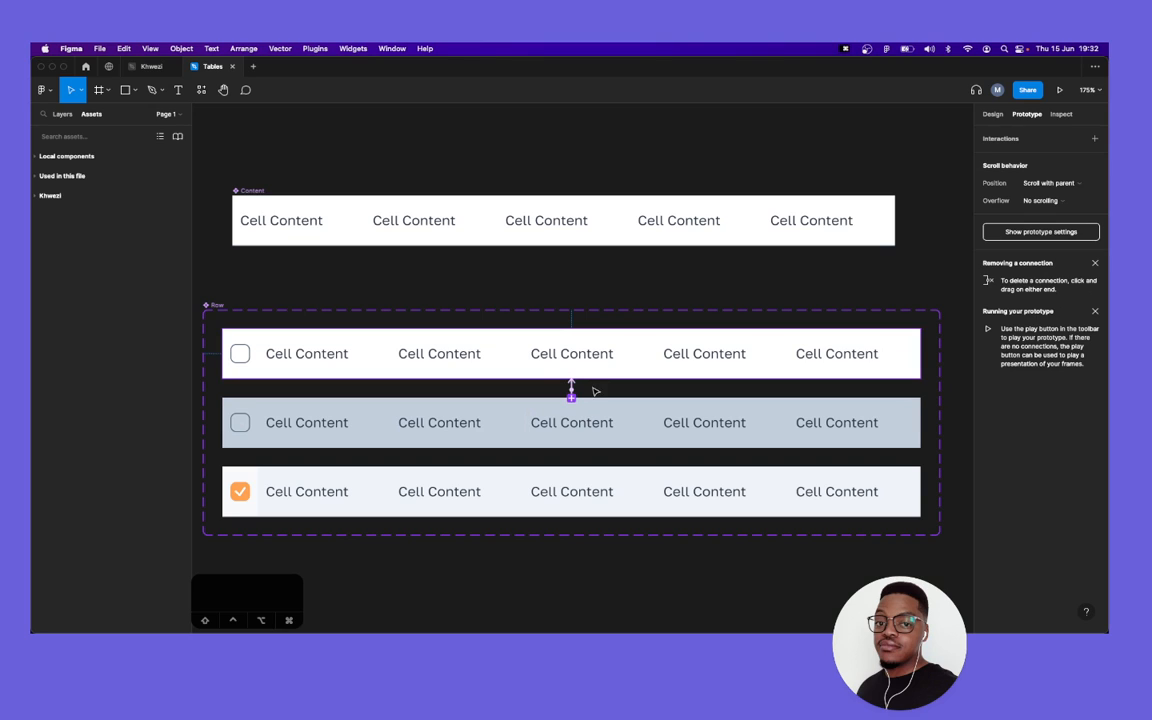
pyautogui.click(573, 391)
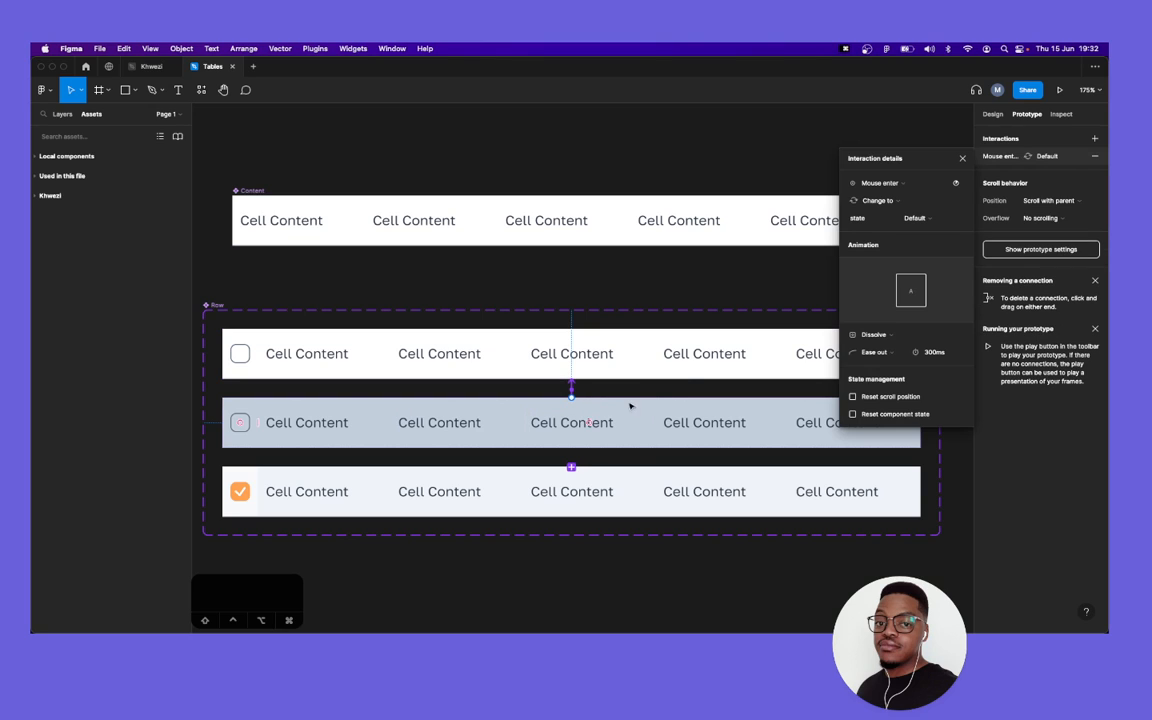
pyautogui.click(899, 186)
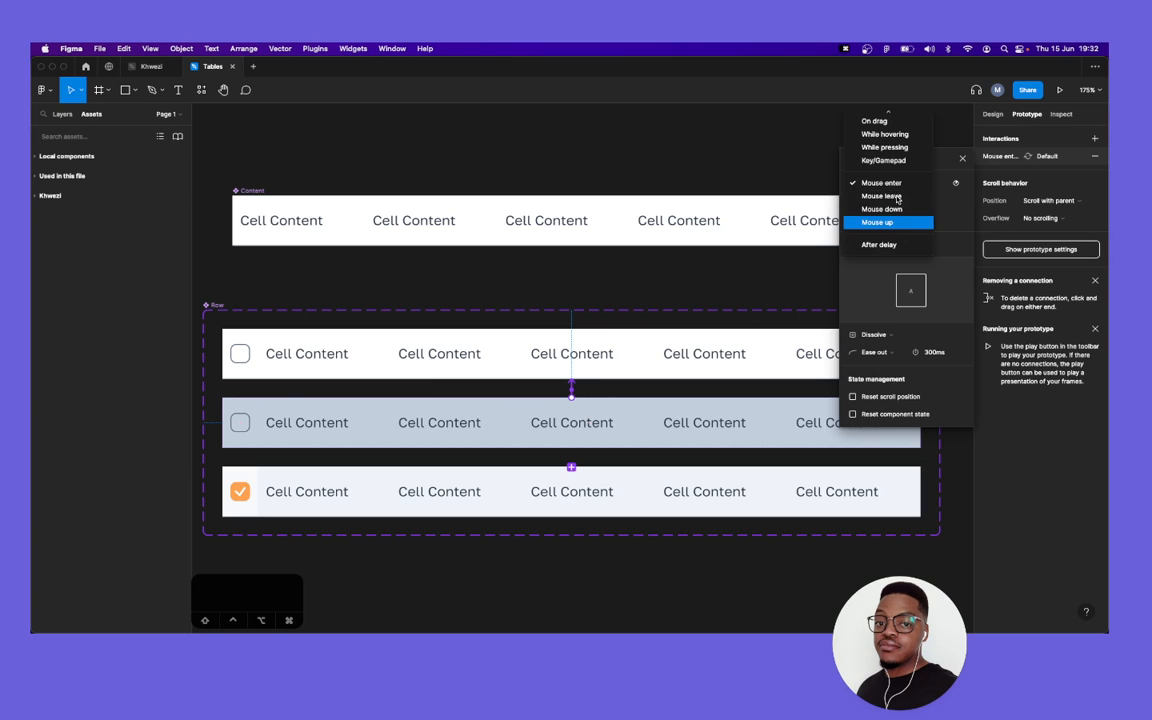
pyautogui.click(881, 196)
# Connect the Default variant to the hover variant with a Change to interaction triggered on Mouse enter.
pyautogui.click(605, 374)
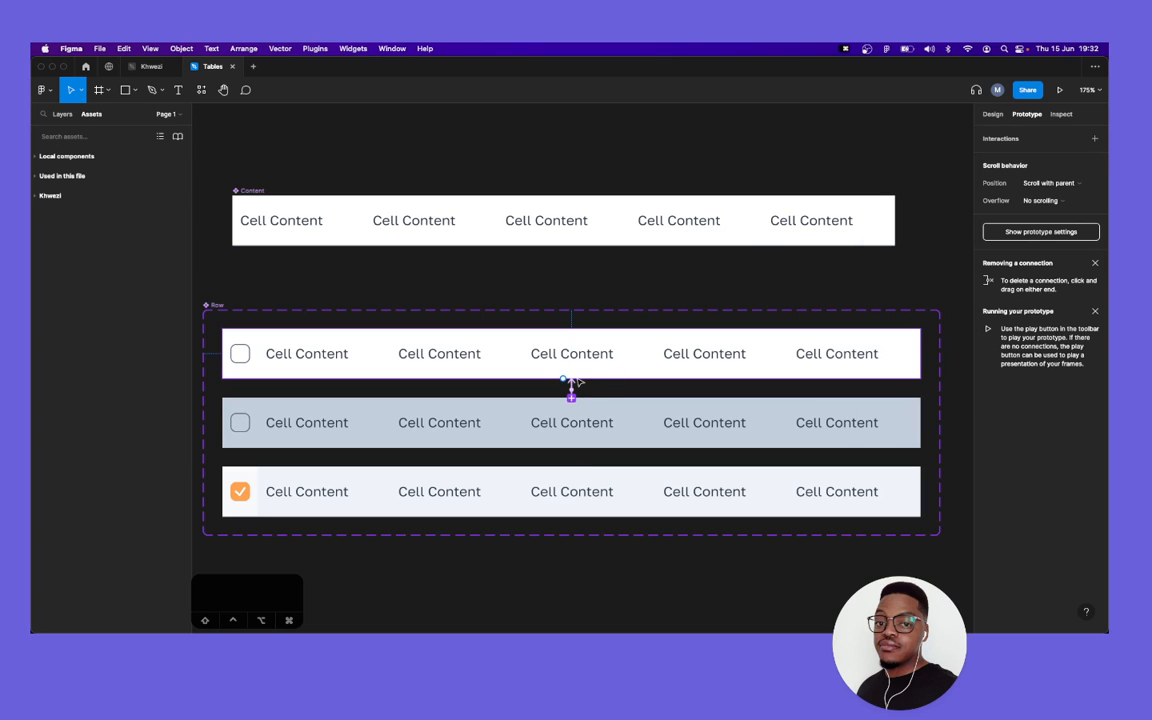
pyautogui.moveTo(571, 403); pyautogui.dragTo(571, 401)
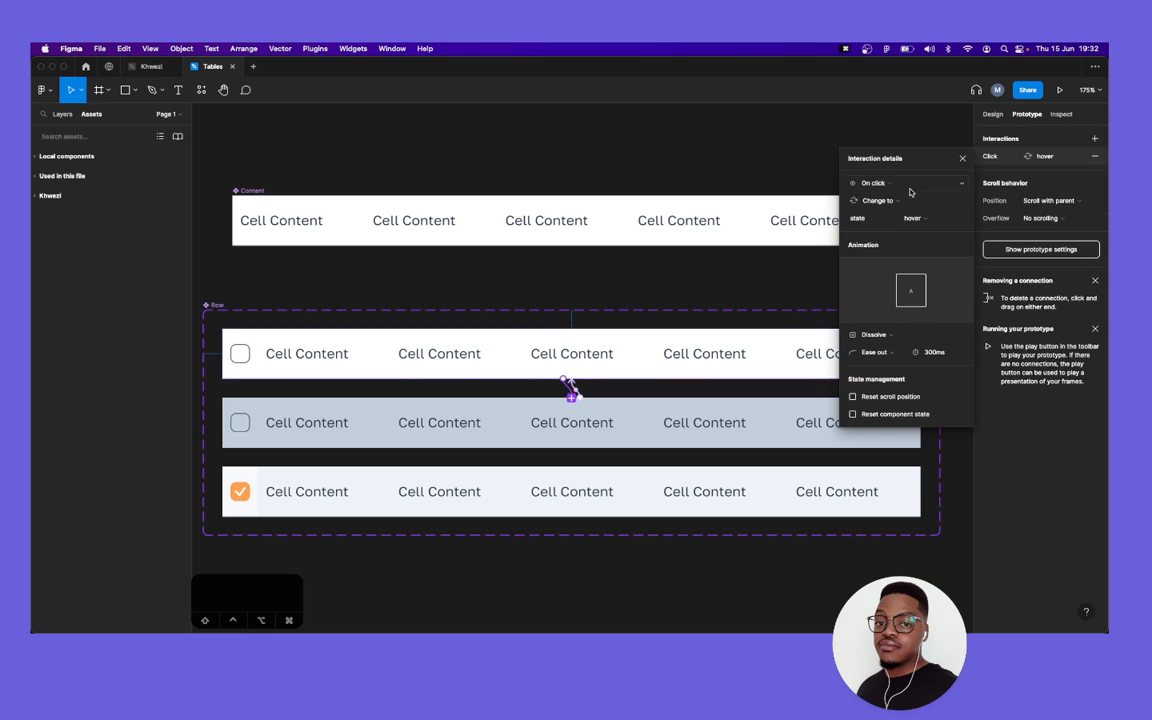
pyautogui.click(897, 186)
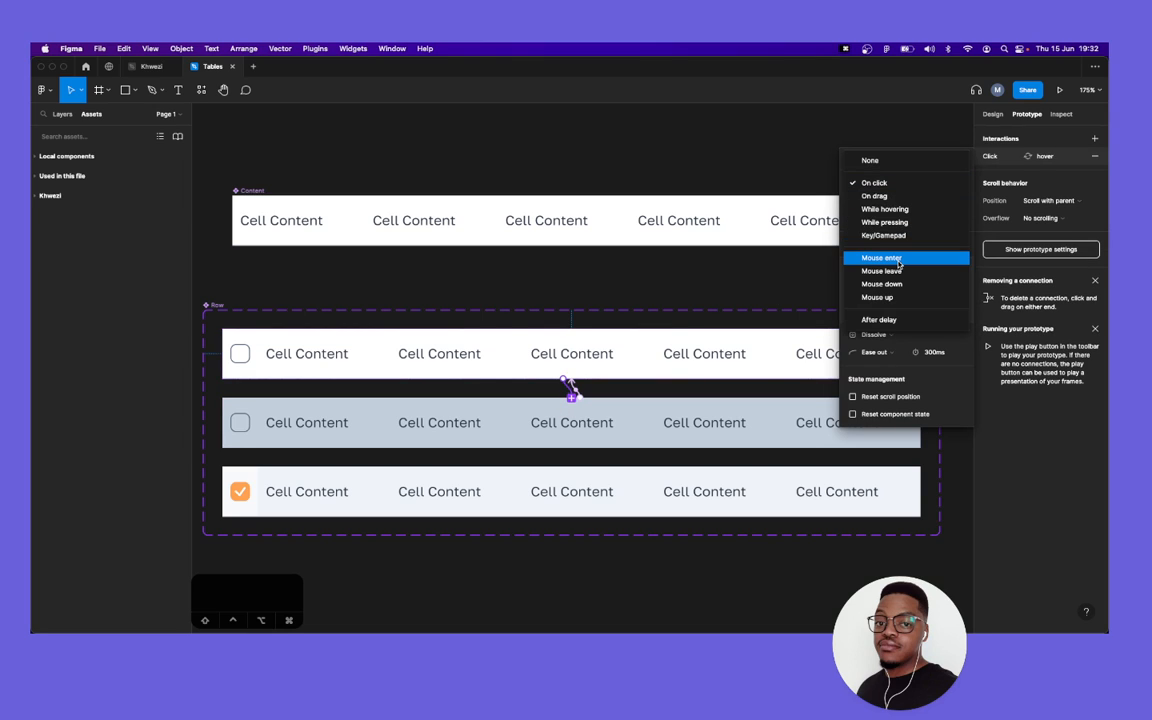
pyautogui.click(882, 257)
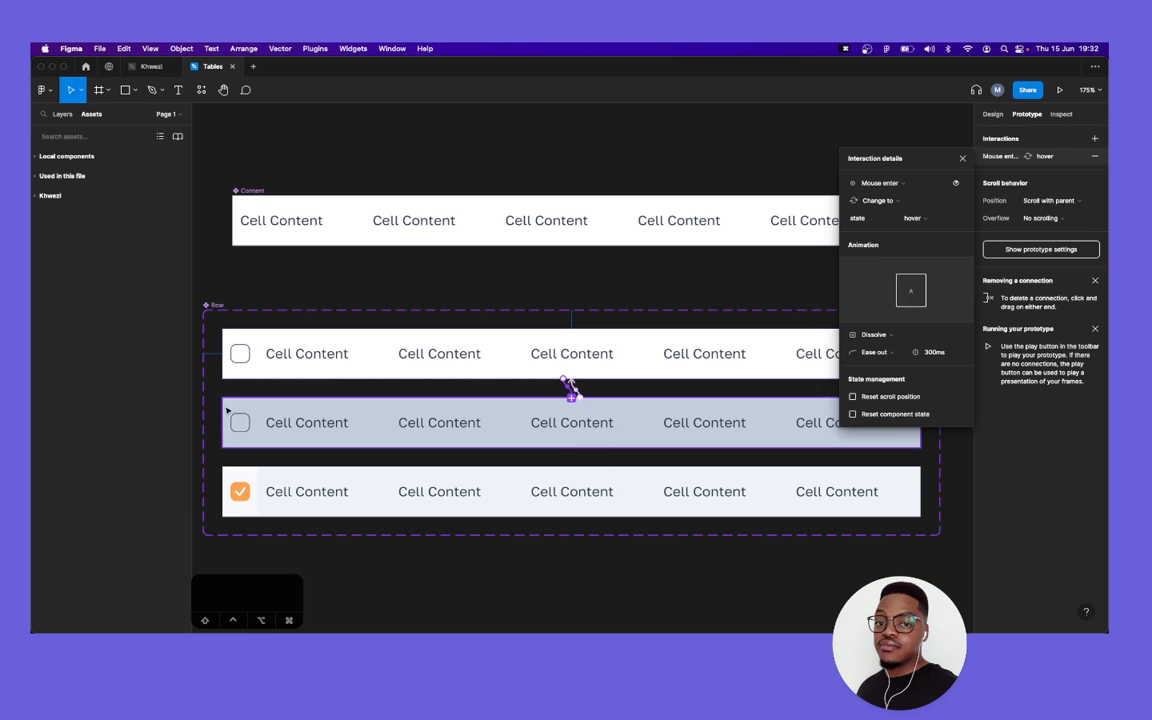
# Connect the checkbox Cells of the Default and hover variants to the third variant with an On click, Change to interaction.
pyautogui.click(245, 358)
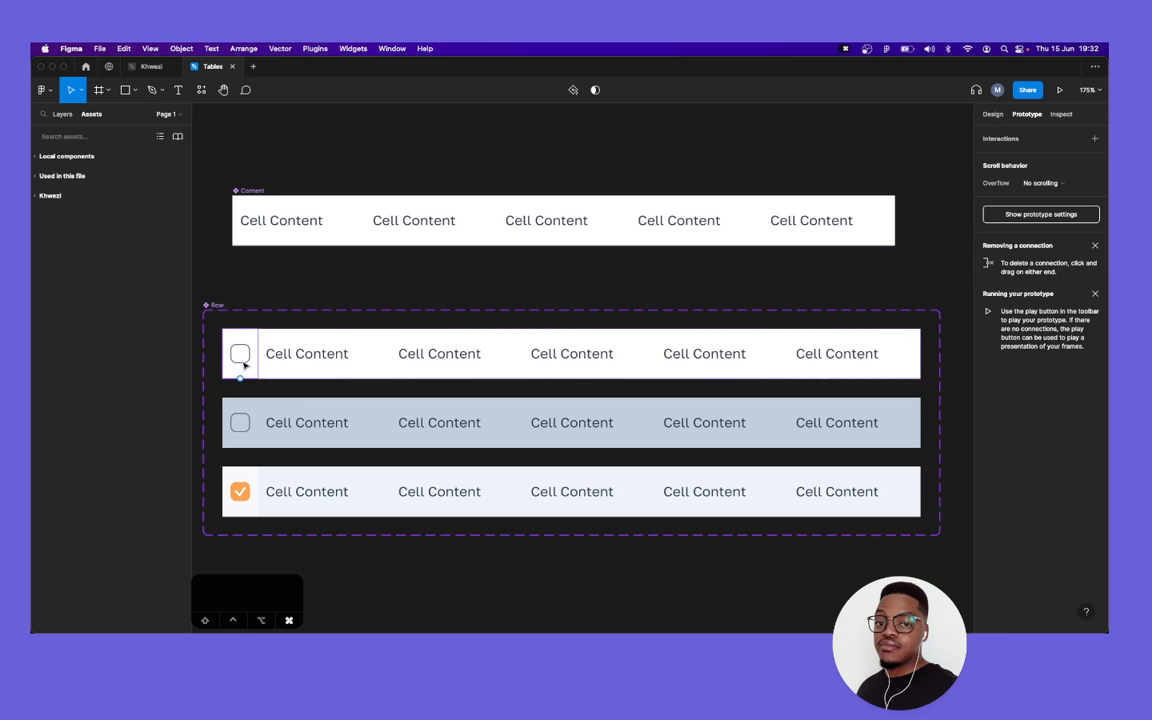
pyautogui.doubleClick(247, 364)
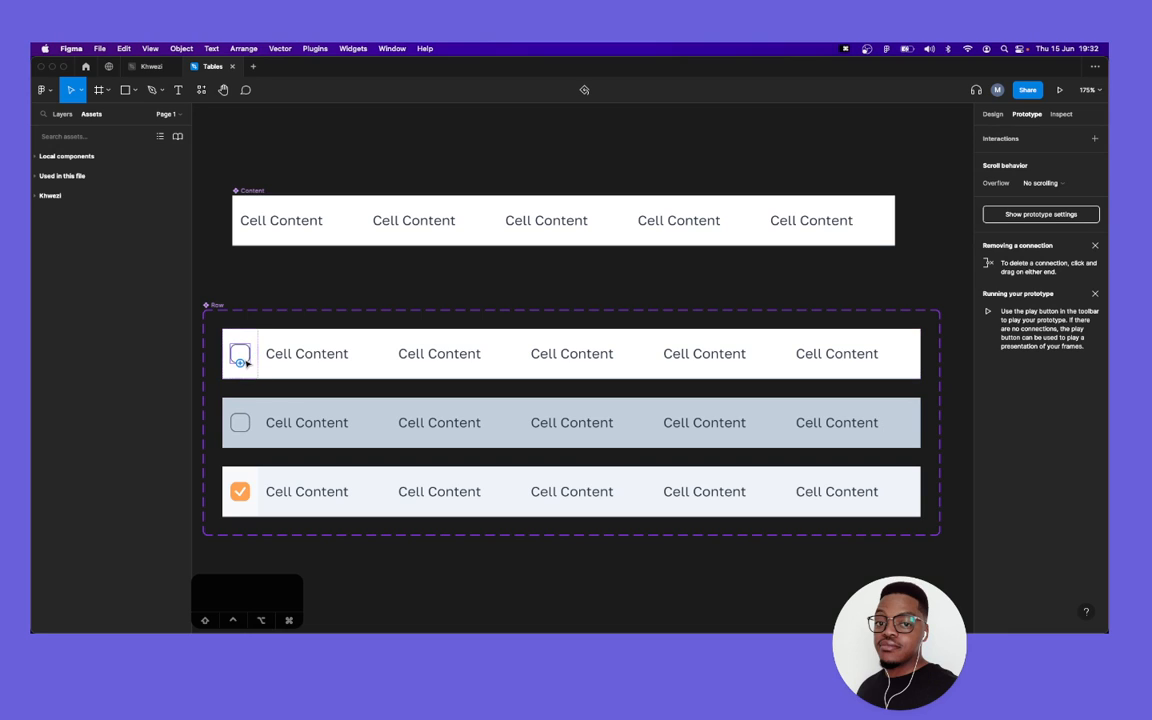
pyautogui.click(255, 371)
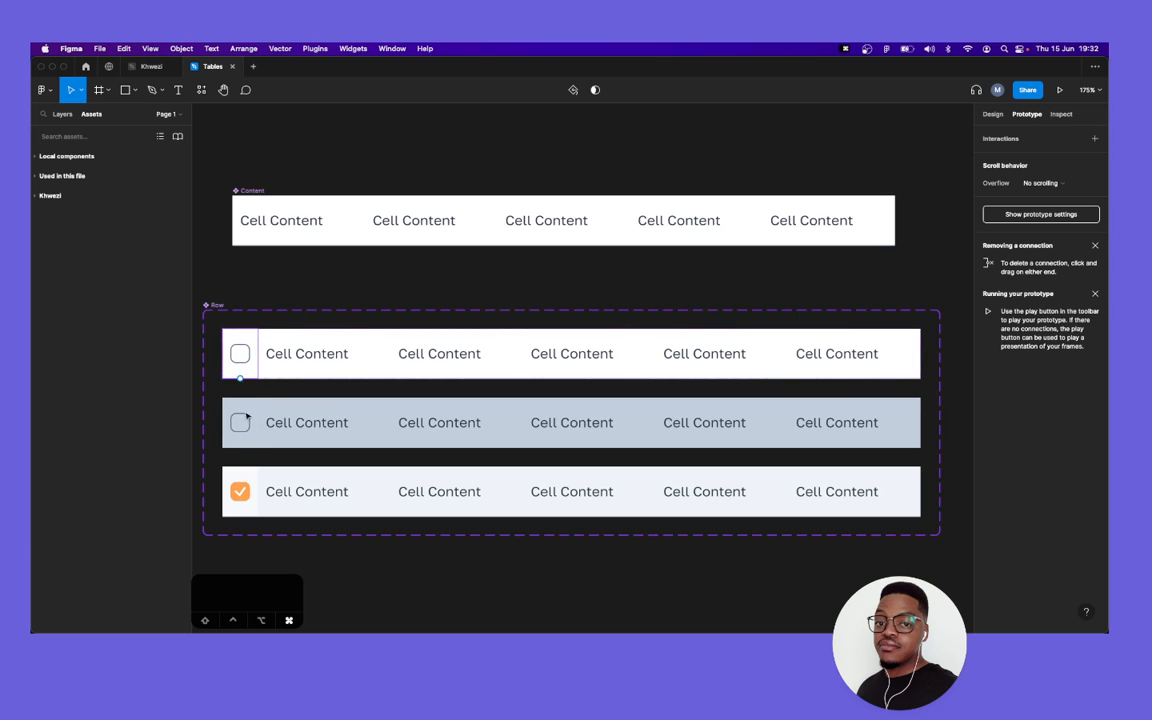
pyautogui.keyDown('shift'); pyautogui.keyDown('super'); pyautogui.click(253, 443); pyautogui.keyUp('super'); pyautogui.keyUp('shift')
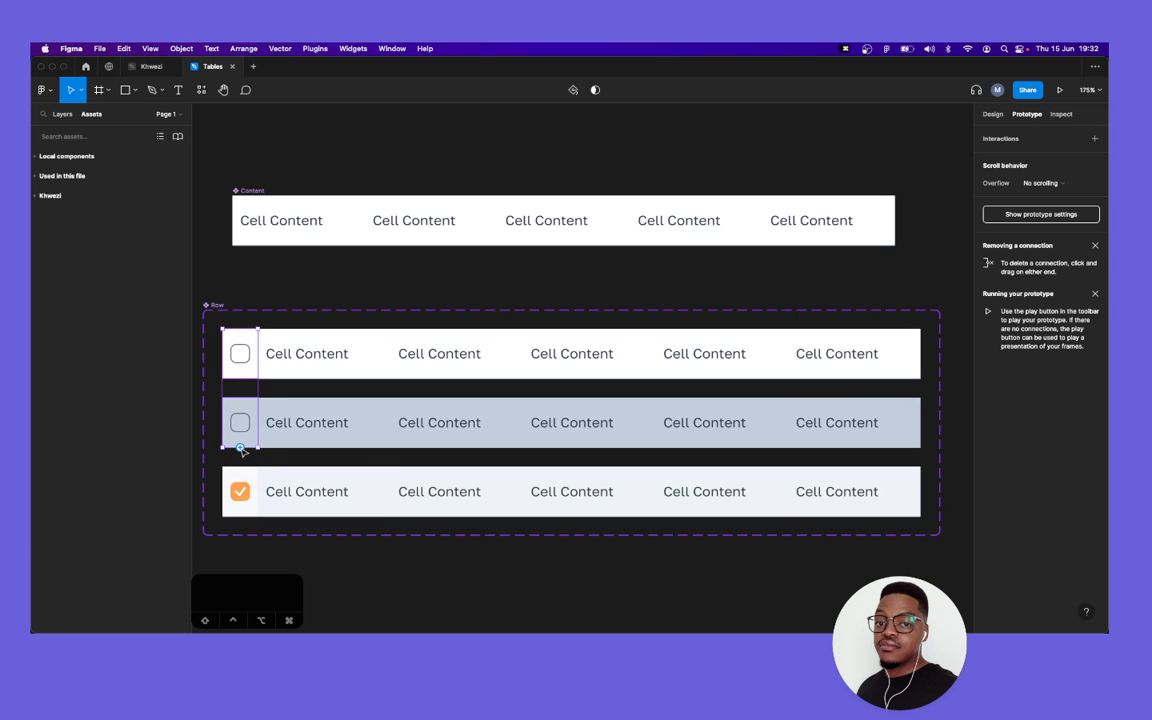
pyautogui.moveTo(240, 447); pyautogui.dragTo(254, 489)
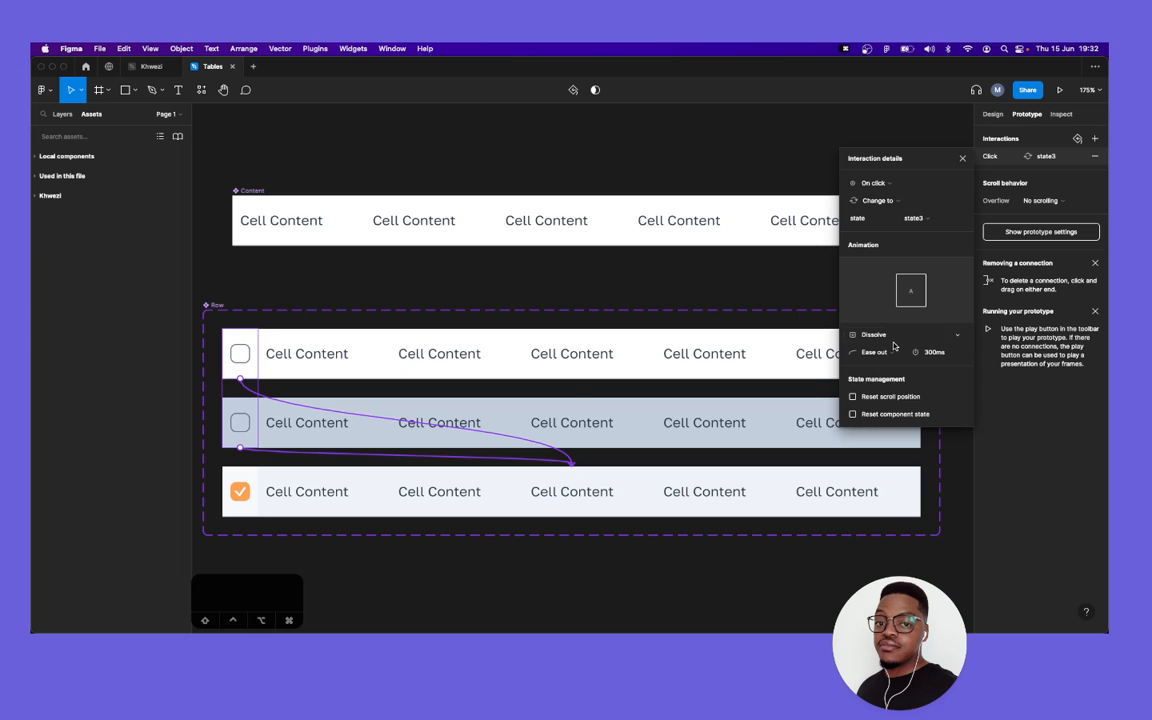
# Close the interaction details and try to play the prototype with the Default Row variant selected.
pyautogui.click(617, 276)
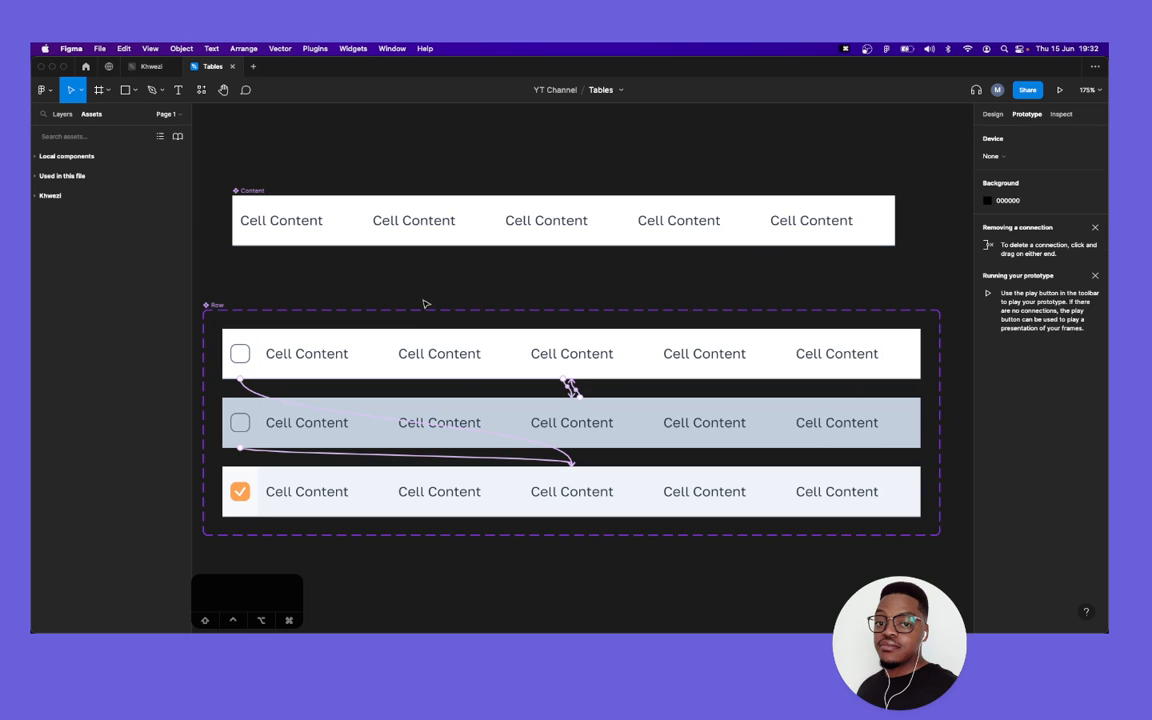
pyautogui.click(432, 340)
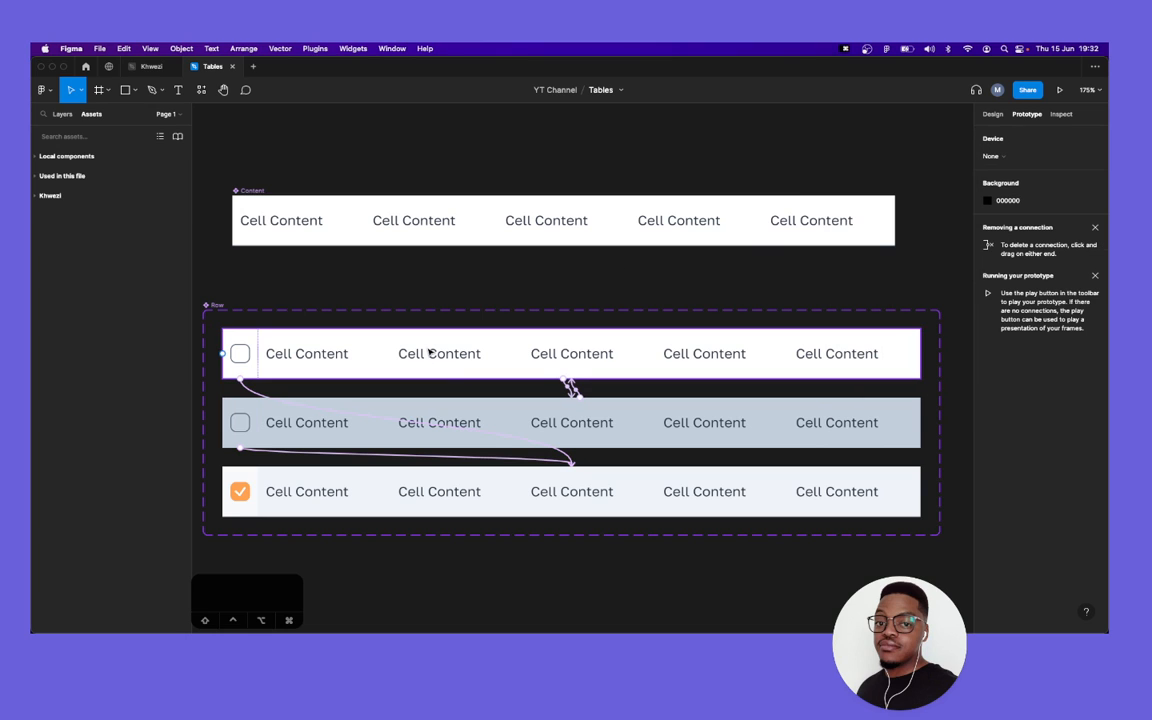
pyautogui.click(1060, 91)
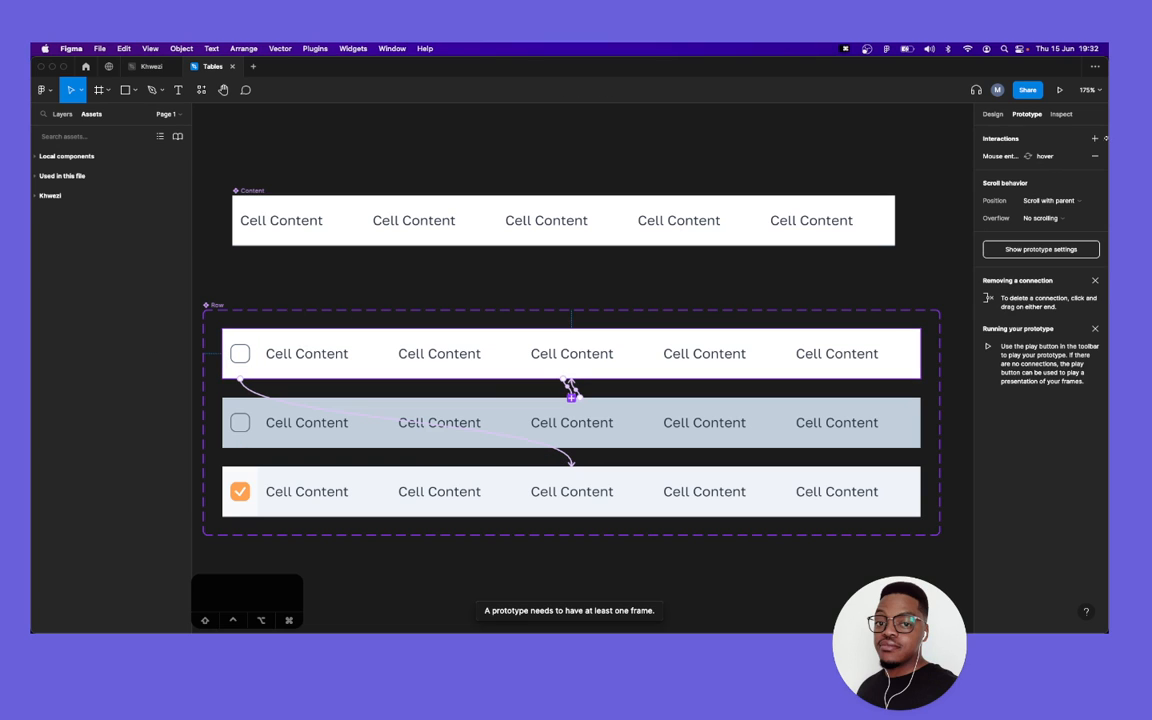
pyautogui.click(1063, 94)
pyautogui.click(662, 537)
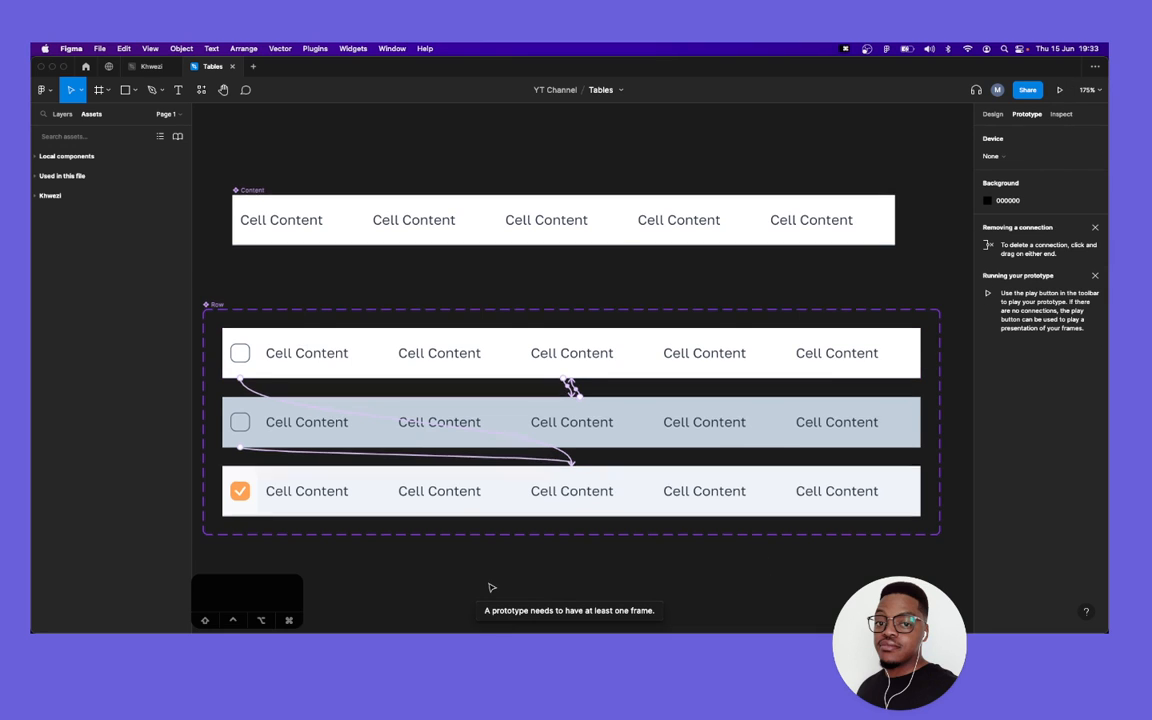
# Return to design editing and place a copy of the Default Row variant below the component set, about 304 px under the original.
pyautogui.scroll(-2, 702, 543)
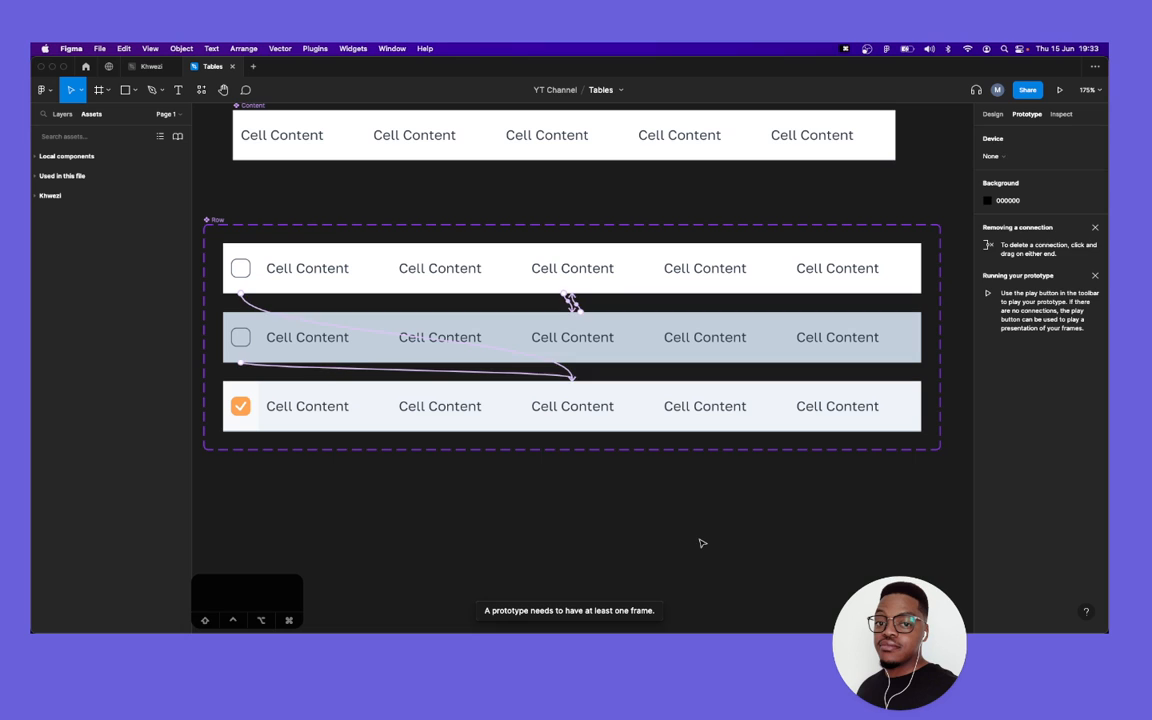
pyautogui.hotkey('shift', 'e')
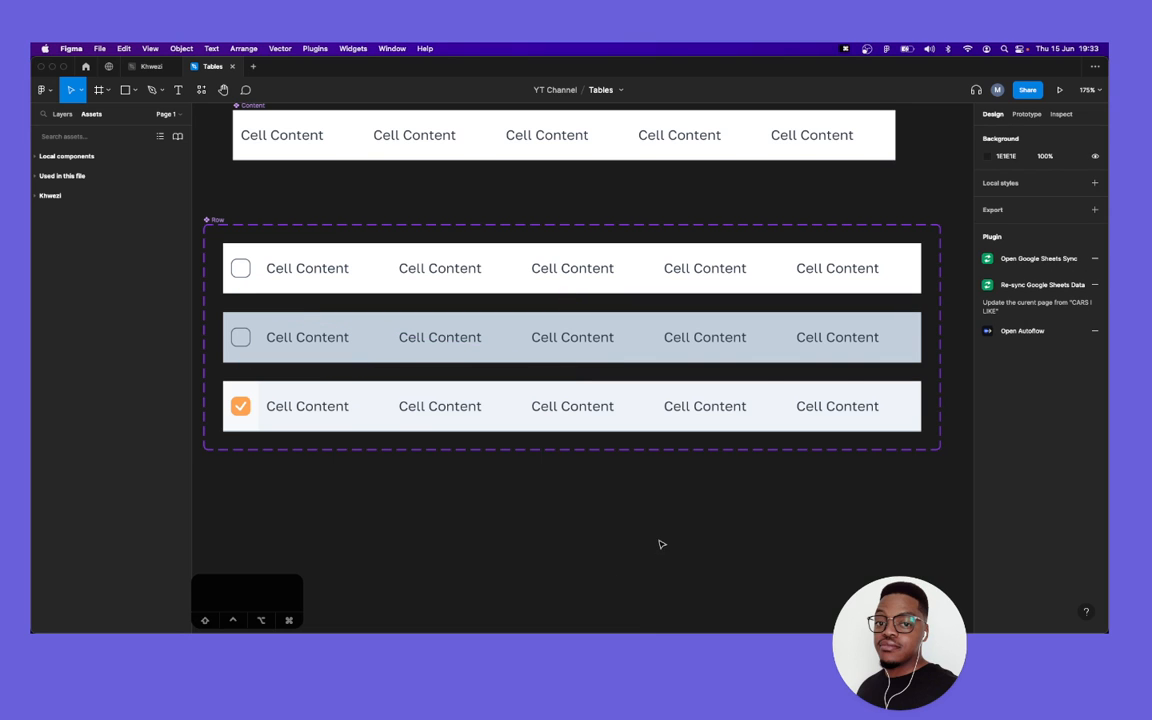
pyautogui.scroll(-4, 658, 540)
pyautogui.scroll(-1, 658, 538)
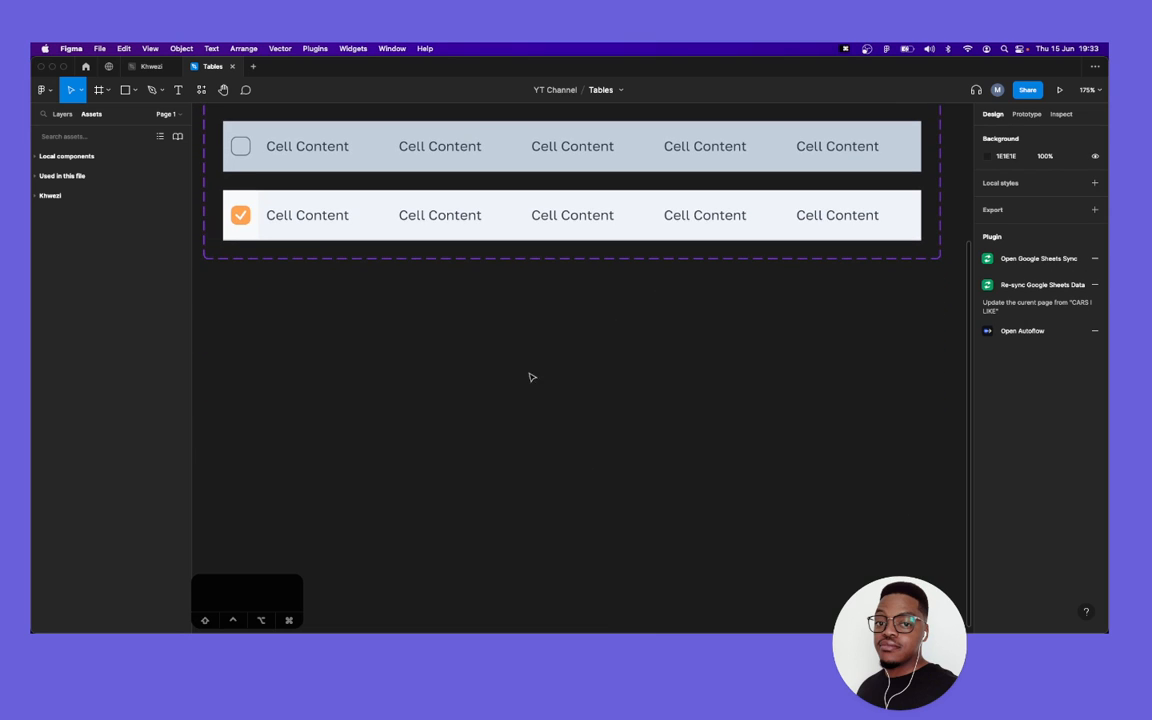
pyautogui.scroll(2, 452, 285)
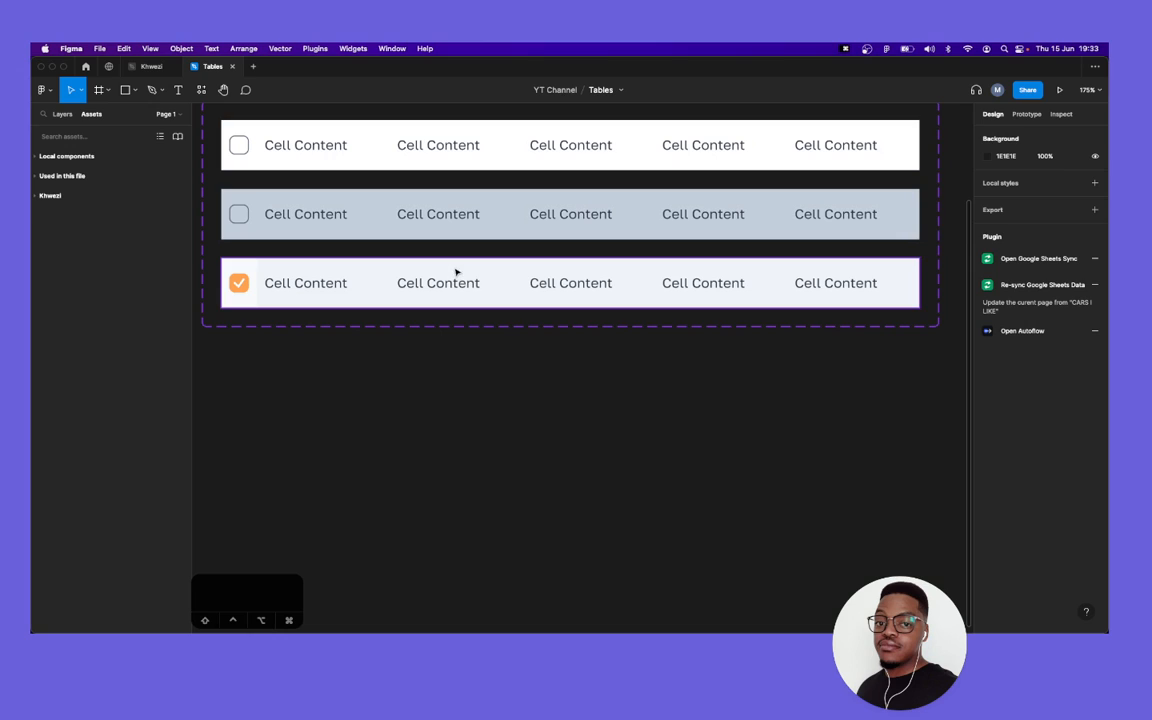
pyautogui.click(458, 164)
pyautogui.moveTo(458, 164); pyautogui.dragTo(503, 505)
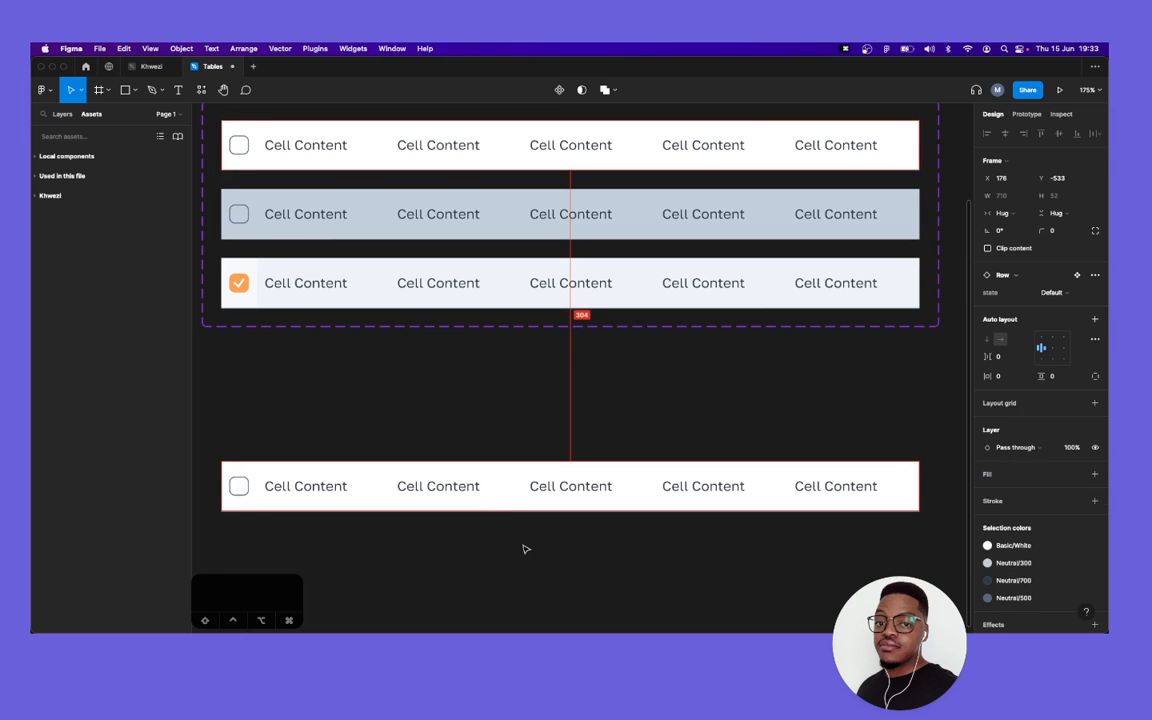
pyautogui.press('Escape')
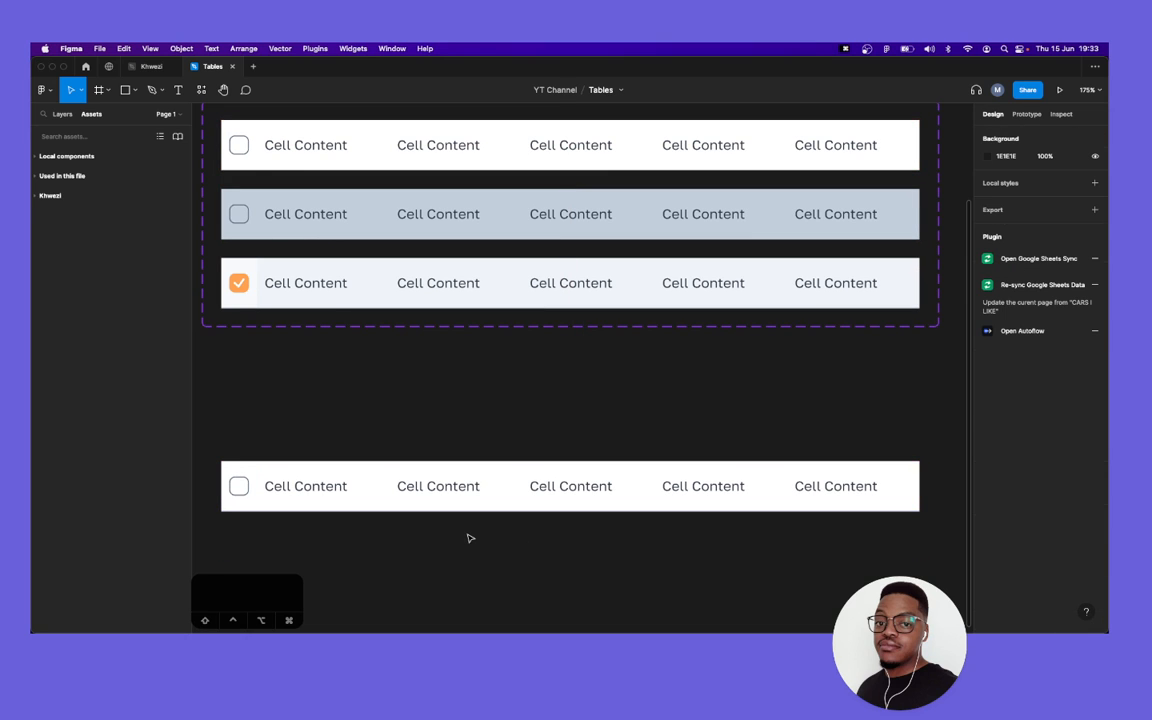
# Fetch the Cars I like spreadsheet with Google Sheets Sync, keeping the scope at Update current page only.
pyautogui.click(1035, 260)
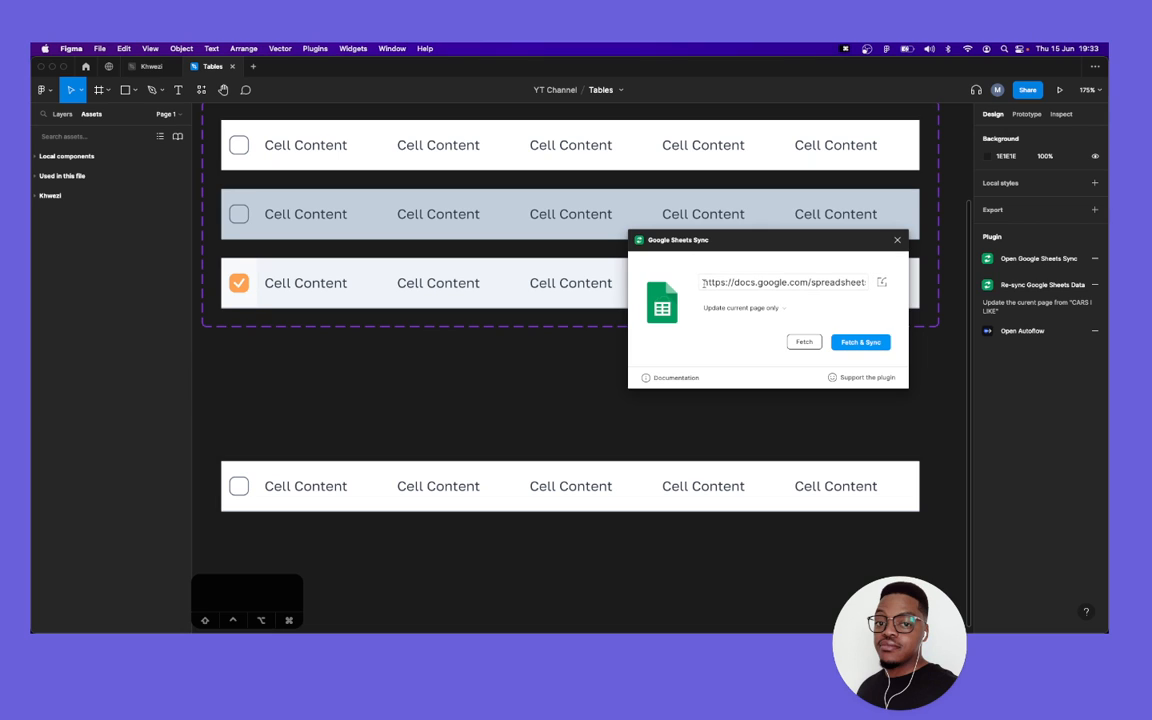
pyautogui.moveTo(703, 283); pyautogui.dragTo(818, 316)
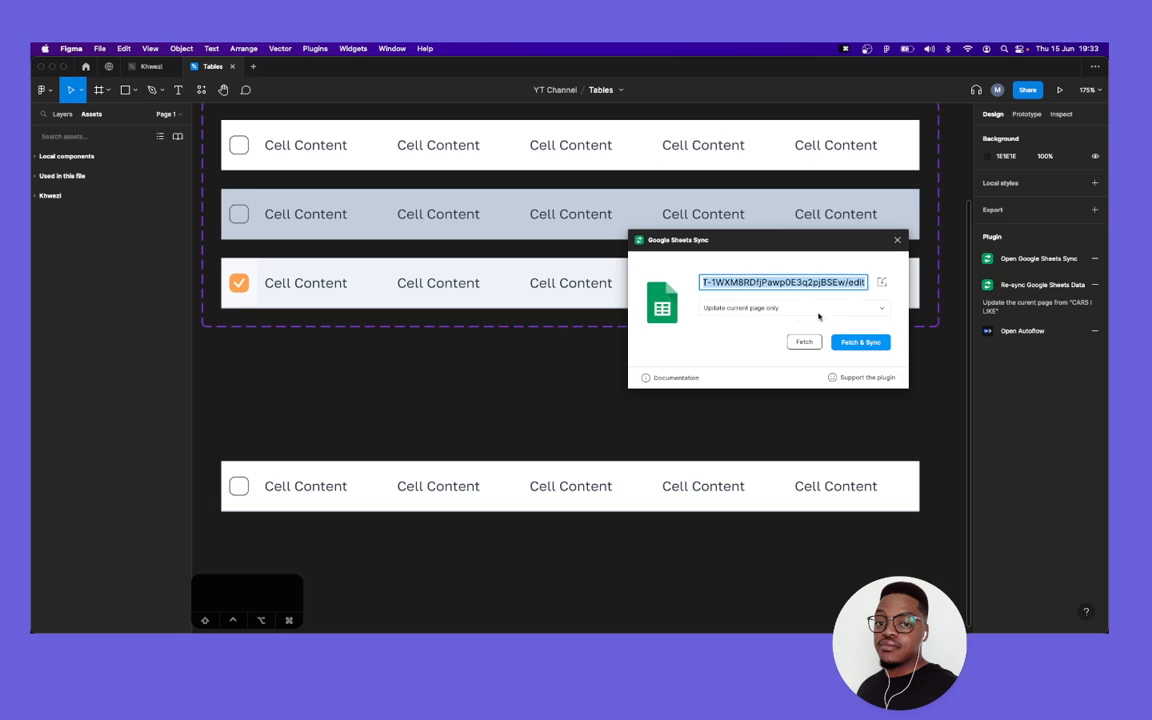
pyautogui.click(716, 326)
pyautogui.click(712, 309)
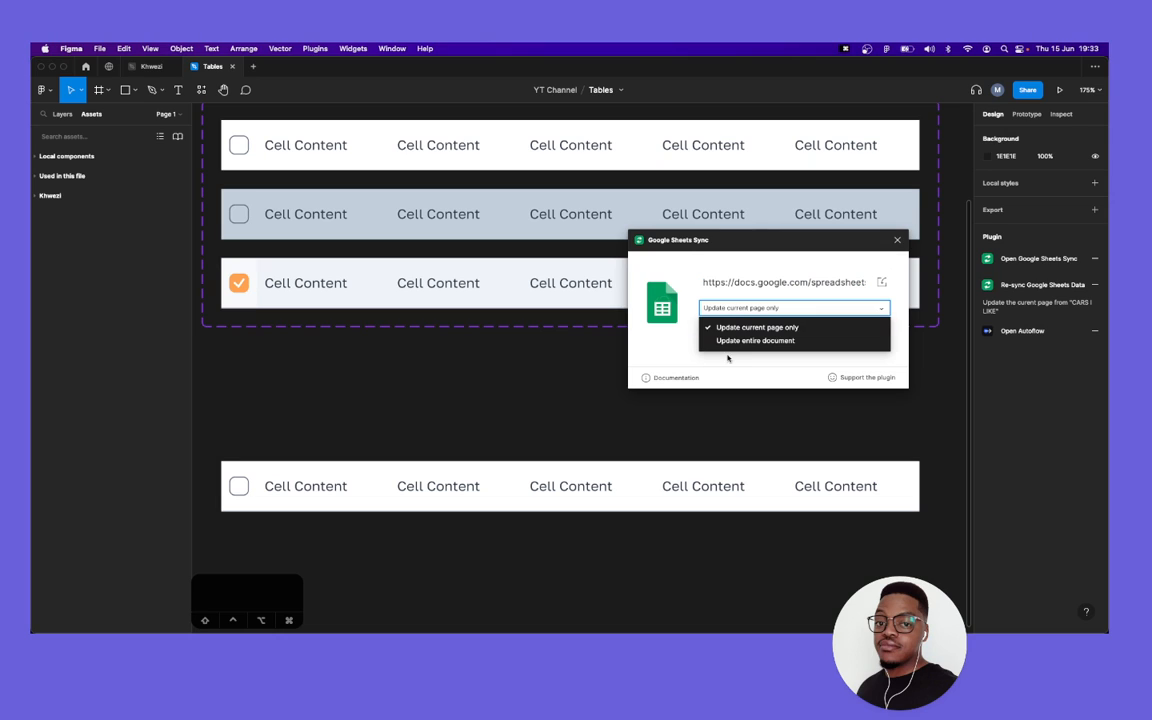
pyautogui.click(683, 349)
pyautogui.click(764, 311)
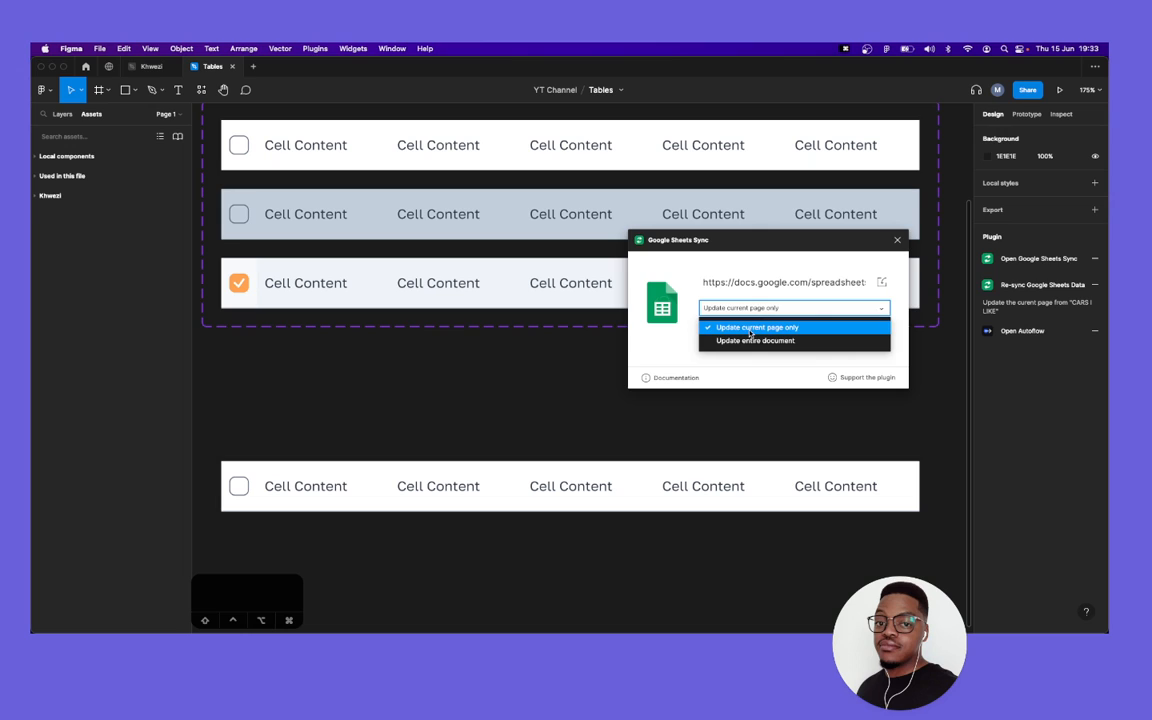
pyautogui.click(670, 350)
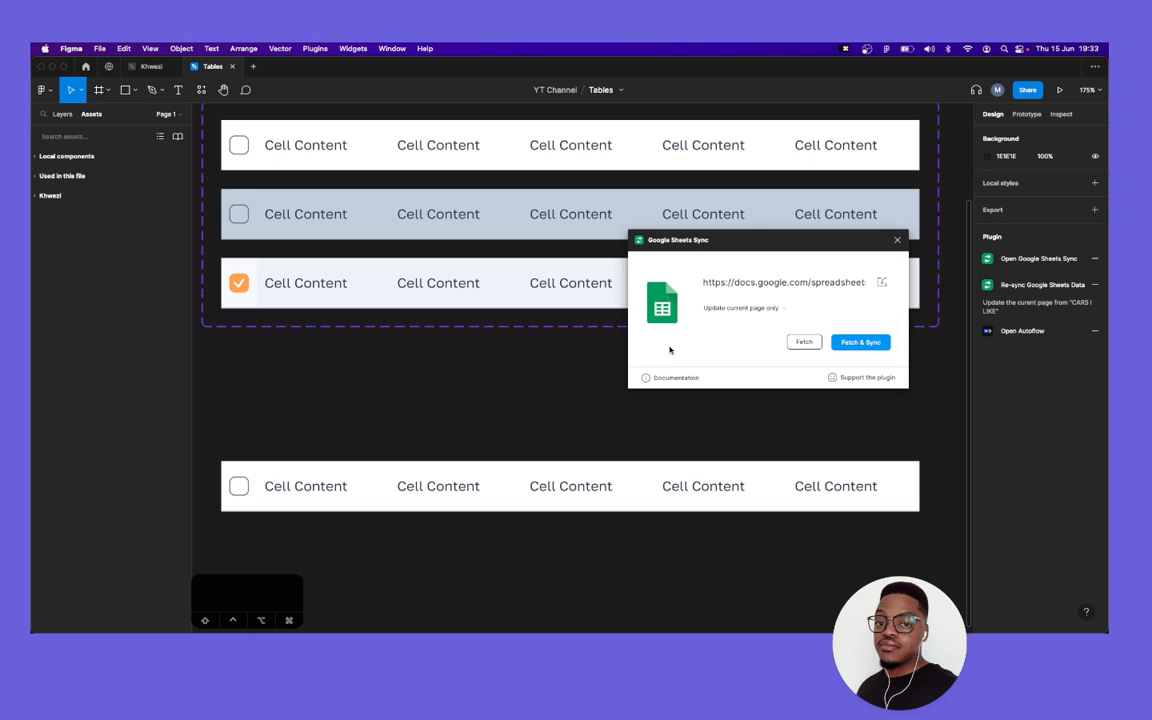
pyautogui.click(805, 342)
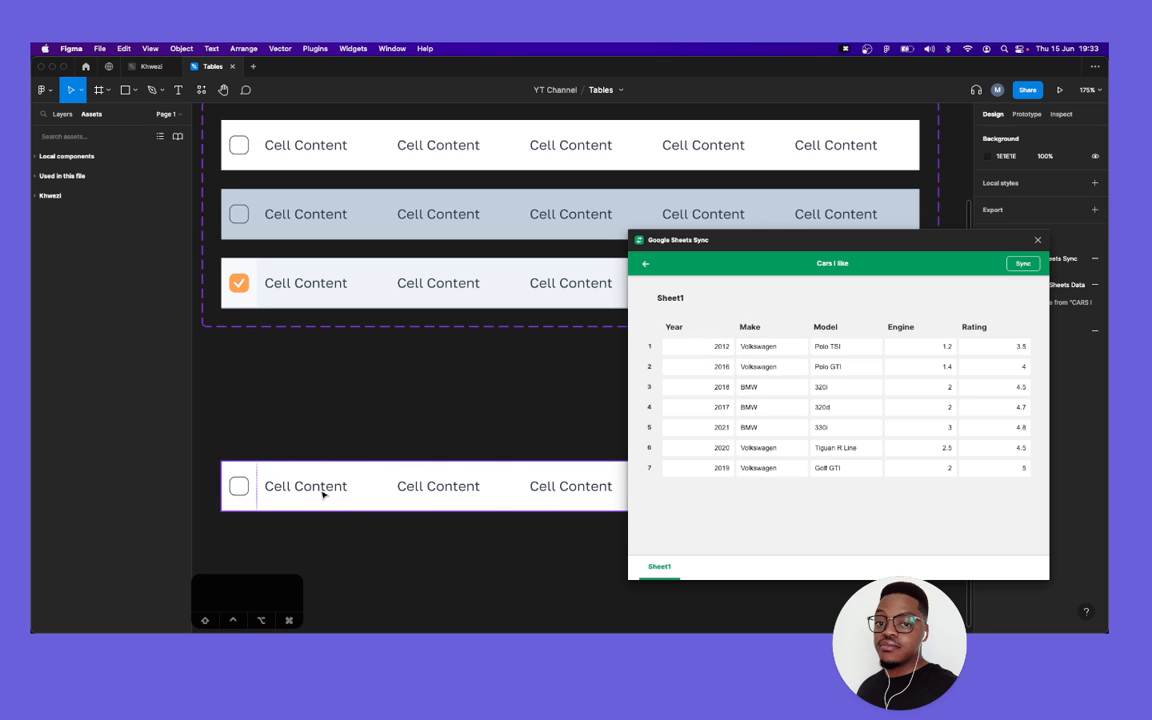
# Rename the first column's text layers in all three Row variants to #Year from the sheet's Year column and check them in the layer list.
pyautogui.scroll(3, 322, 493)
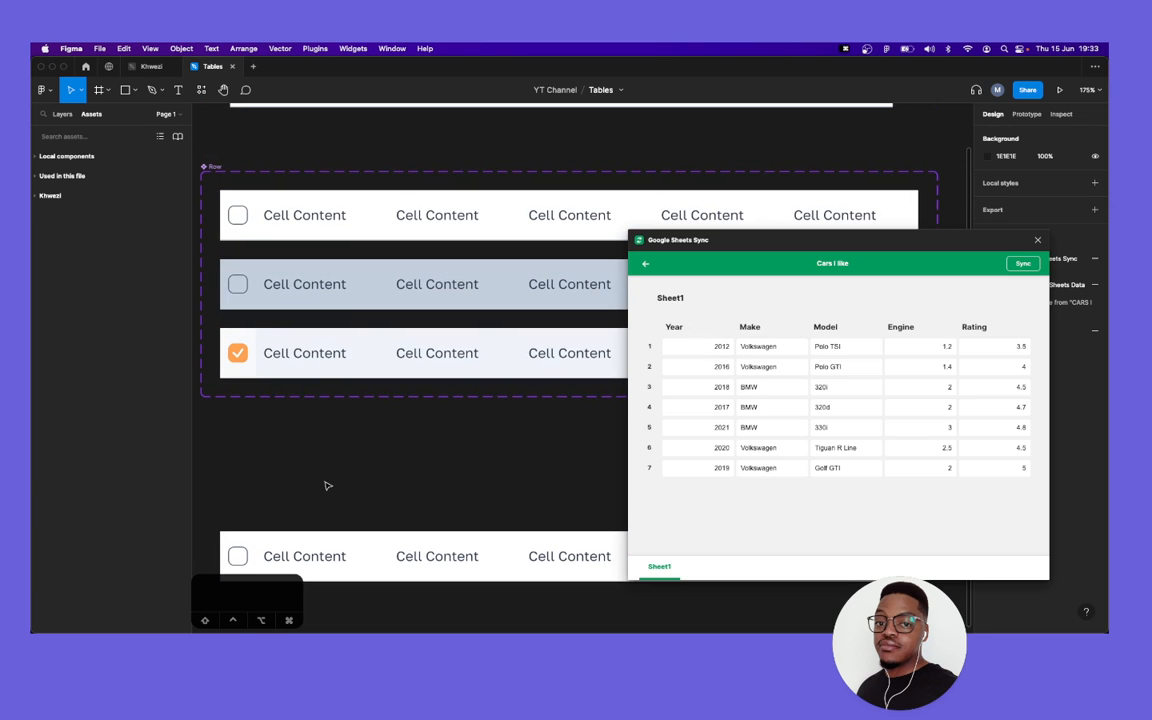
pyautogui.keyDown('shift'); pyautogui.keyDown('super'); pyautogui.click(320, 217); pyautogui.keyUp('super'); pyautogui.keyUp('shift')
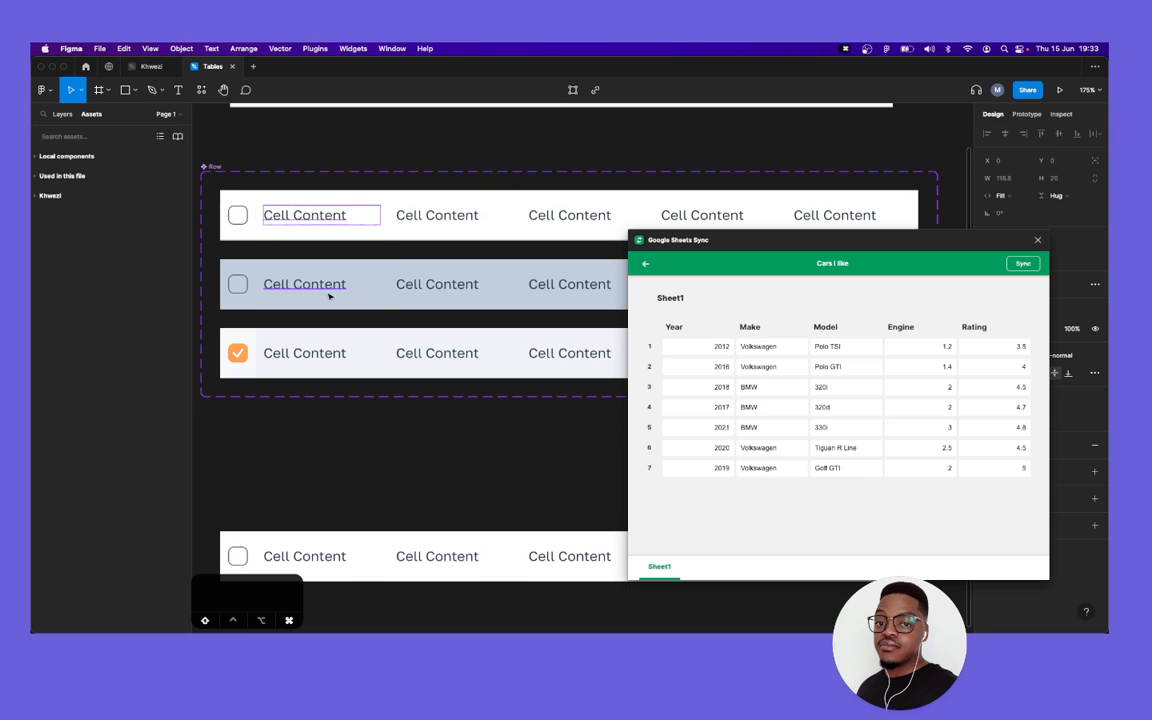
pyautogui.keyDown('shift'); pyautogui.keyDown('super'); pyautogui.click(328, 290); pyautogui.keyUp('super'); pyautogui.keyUp('shift')
pyautogui.keyDown('shift'); pyautogui.keyDown('super'); pyautogui.click(338, 358); pyautogui.keyUp('super'); pyautogui.keyUp('shift')
pyautogui.click(752, 328)
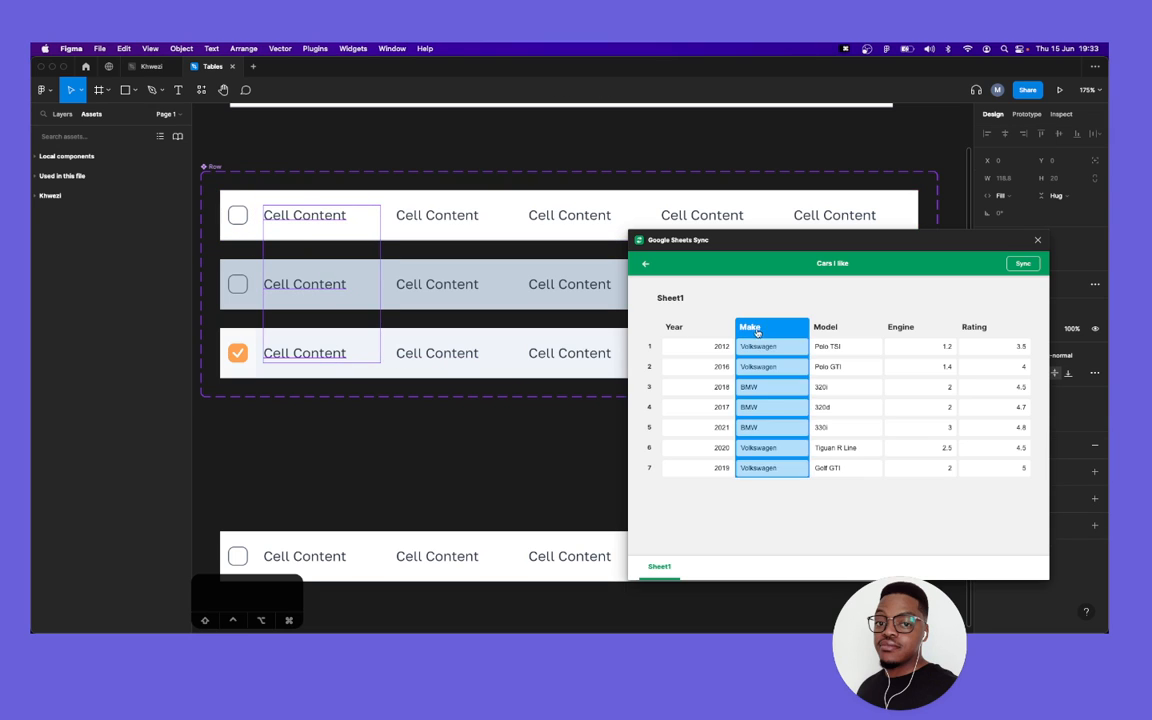
pyautogui.click(719, 331)
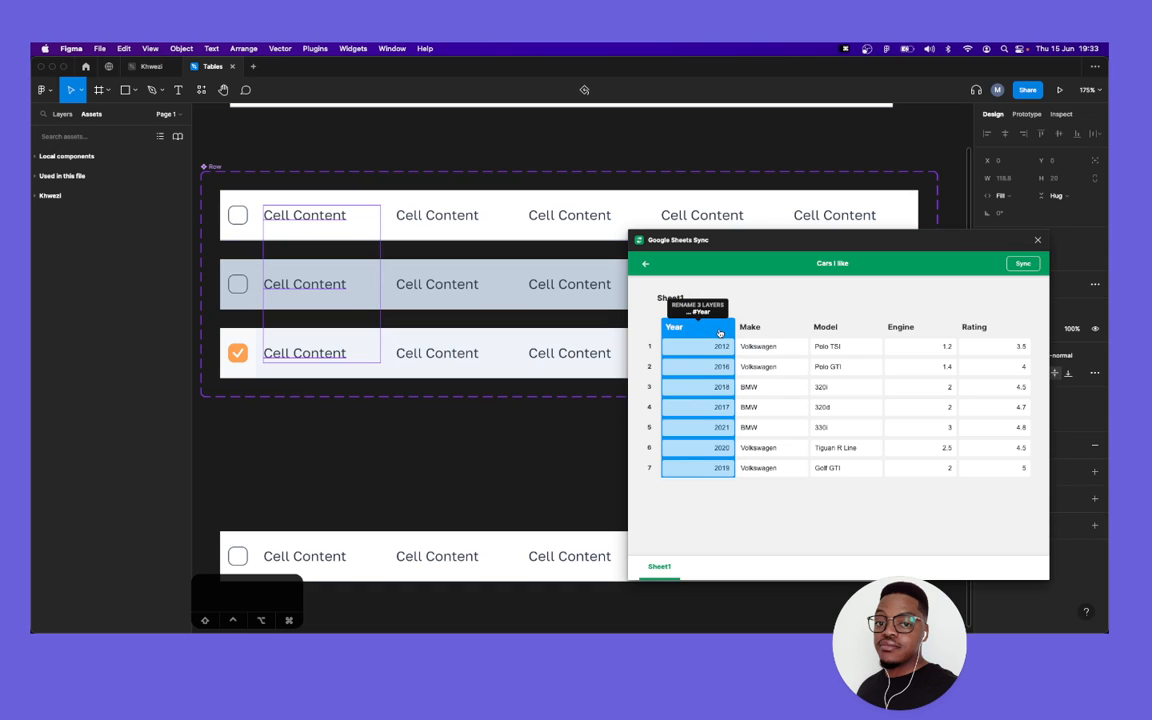
pyautogui.click(672, 298)
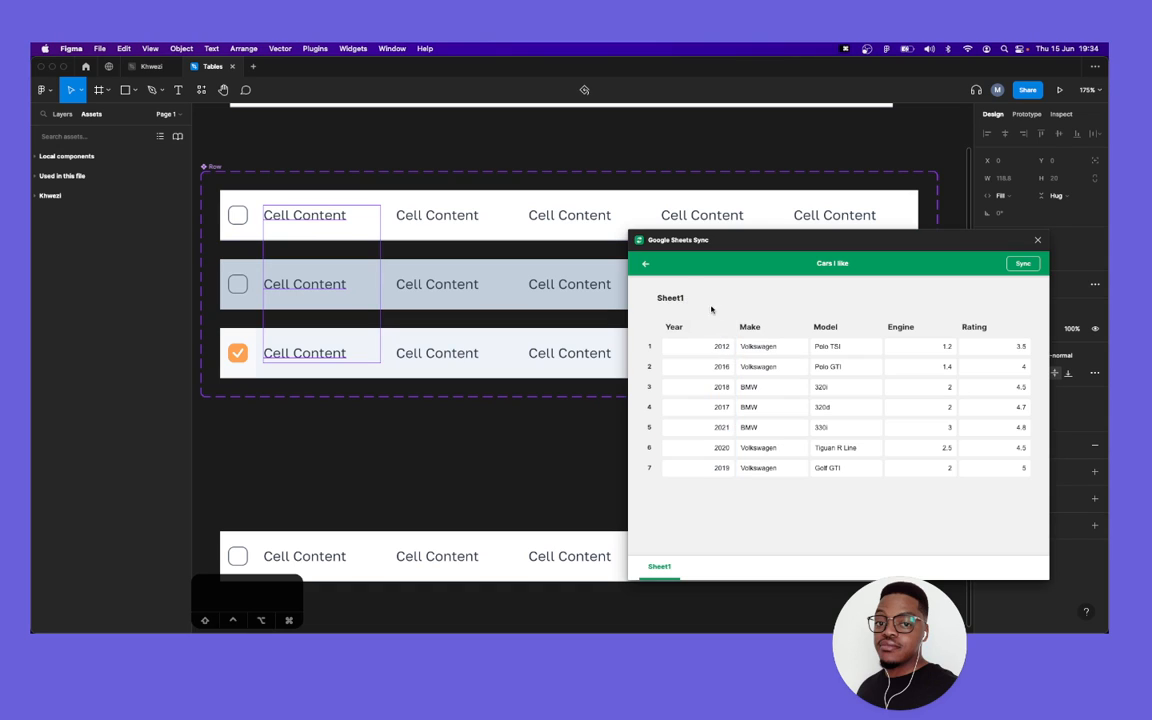
pyautogui.click(62, 114)
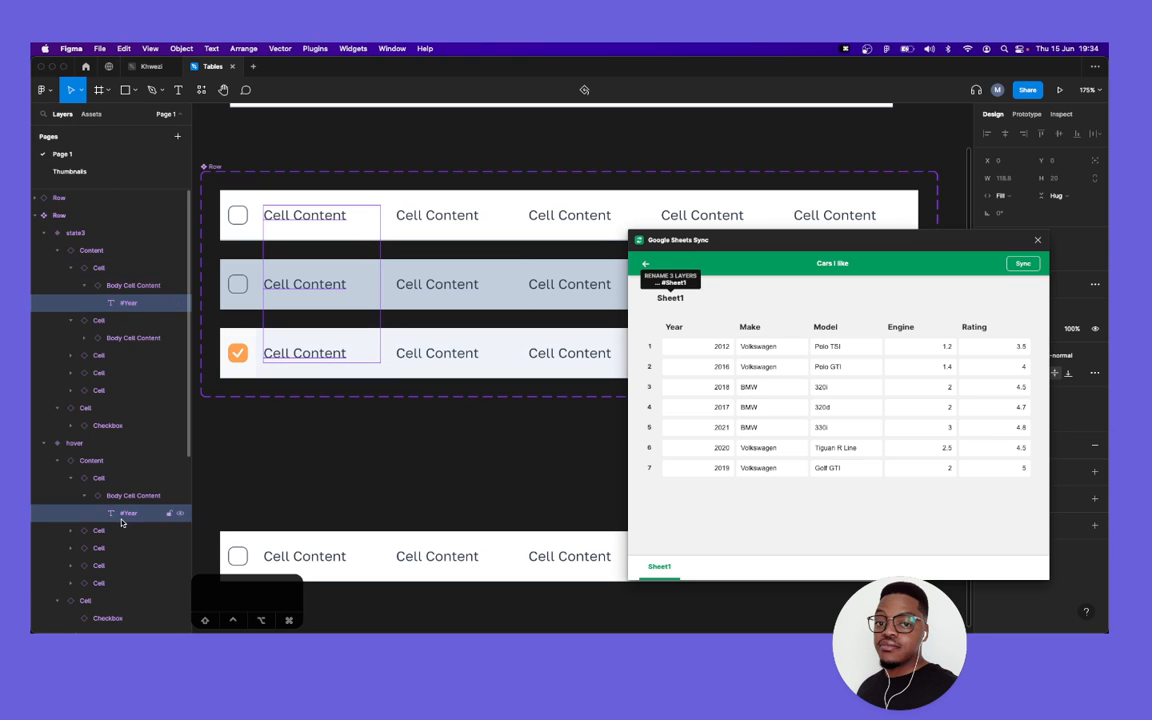
pyautogui.scroll(-3, 121, 520)
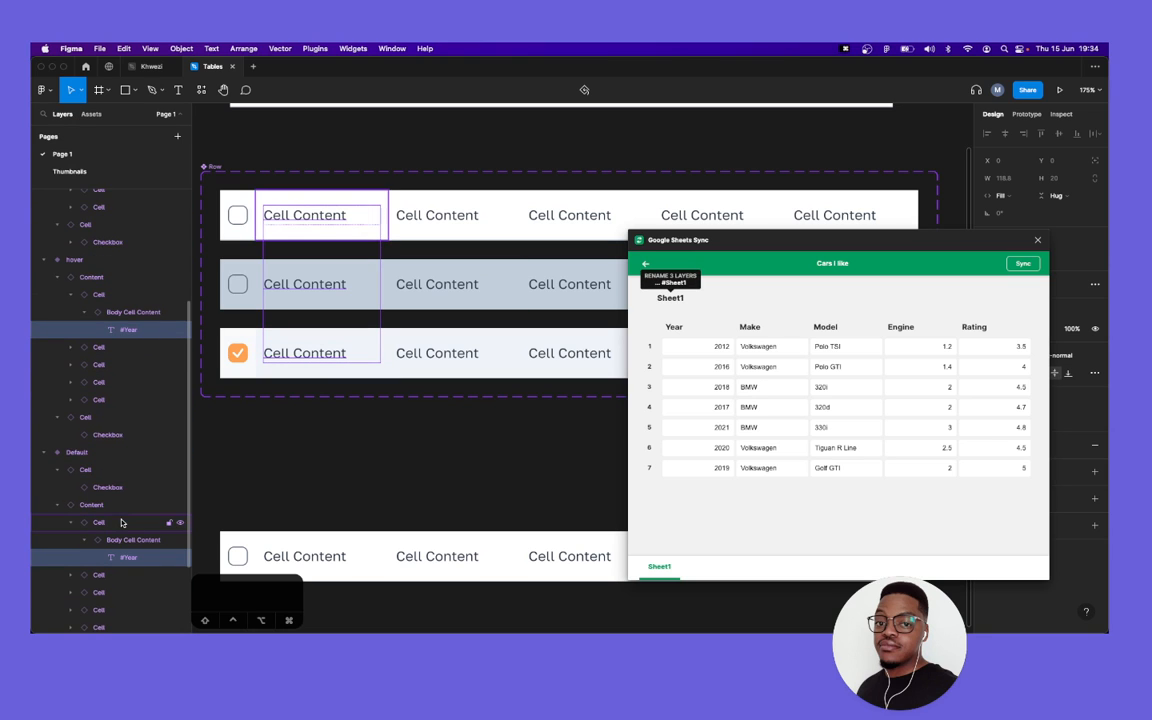
# Rename the second column's text layers in all three Row variants to #Make using the sheet's Make column.
pyautogui.click(459, 216)
pyautogui.press('Return')
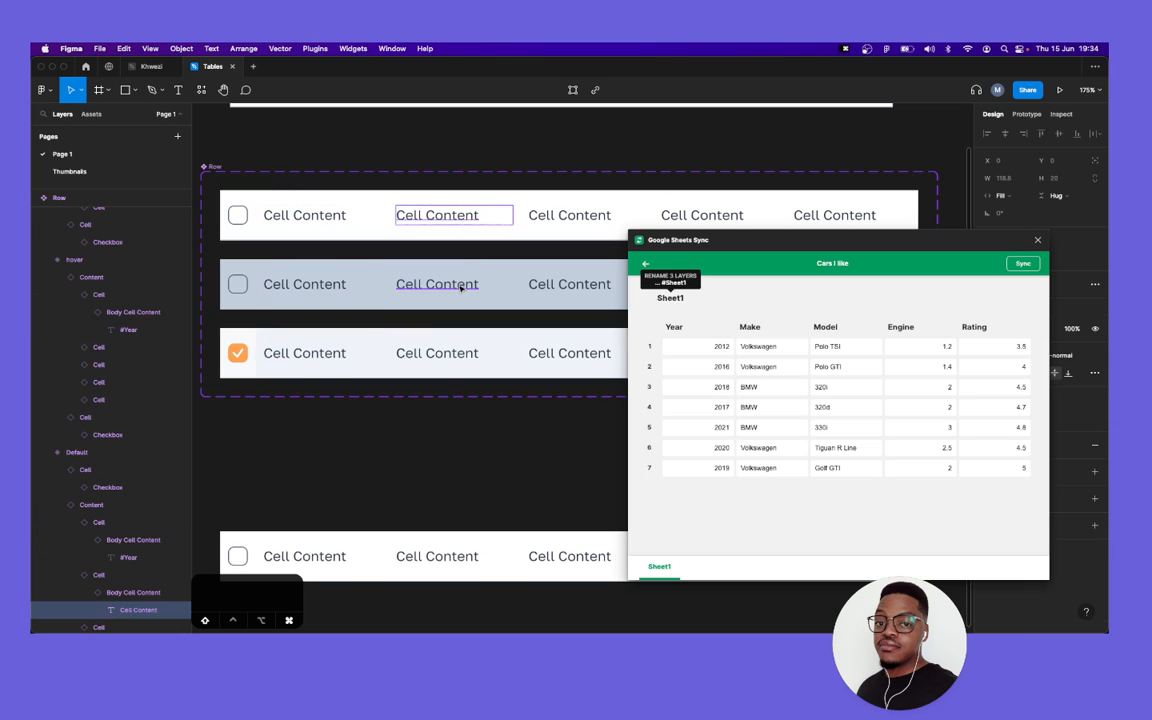
pyautogui.keyDown('shift'); pyautogui.click(462, 336); pyautogui.keyUp('shift')
pyautogui.keyDown('shift'); pyautogui.click(462, 356); pyautogui.keyUp('shift')
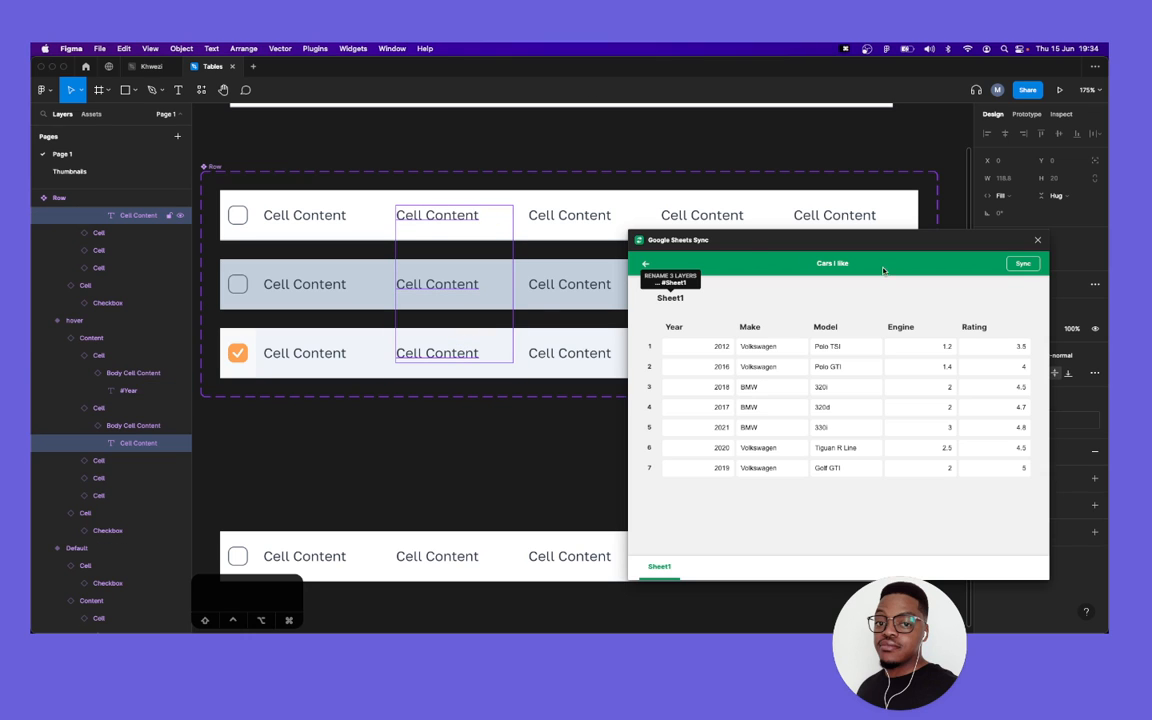
pyautogui.click(765, 330)
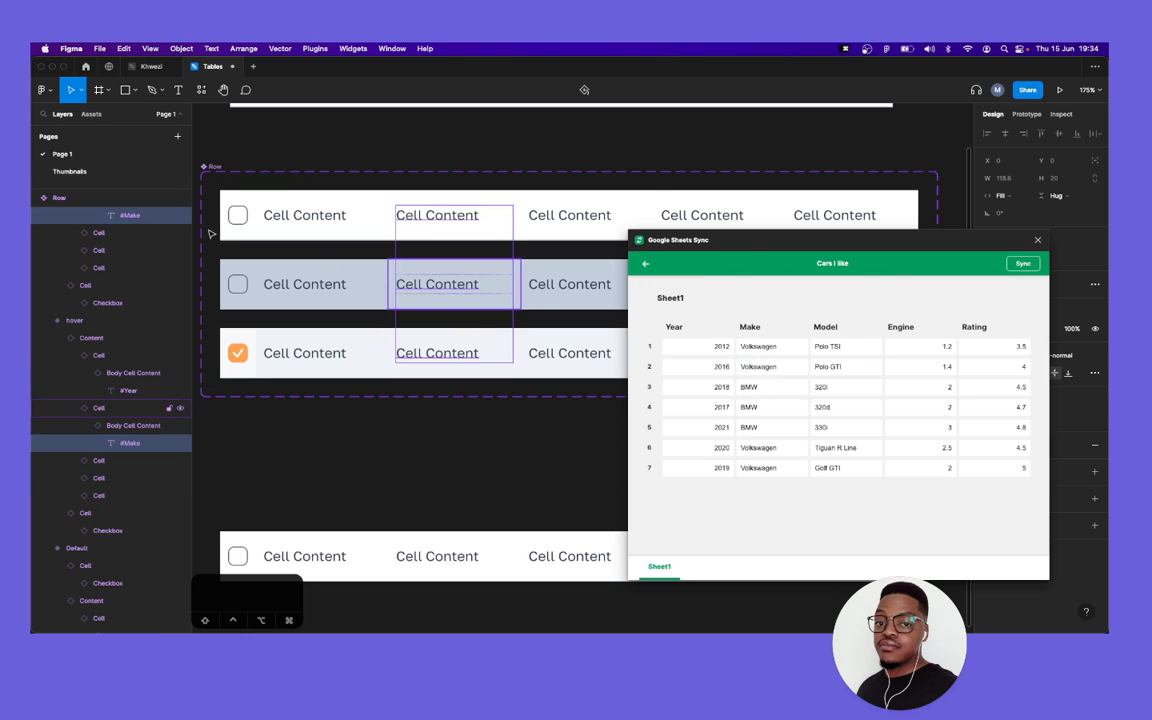
# Rename the third column's text layers in all three Row variants to #Model using the sheet's Model column.
pyautogui.click(570, 231)
pyautogui.hscroll(3, 570, 233)
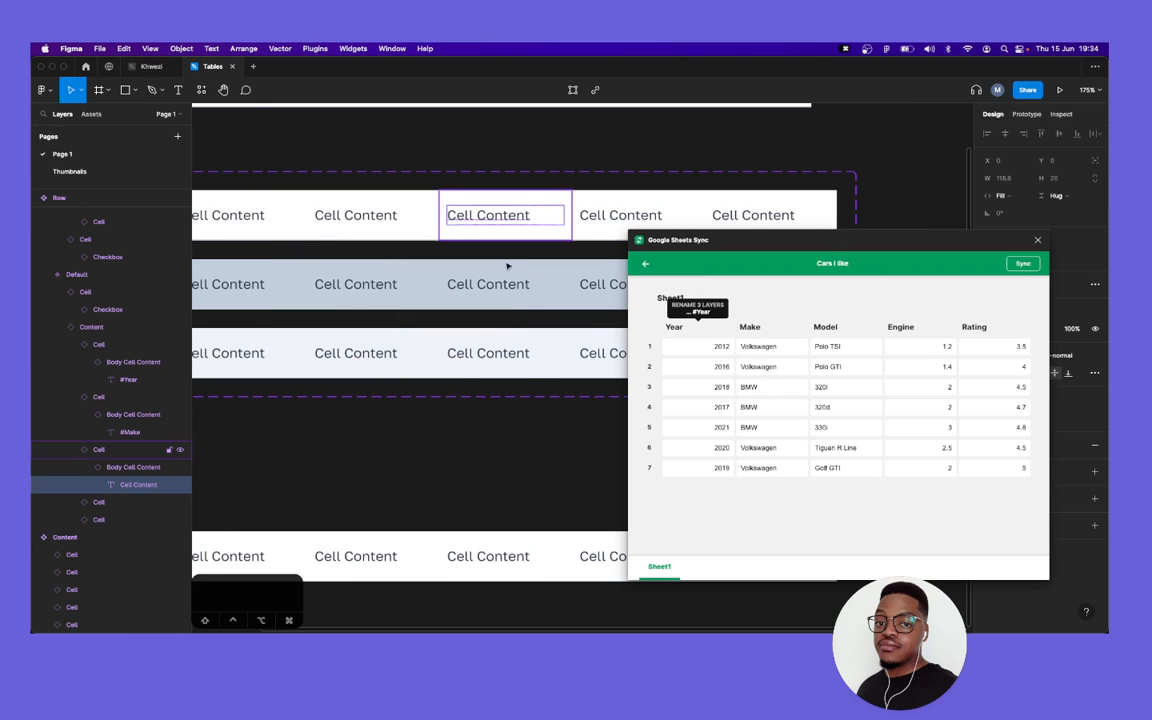
pyautogui.keyDown('shift'); pyautogui.click(478, 308); pyautogui.keyUp('shift')
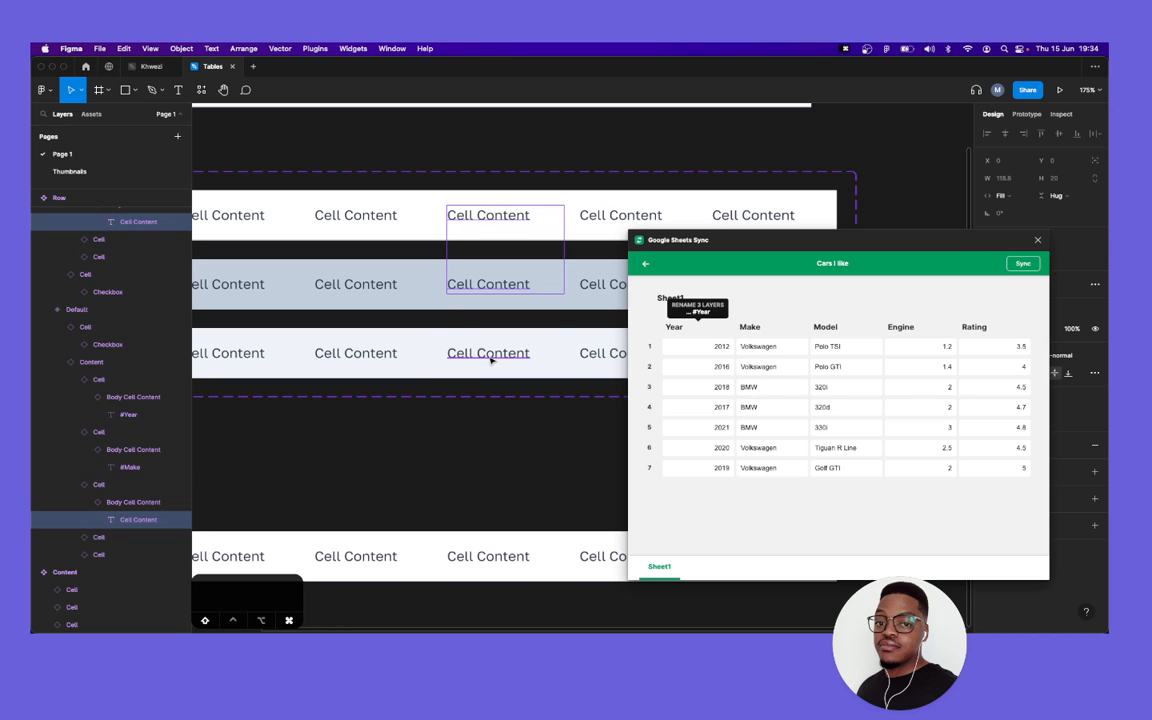
pyautogui.keyDown('shift'); pyautogui.click(491, 356); pyautogui.keyUp('shift')
pyautogui.click(836, 328)
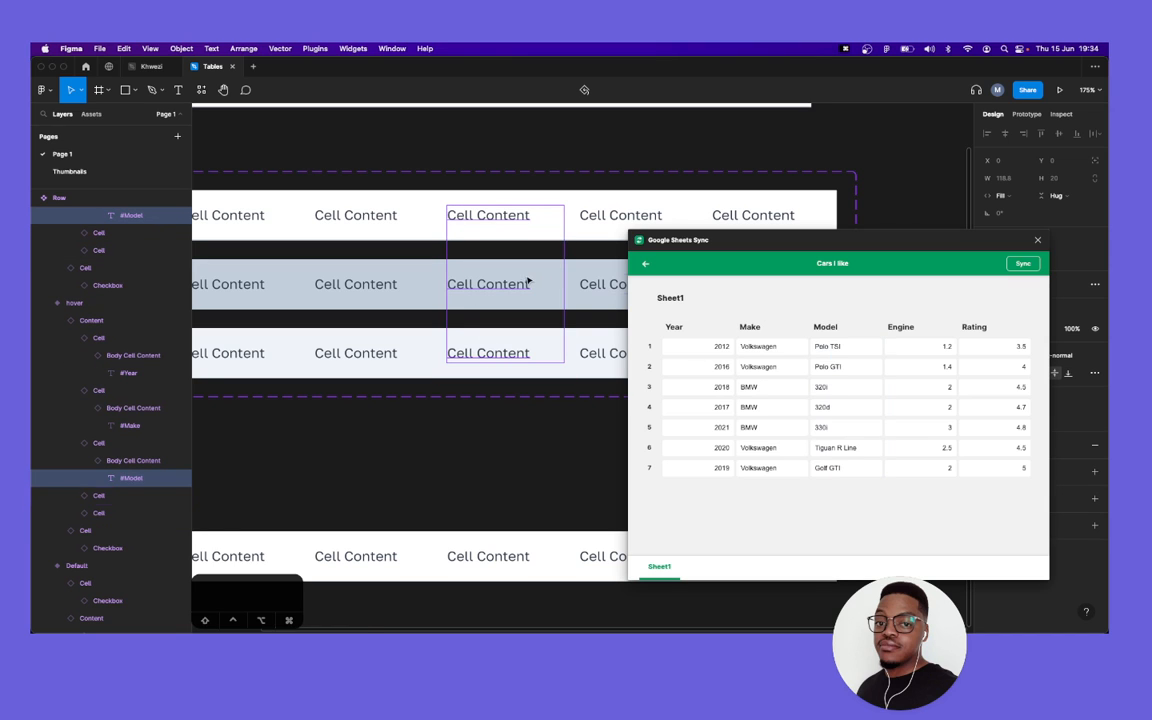
# Rename the fourth column's text layers in all three Row variants to #Engine using the sheet's Engine column.
pyautogui.hscroll(3, 527, 283)
pyautogui.click(473, 137)
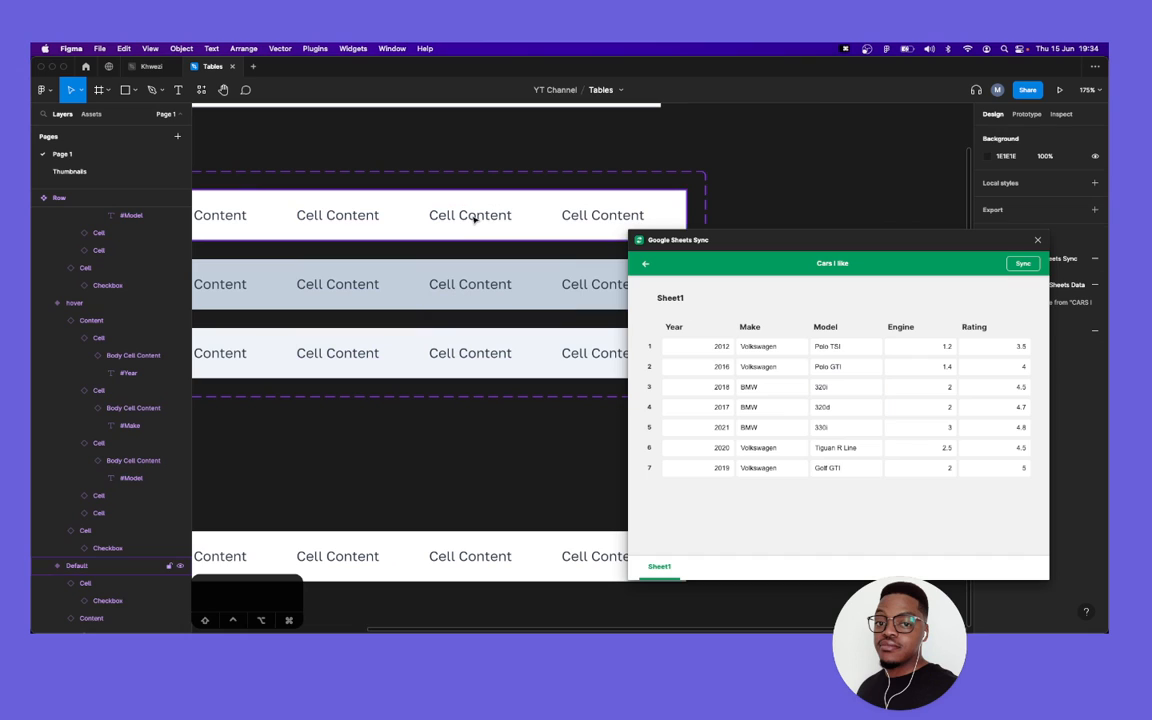
pyautogui.click(474, 219)
pyautogui.keyDown('super'); pyautogui.click(474, 219); pyautogui.keyUp('super')
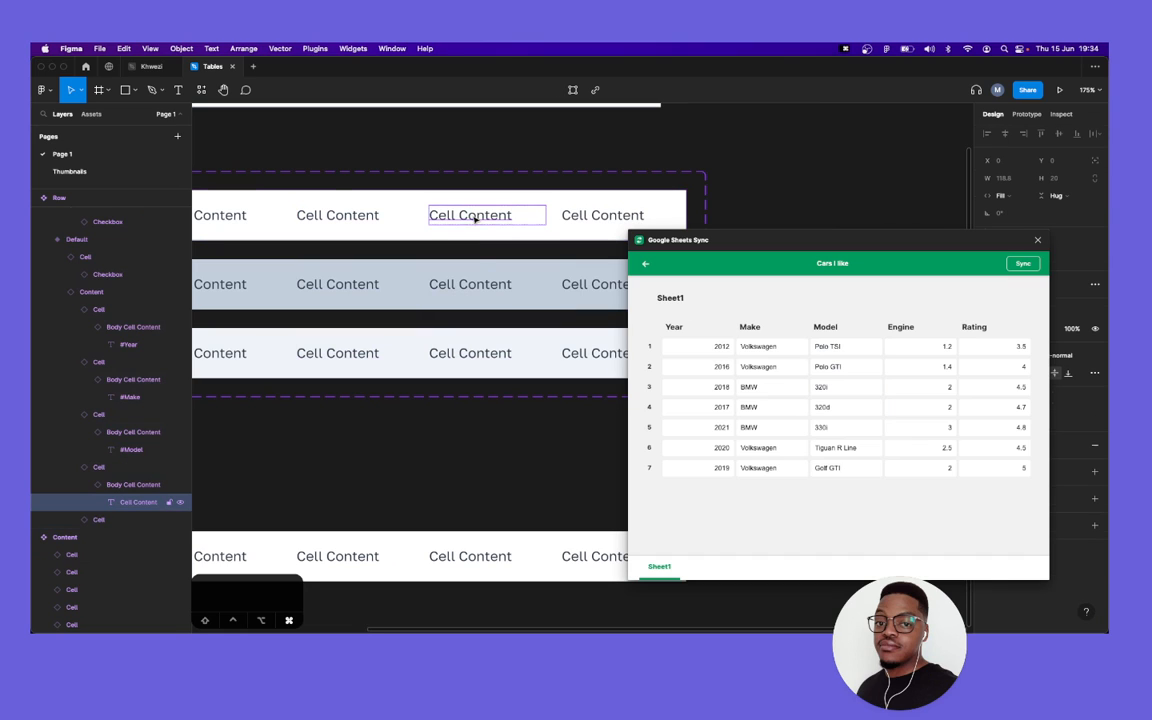
pyautogui.keyDown('shift'); pyautogui.keyDown('super'); pyautogui.click(484, 291); pyautogui.keyUp('super'); pyautogui.keyUp('shift')
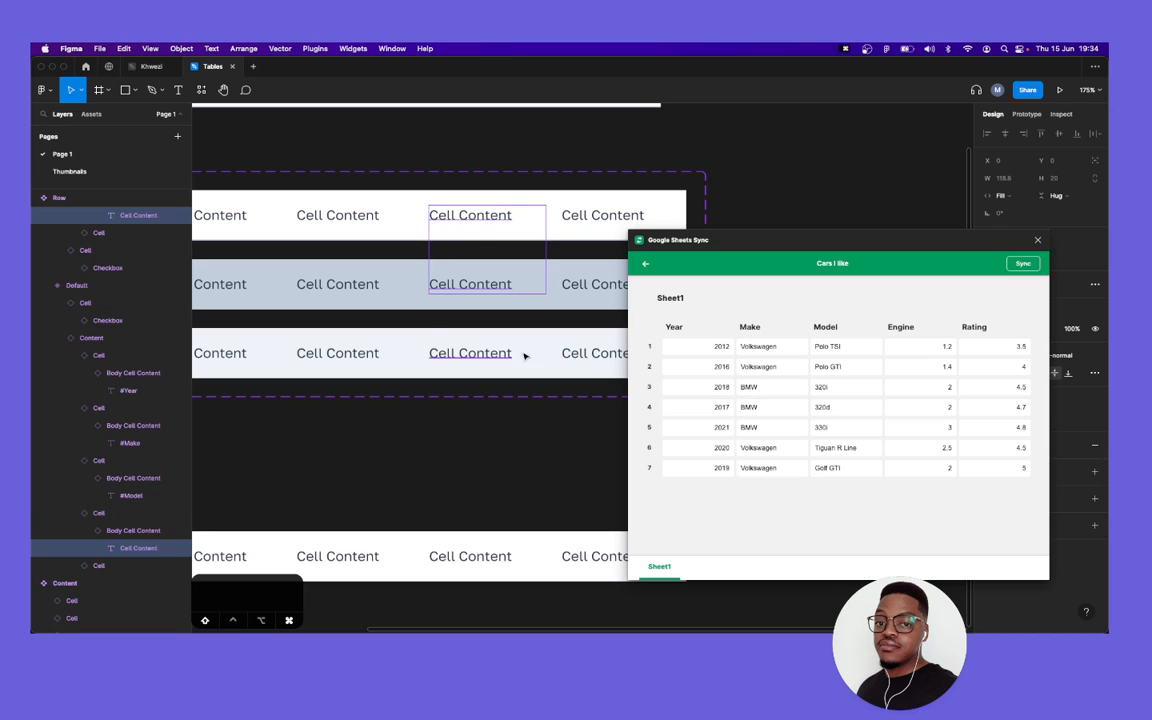
pyautogui.keyDown('shift'); pyautogui.keyDown('super'); pyautogui.click(520, 355); pyautogui.keyUp('super'); pyautogui.keyUp('shift')
pyautogui.click(900, 327)
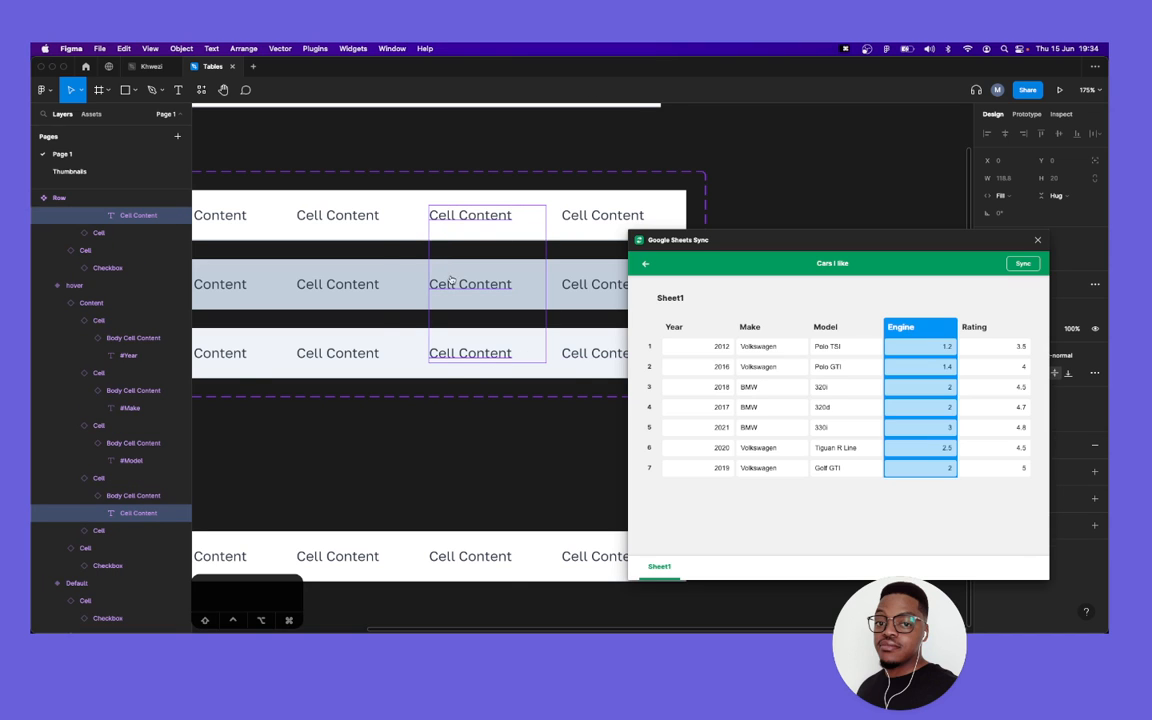
# Rename the fifth column's text layers in all three Row variants to #Rating using the sheet's Rating column.
pyautogui.hscroll(3, 451, 281)
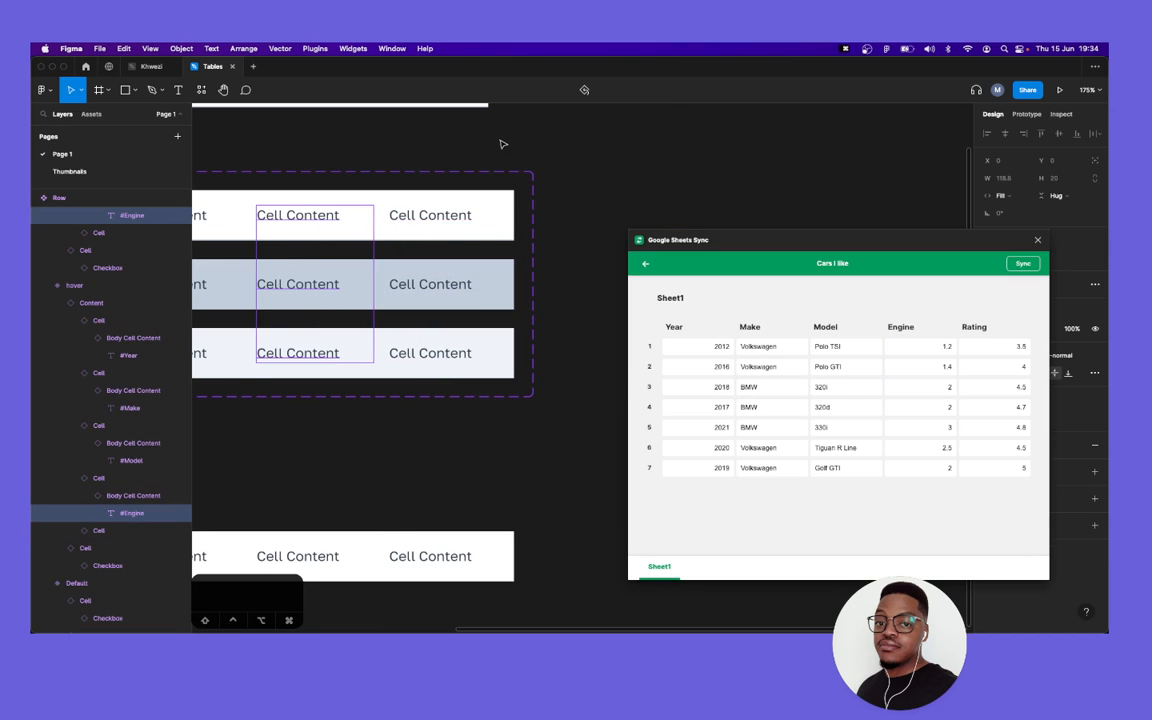
pyautogui.keyDown('super'); pyautogui.click(445, 215); pyautogui.keyUp('super')
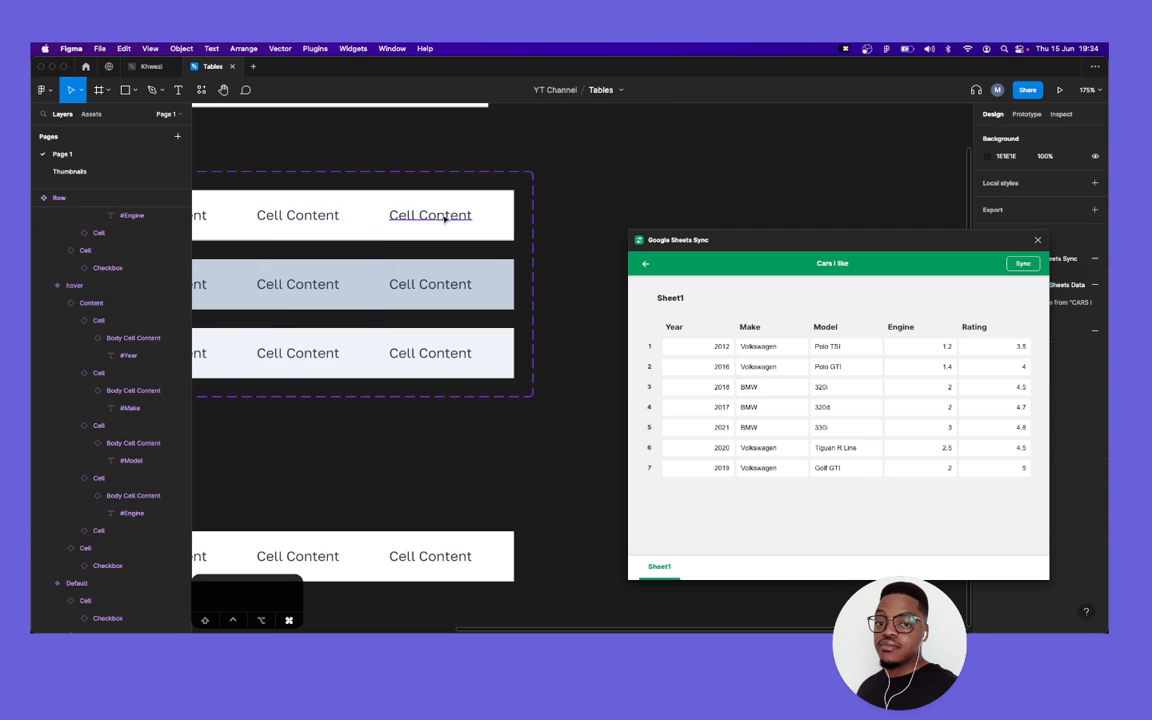
pyautogui.keyDown('shift'); pyautogui.keyDown('super'); pyautogui.click(451, 288); pyautogui.keyUp('super'); pyautogui.keyUp('shift')
pyautogui.keyDown('shift'); pyautogui.keyDown('super'); pyautogui.click(452, 360); pyautogui.keyUp('super'); pyautogui.keyUp('shift')
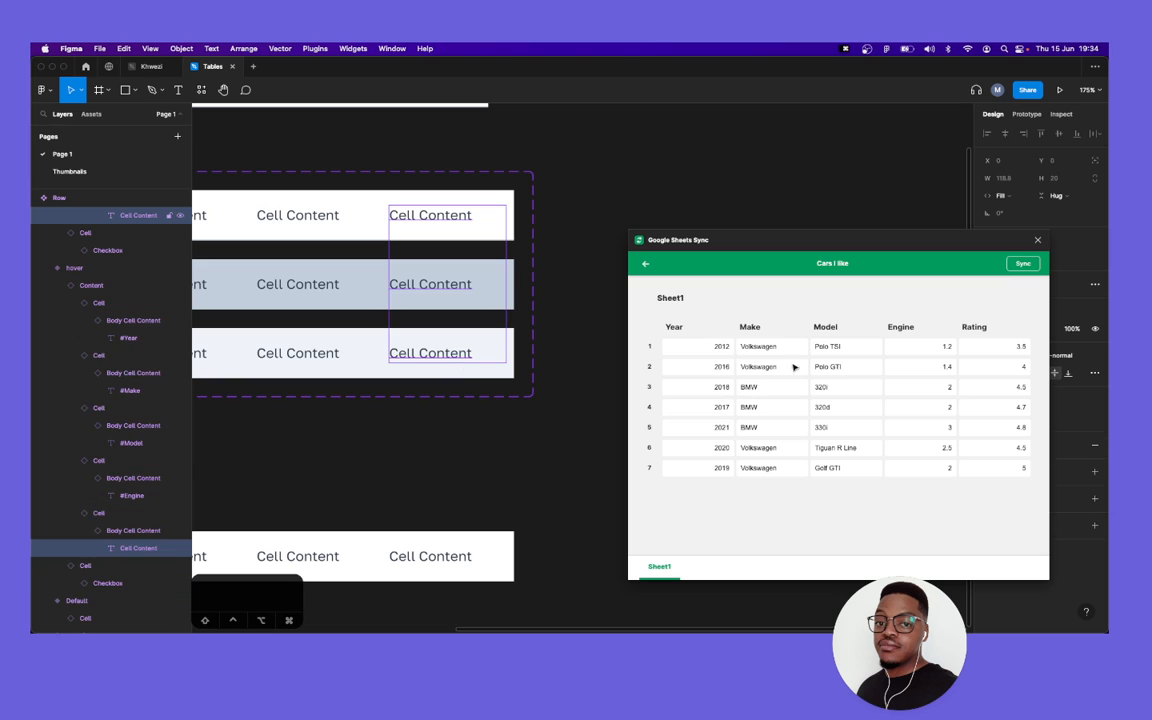
pyautogui.click(1021, 330)
pyautogui.click(985, 300)
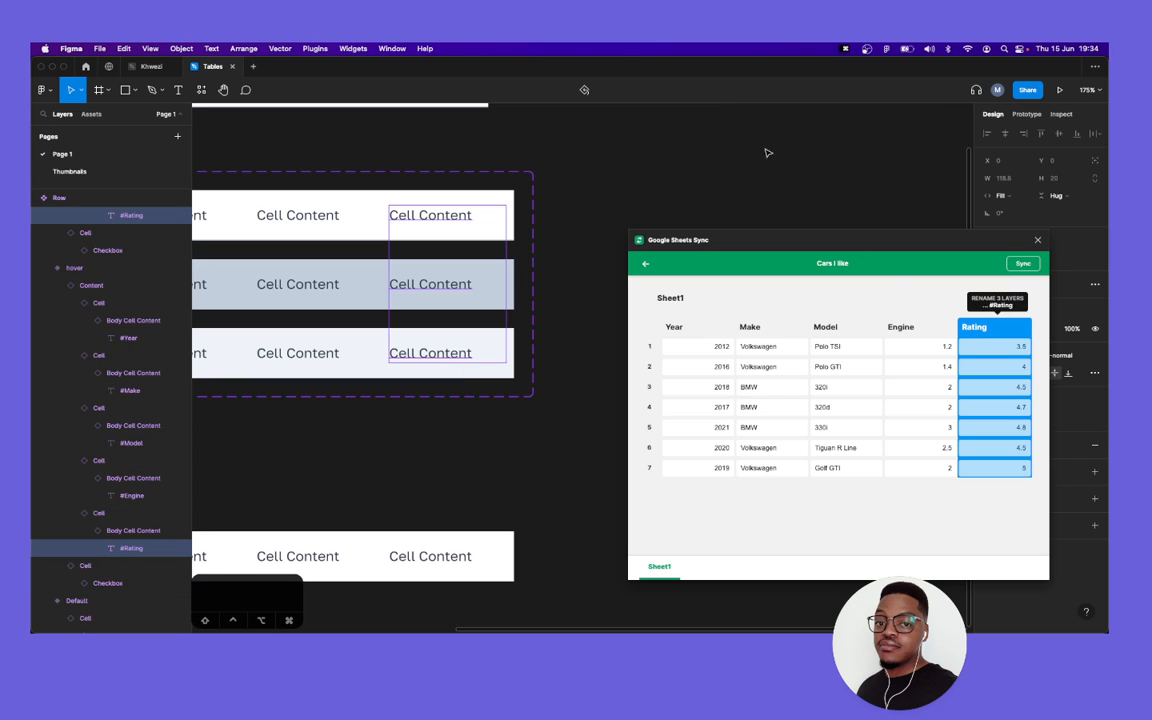
pyautogui.click(764, 148)
# Wrap the single Row below the variant set in an auto layout frame.
pyautogui.scroll(-5, 625, 136)
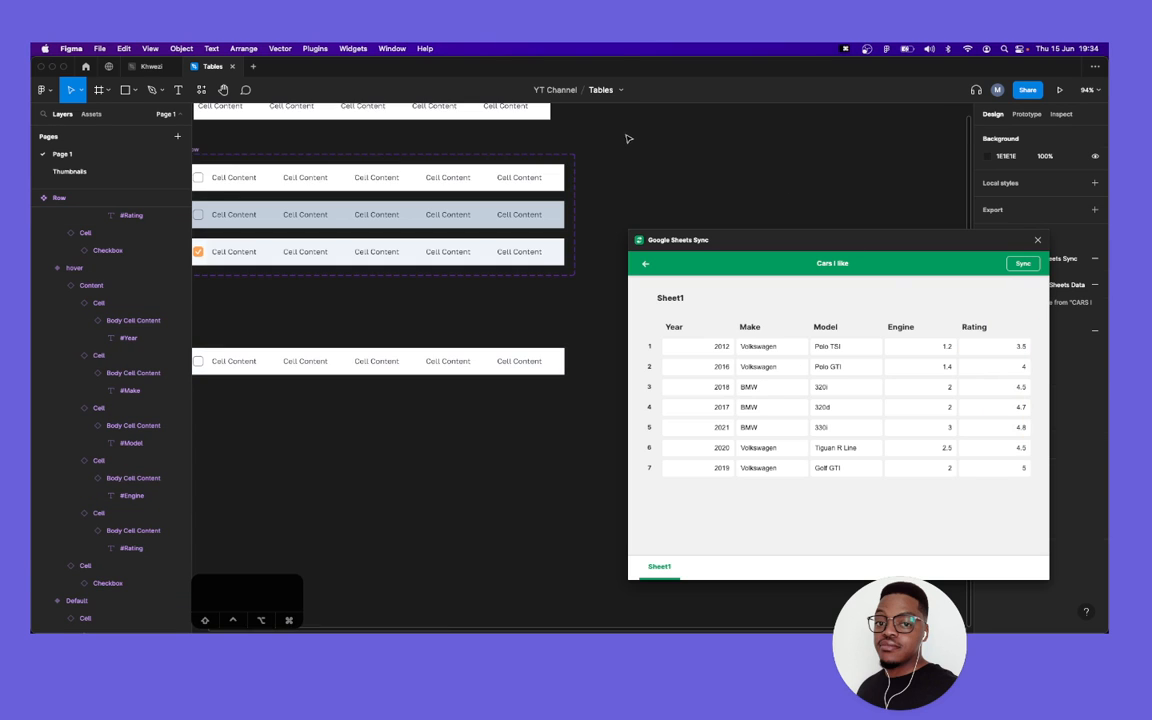
pyautogui.hscroll(-3, 392, 355)
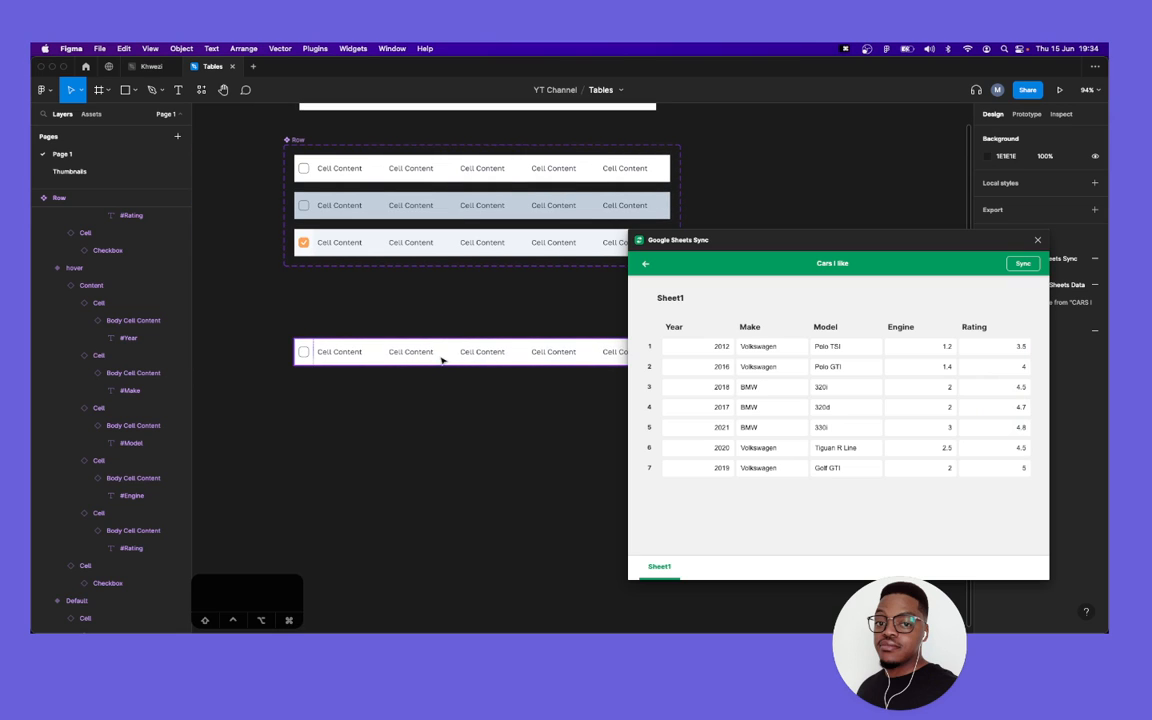
pyautogui.click(433, 359)
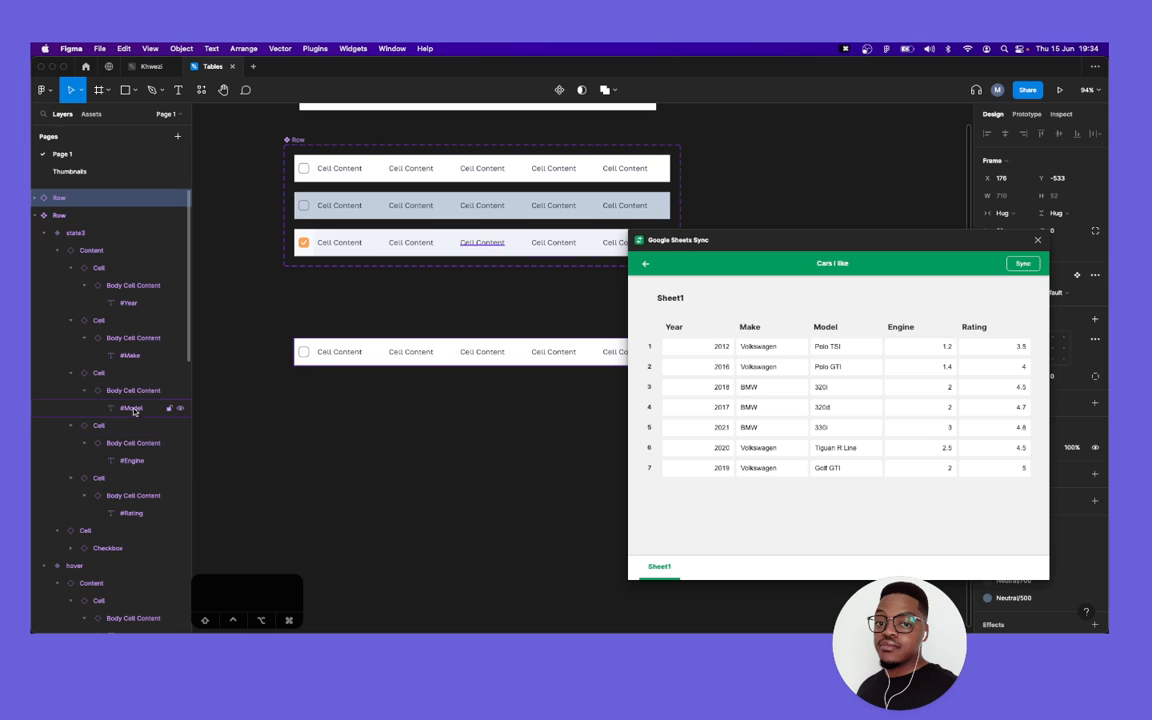
pyautogui.hscroll(3, 473, 417)
pyautogui.scroll(2, 473, 417)
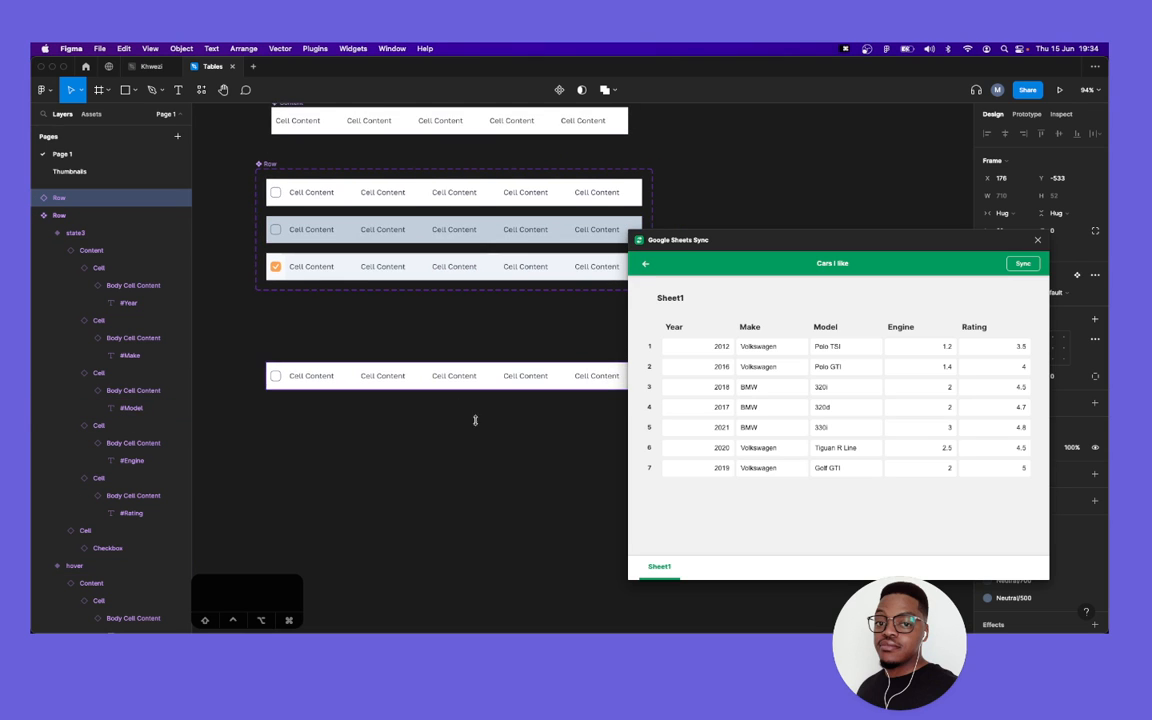
pyautogui.hscroll(2, 315, 376)
pyautogui.scroll(-1, 315, 376)
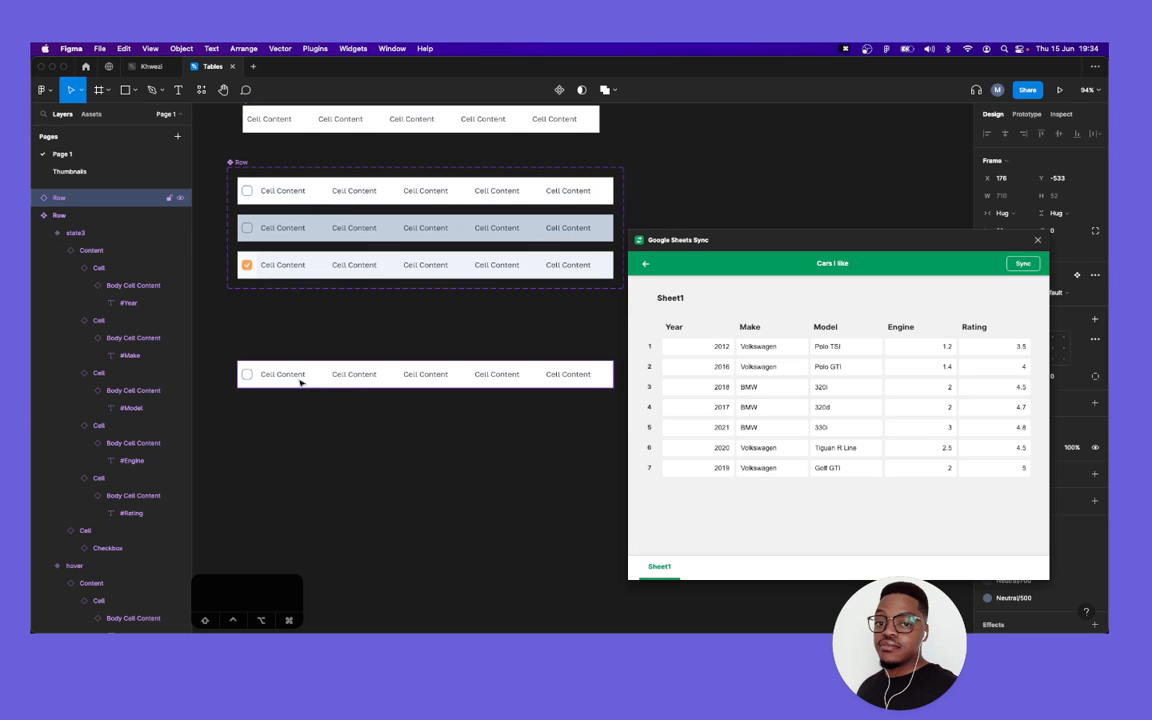
pyautogui.click(387, 329)
pyautogui.click(340, 370)
pyautogui.hotkey('shift', 'a')
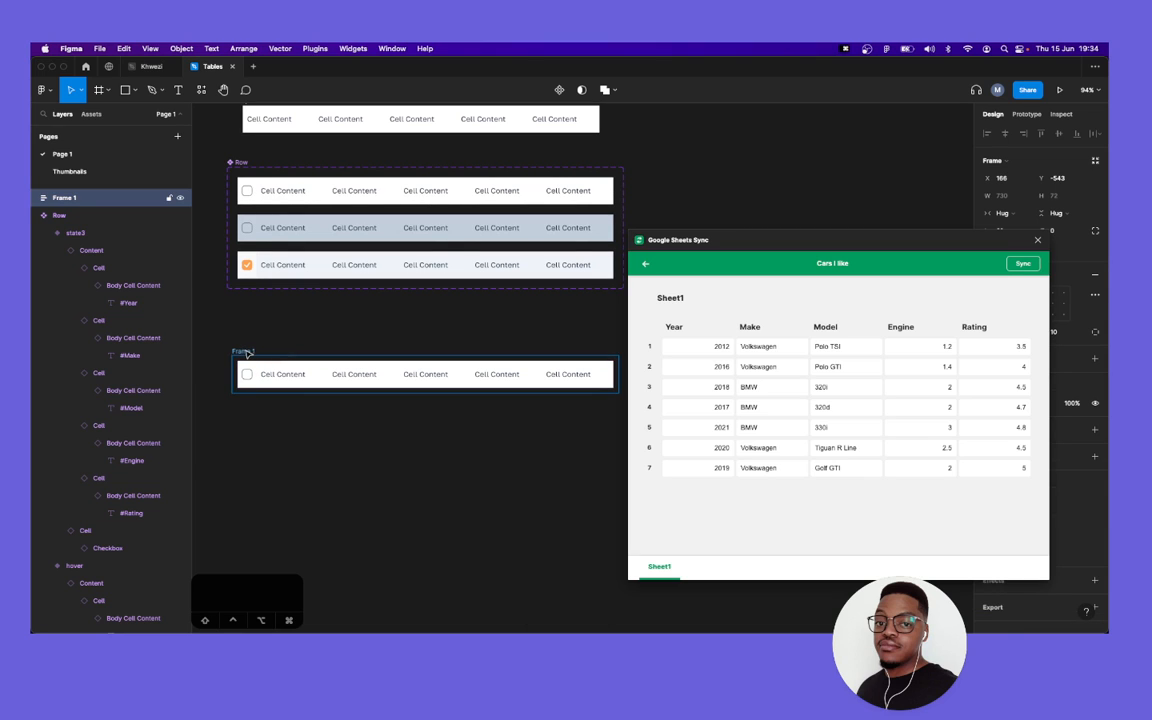
# Rename the new auto layout frame around the single Row to @#.
pyautogui.doubleClick(245, 352)
pyautogui.write('3')
pyautogui.press('BackSpace')
pyautogui.write('#')
pyautogui.click(339, 342)
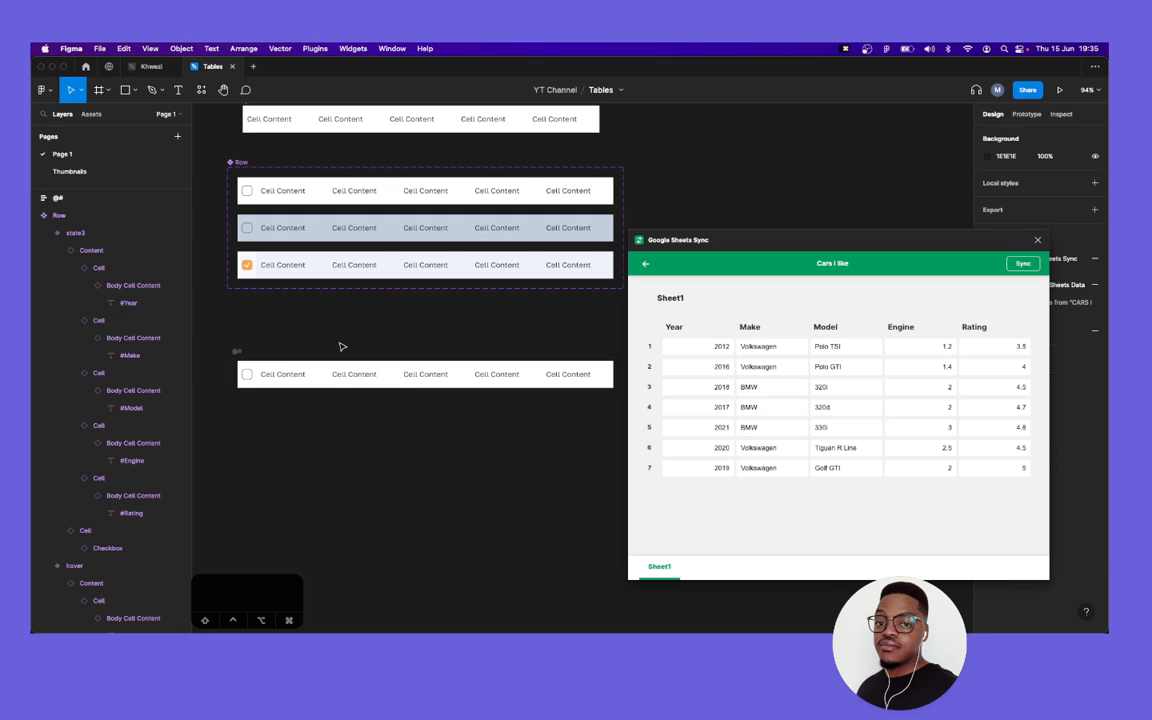
# Set the @# frame's auto layout item spacing and its horizontal and vertical padding to 0.
pyautogui.click(244, 354)
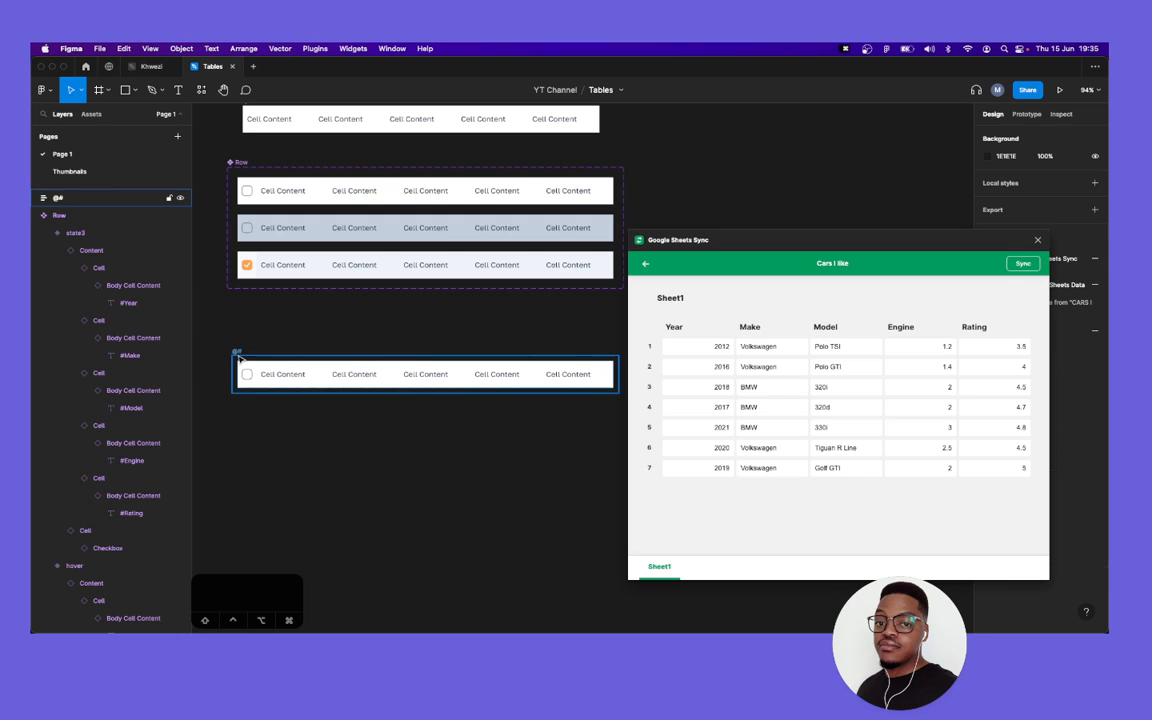
pyautogui.moveTo(807, 266); pyautogui.dragTo(620, 404)
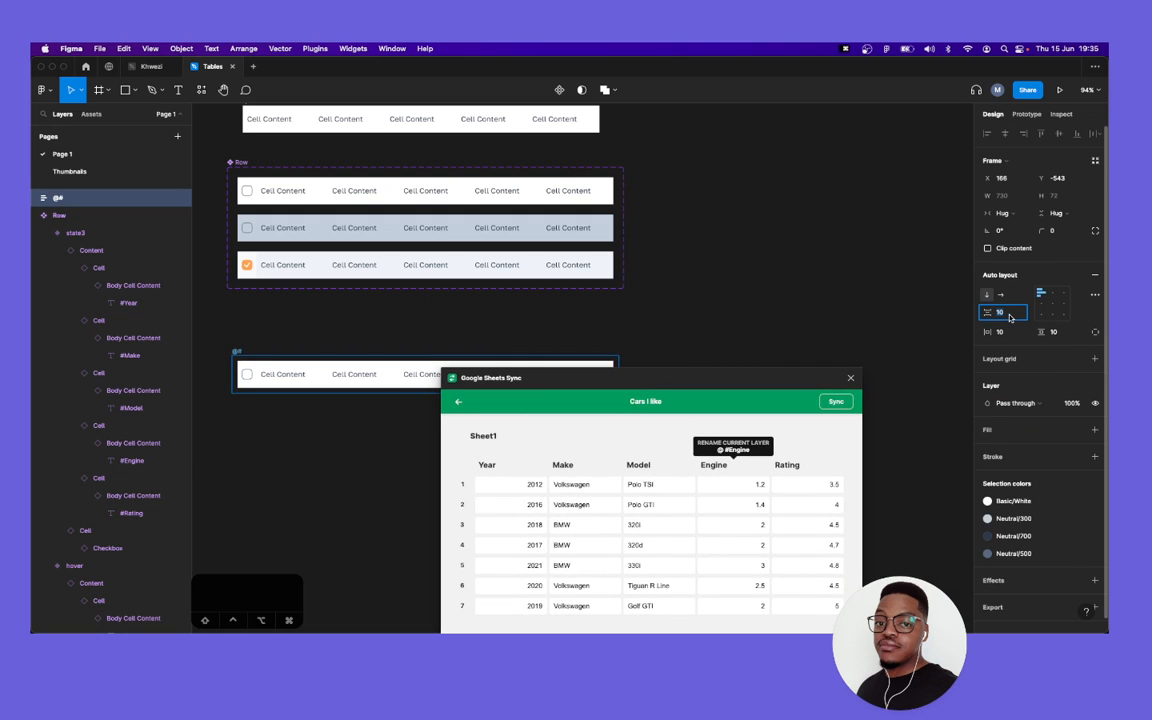
pyautogui.write('0')
pyautogui.press('Tab')
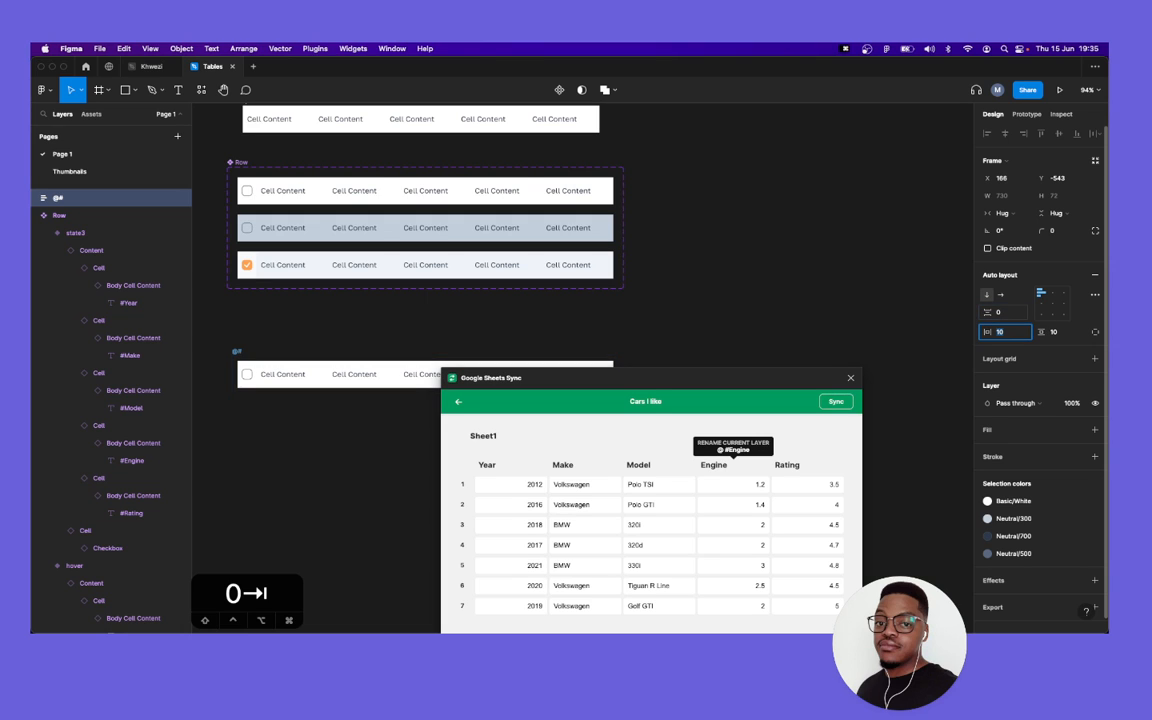
pyautogui.press('super+0')
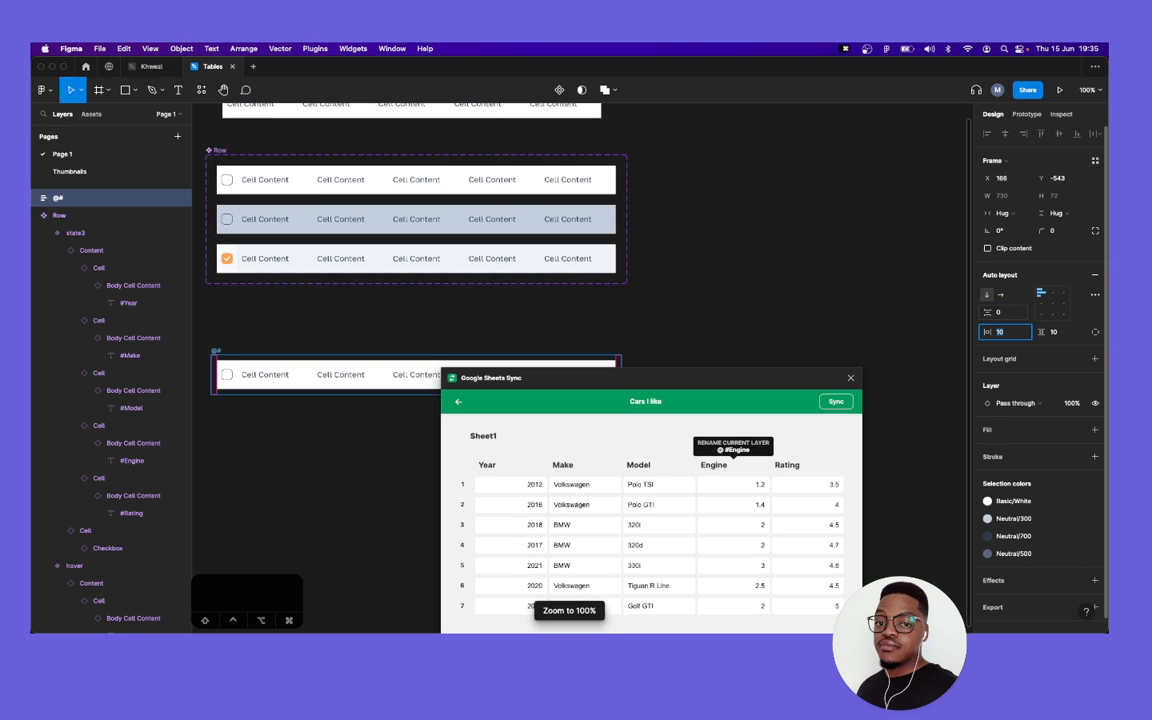
pyautogui.click(1060, 332)
pyautogui.press('alt')
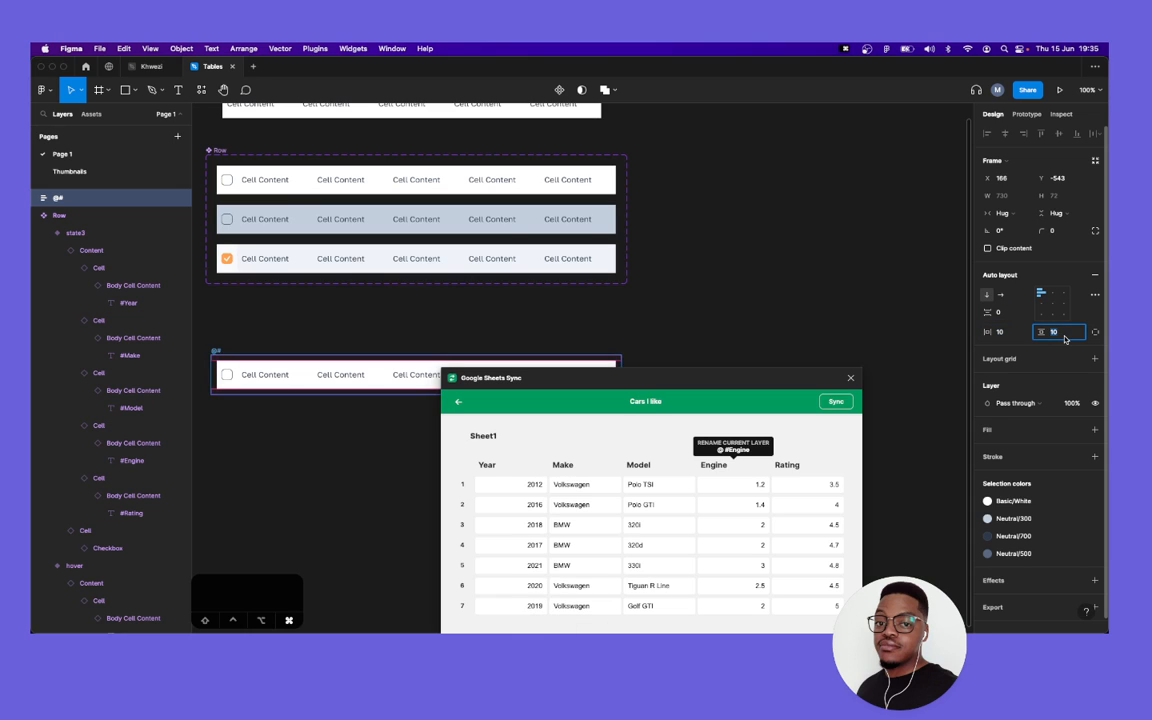
pyautogui.write('0')
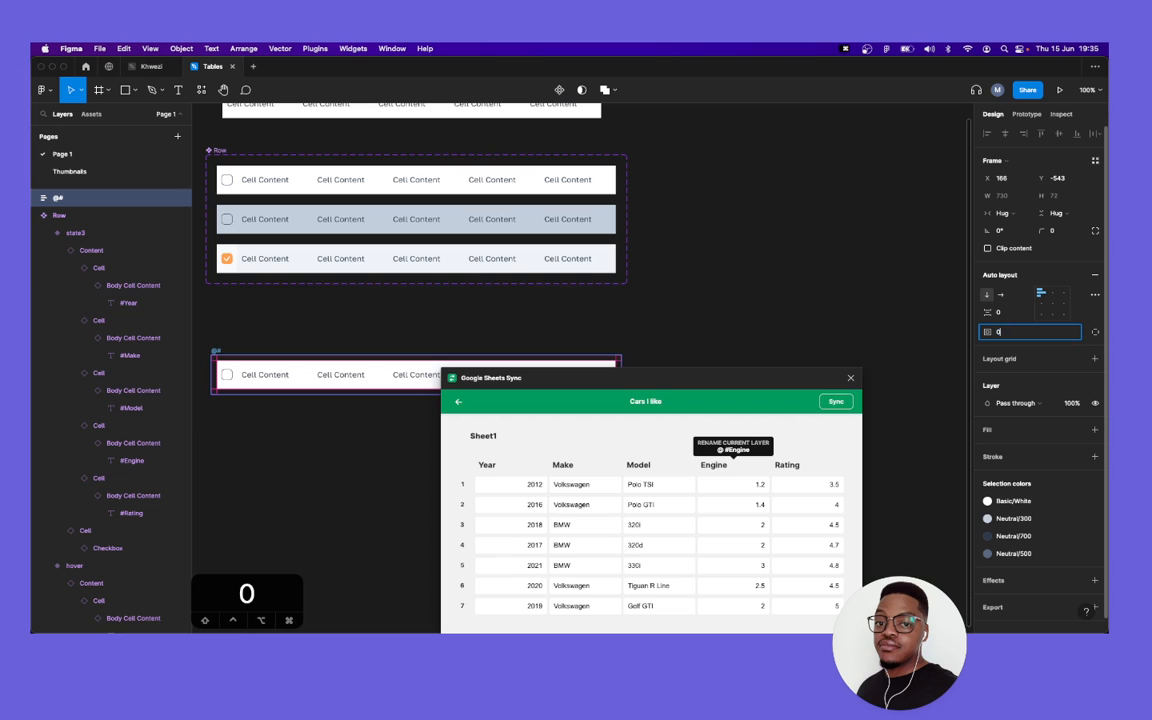
pyautogui.click(723, 330)
# Sync the "Cars I like" sheet data into the selected @# frame.
pyautogui.click(217, 351)
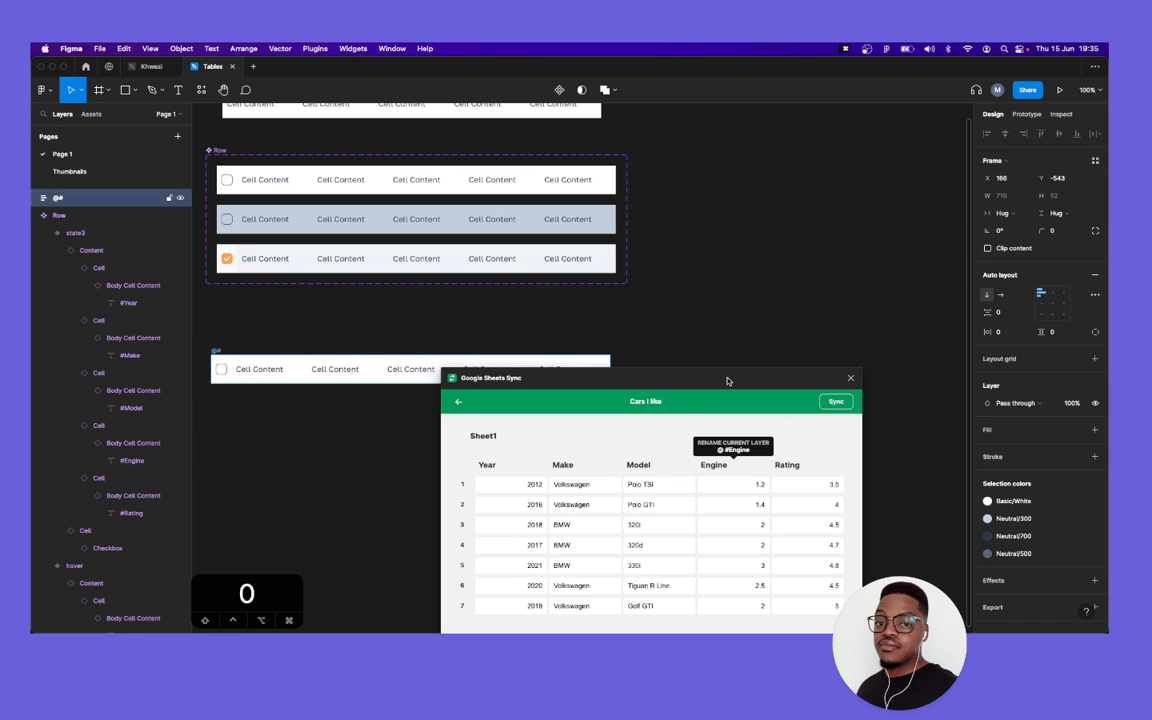
pyautogui.click(836, 401)
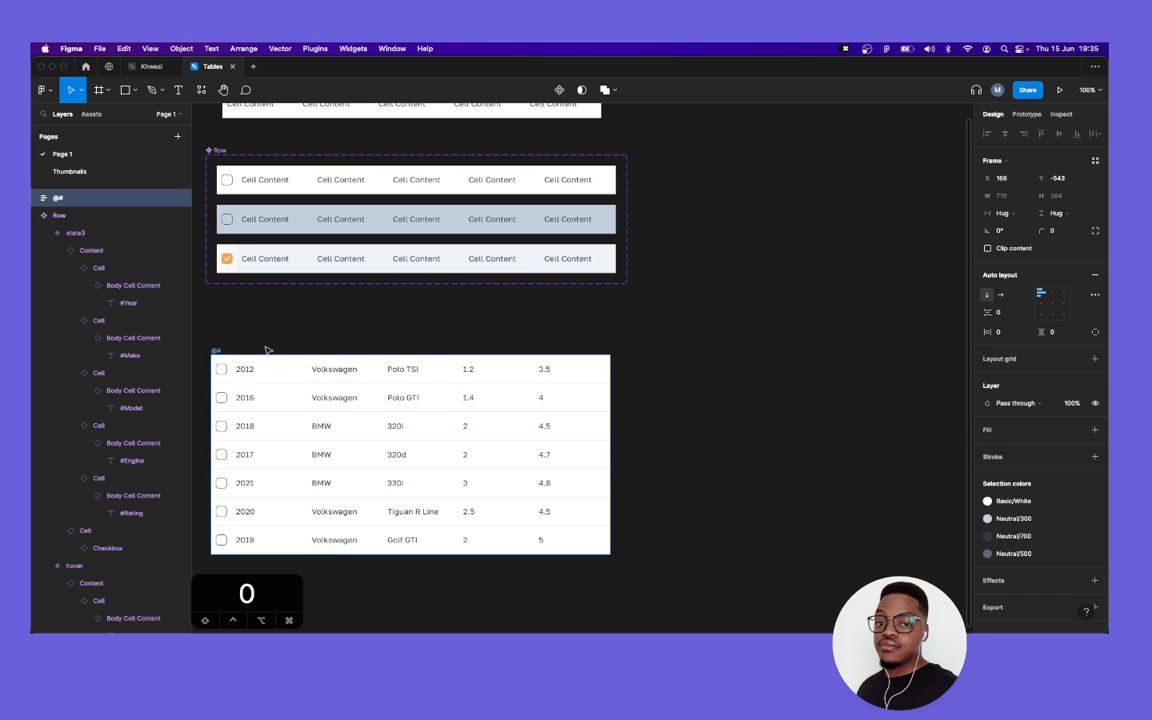
# Select all Row layers inside the @# frame and set their horizontal resizing to Fill container.
pyautogui.click(213, 354)
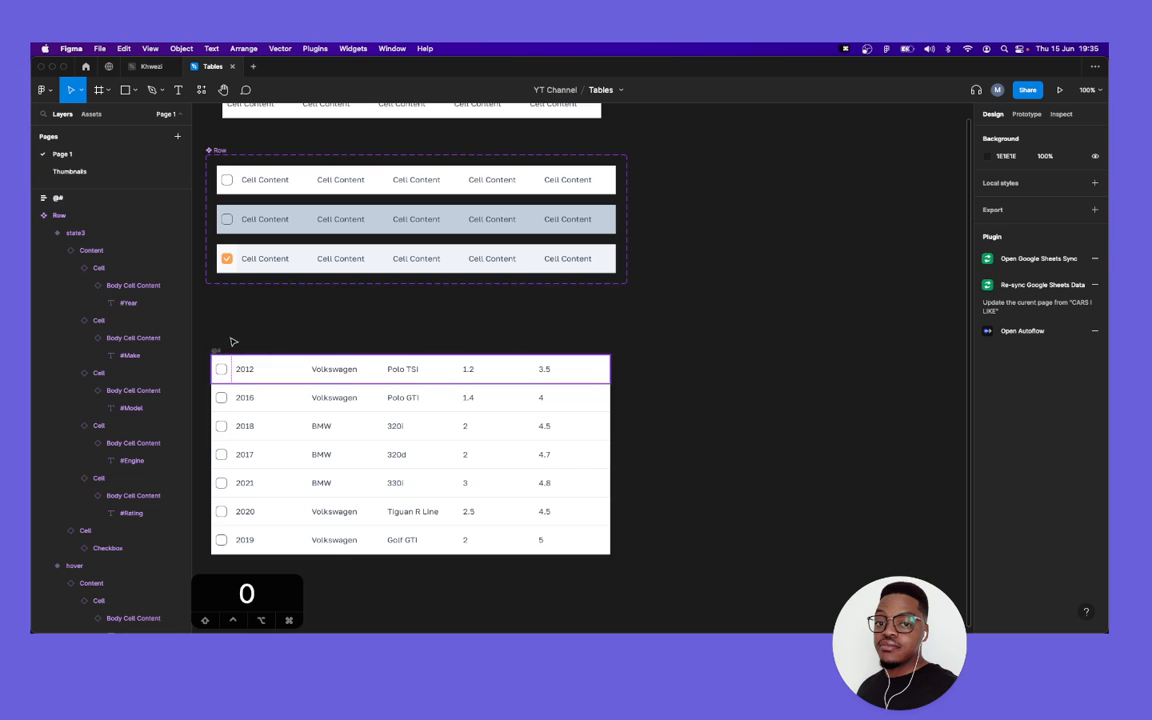
pyautogui.click(218, 351)
pyautogui.click(221, 348)
pyautogui.click(220, 351)
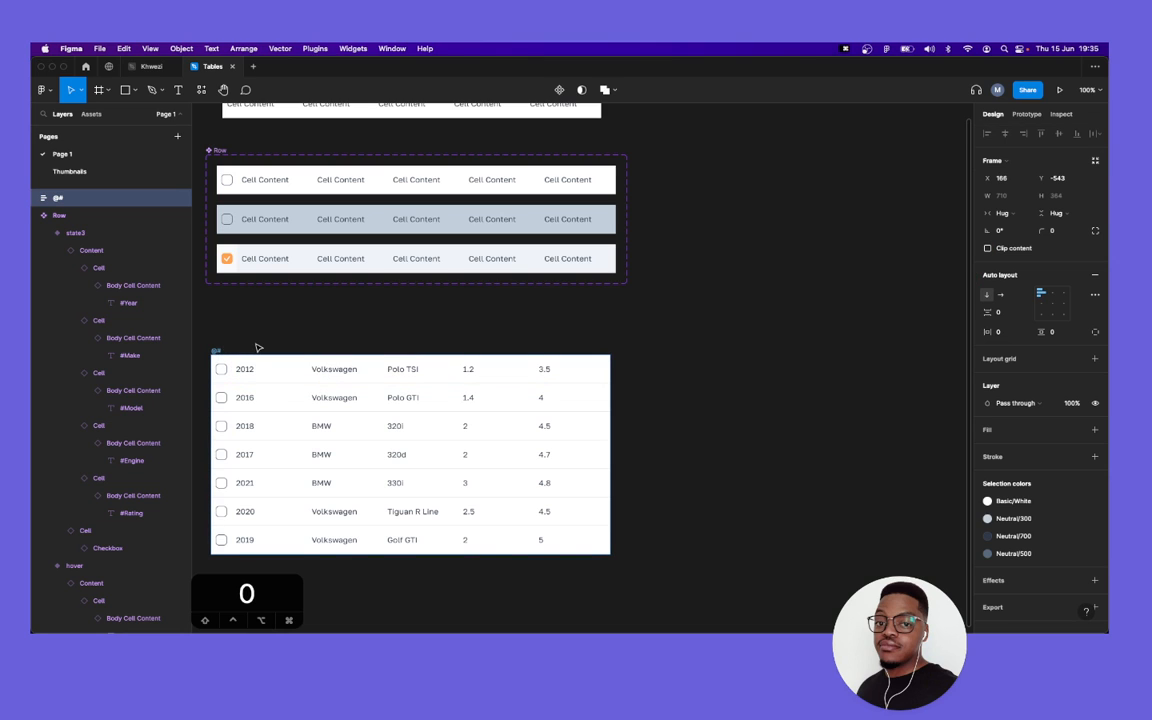
pyautogui.press('Return')
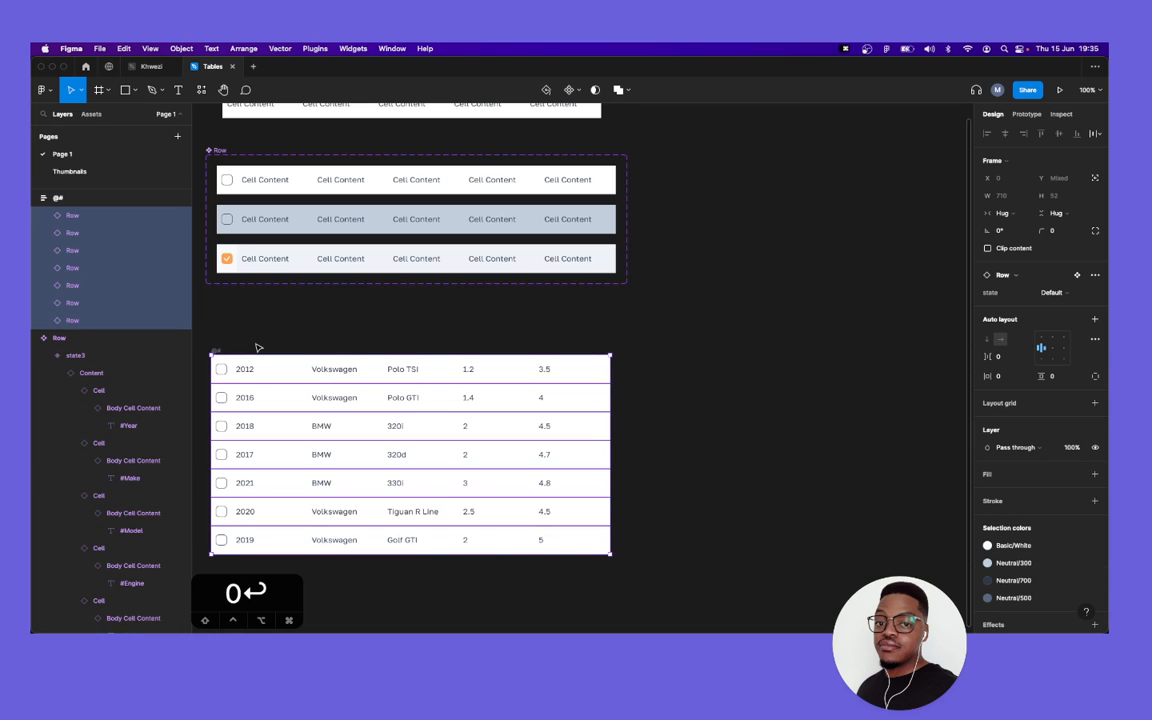
pyautogui.click(1001, 213)
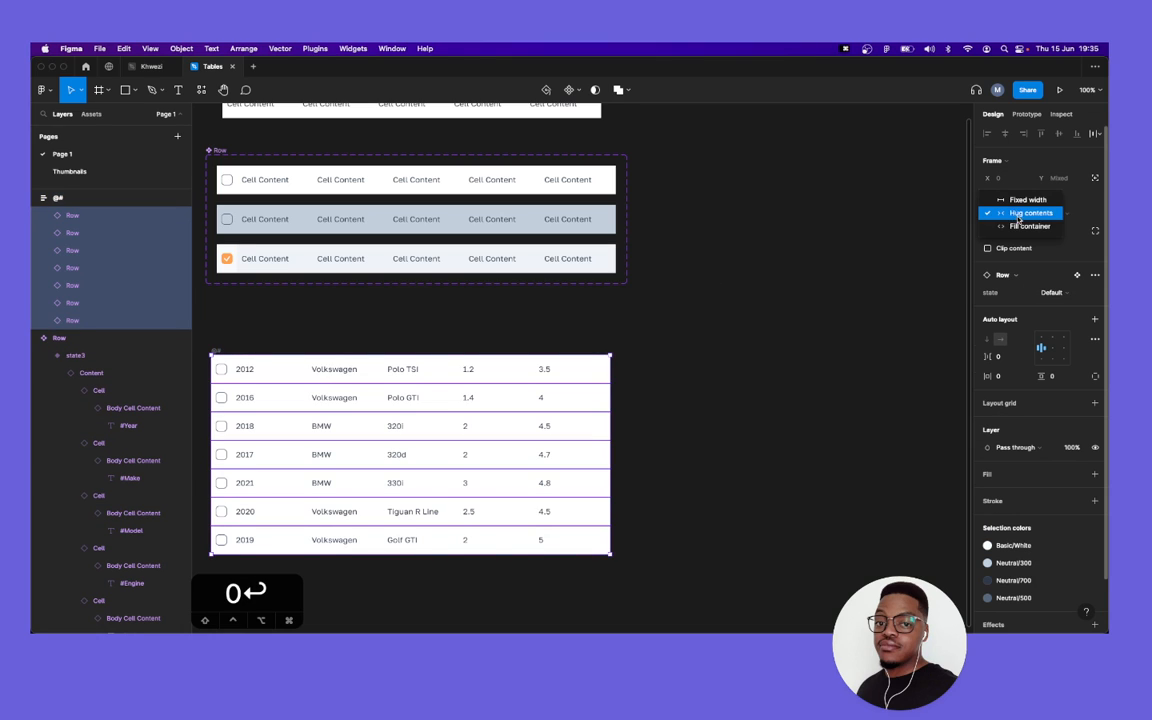
pyautogui.click(1022, 227)
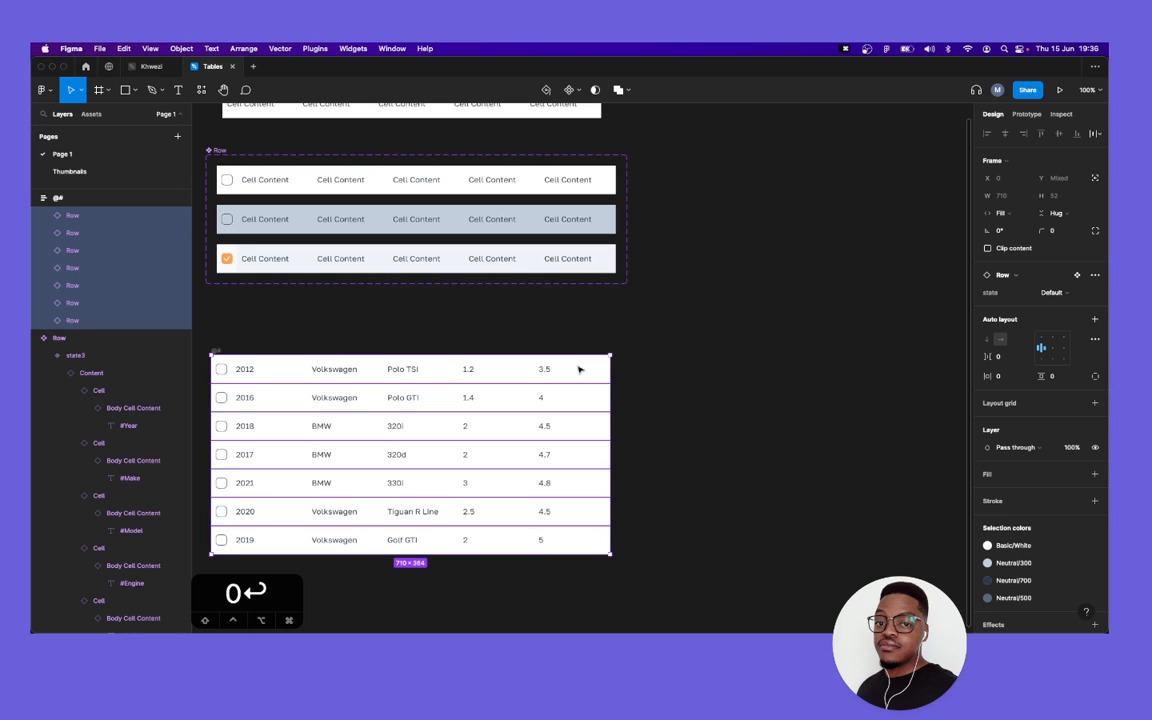
# Try narrowing the @# table frame to a width of 550.
pyautogui.click(218, 340)
pyautogui.click(218, 349)
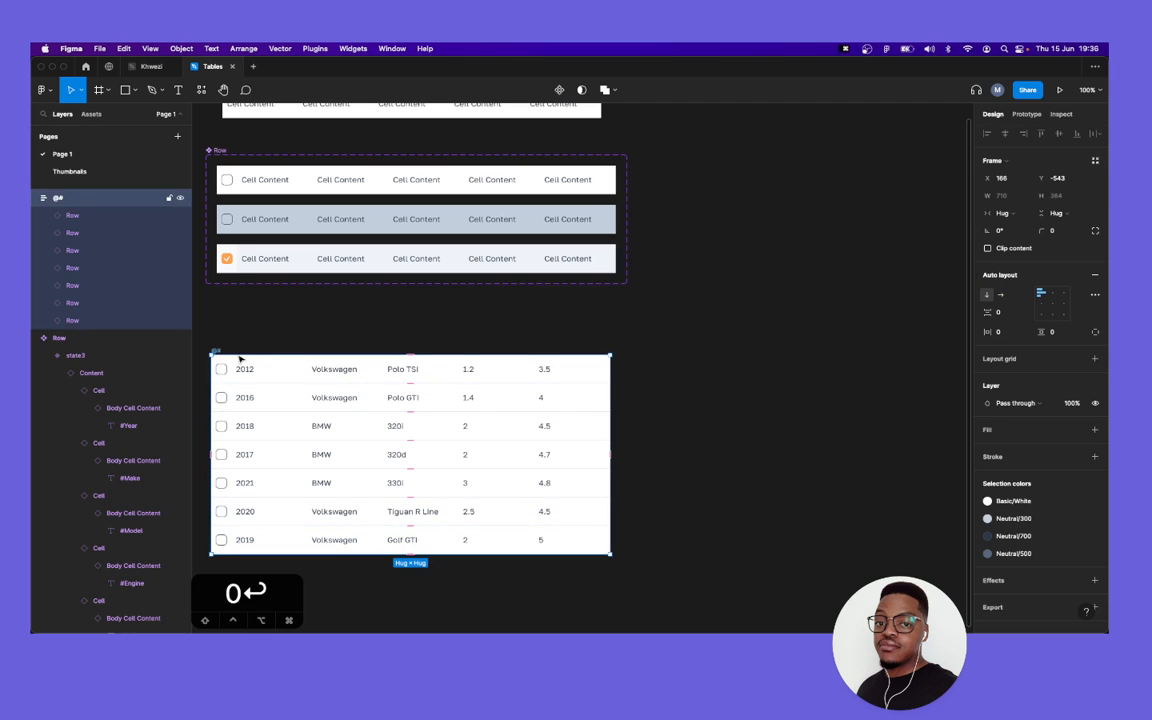
pyautogui.scroll(2, 391, 397)
pyautogui.hscroll(-5, 391, 397)
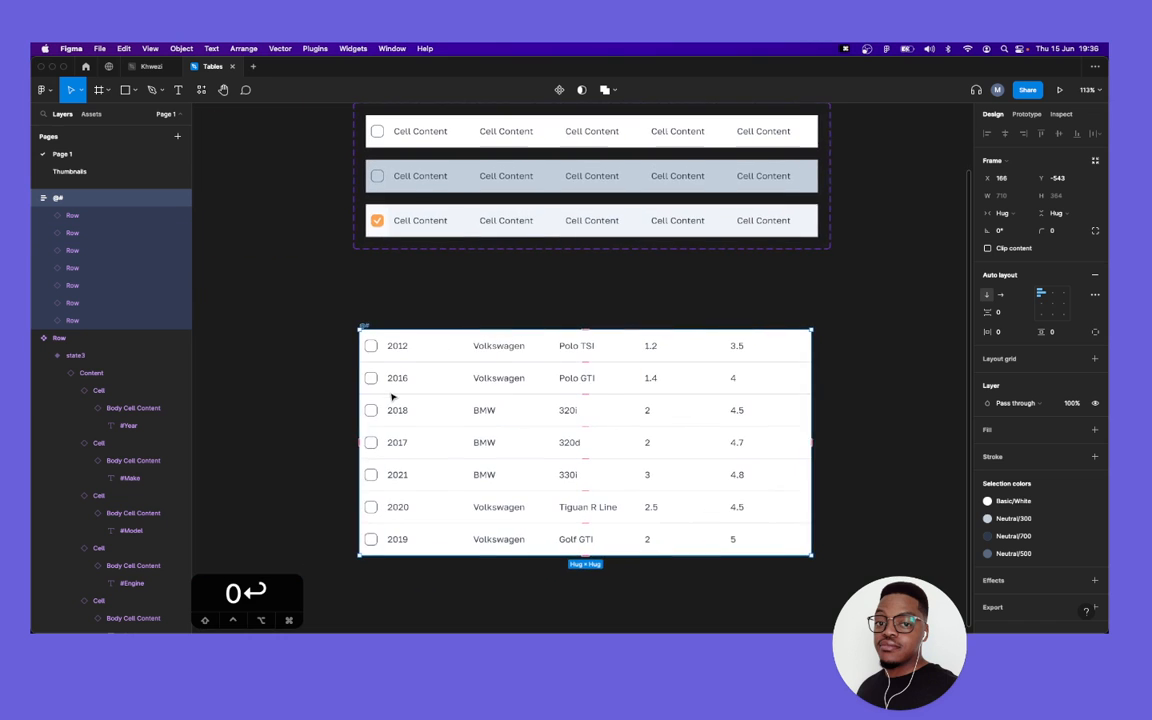
pyautogui.scroll(2, 440, 393)
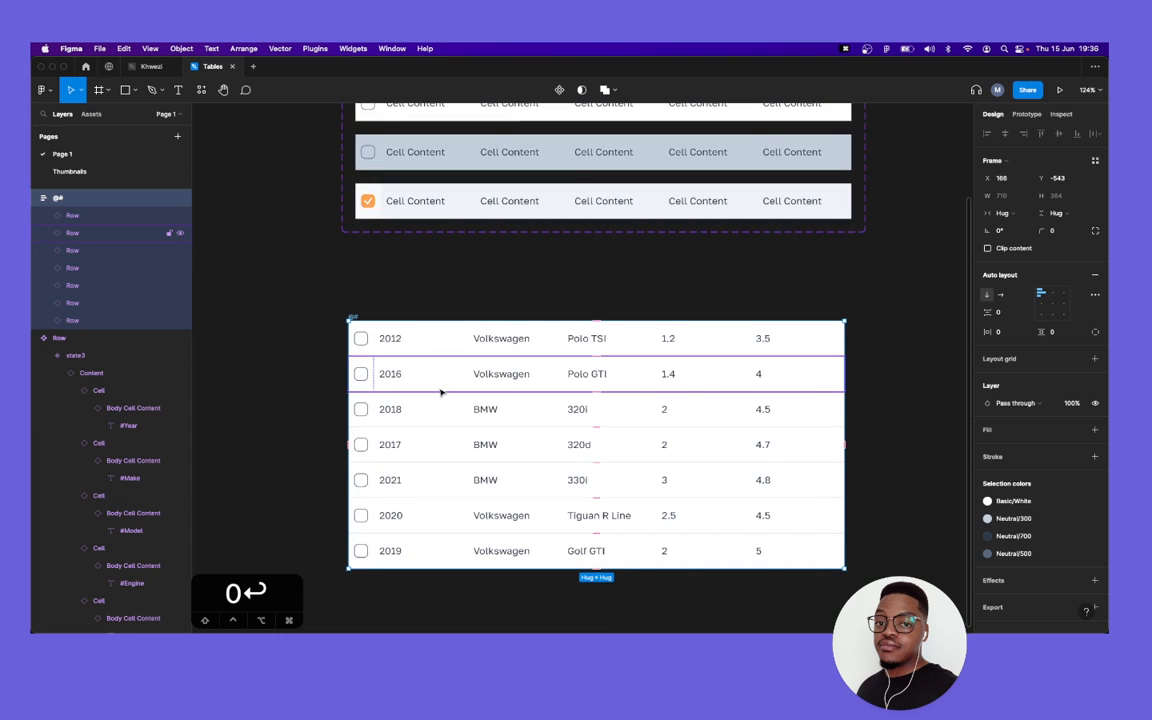
pyautogui.click(366, 307)
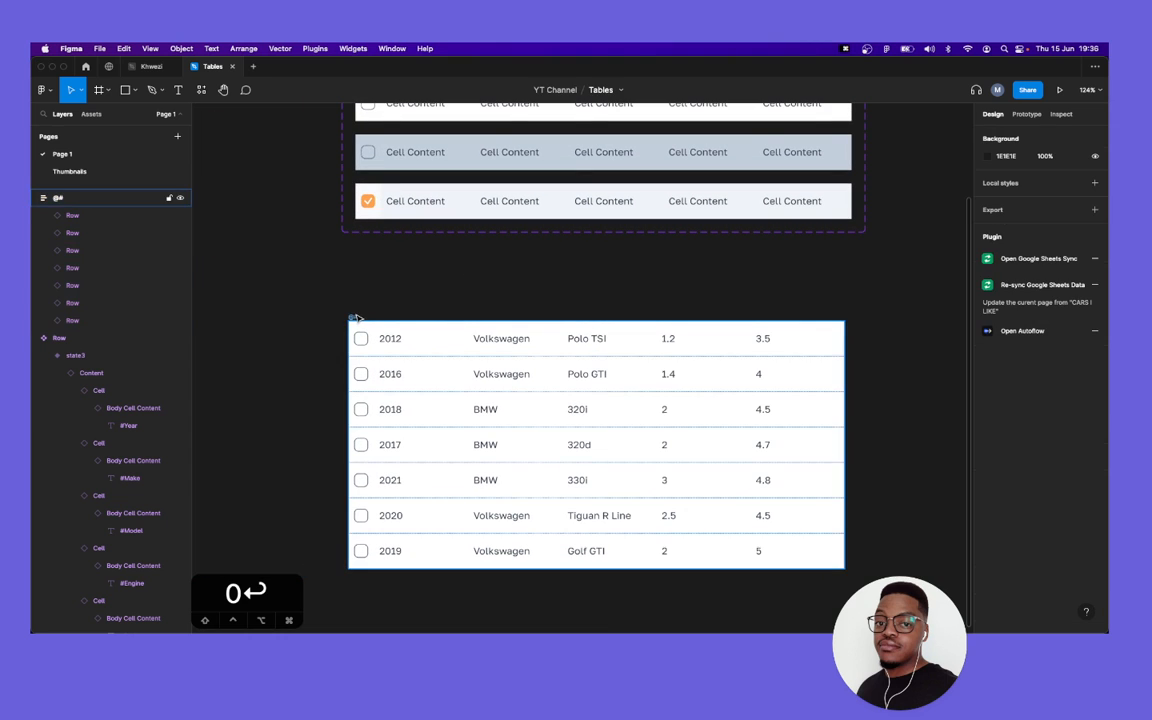
pyautogui.click(758, 378)
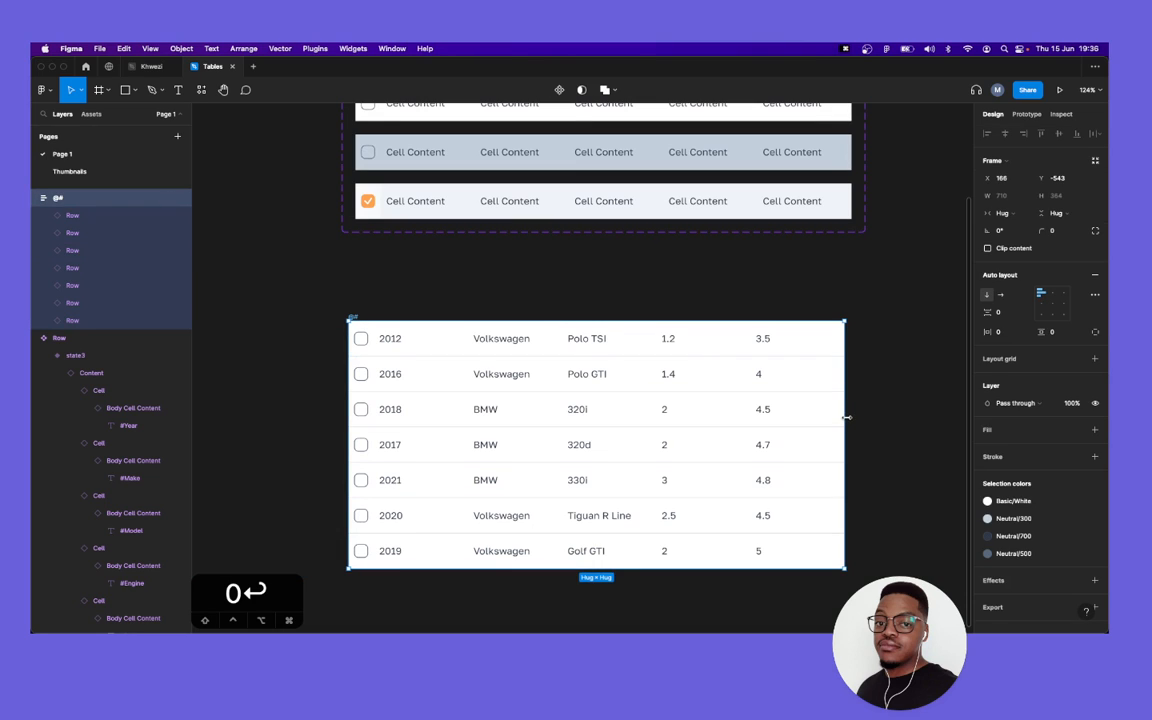
pyautogui.moveTo(846, 418); pyautogui.dragTo(733, 429)
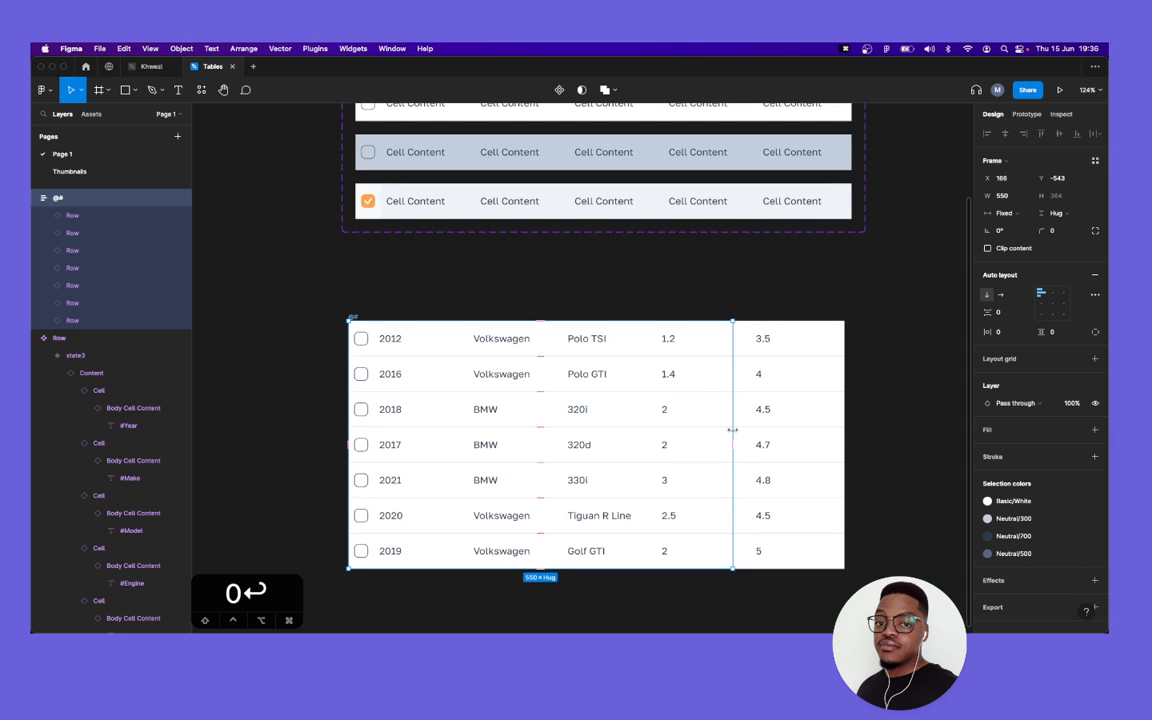
pyautogui.click(885, 348)
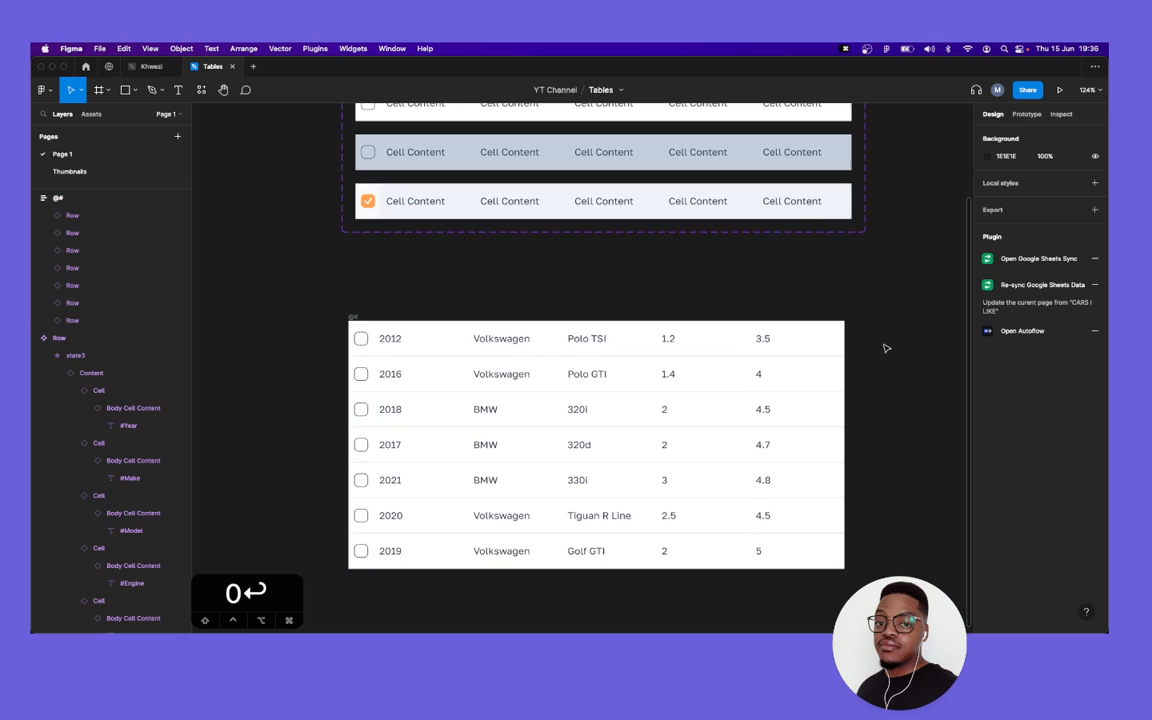
# Set the @# table frame's horizontal resizing back to Hug contents.
pyautogui.click(355, 317)
pyautogui.click(1008, 216)
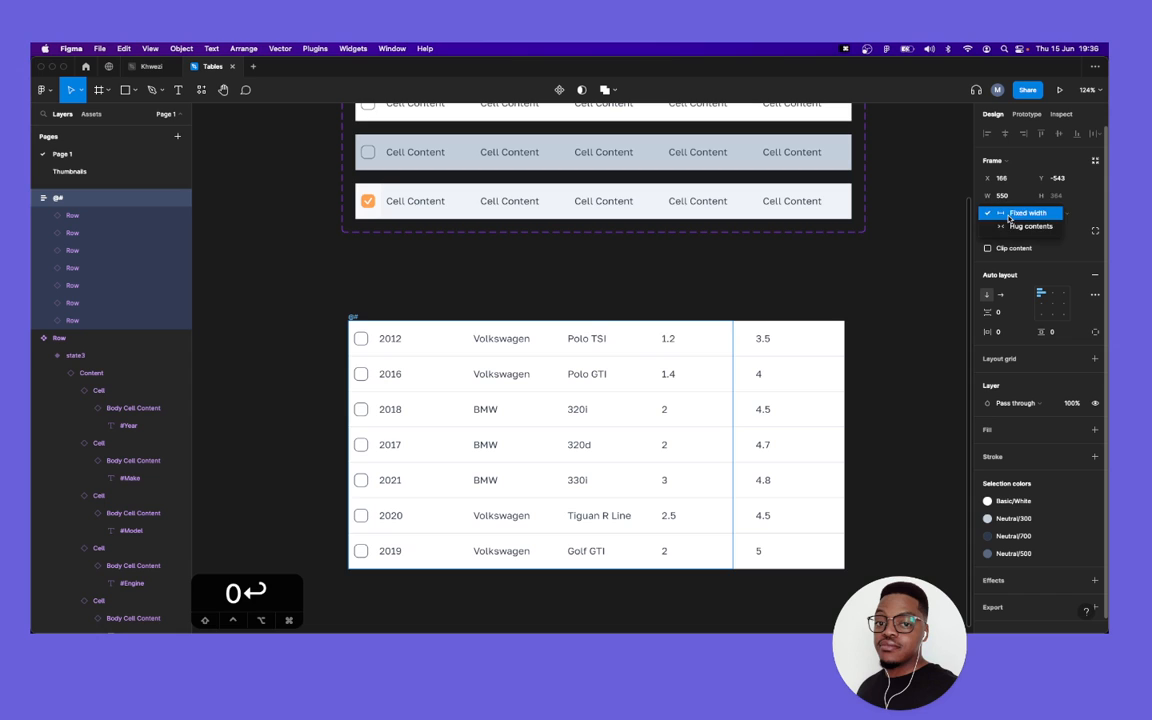
pyautogui.click(1025, 226)
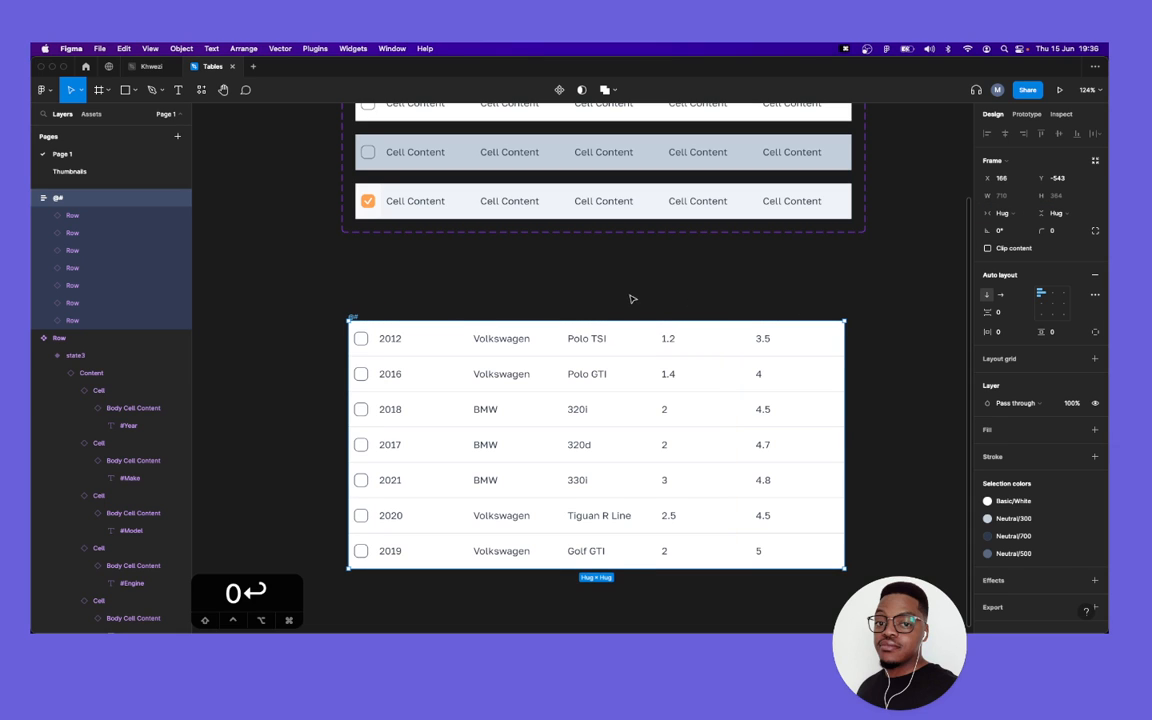
# Check the horizontal resizing setting of the rows inside the @# frame and reselect the frame.
pyautogui.press('Return')
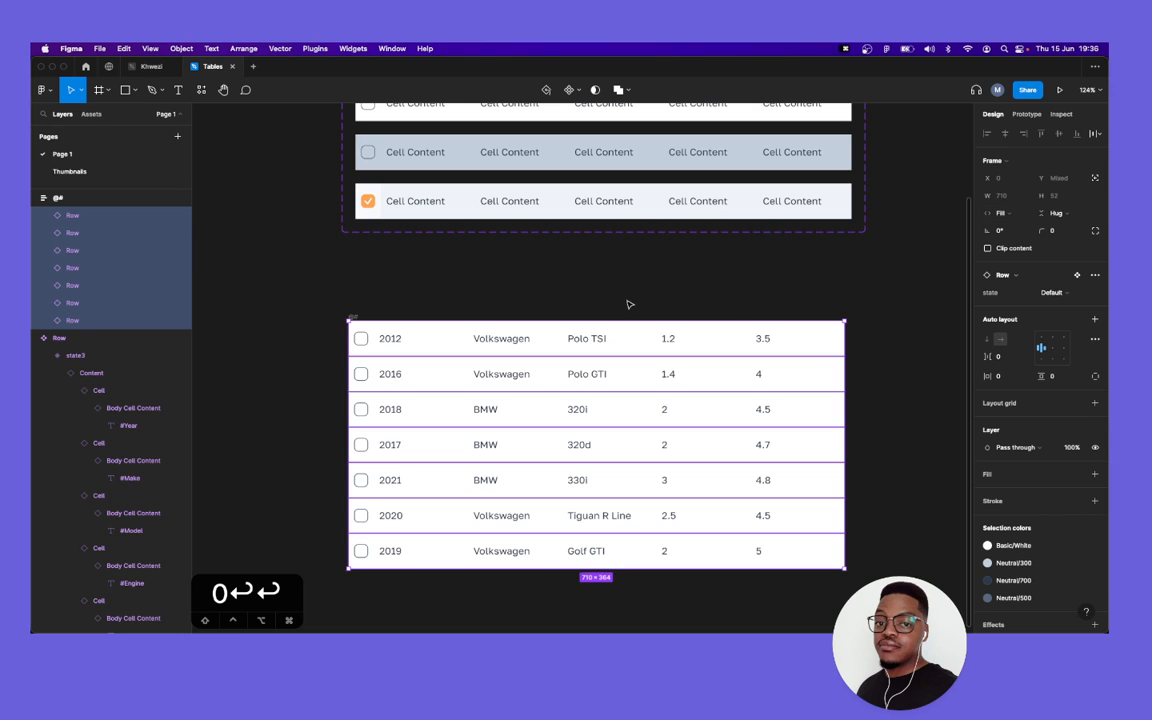
pyautogui.click(345, 303)
pyautogui.click(475, 345)
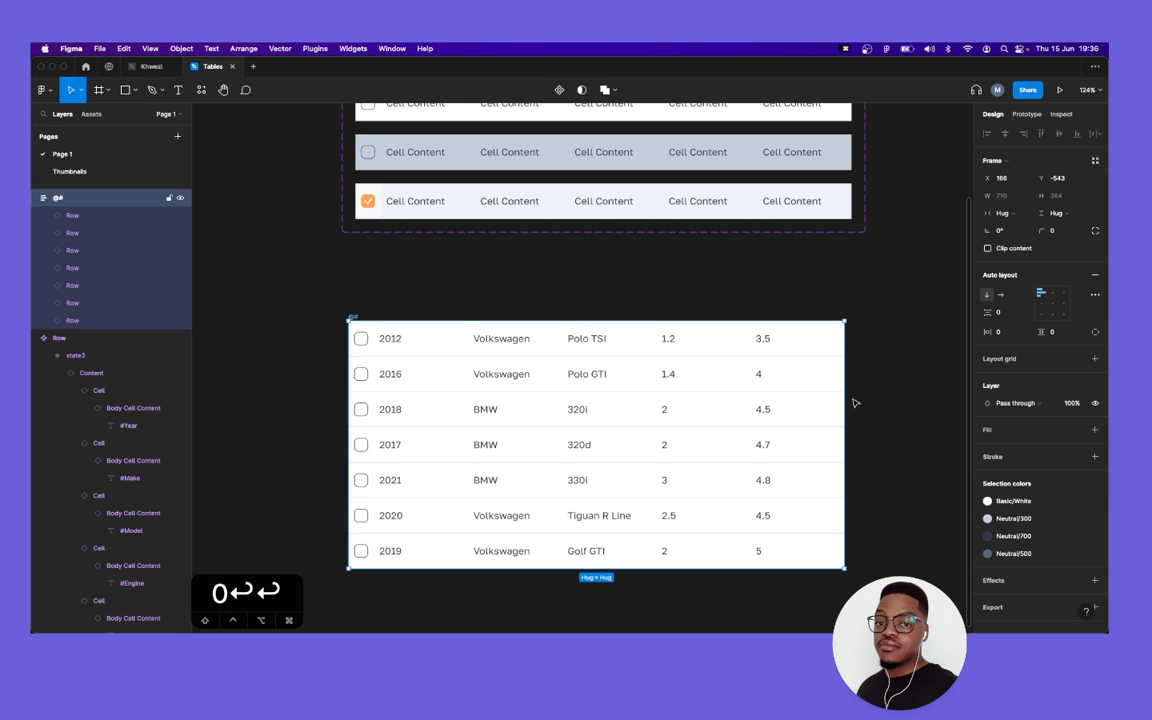
# Try resizing the @# table frame to widths of 735 and 640, check its rows' horizontal resizing, and undo each width change.
pyautogui.moveTo(783, 409); pyautogui.dragTo(860, 404)
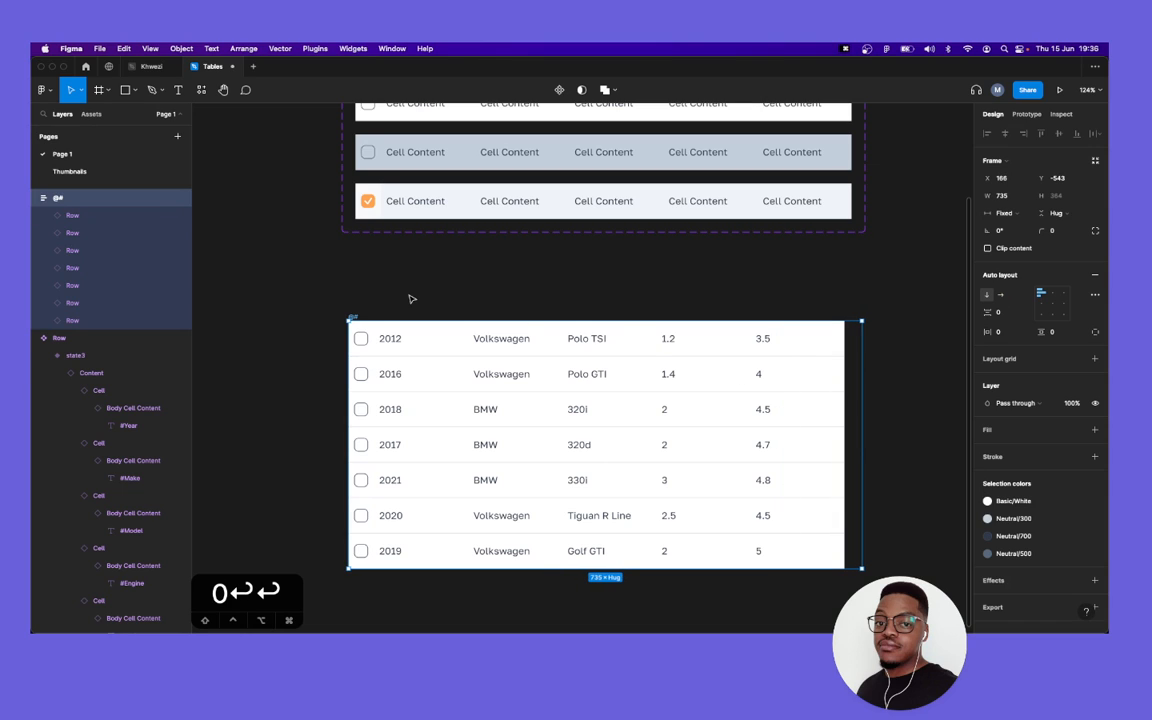
pyautogui.press('super+z')
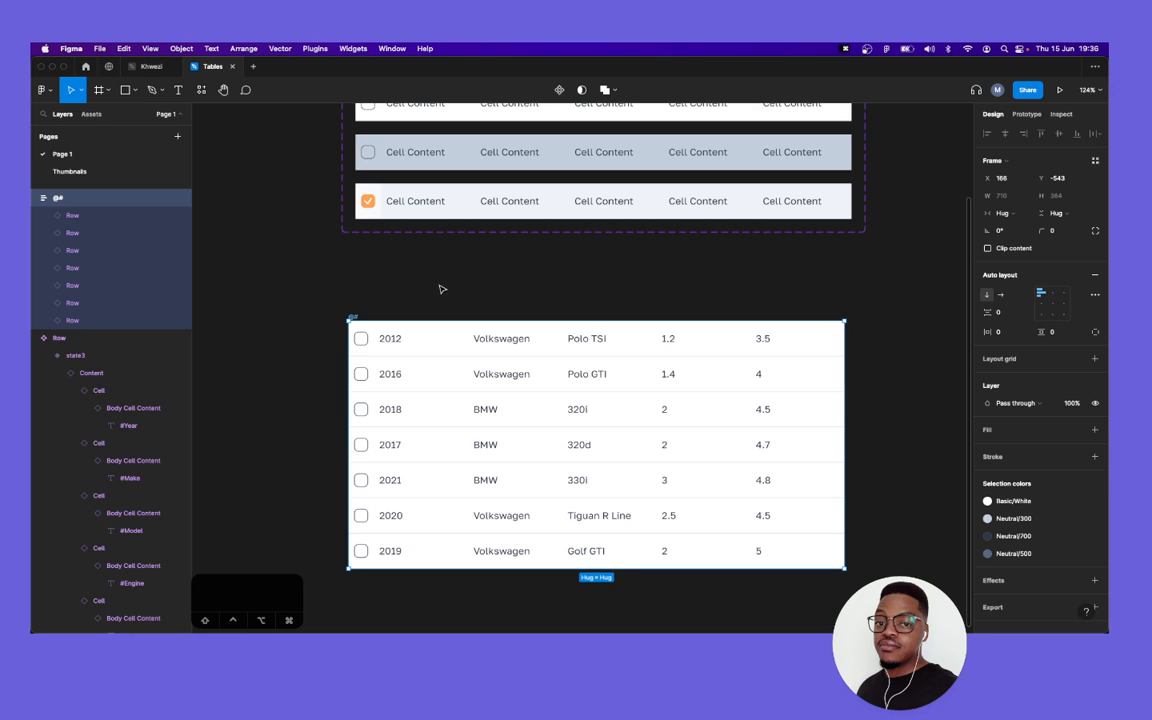
pyautogui.click(366, 311)
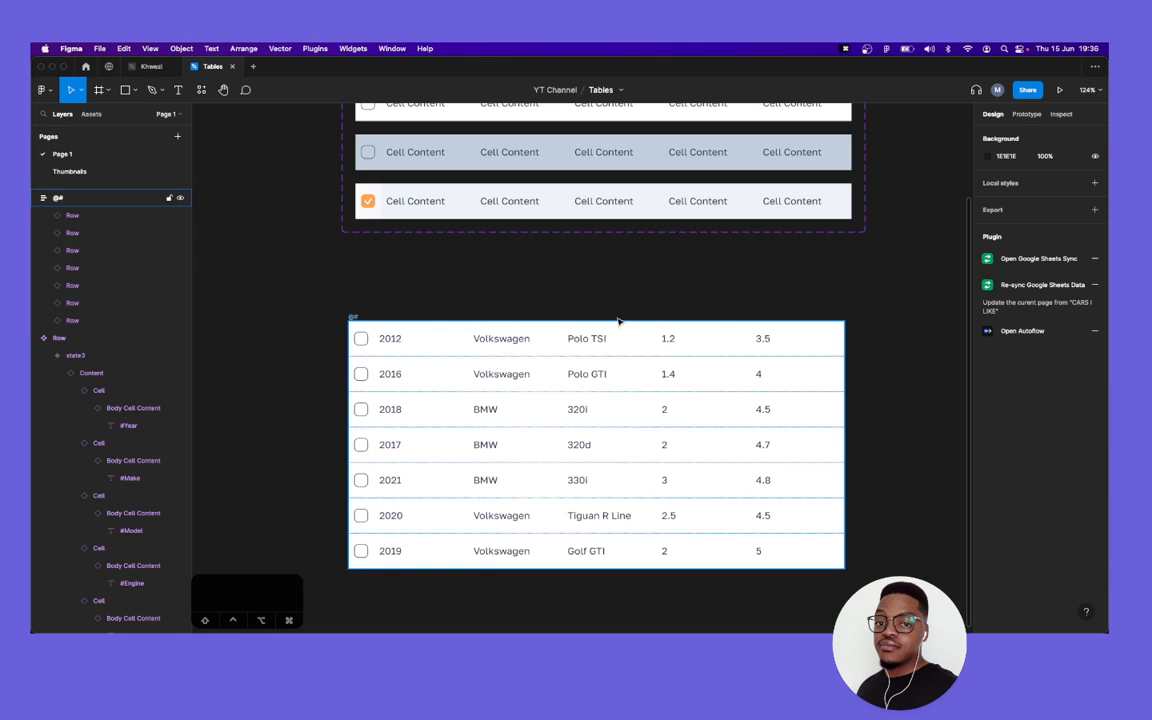
pyautogui.click(800, 320)
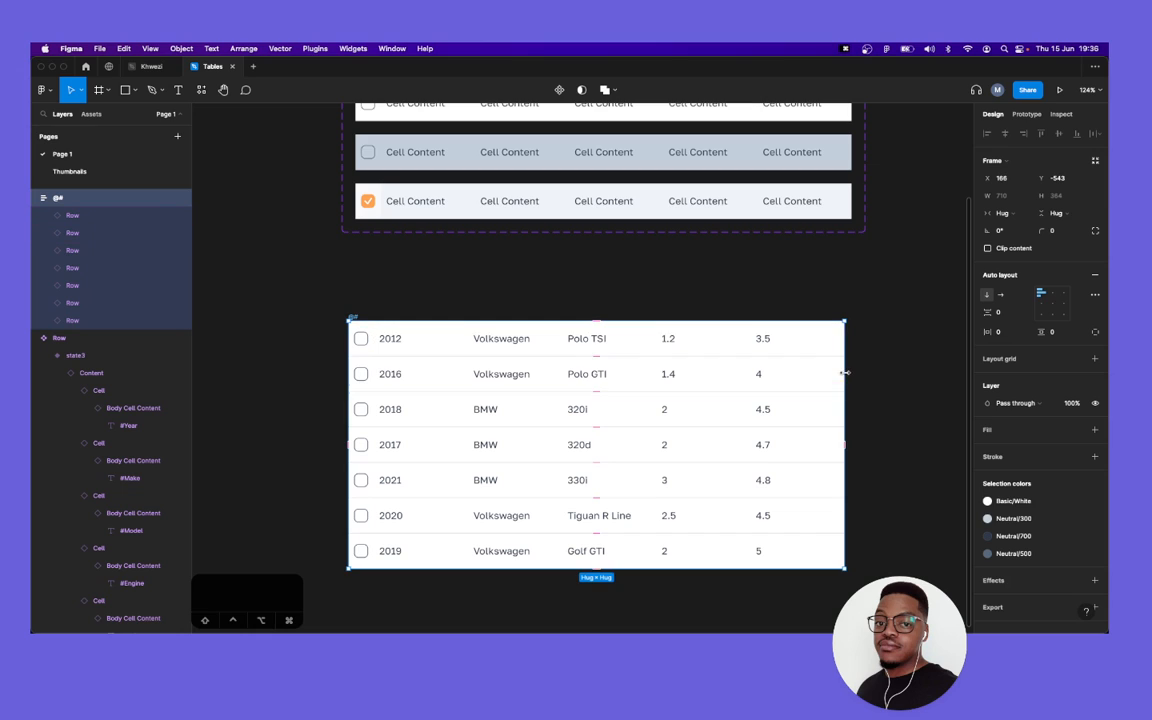
pyautogui.moveTo(844, 374); pyautogui.dragTo(795, 371)
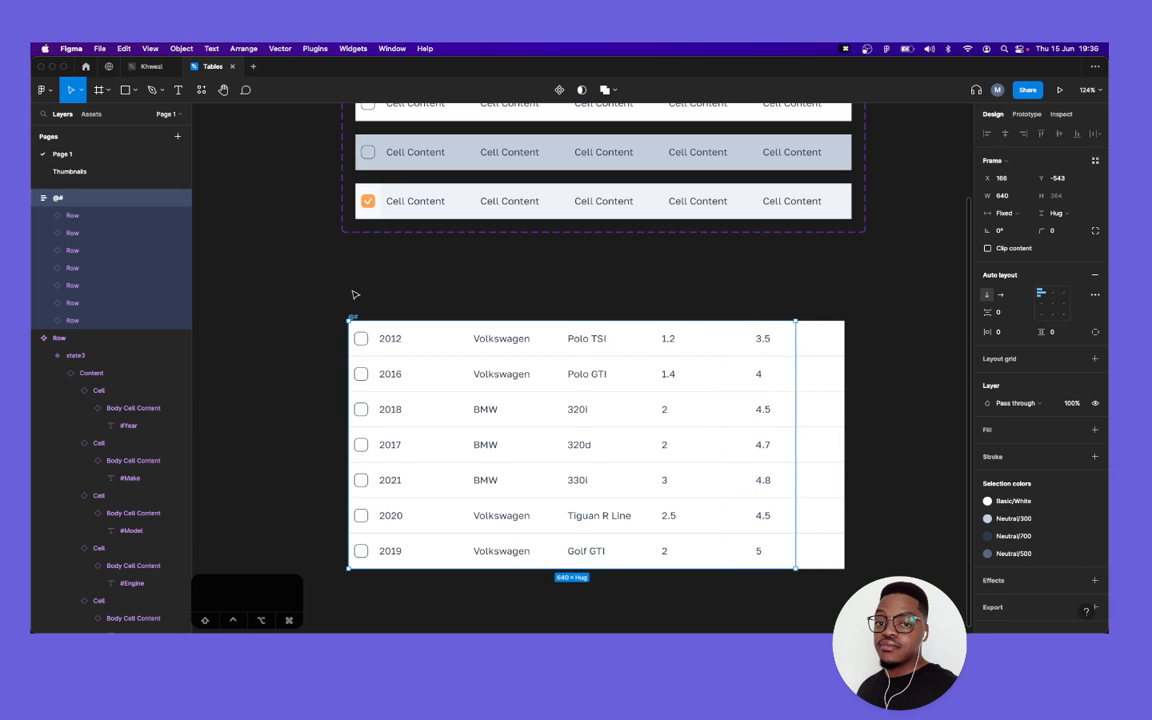
pyautogui.press('Return')
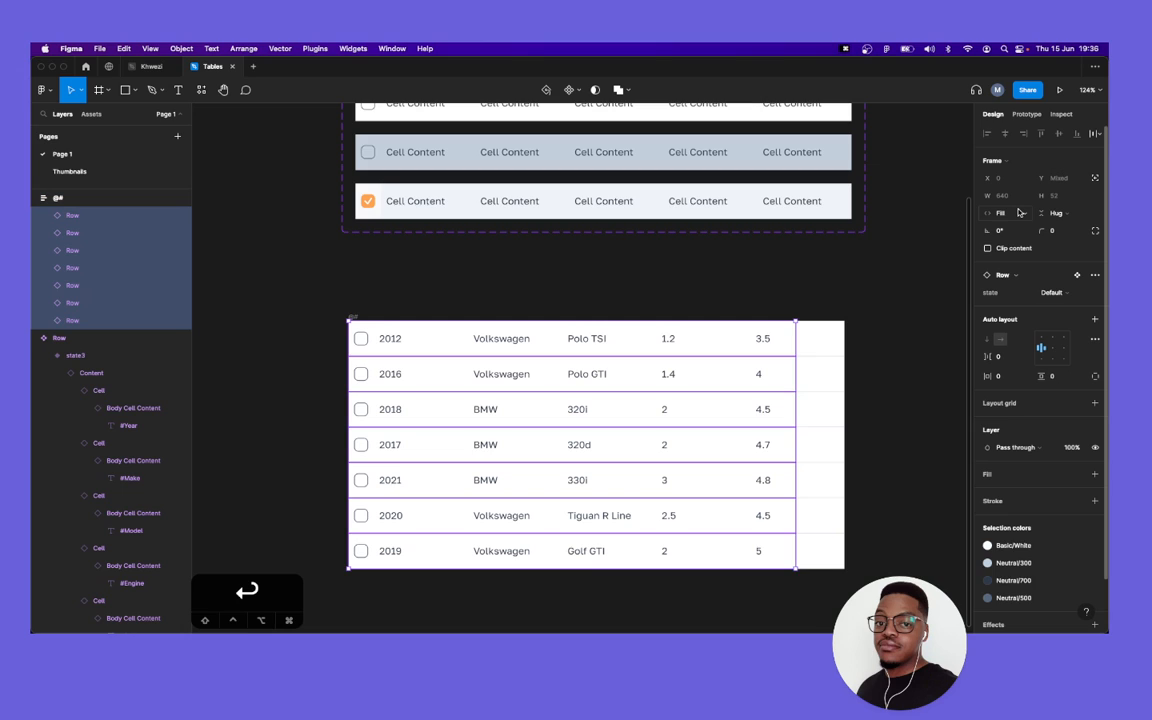
pyautogui.hotkey('shift', 'Return')
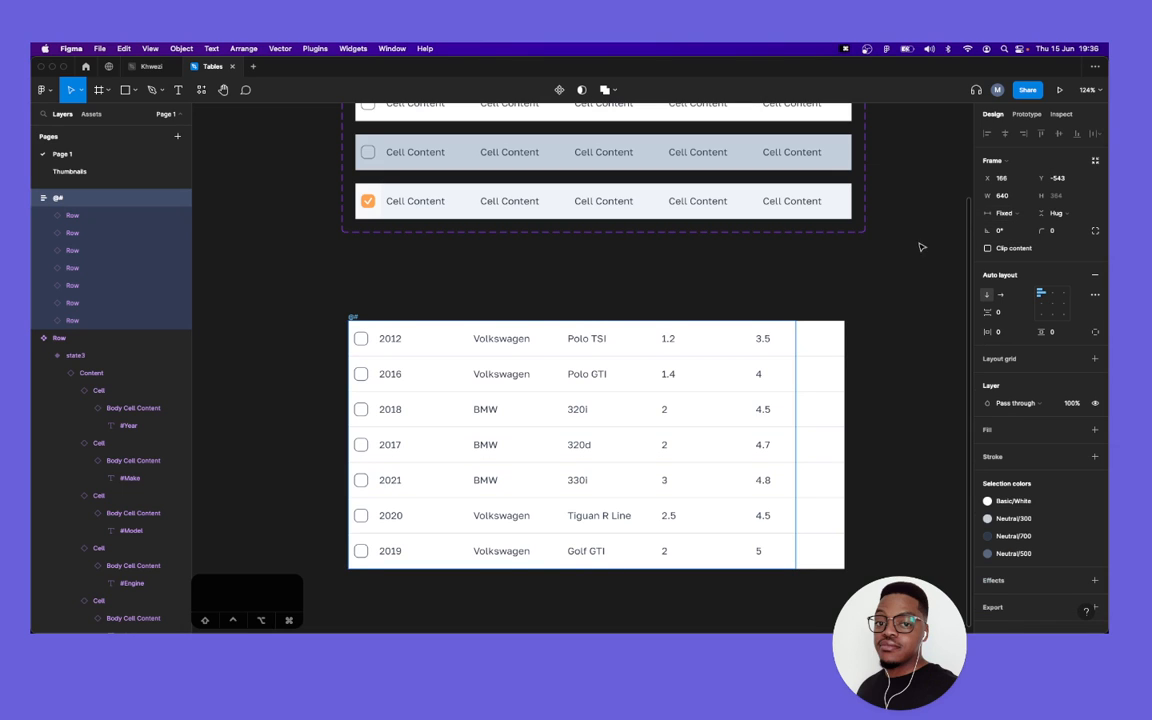
pyautogui.press('super+z')
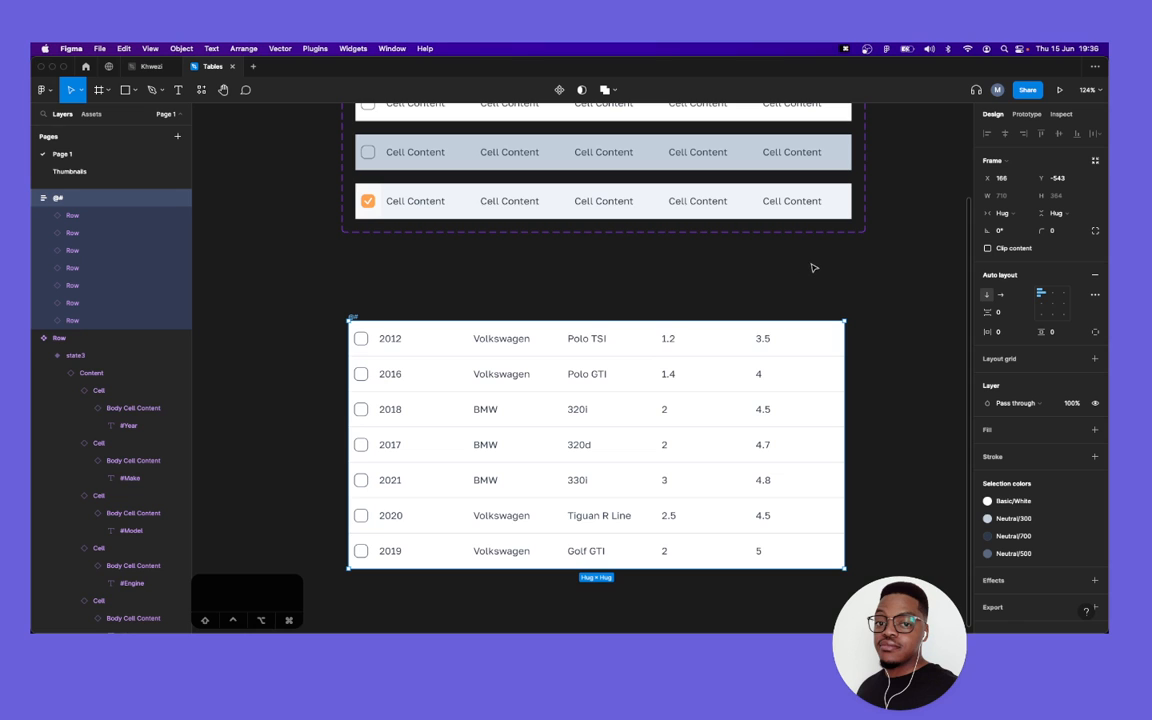
# Check the horizontal resizing options of the cell and content layers in the three Row component variants.
pyautogui.scroll(3, 609, 183)
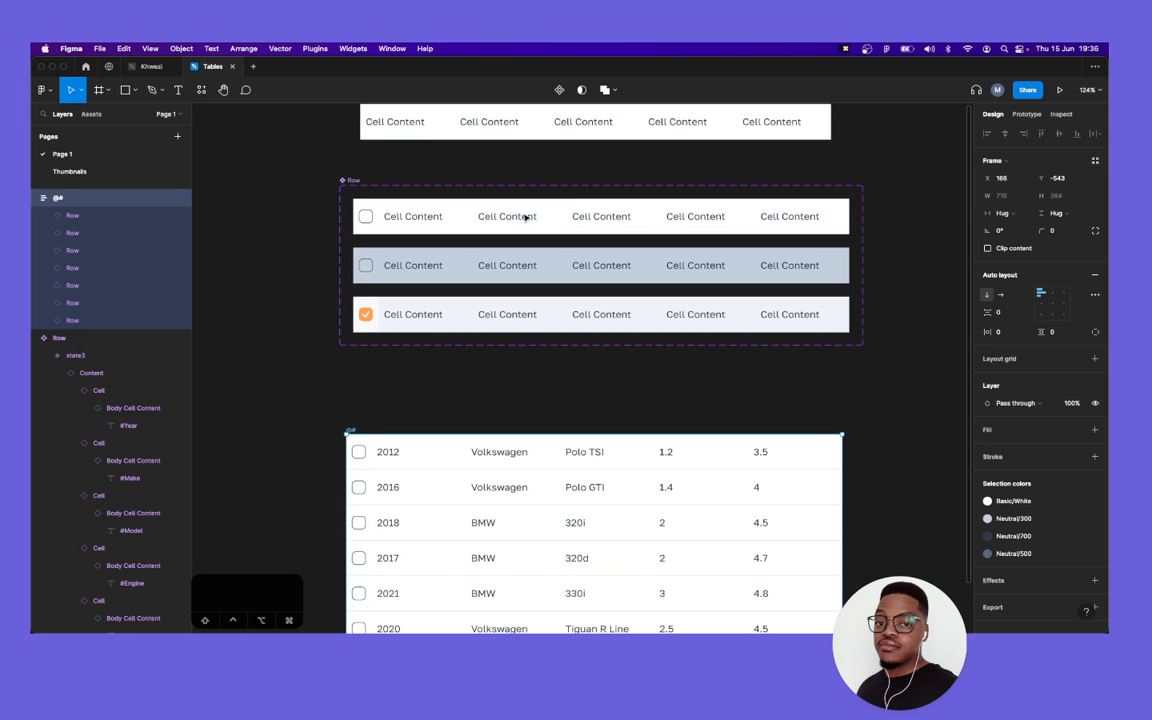
pyautogui.click(509, 214)
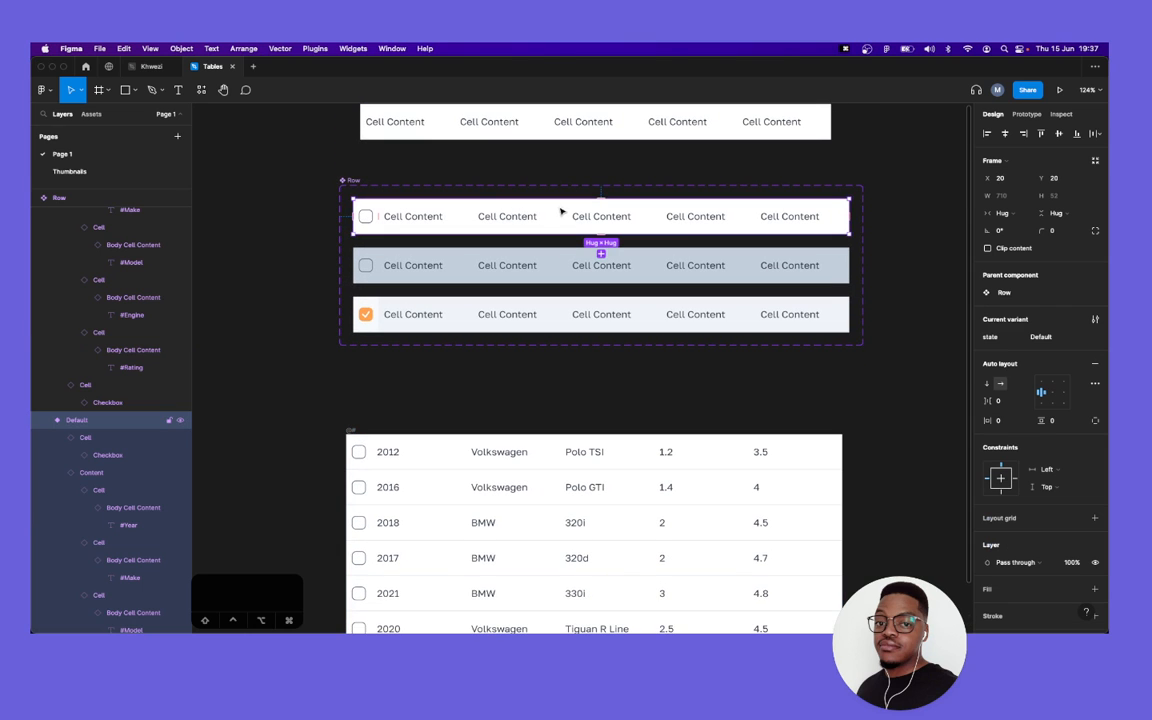
pyautogui.press('Return')
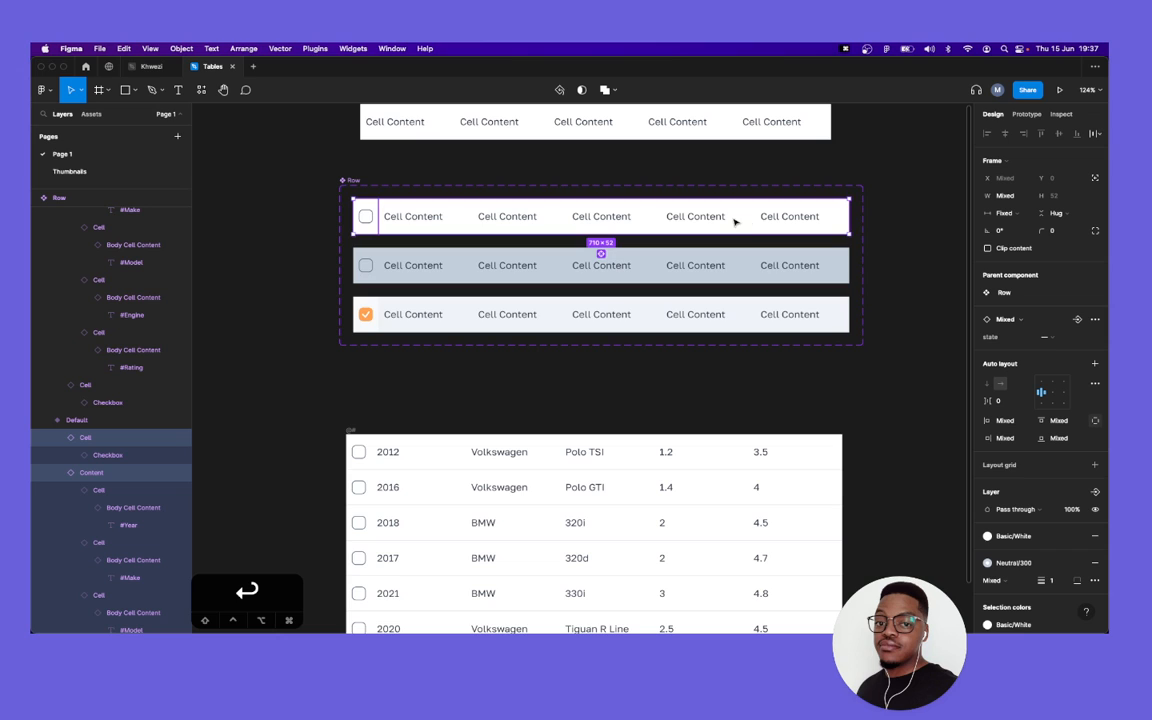
pyautogui.keyDown('shift'); pyautogui.click(734, 279); pyautogui.keyUp('shift')
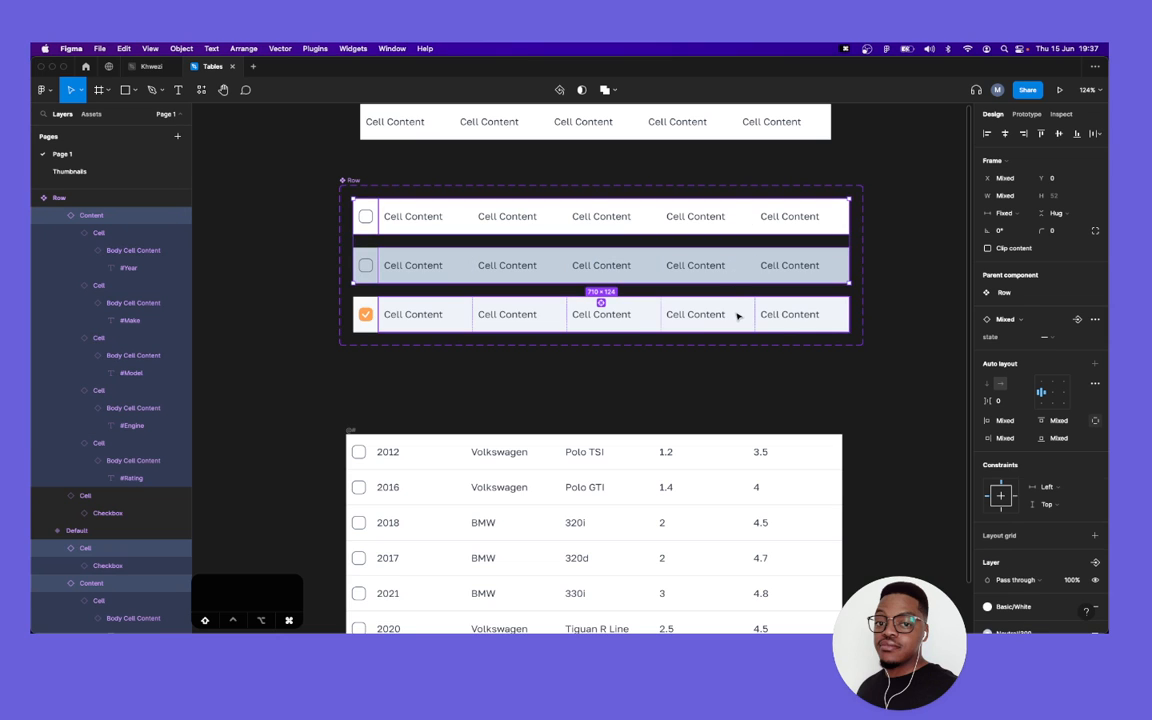
pyautogui.keyDown('shift'); pyautogui.click(737, 316); pyautogui.keyUp('shift')
pyautogui.click(1000, 213)
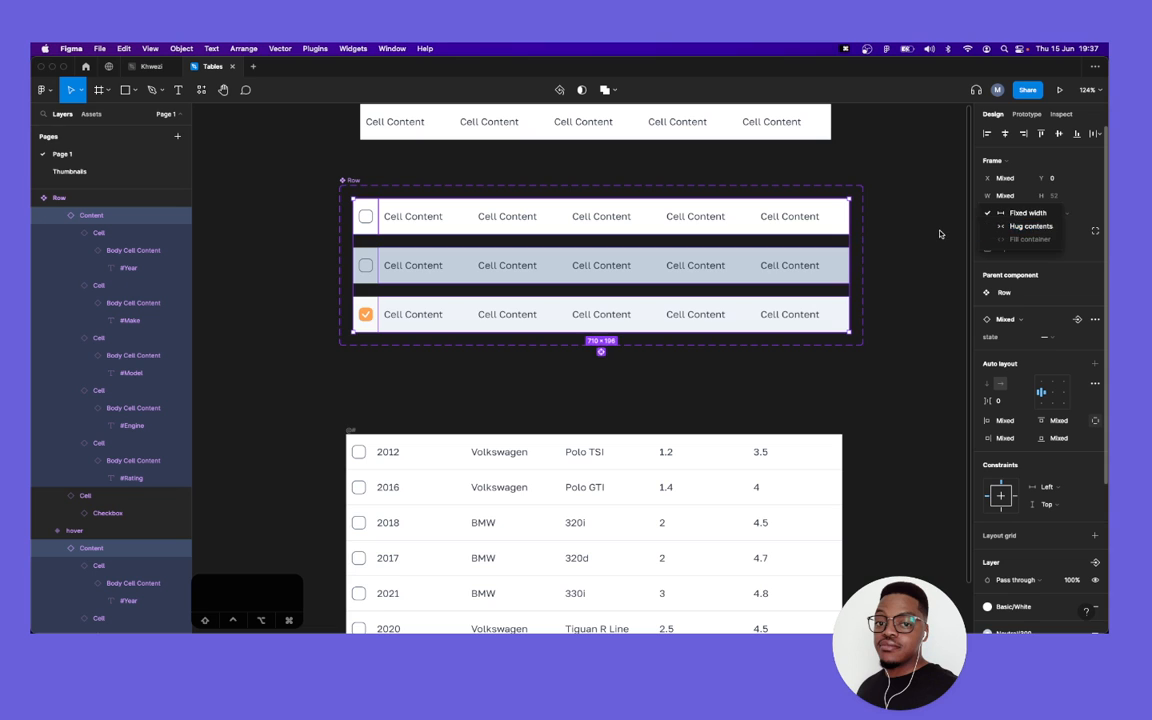
pyautogui.press('Escape')
pyautogui.scroll(-3, 660, 385)
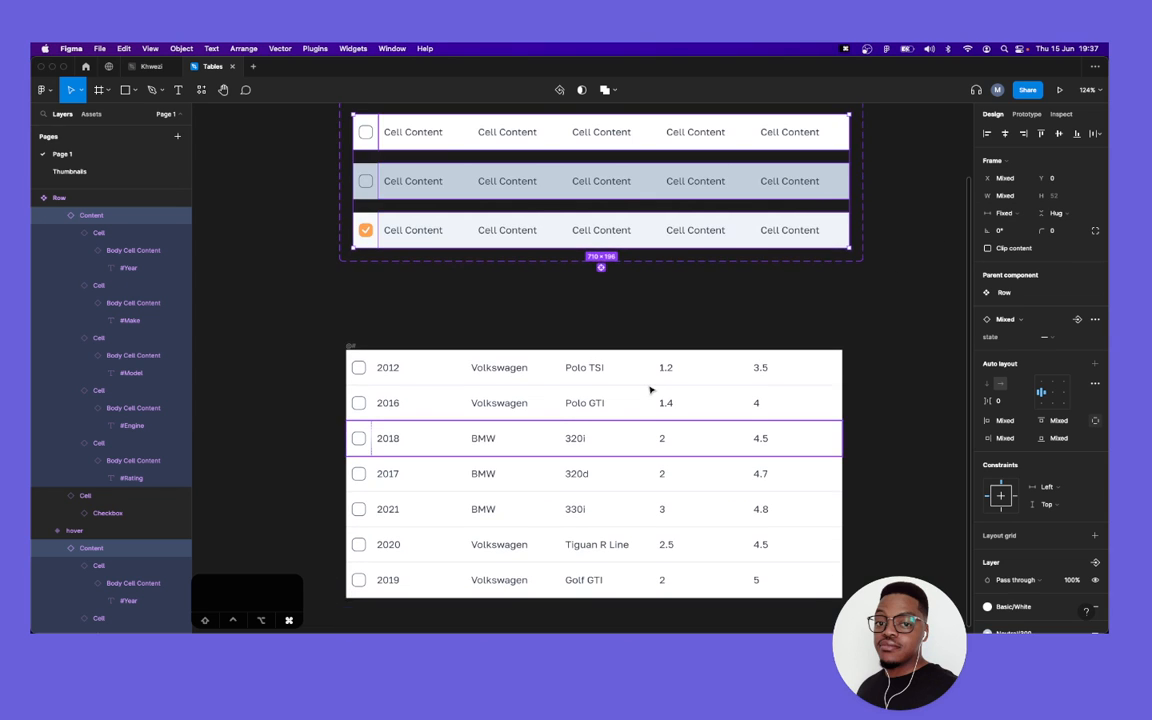
# Set the horizontal resizing of the Content layers in all seven rows of the @# table to Fill container.
pyautogui.keyDown('super'); pyautogui.click(650, 390); pyautogui.keyUp('super')
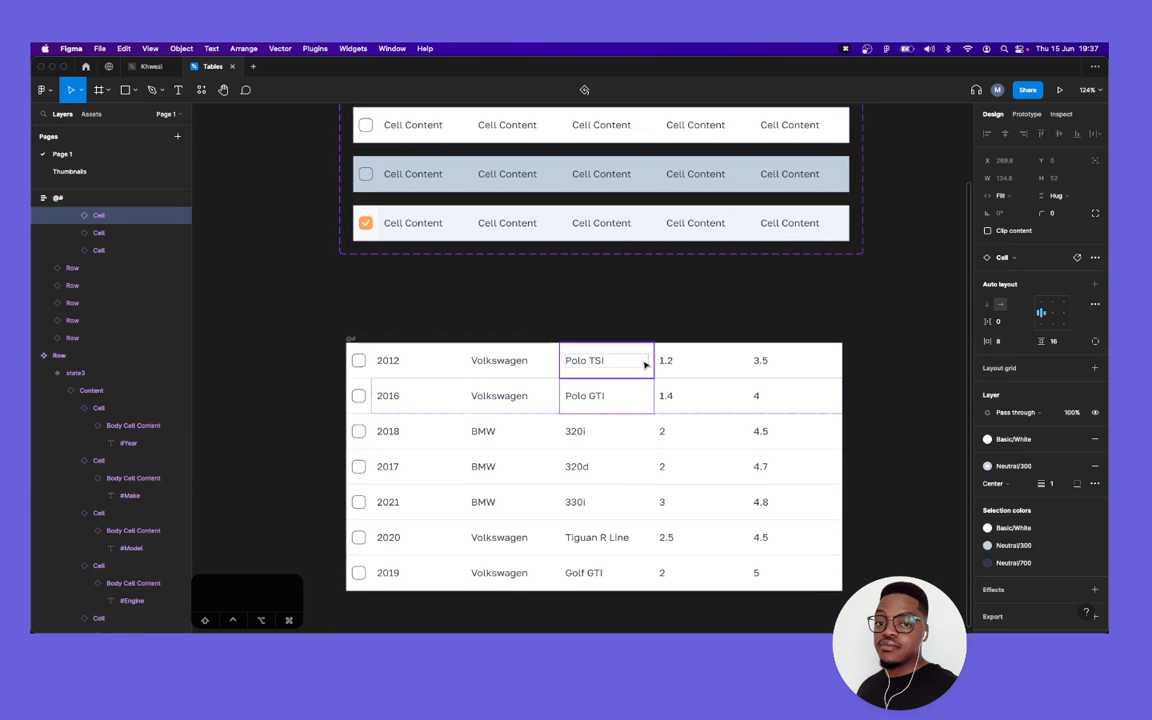
pyautogui.keyDown('super'); pyautogui.click(646, 365); pyautogui.keyUp('super')
pyautogui.keyDown('super'); pyautogui.click(632, 406); pyautogui.keyUp('super')
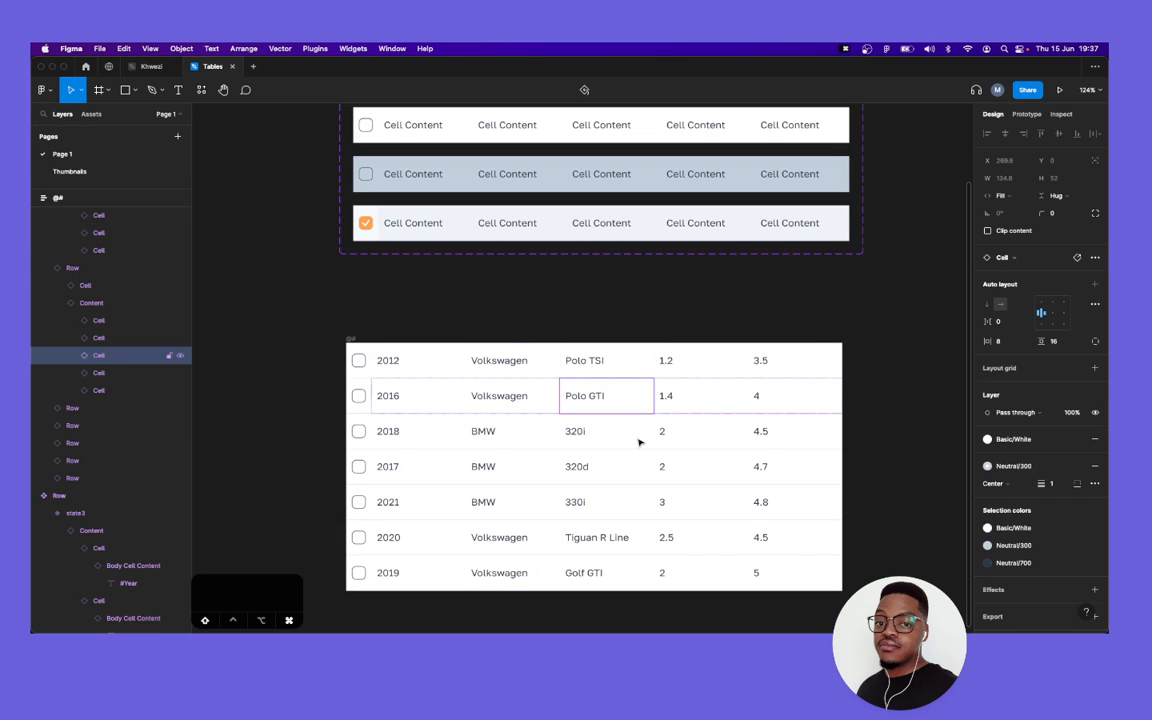
pyautogui.keyDown('shift'); pyautogui.keyDown('super'); pyautogui.click(639, 435); pyautogui.keyUp('super'); pyautogui.keyUp('shift')
pyautogui.keyDown('shift'); pyautogui.keyDown('super'); pyautogui.click(640, 470); pyautogui.keyUp('super'); pyautogui.keyUp('shift')
pyautogui.keyDown('shift'); pyautogui.keyDown('super'); pyautogui.click(643, 540); pyautogui.keyUp('super'); pyautogui.keyUp('shift')
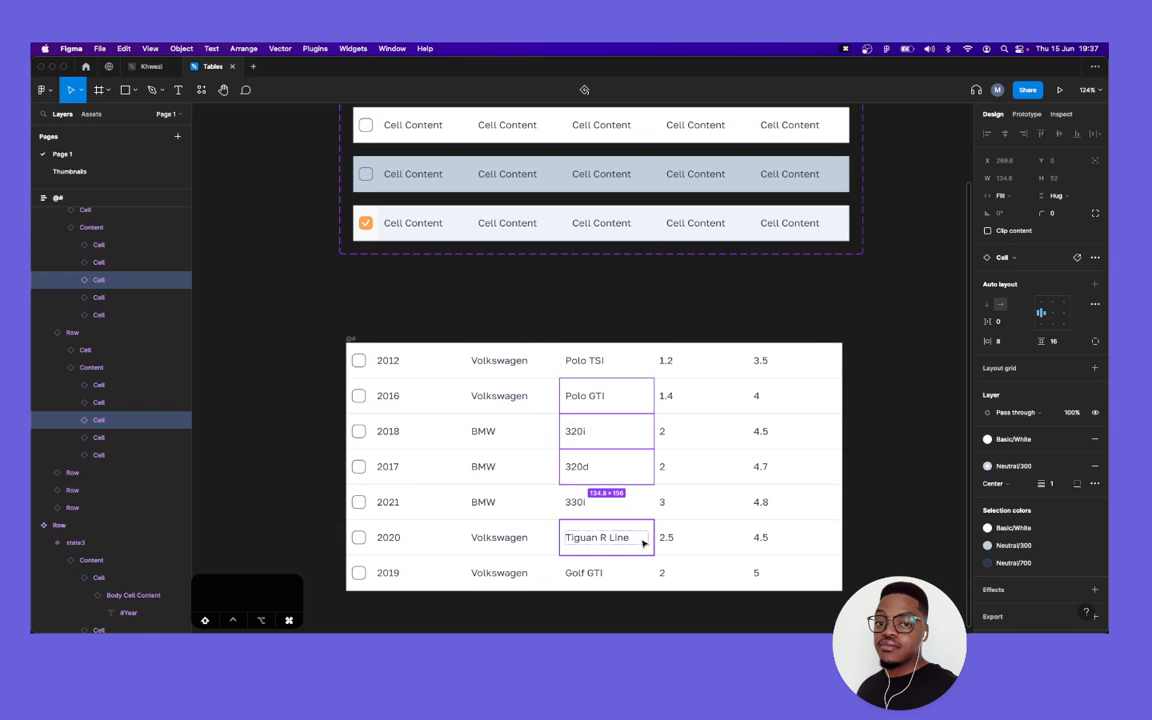
pyautogui.keyDown('shift'); pyautogui.keyDown('super'); pyautogui.click(645, 571); pyautogui.keyUp('super'); pyautogui.keyUp('shift')
pyautogui.keyDown('shift'); pyautogui.keyDown('super'); pyautogui.click(632, 510); pyautogui.keyUp('super'); pyautogui.keyUp('shift')
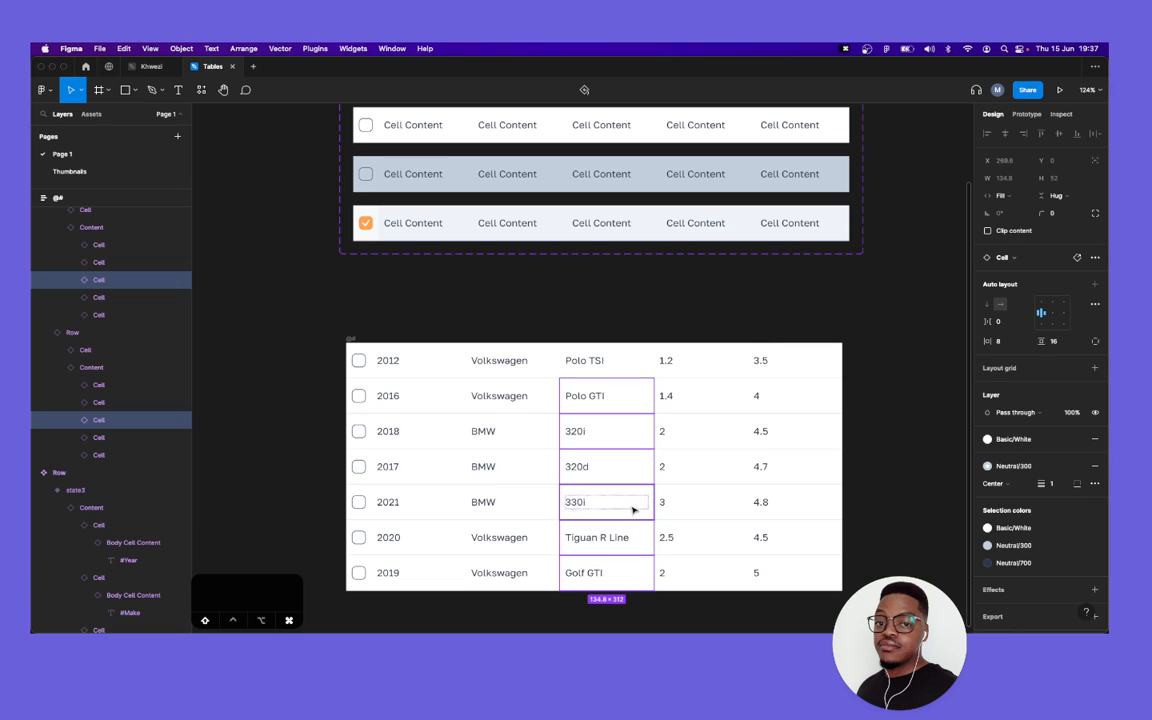
pyautogui.keyDown('shift'); pyautogui.keyDown('super'); pyautogui.click(641, 369); pyautogui.keyUp('super'); pyautogui.keyUp('shift')
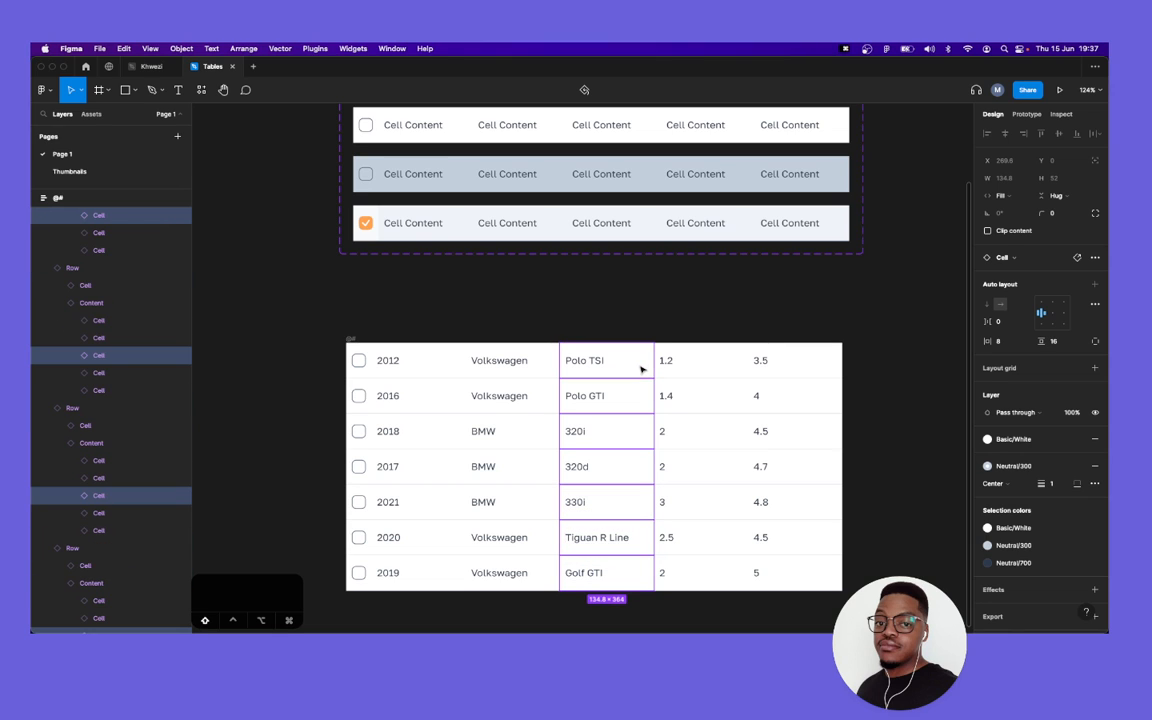
pyautogui.hotkey('shift', 'Return')
pyautogui.click(1010, 195)
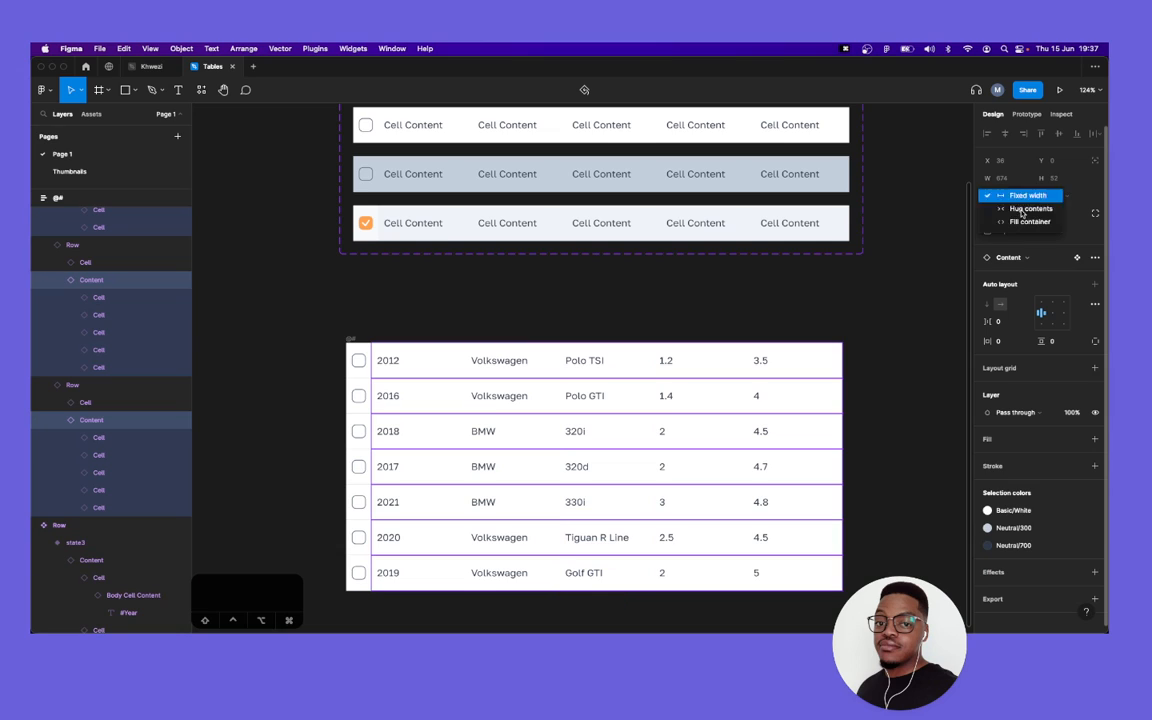
pyautogui.click(1018, 222)
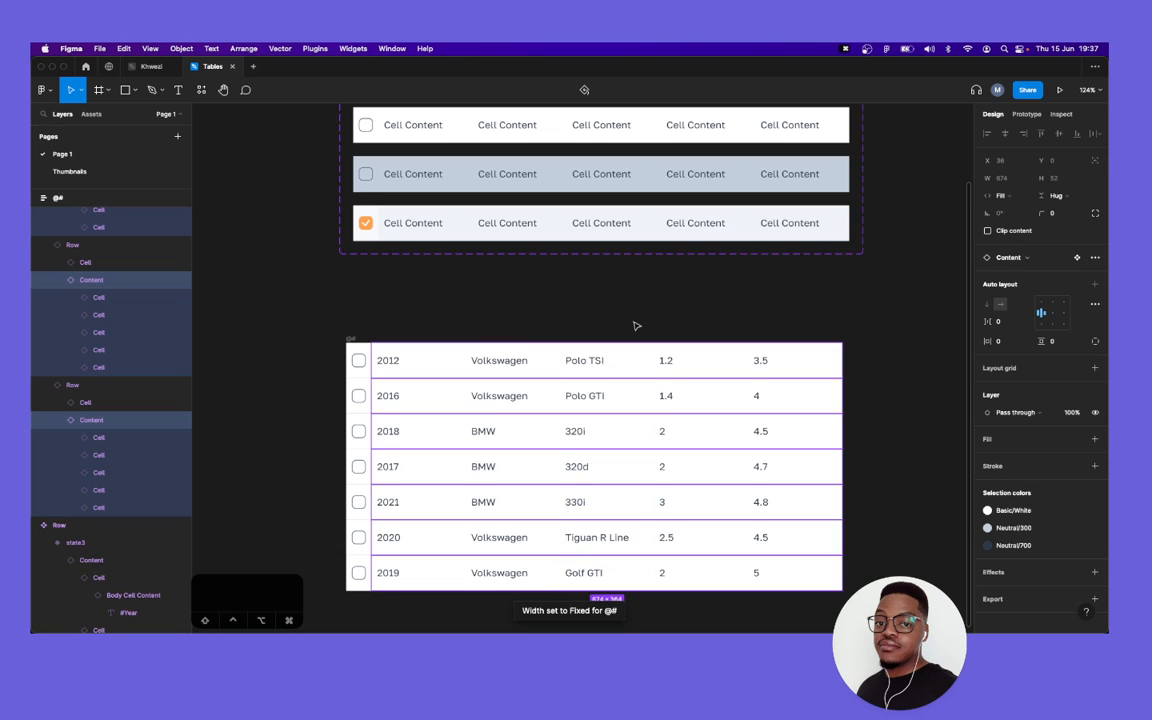
# Widen the @# table frame to 740 and deselect it.
pyautogui.click(410, 324)
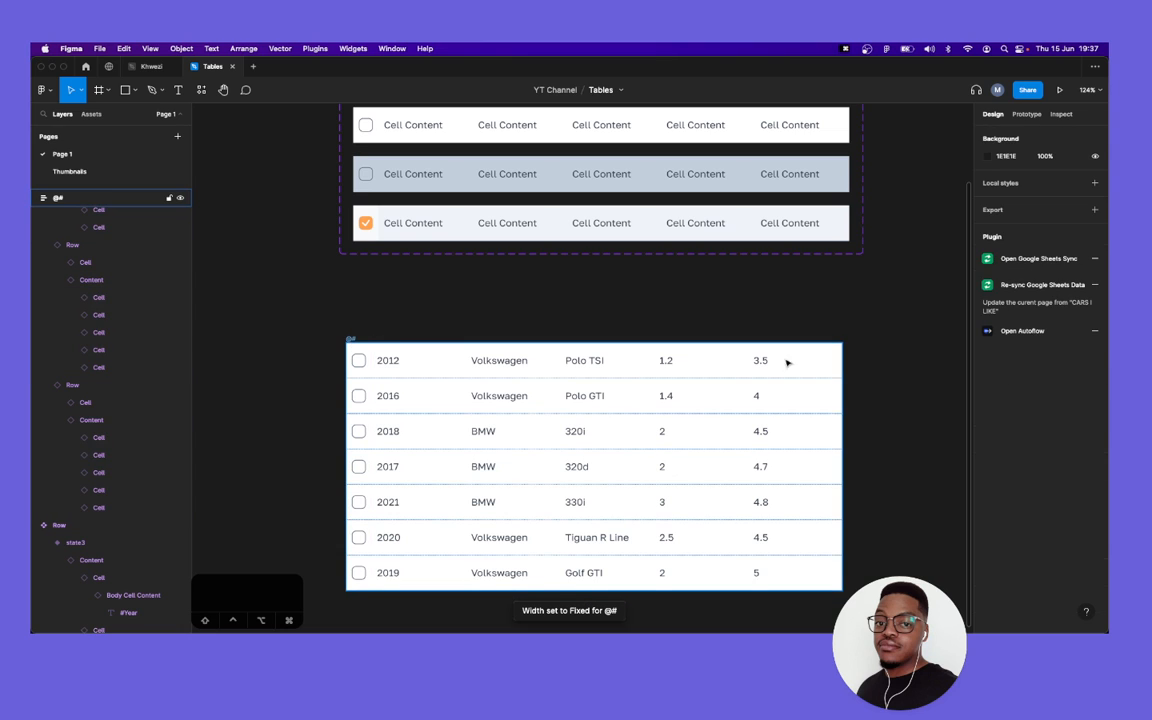
pyautogui.click(840, 428)
pyautogui.moveTo(840, 428); pyautogui.dragTo(866, 428)
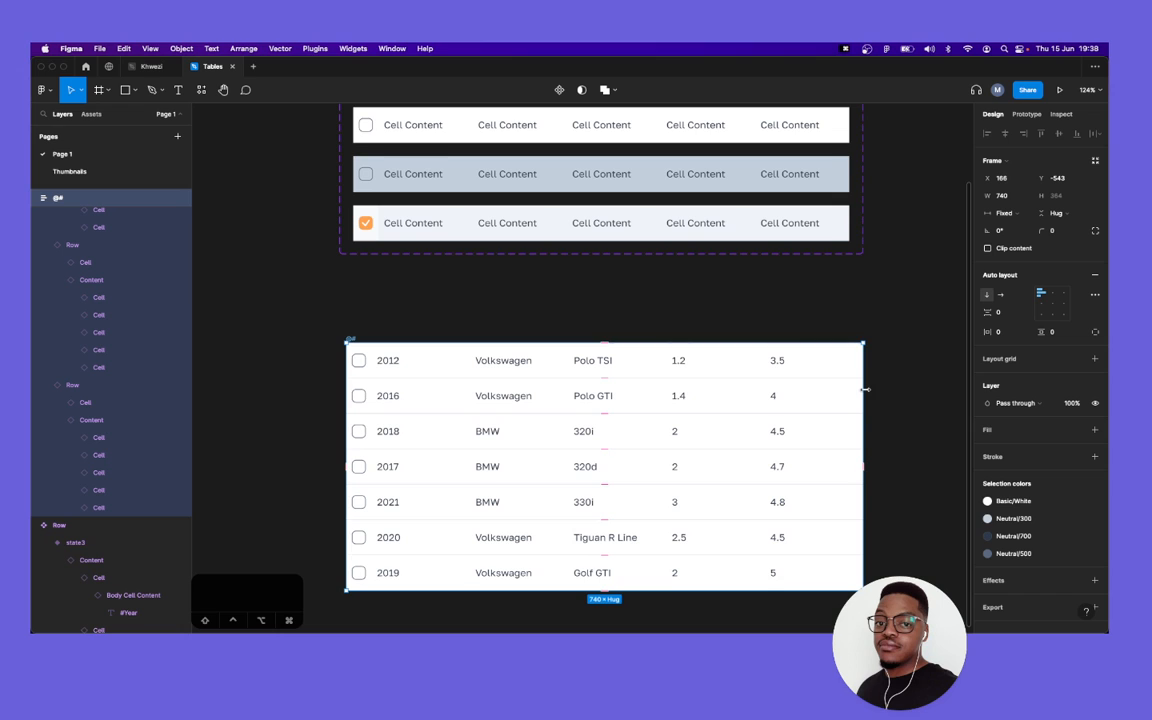
pyautogui.click(418, 282)
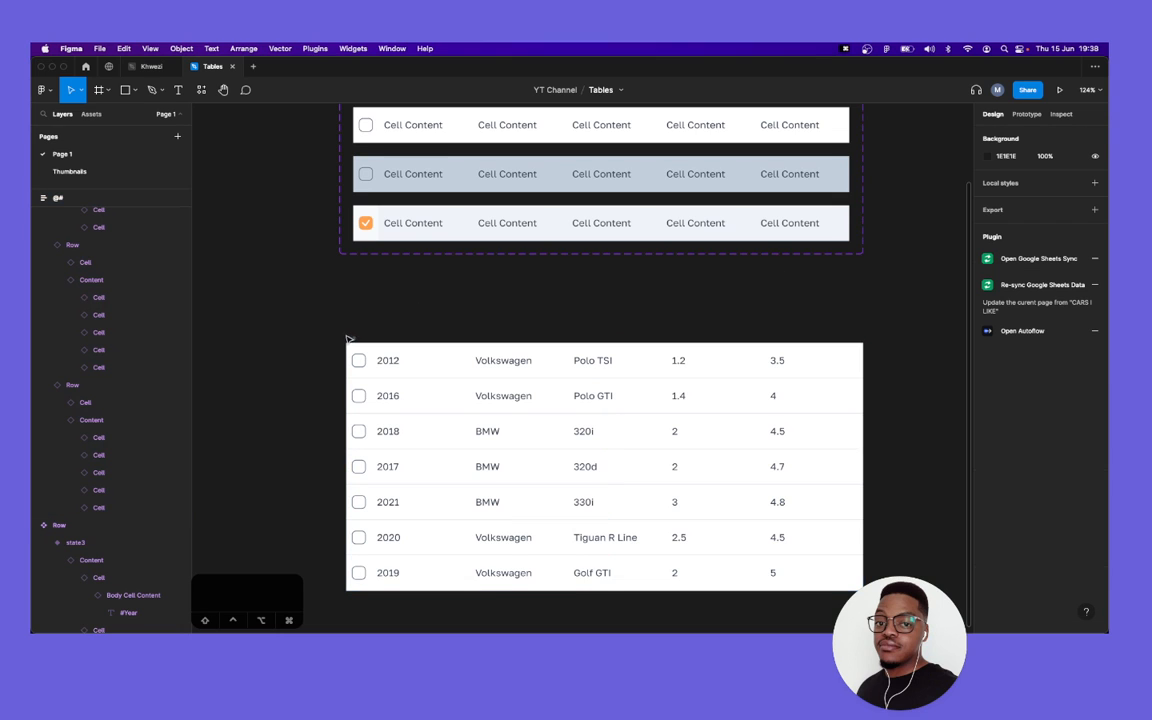
# Present the @# table frame as a prototype, check its rows' hover and checked states, and return to the design file.
pyautogui.click(348, 340)
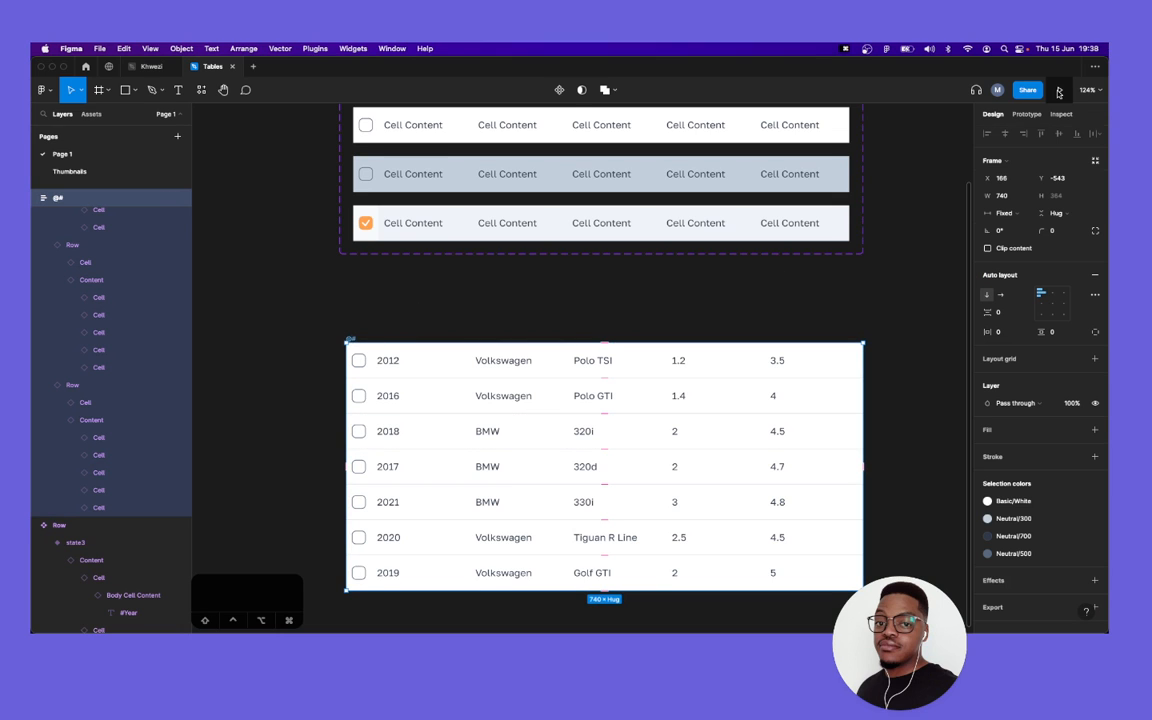
pyautogui.click(1059, 90)
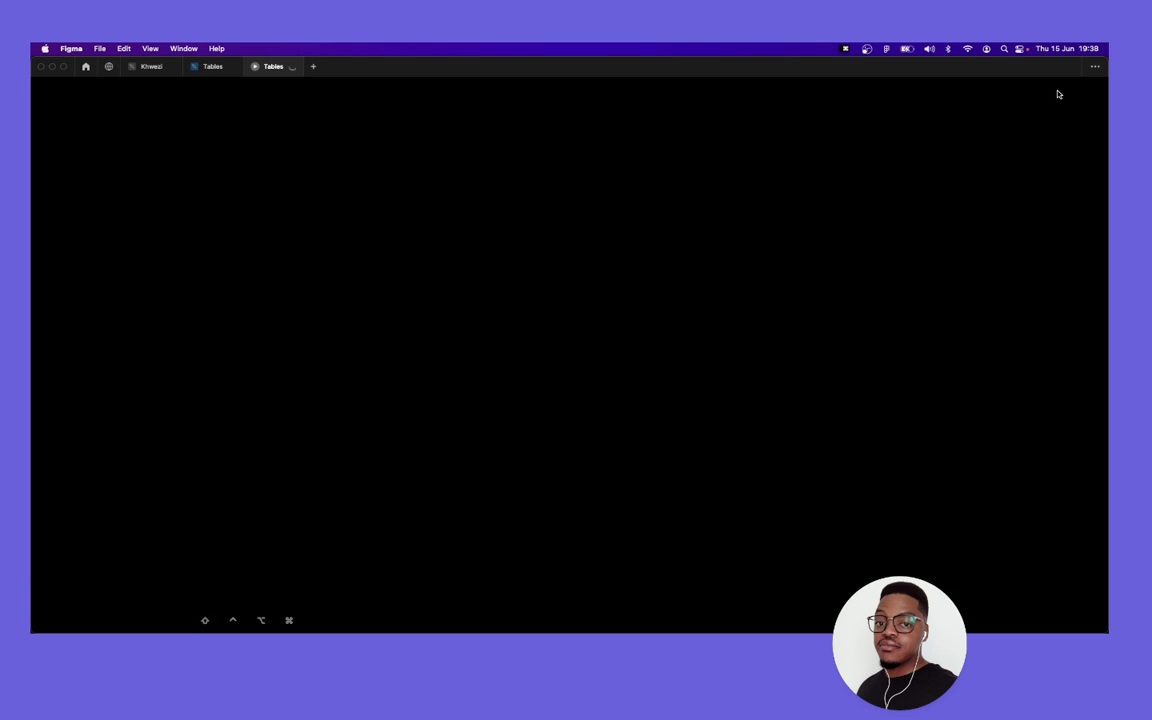
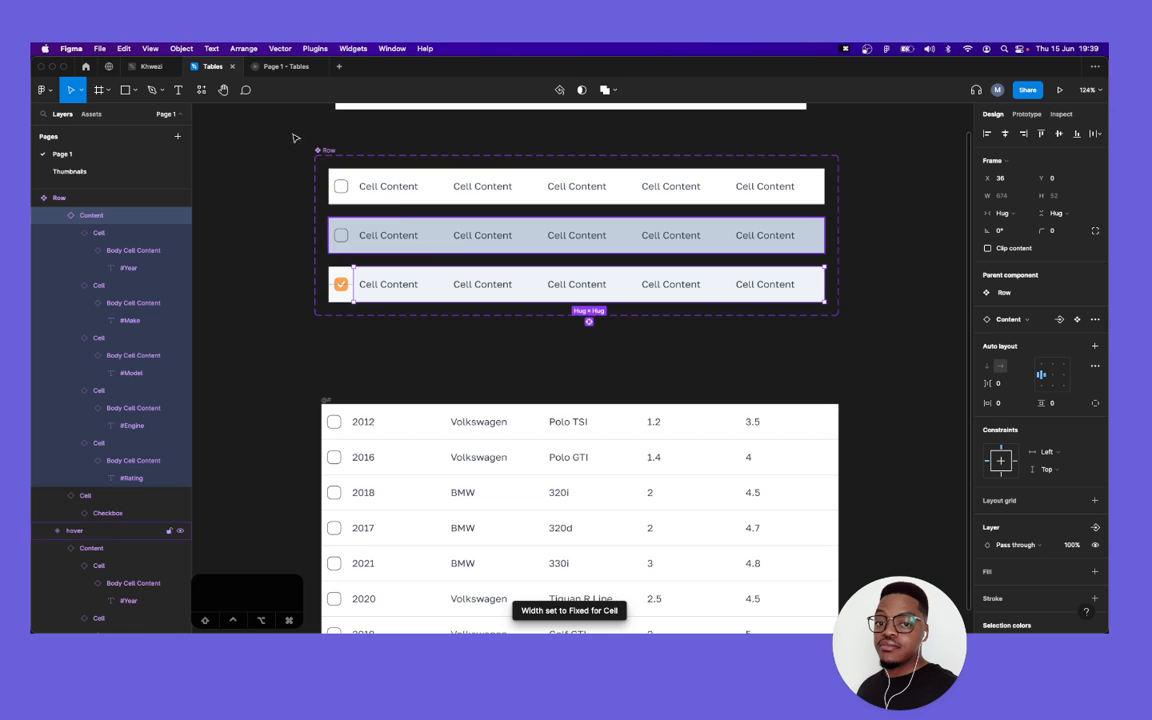
pyautogui.click(275, 66)
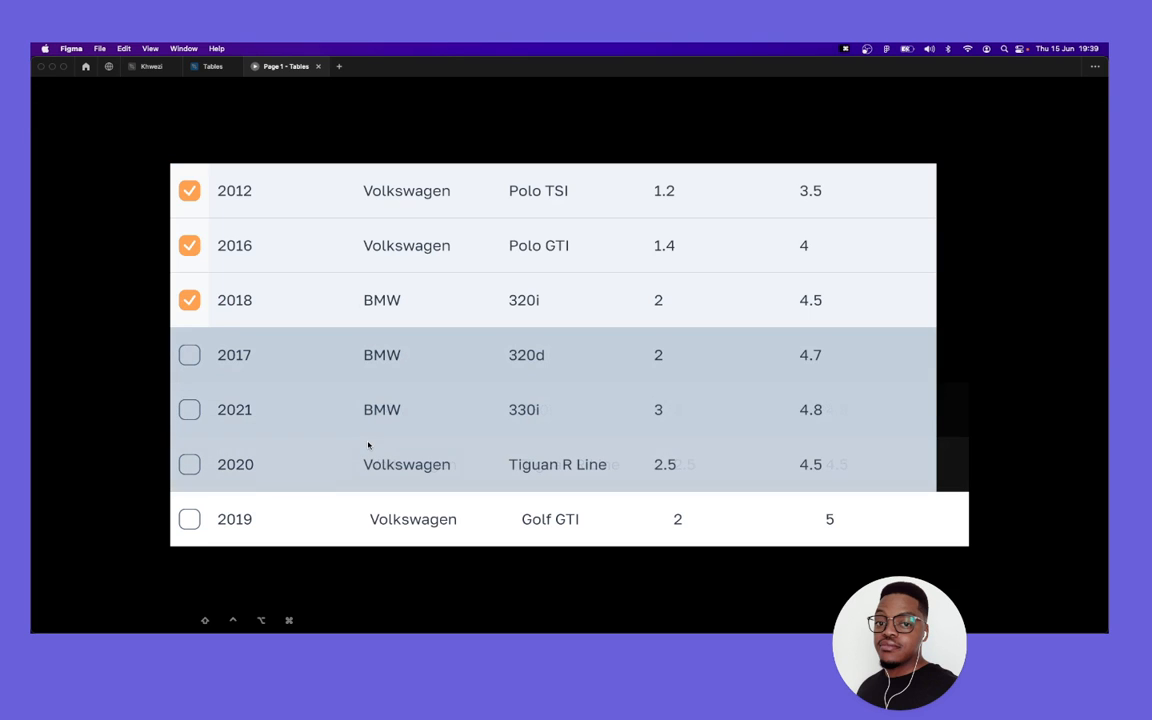
pyautogui.click(211, 67)
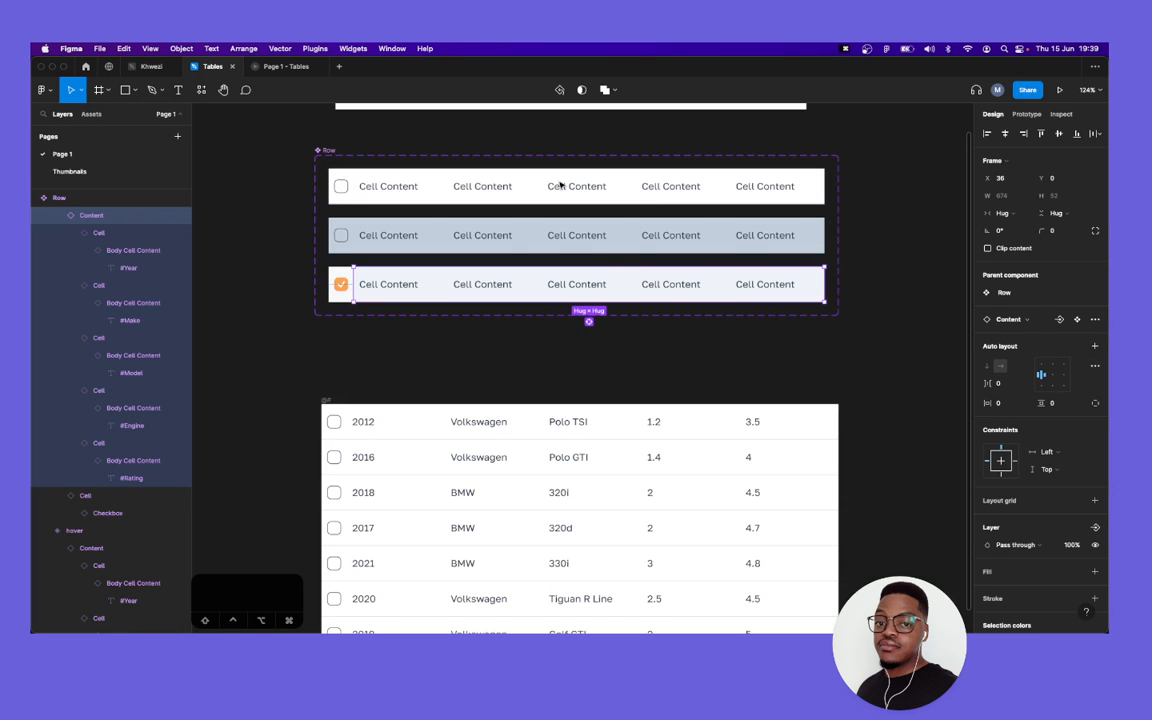
# Add auto layout to the Row component set.
pyautogui.press('Escape')
pyautogui.click(601, 198)
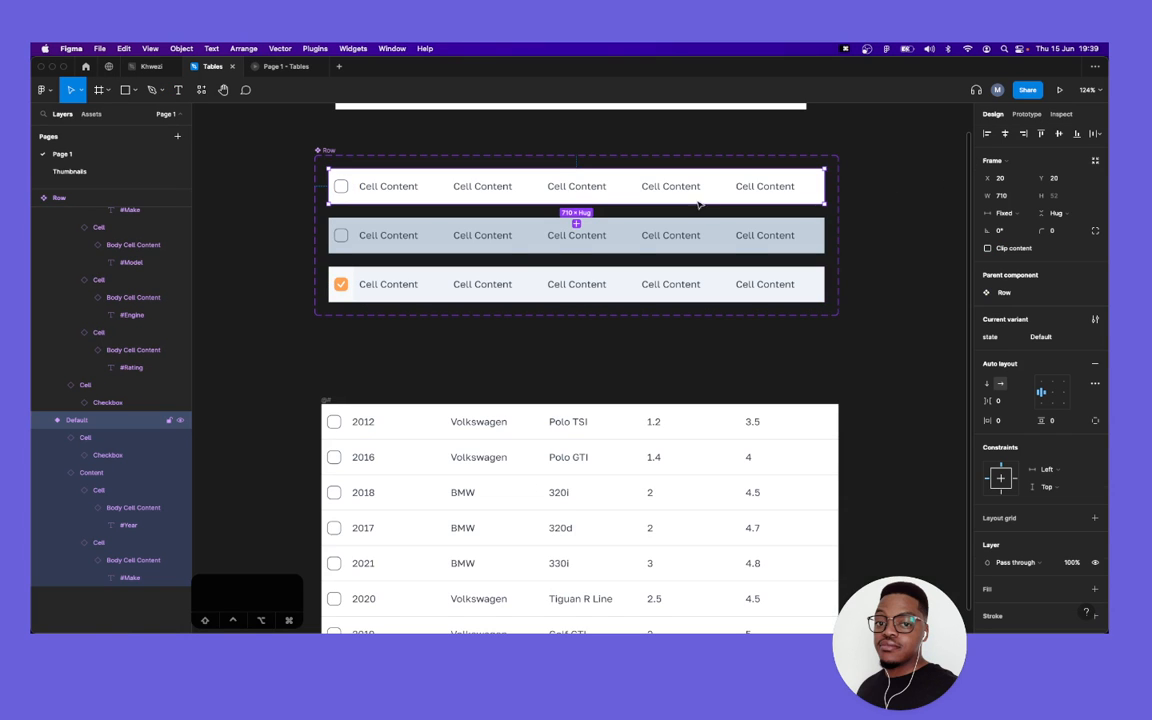
pyautogui.click(328, 150)
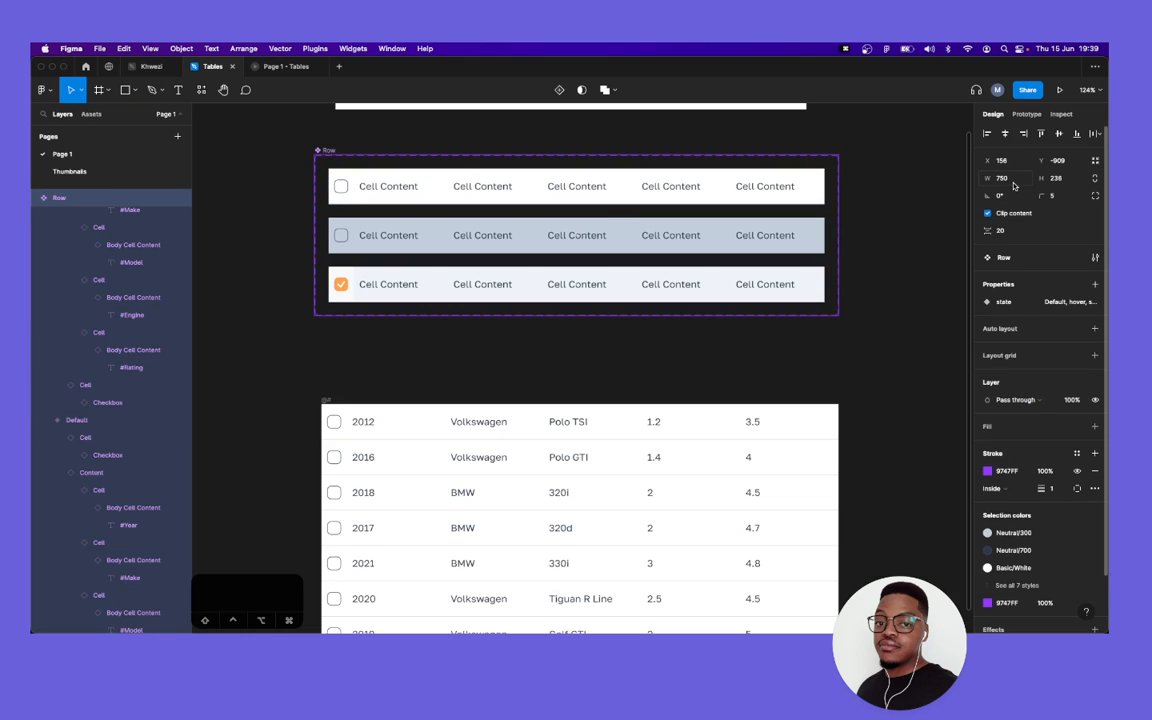
pyautogui.hotkey('shift', 'a')
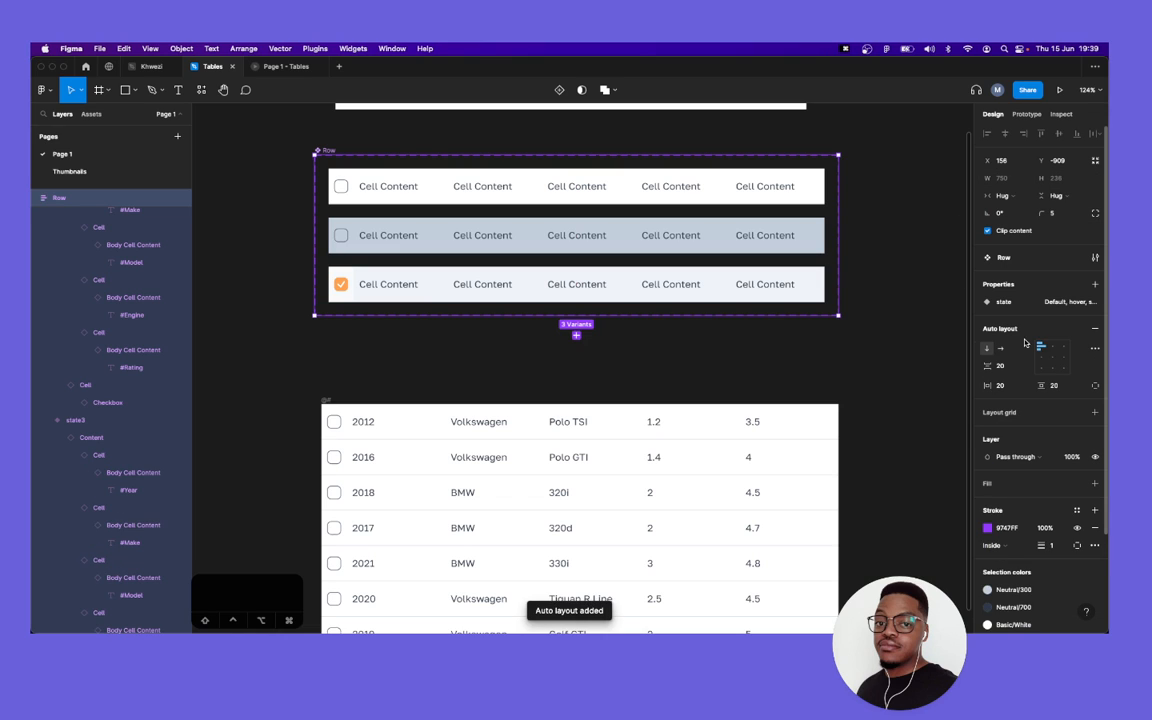
# Set the horizontal resizing of all three Row variants inside the component set to Fill container.
pyautogui.press('Return')
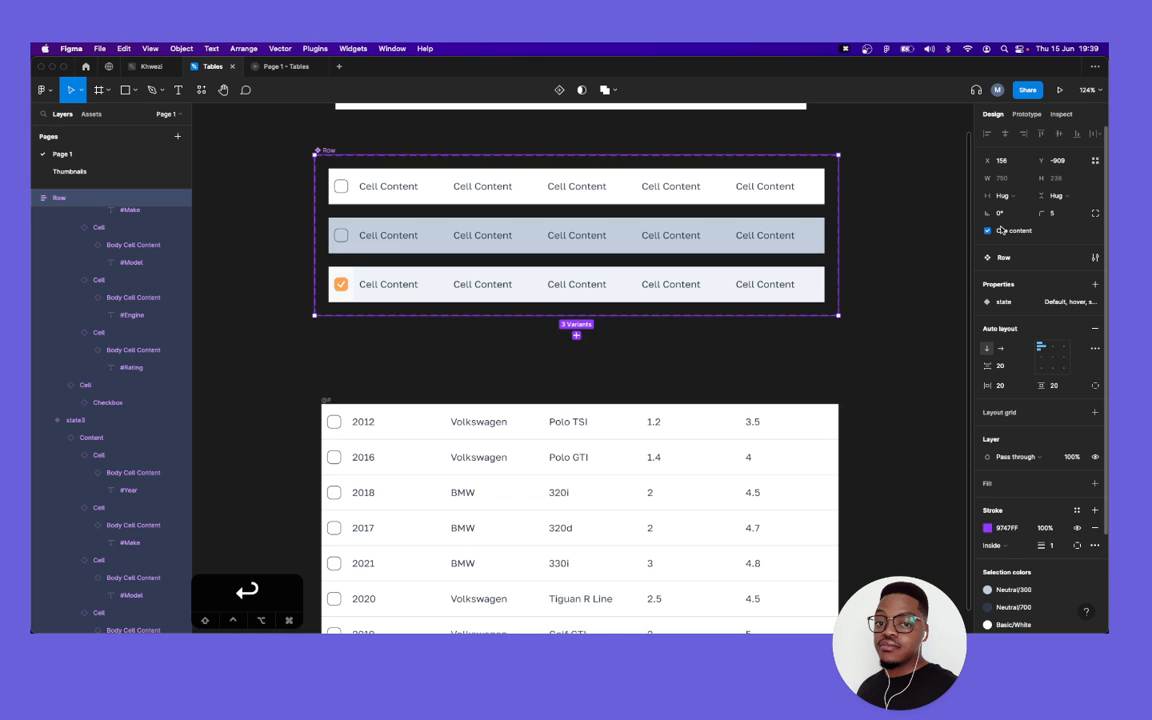
pyautogui.click(1030, 212)
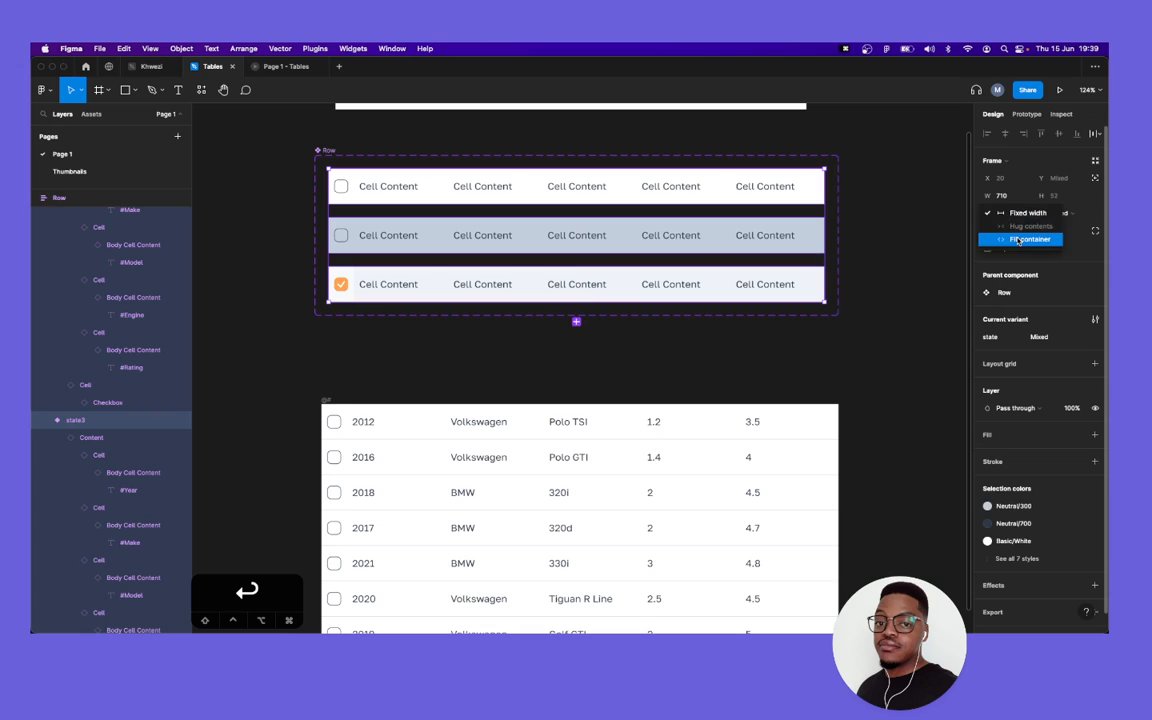
pyautogui.click(1027, 231)
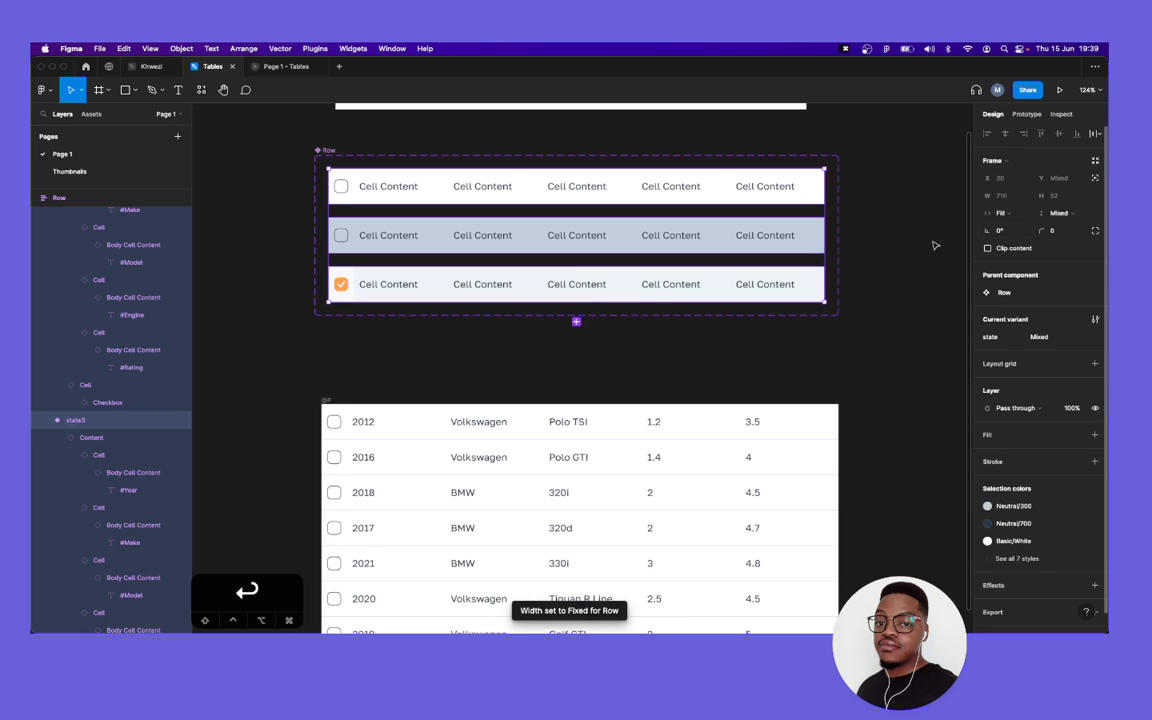
# Check the row widths in the running prototype, return to the design file and deselect the Row variants.
pyautogui.click(284, 66)
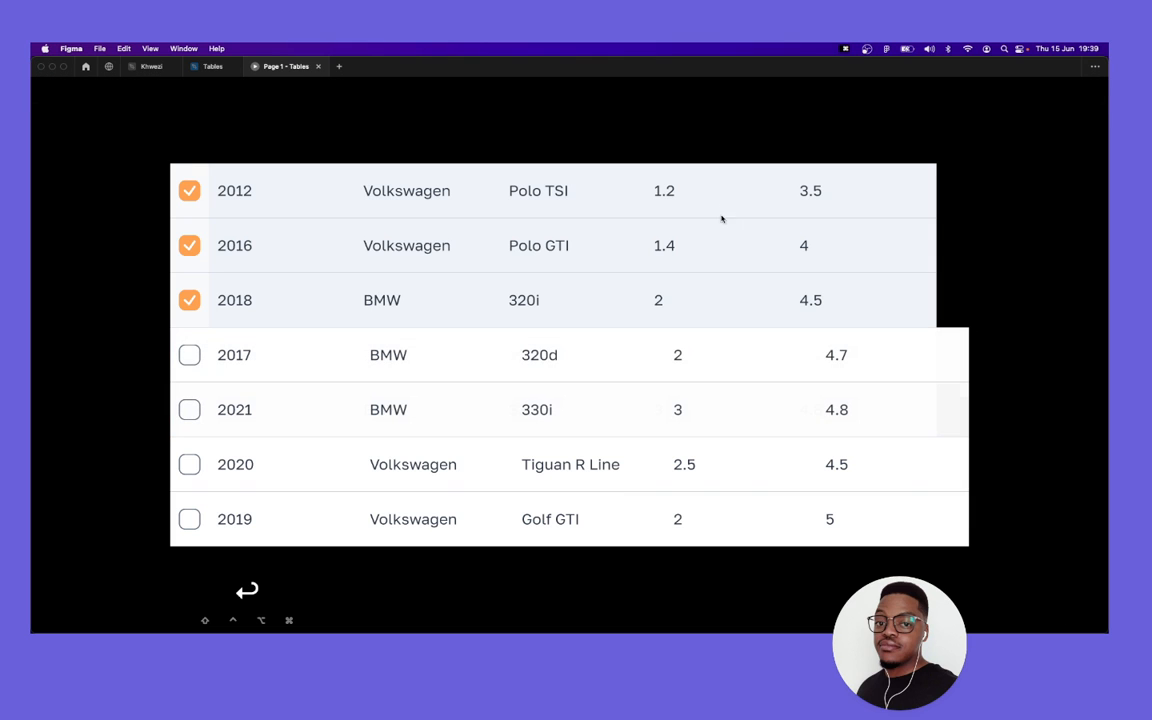
pyautogui.click(208, 66)
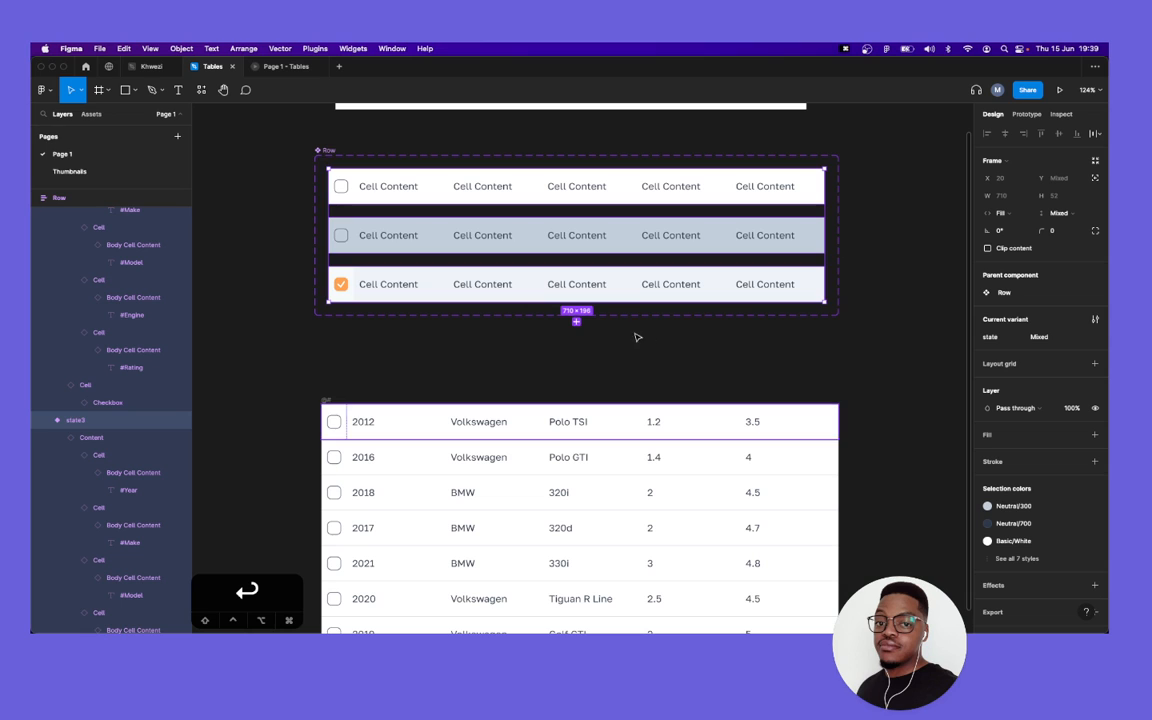
pyautogui.press('Escape')
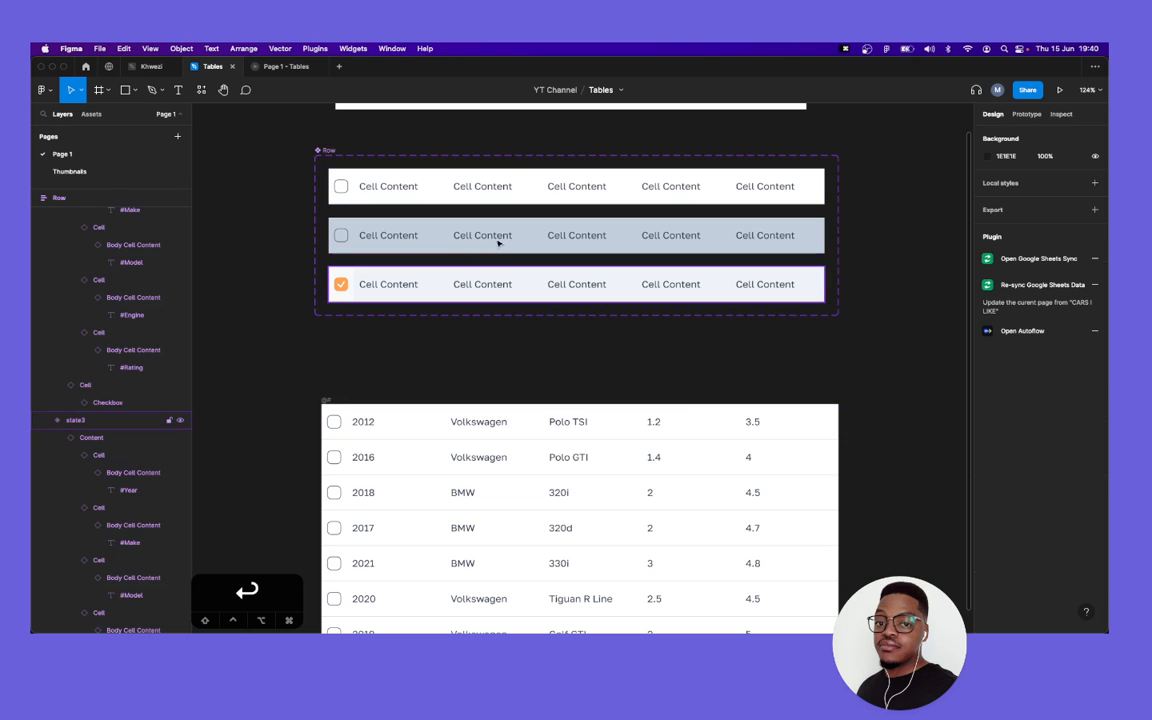
# Inspect the horizontal resizing settings of the Default, hover and state3 Row variants and their nested contents.
pyautogui.doubleClick(445, 195)
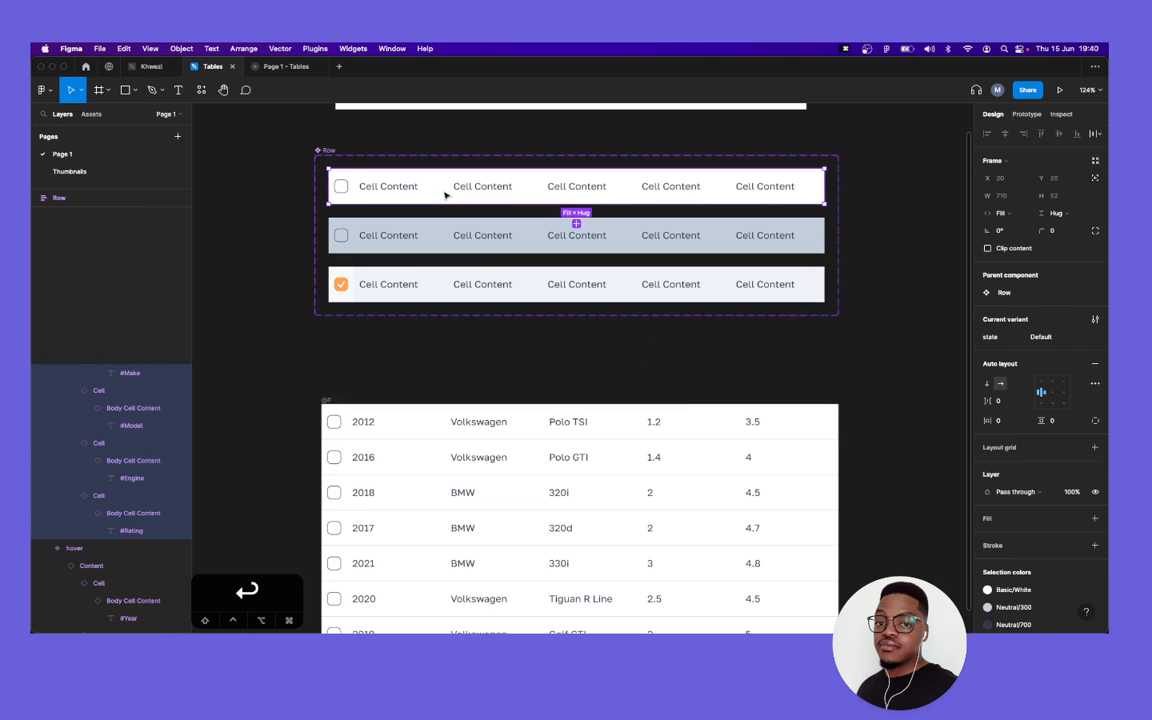
pyautogui.click(817, 238)
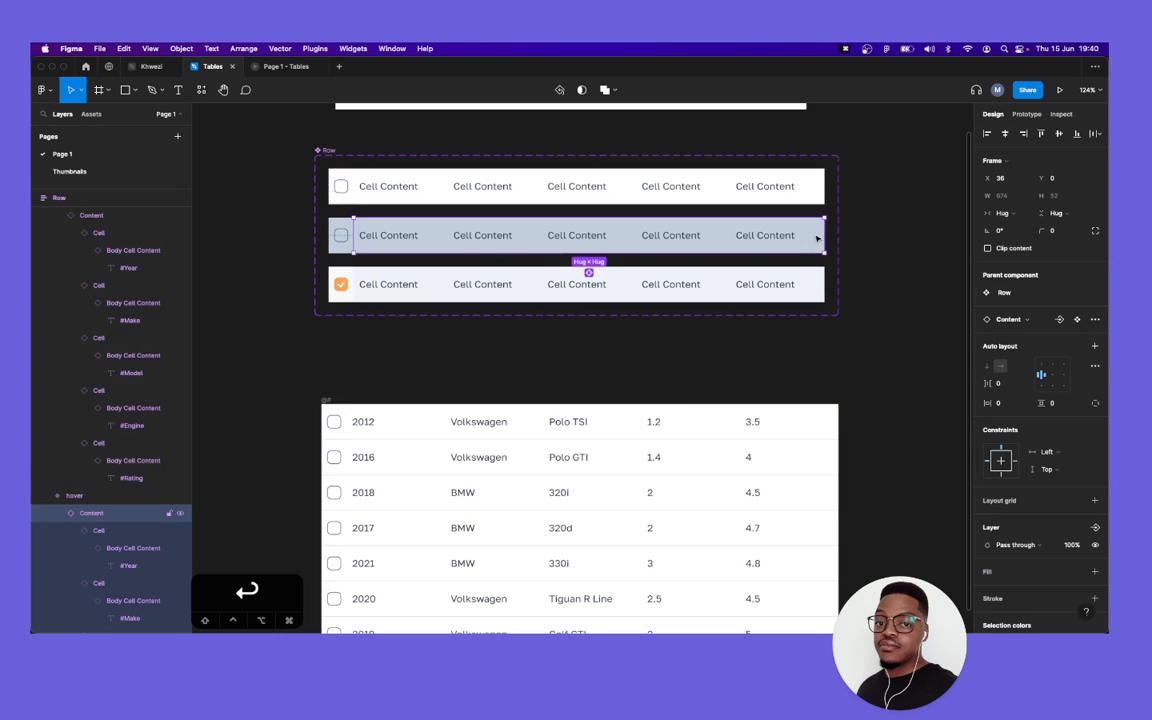
pyautogui.click(1015, 214)
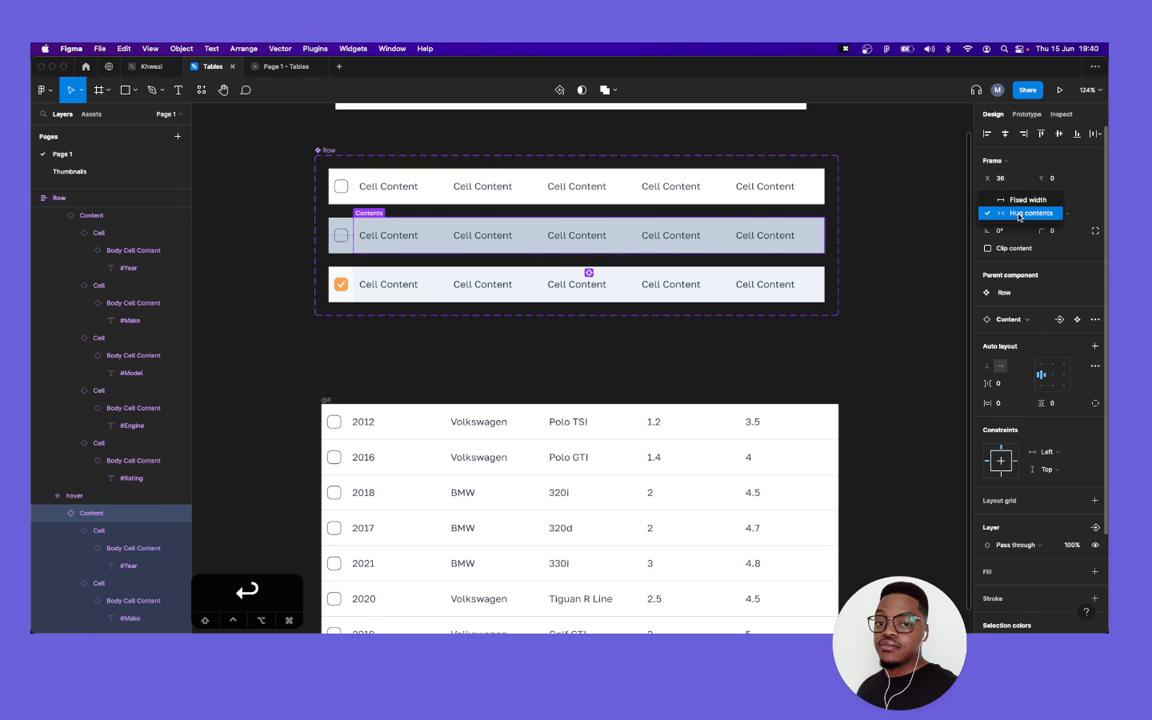
pyautogui.click(1017, 214)
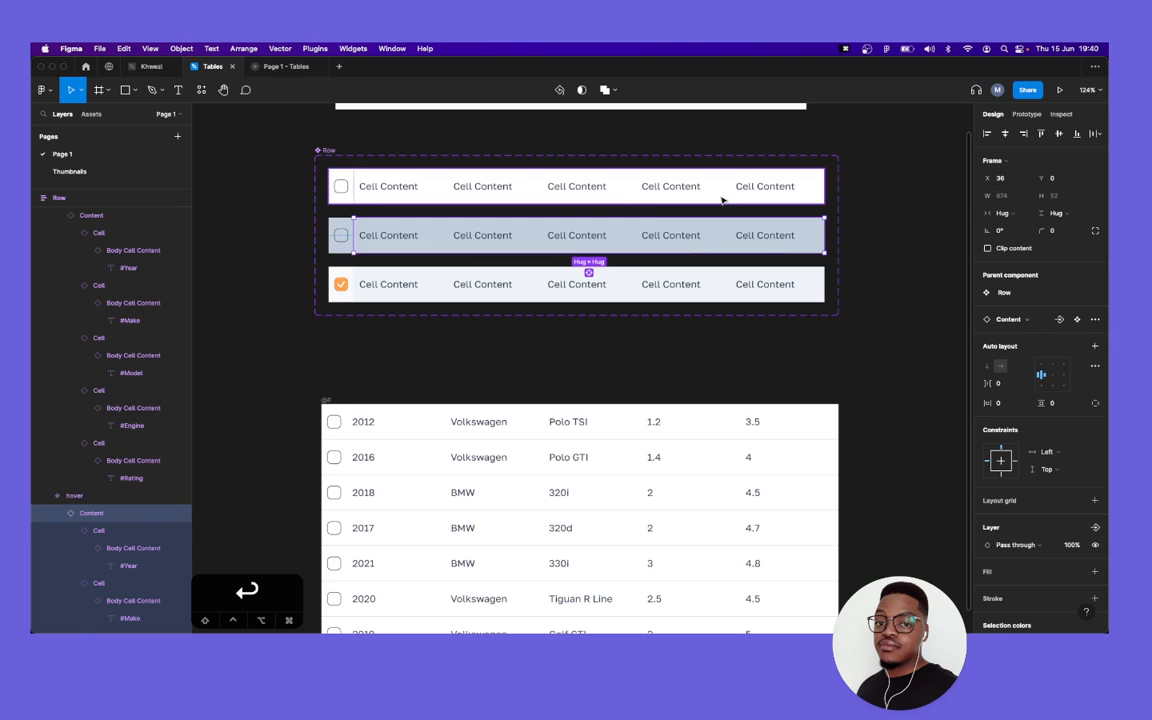
pyautogui.click(722, 200)
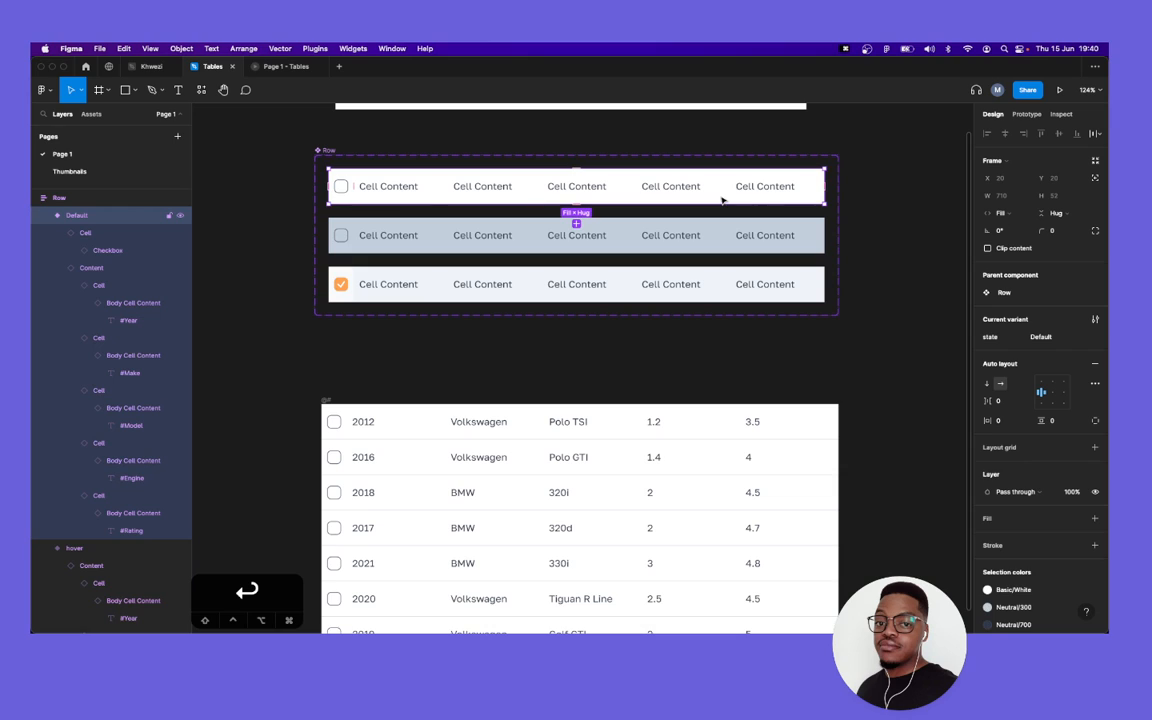
pyautogui.press('Return')
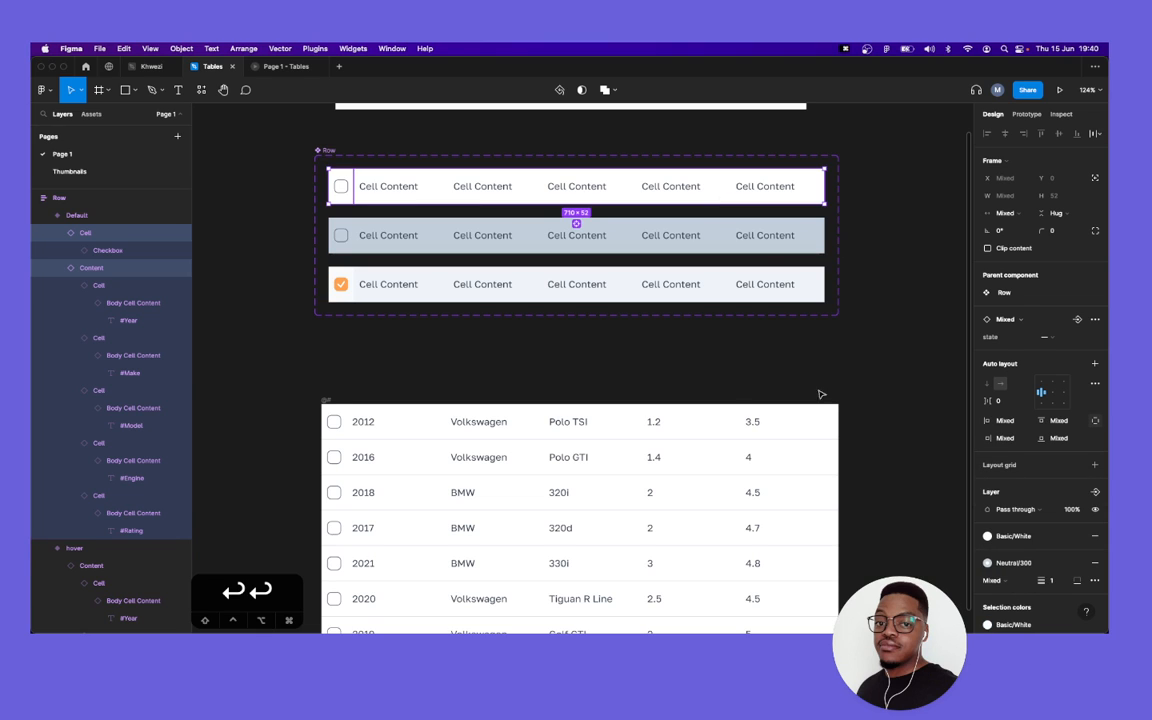
pyautogui.click(396, 318)
pyautogui.click(410, 268)
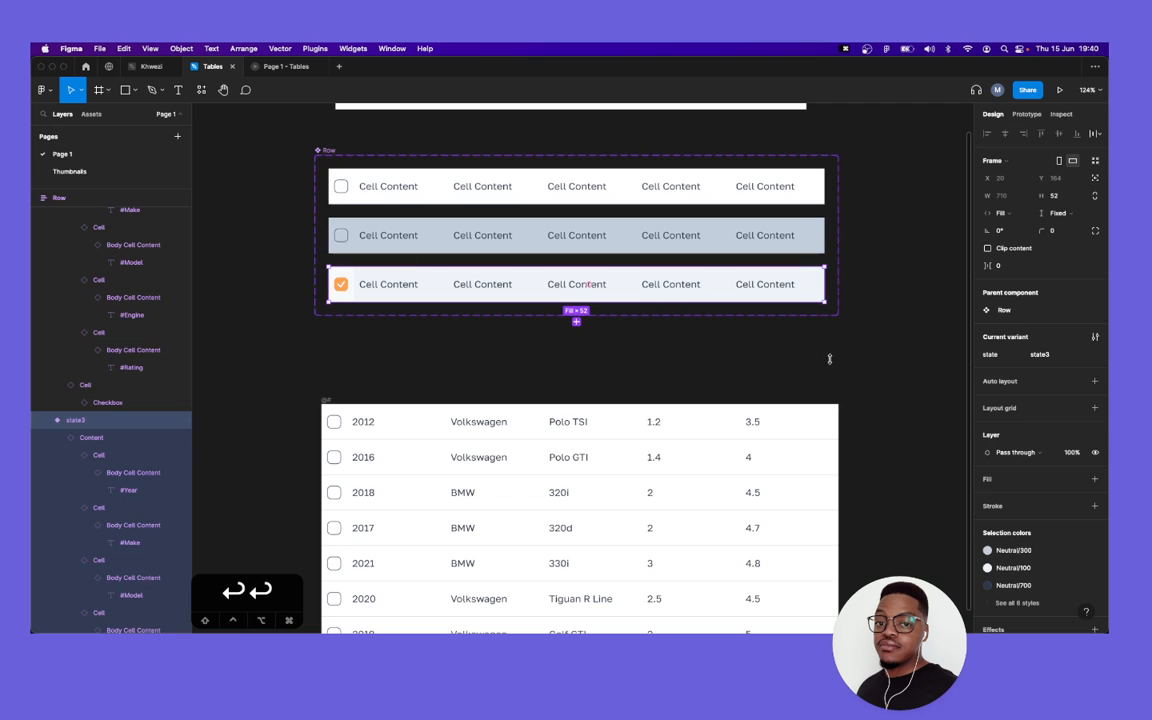
# Set the @# table frame's width to 710.
pyautogui.scroll(-1, 750, 370)
pyautogui.scroll(-3, 800, 350)
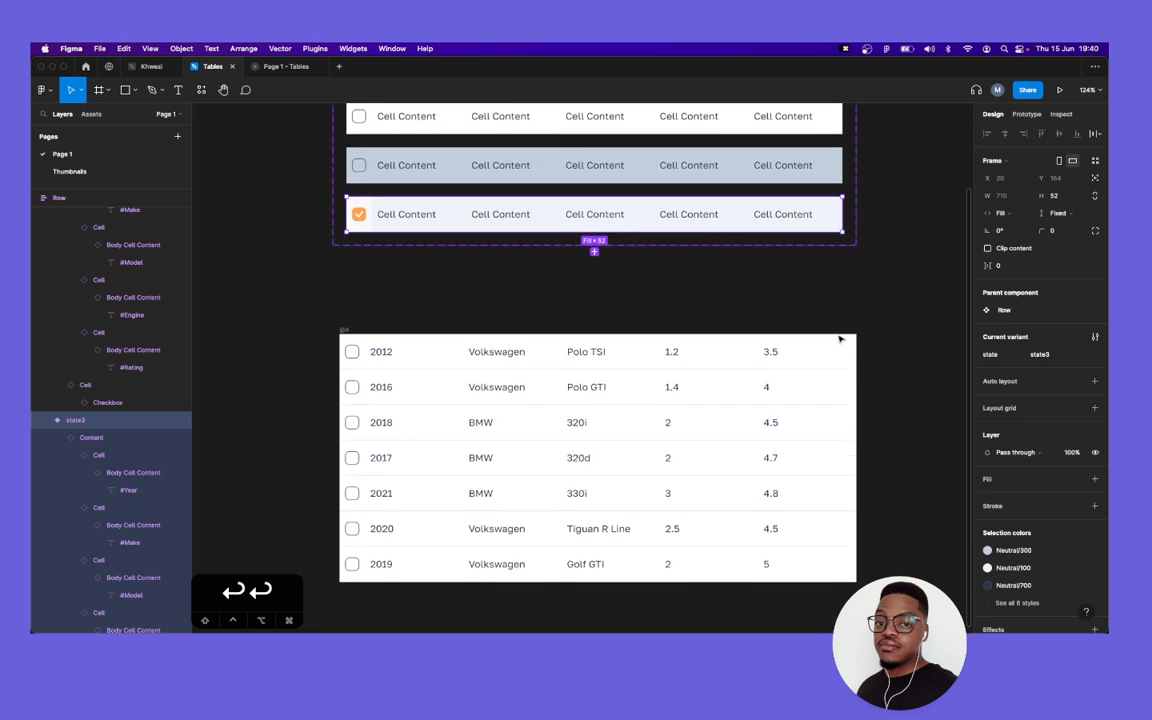
pyautogui.click(418, 402)
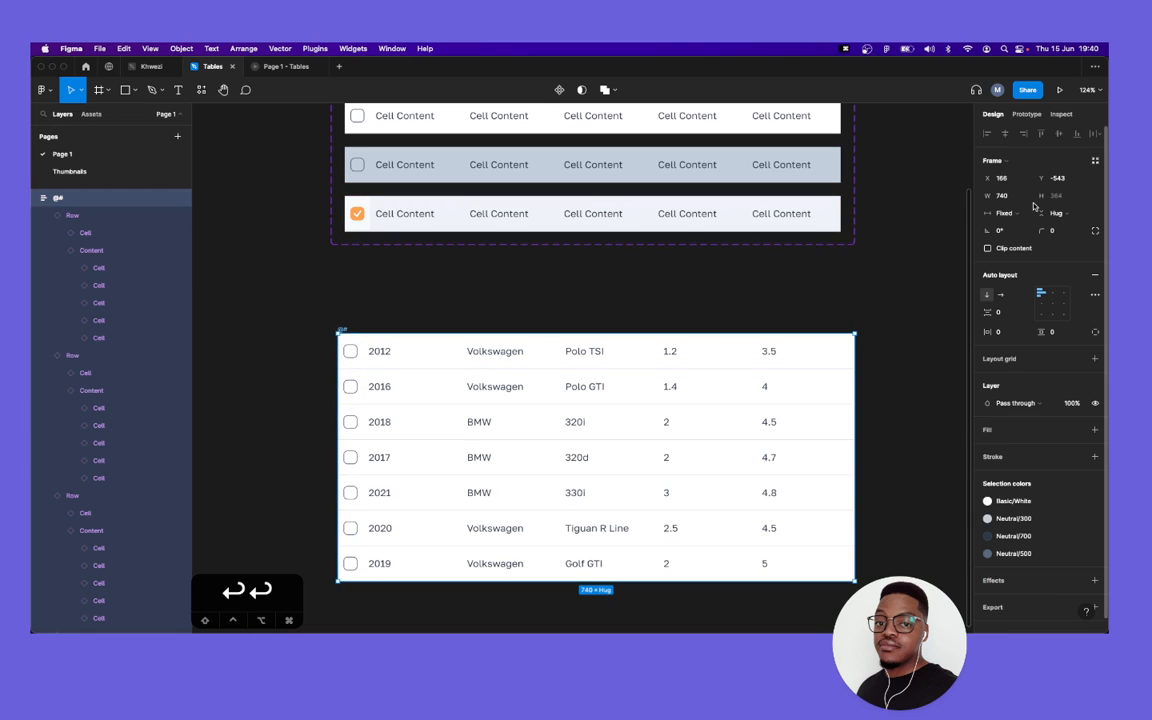
pyautogui.click(1005, 196)
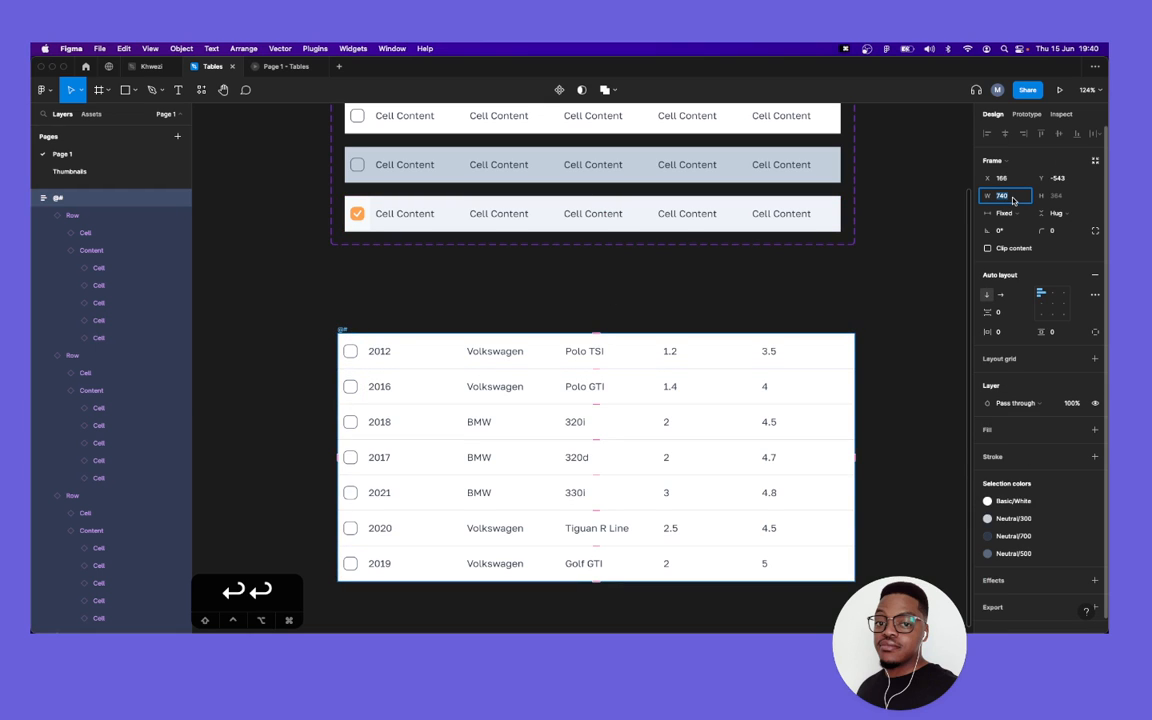
pyautogui.write('710')
pyautogui.press('Tab')
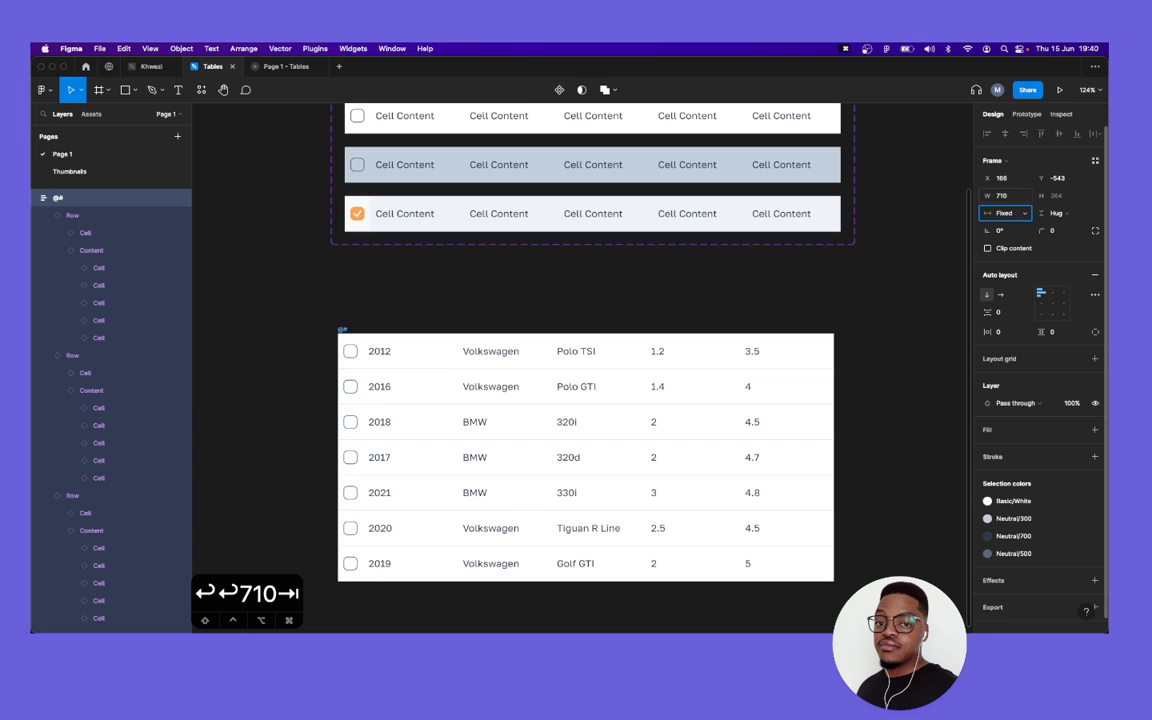
# Test the table rows' hover and checked states in the running prototype and return to the design file.
pyautogui.click(282, 67)
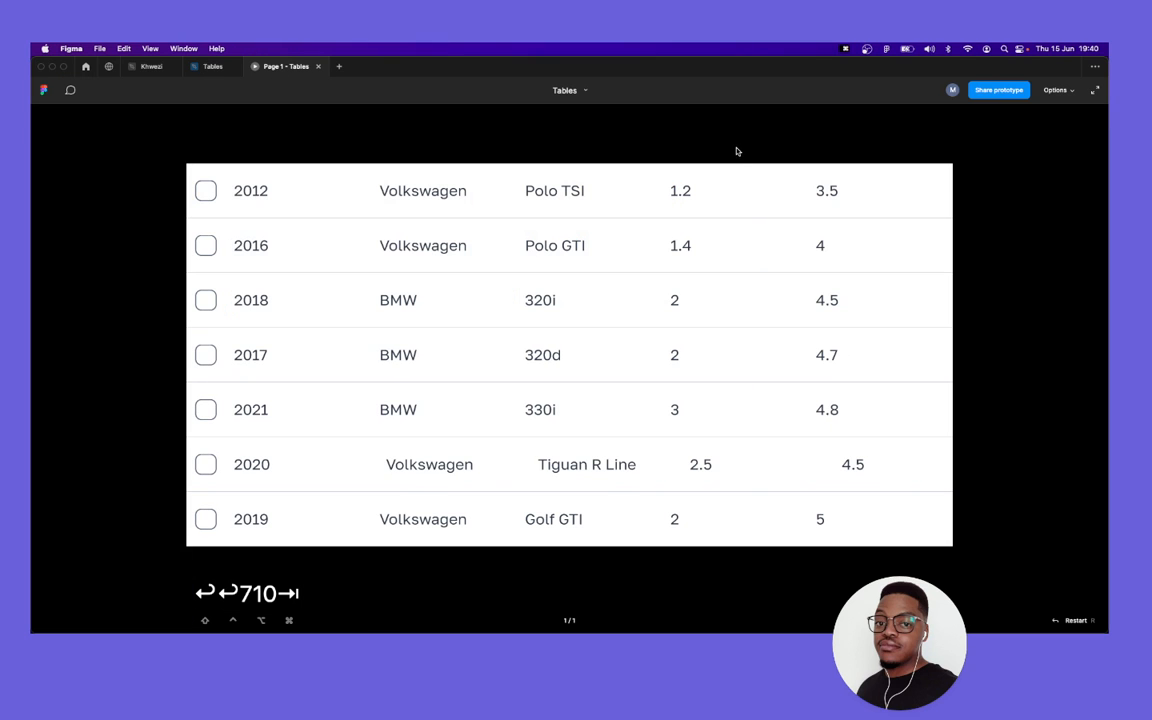
pyautogui.click(734, 192)
pyautogui.click(1012, 278)
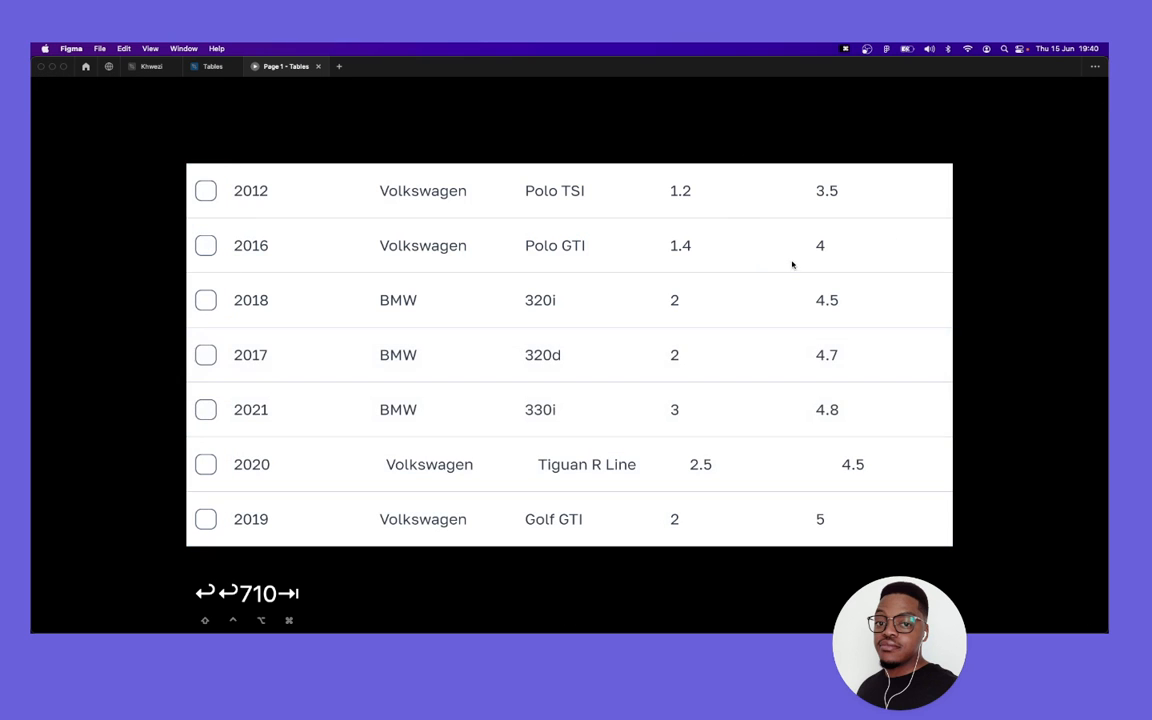
pyautogui.click(780, 254)
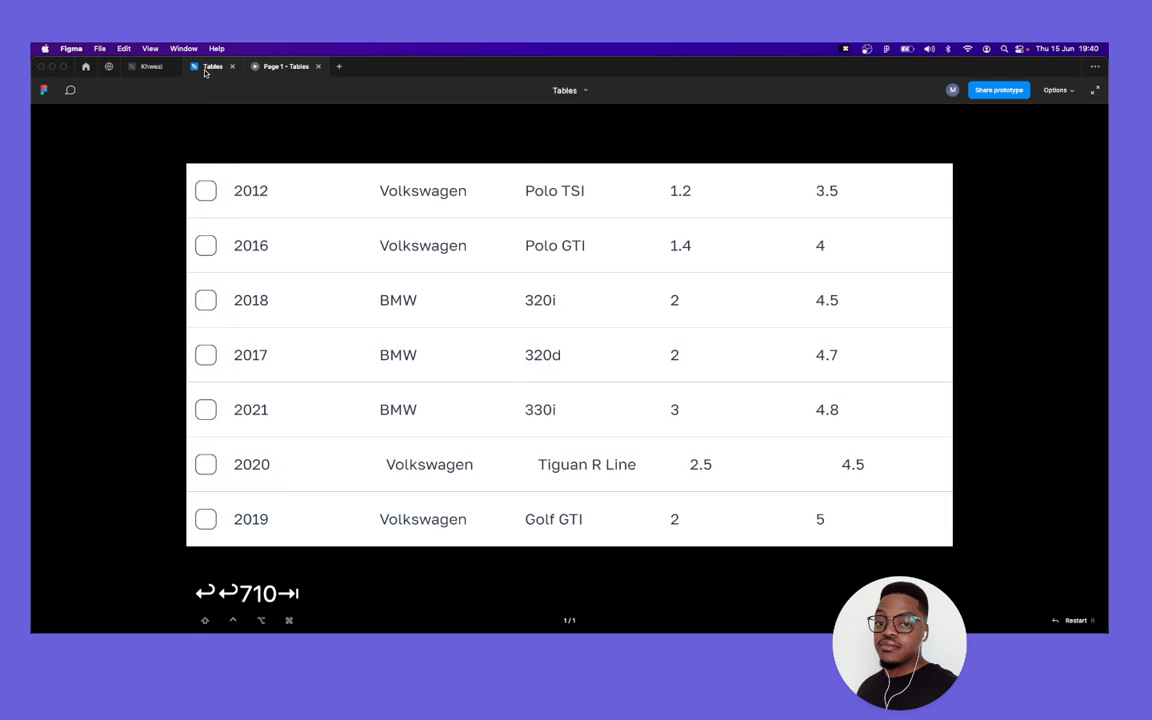
pyautogui.click(205, 70)
# Inspect the prototype interactions of the Default variant in the Row component set.
pyautogui.scroll(2, 500, 287)
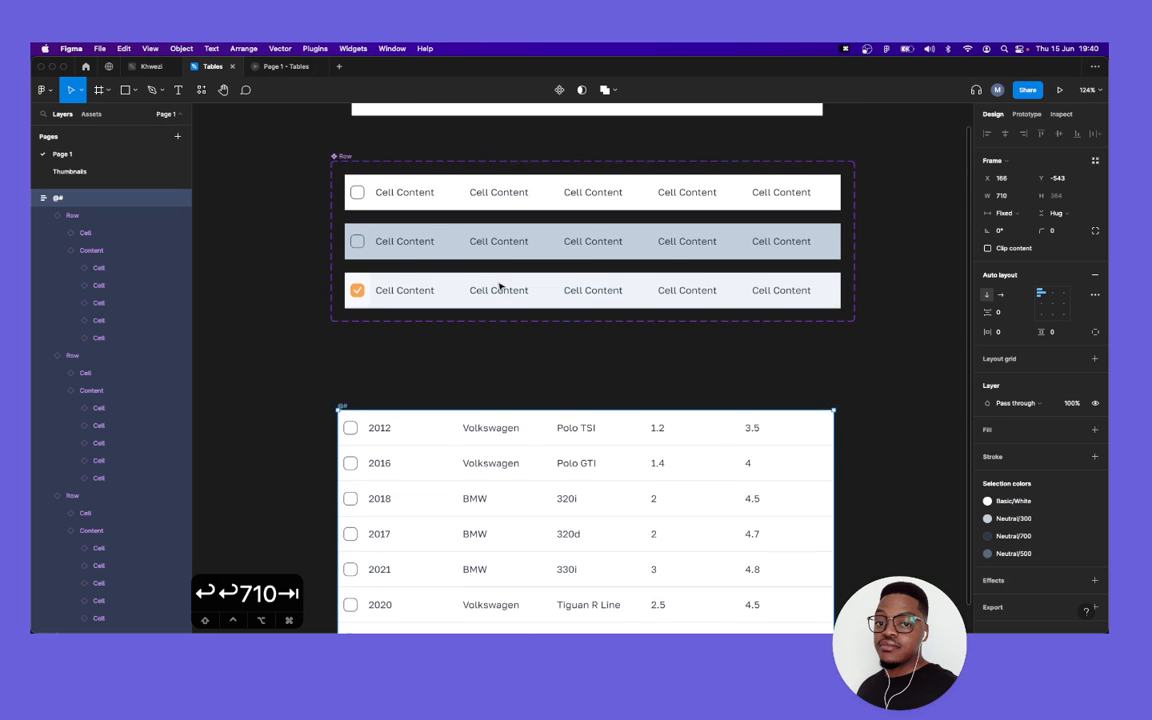
pyautogui.scroll(1, 500, 287)
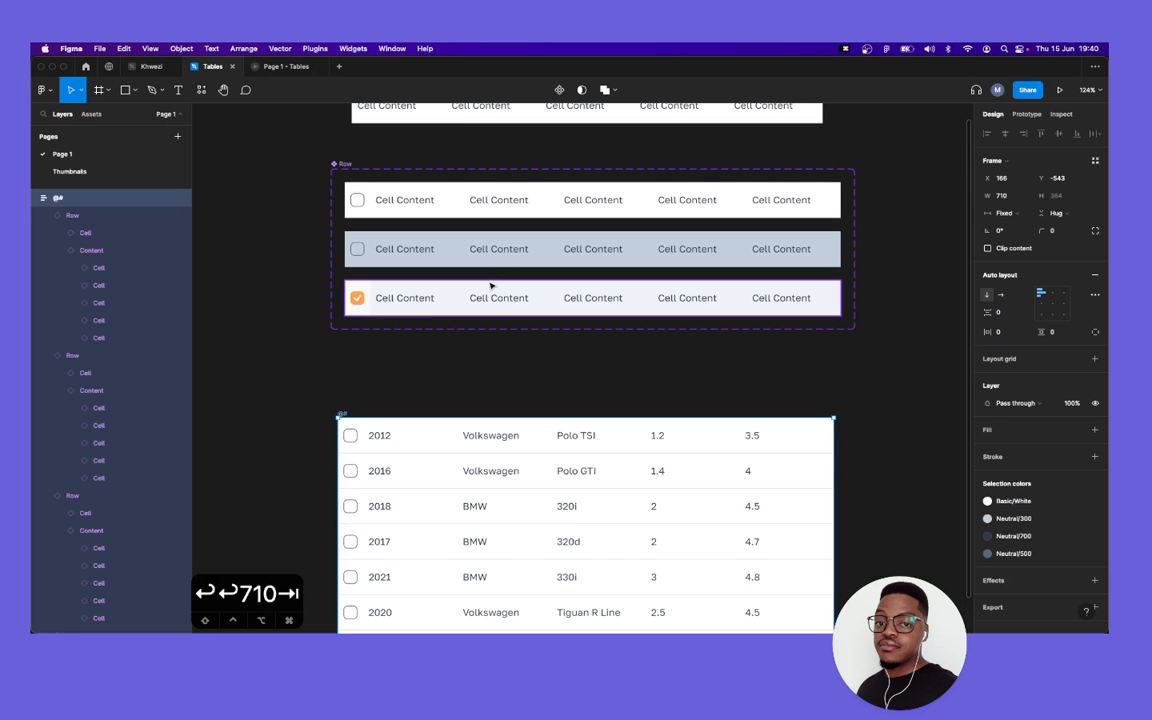
pyautogui.click(433, 208)
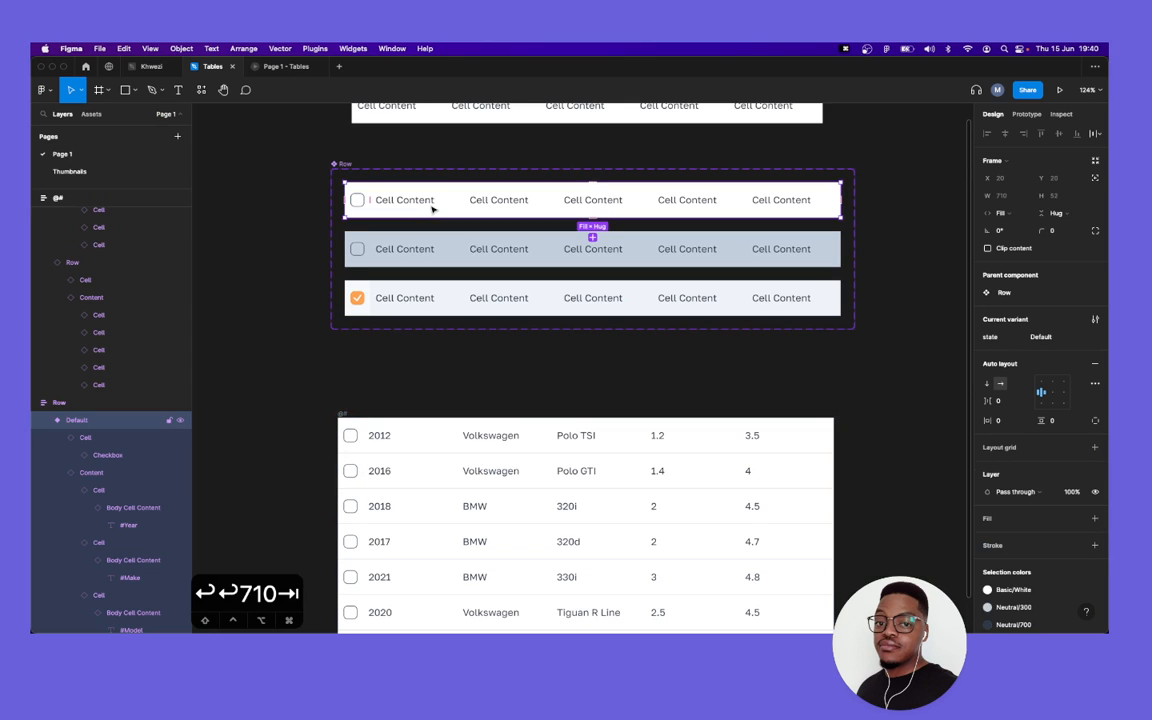
pyautogui.hotkey('shift', 'e')
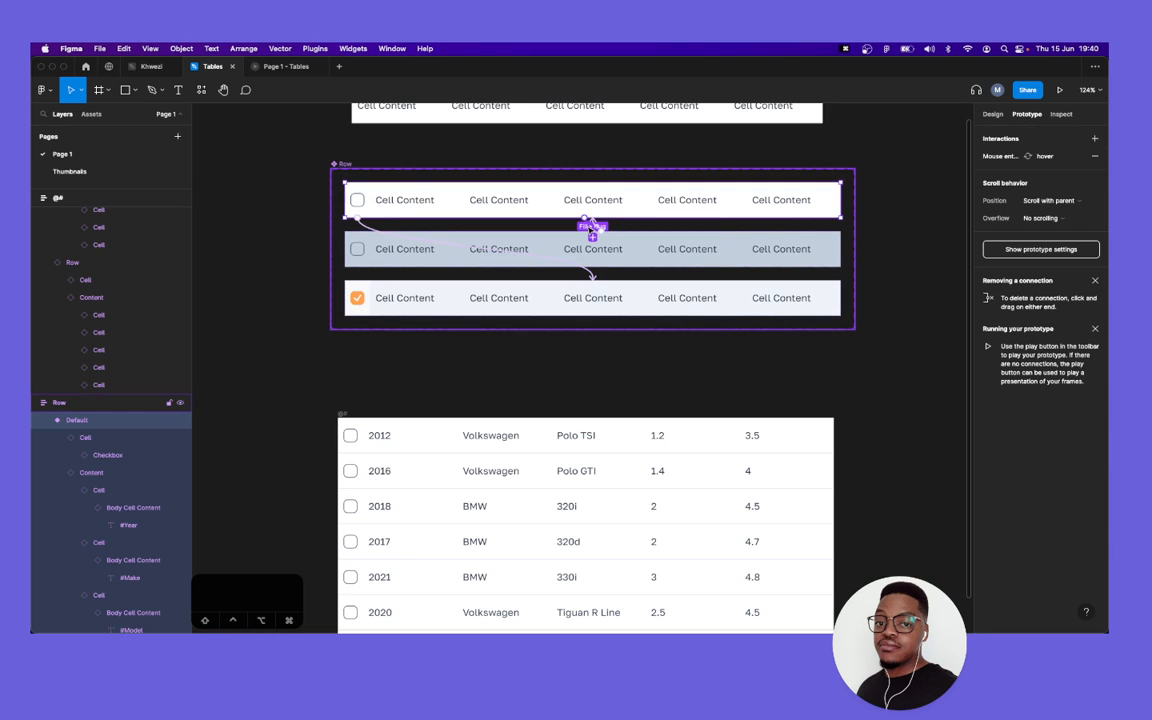
# Restart the running table prototype to recheck its rows, close it and return to the design file.
pyautogui.press('super+alt+Return')
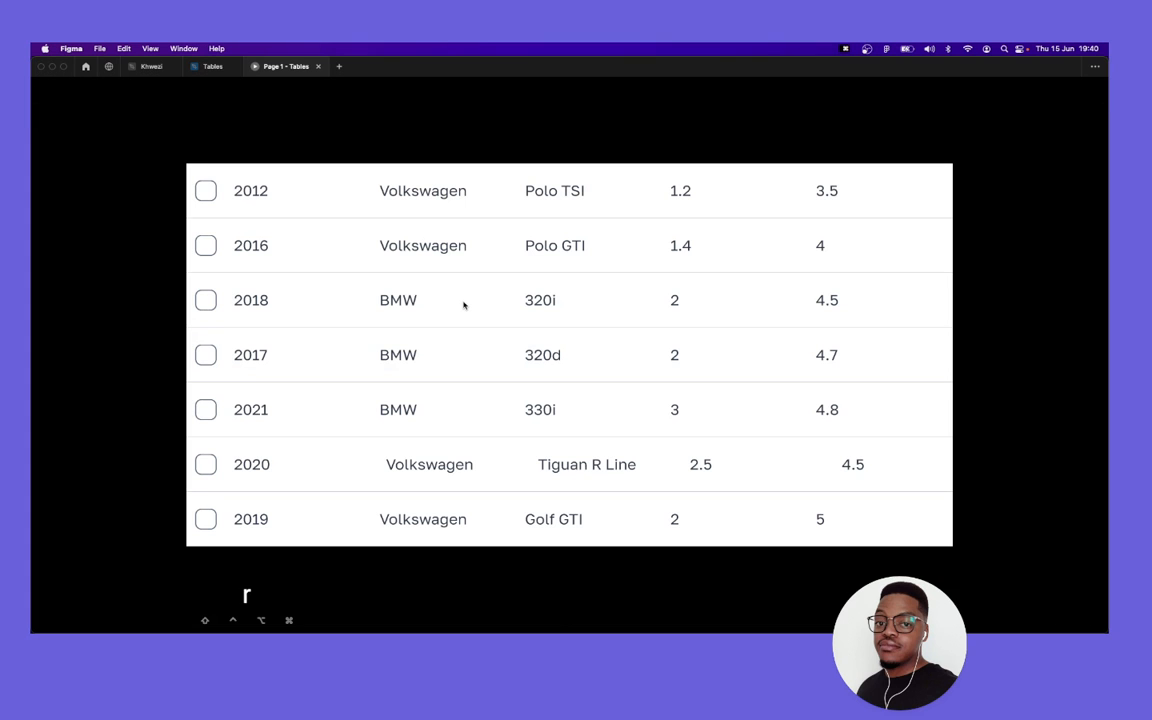
pyautogui.press('r')
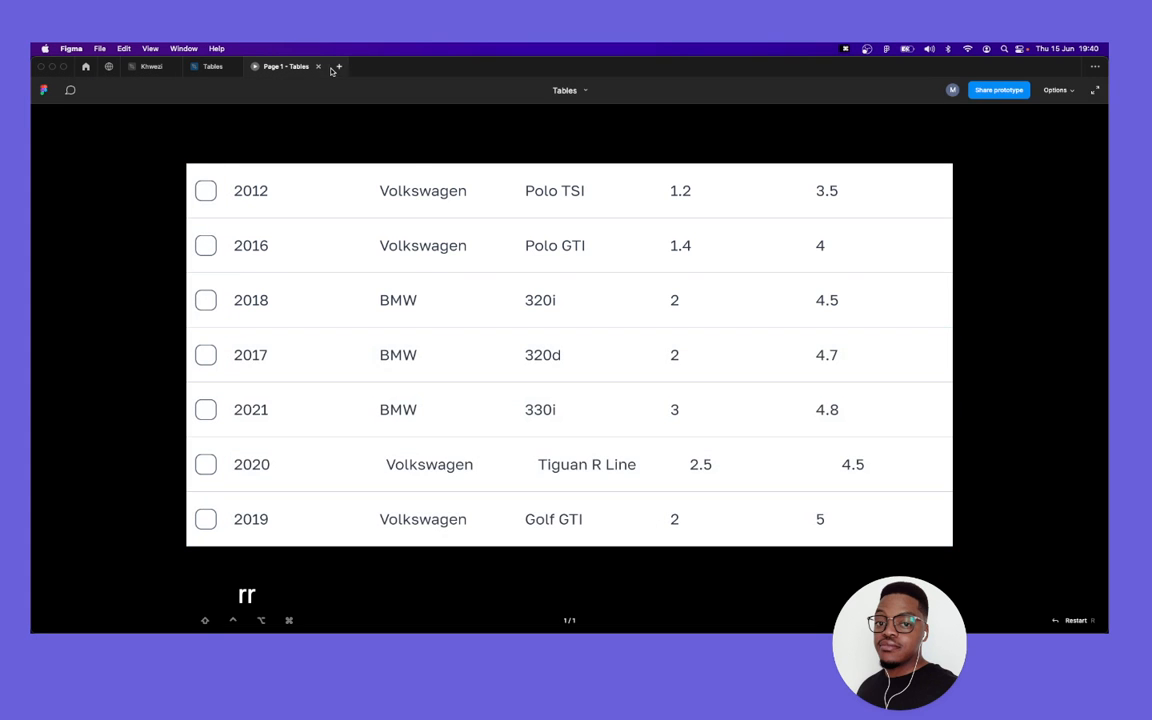
pyautogui.click(206, 68)
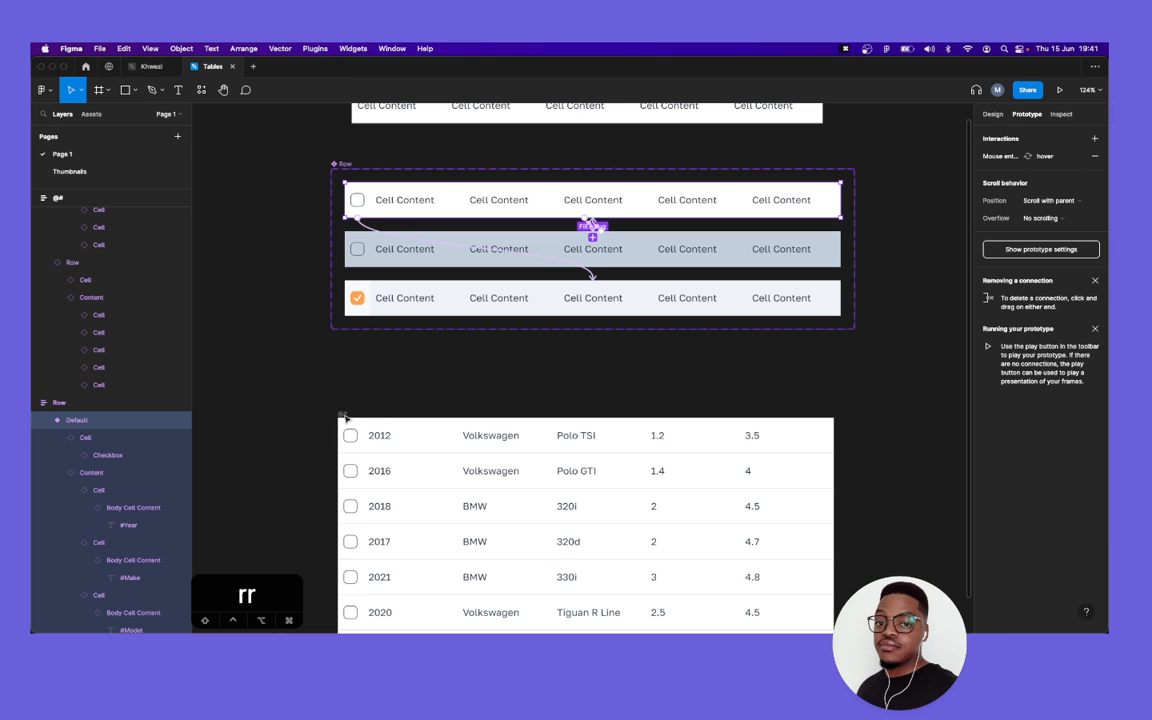
# Present the @# table frame in a new prototype view and return to the design file while it loads.
pyautogui.click(883, 289)
pyautogui.press('Tab')
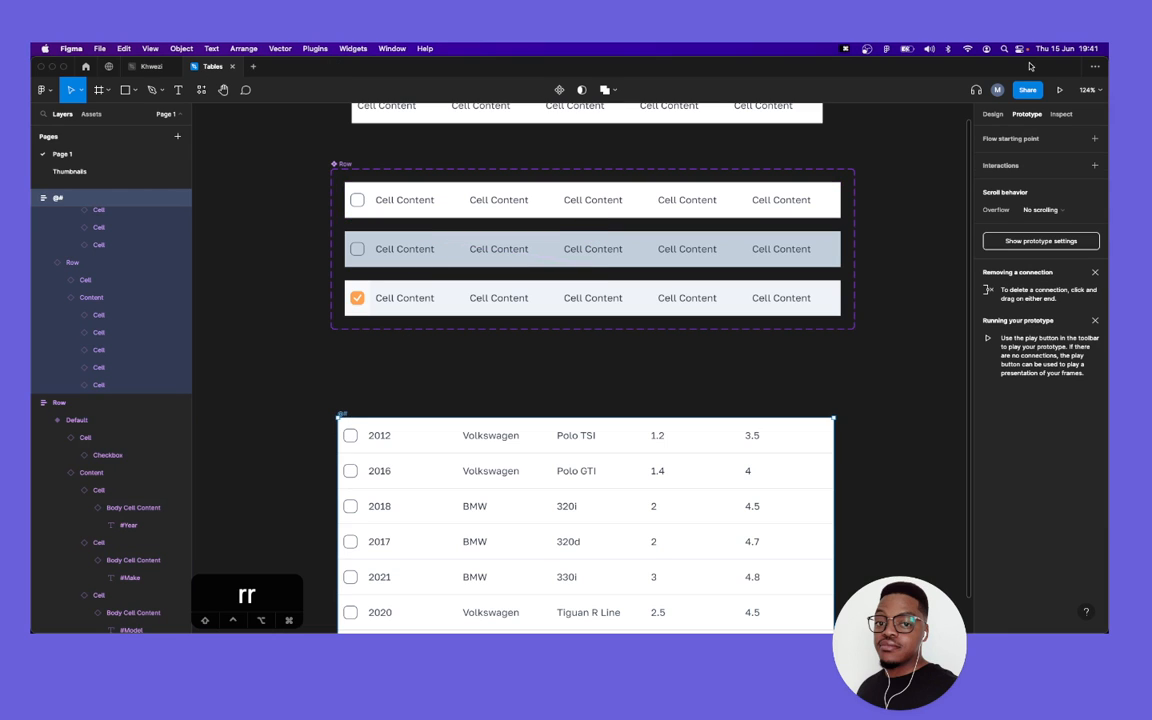
pyautogui.click(1059, 89)
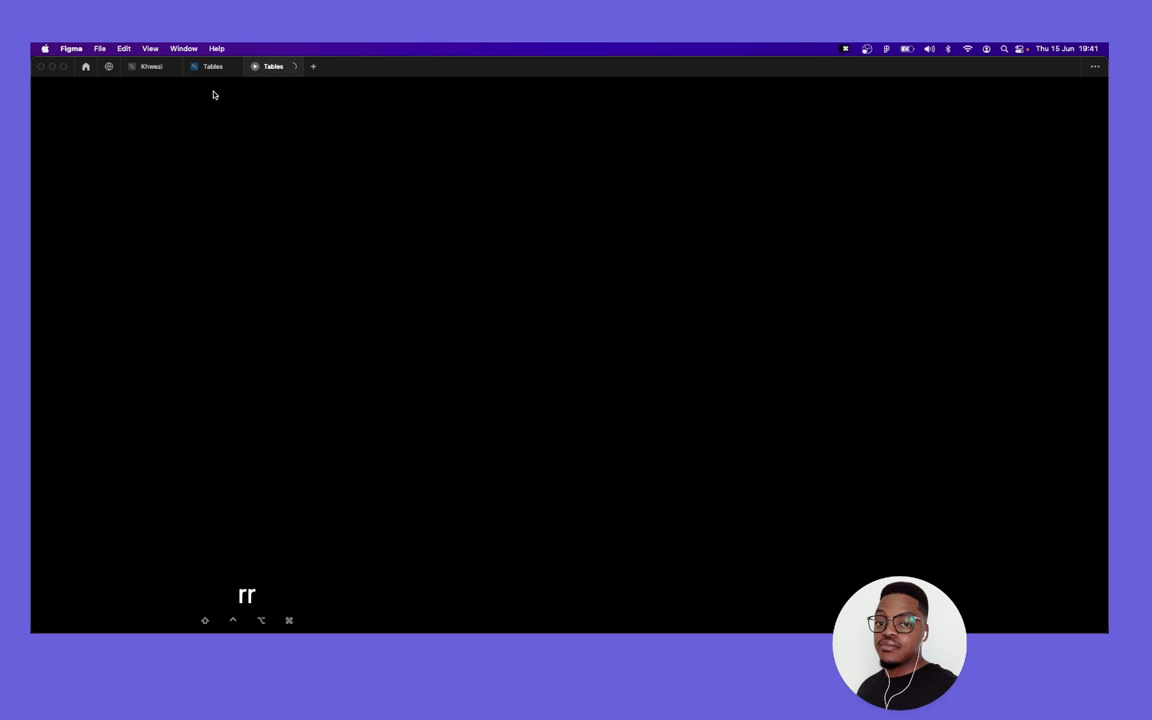
pyautogui.click(190, 66)
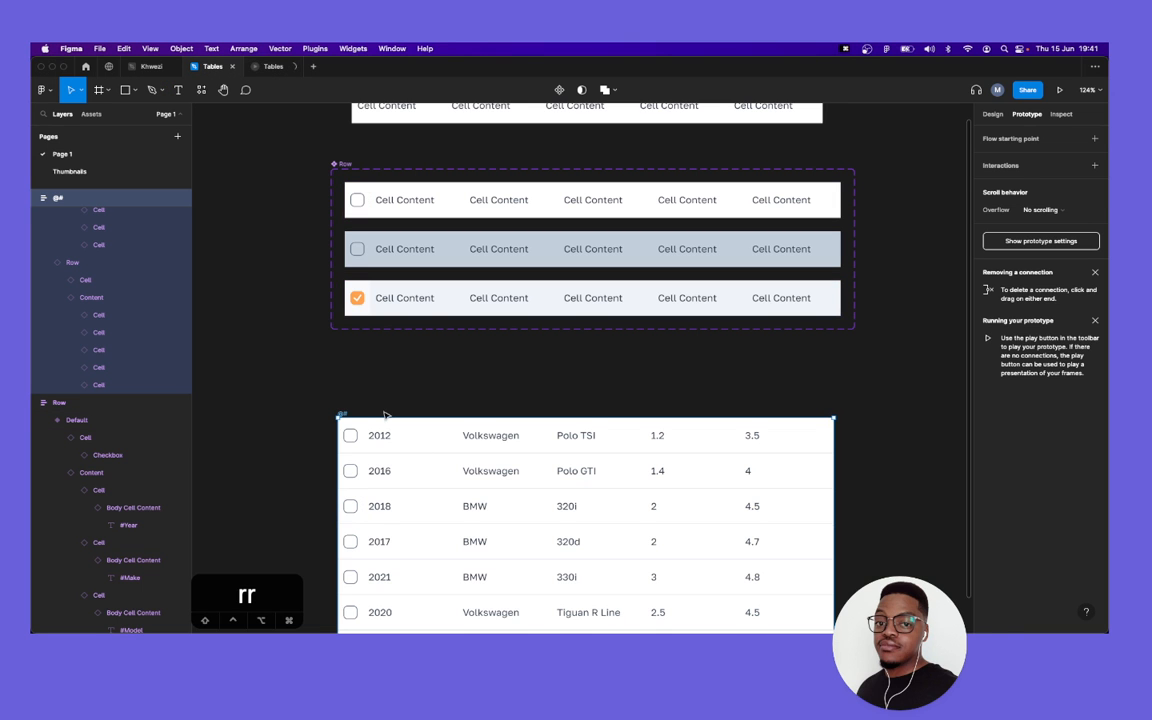
# Duplicate the first row (2012 Volkswagen Polo TSI) inside the @# table frame.
pyautogui.scroll(-2, 386, 412)
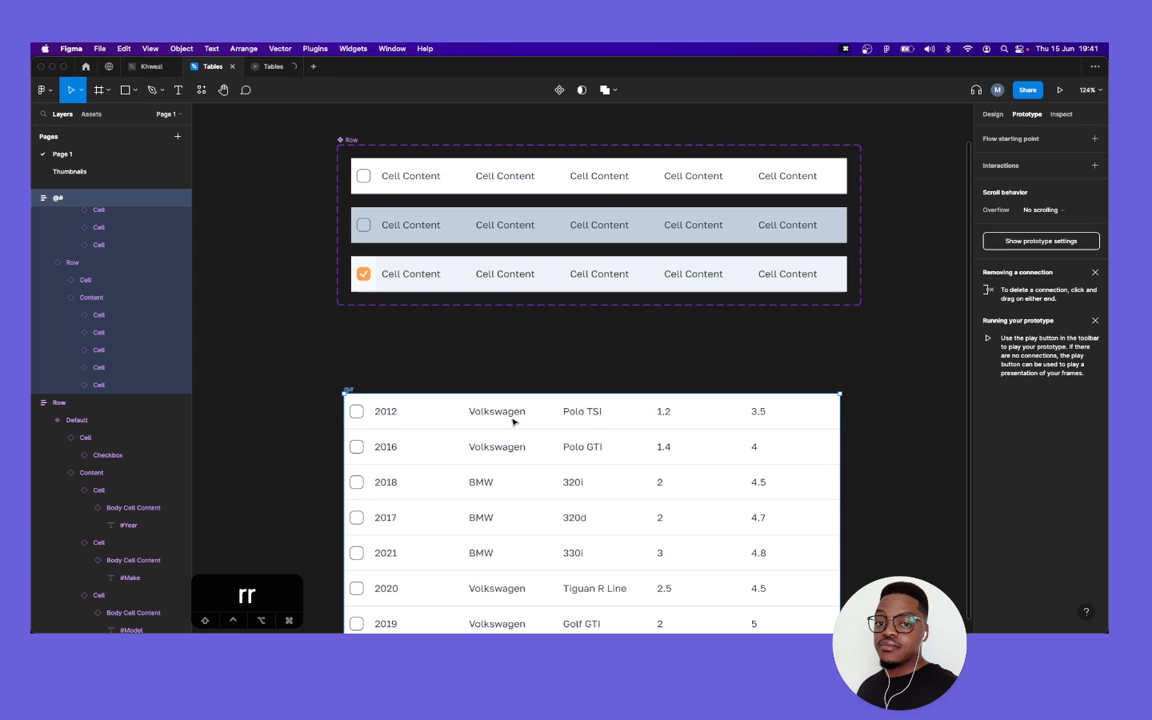
pyautogui.press('Escape')
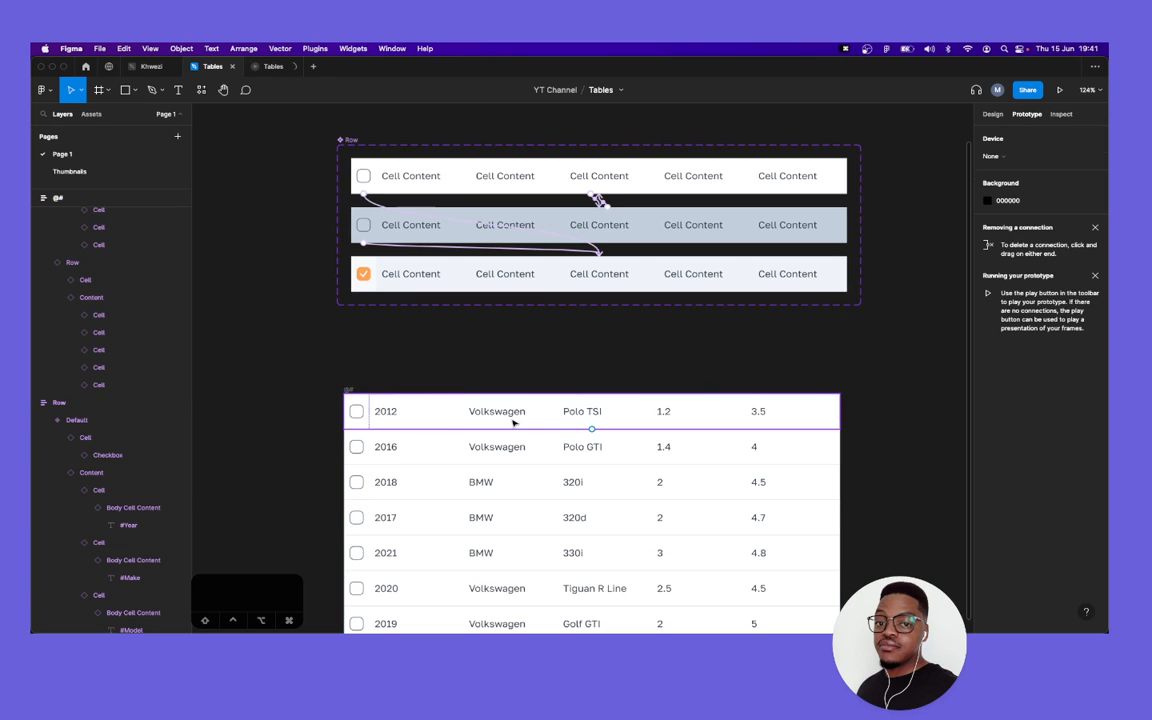
pyautogui.click(514, 424)
pyautogui.press('super+d')
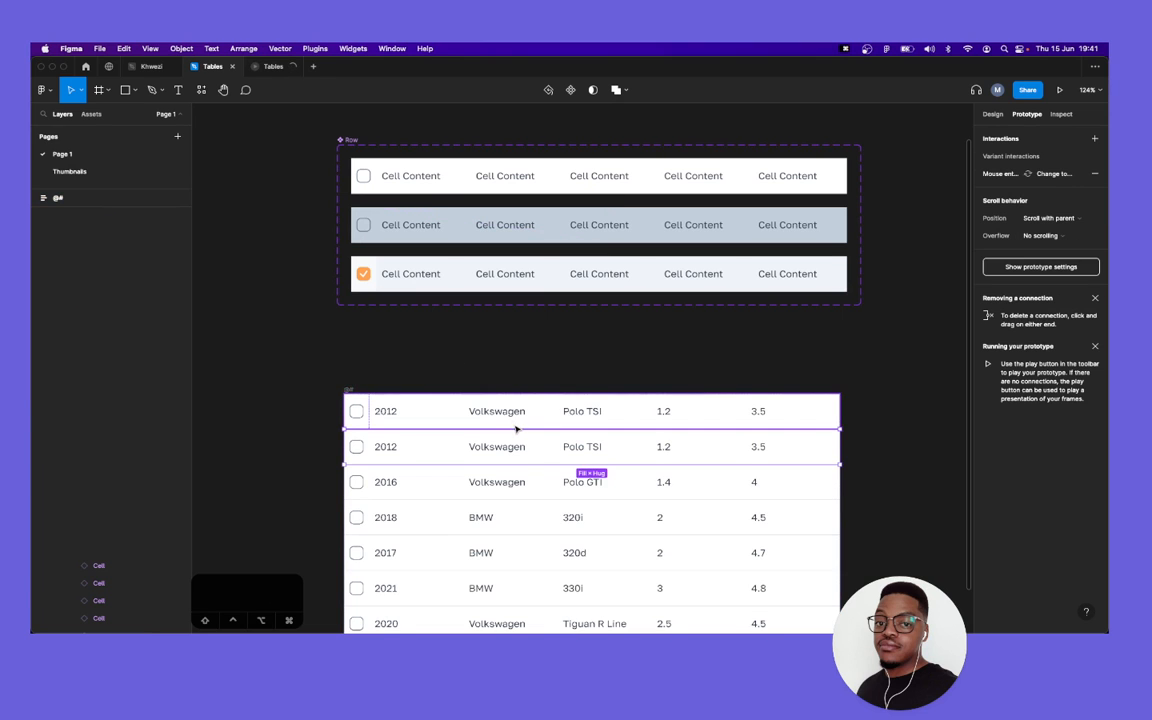
# Swap the five body cell contents in the duplicated top row of the @# table for Header Cell Content instances.
pyautogui.click(383, 415)
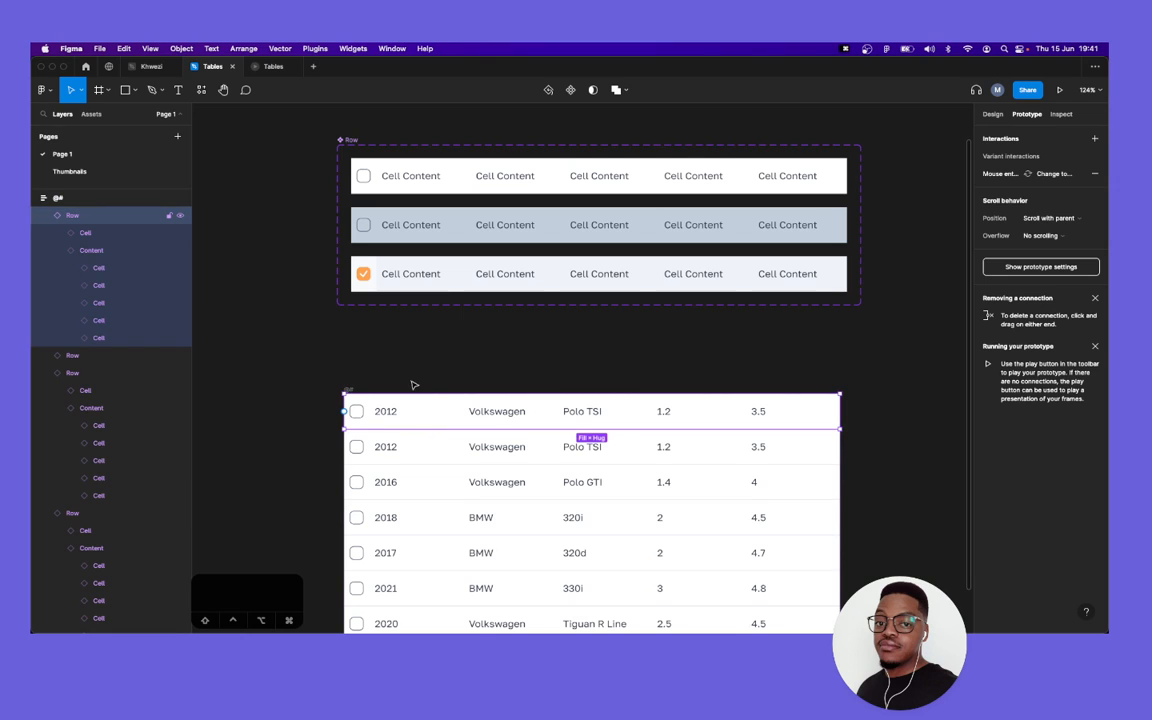
pyautogui.hotkey('shift', 'e')
pyautogui.press('Escape')
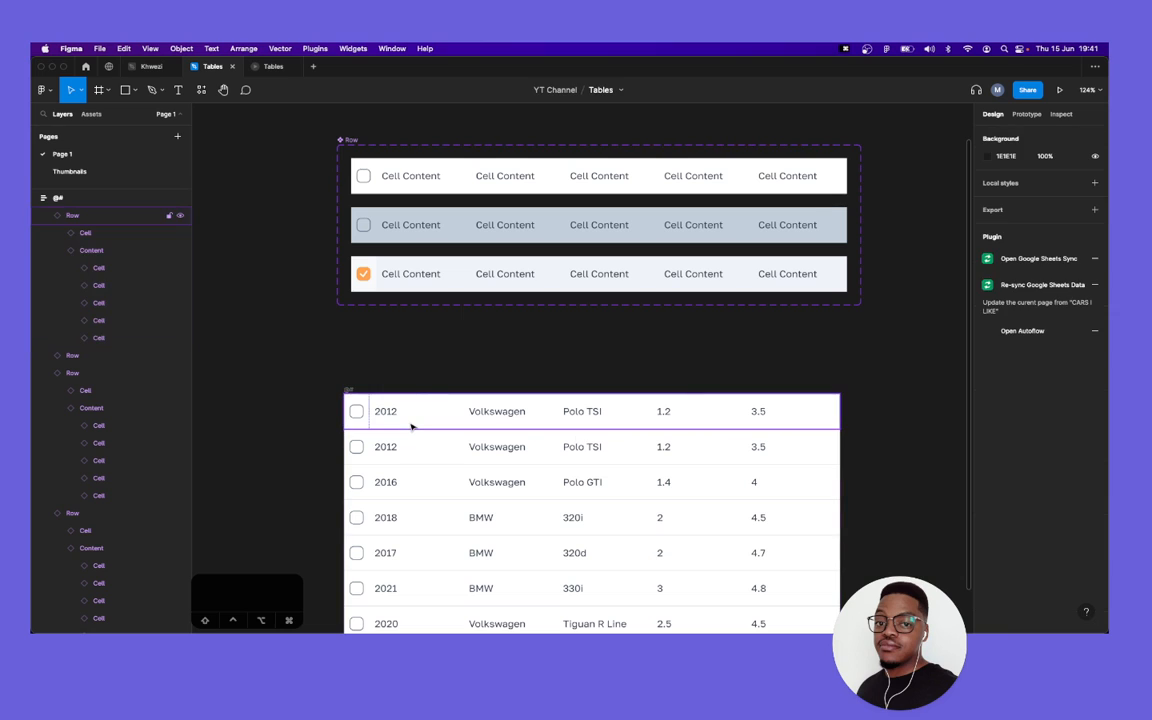
pyautogui.doubleClick(411, 427)
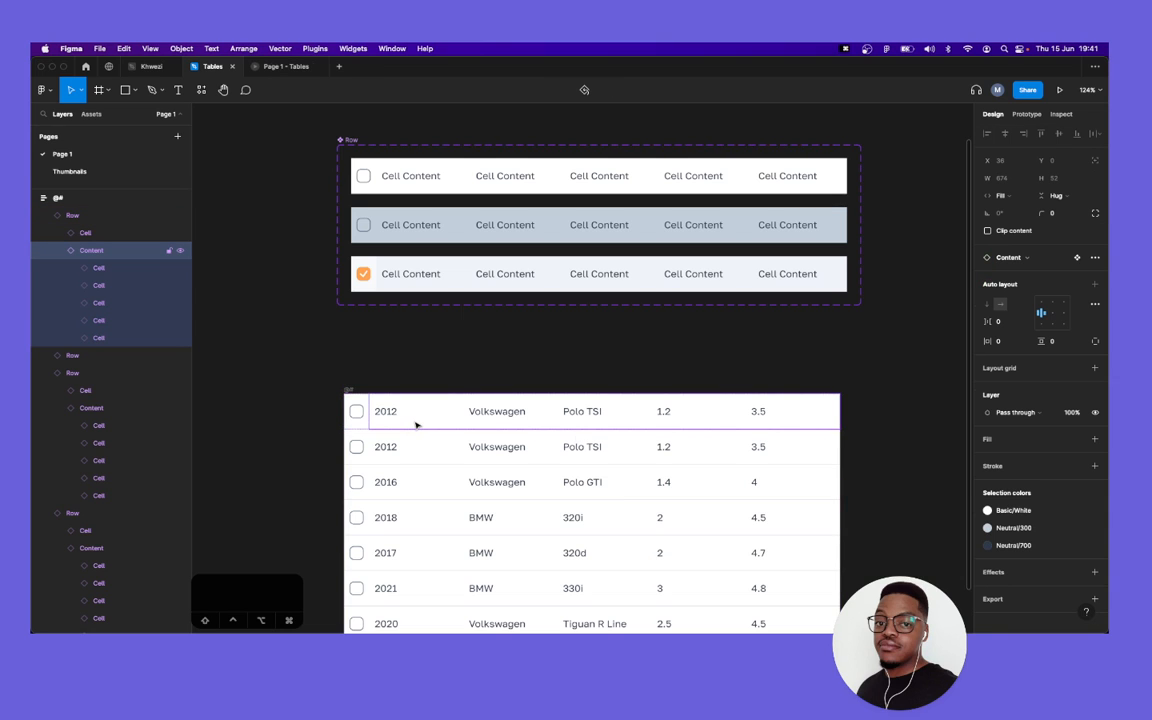
pyautogui.press('Return')
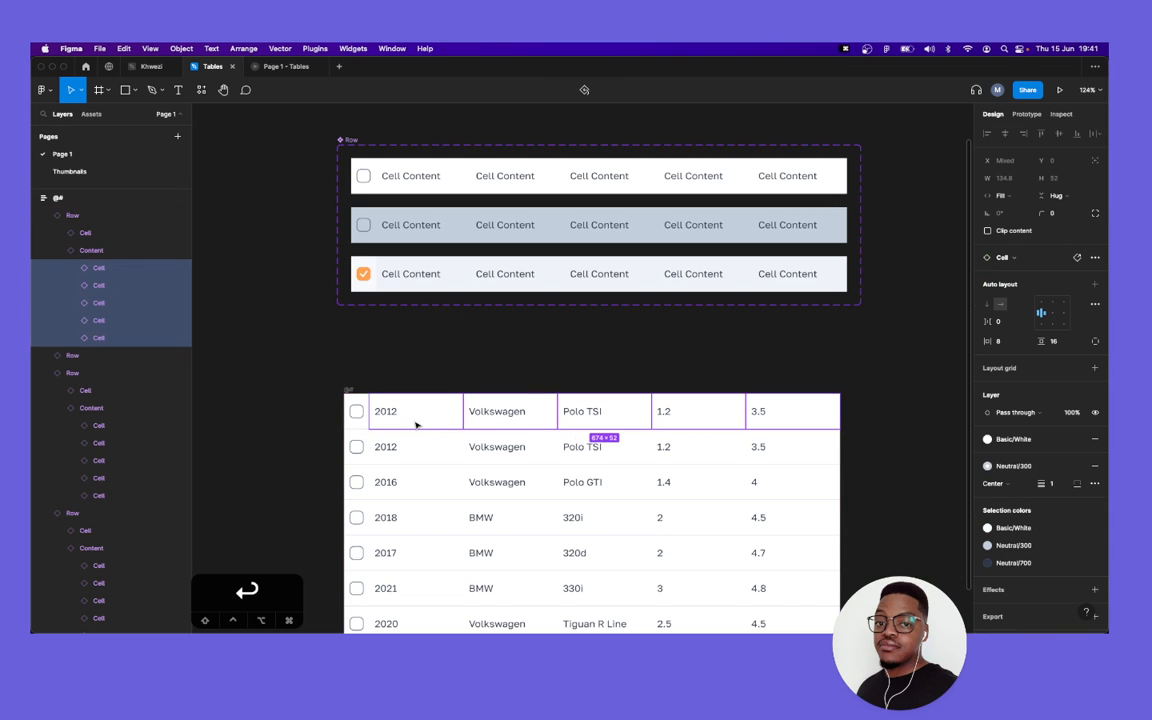
pyautogui.press('Return')
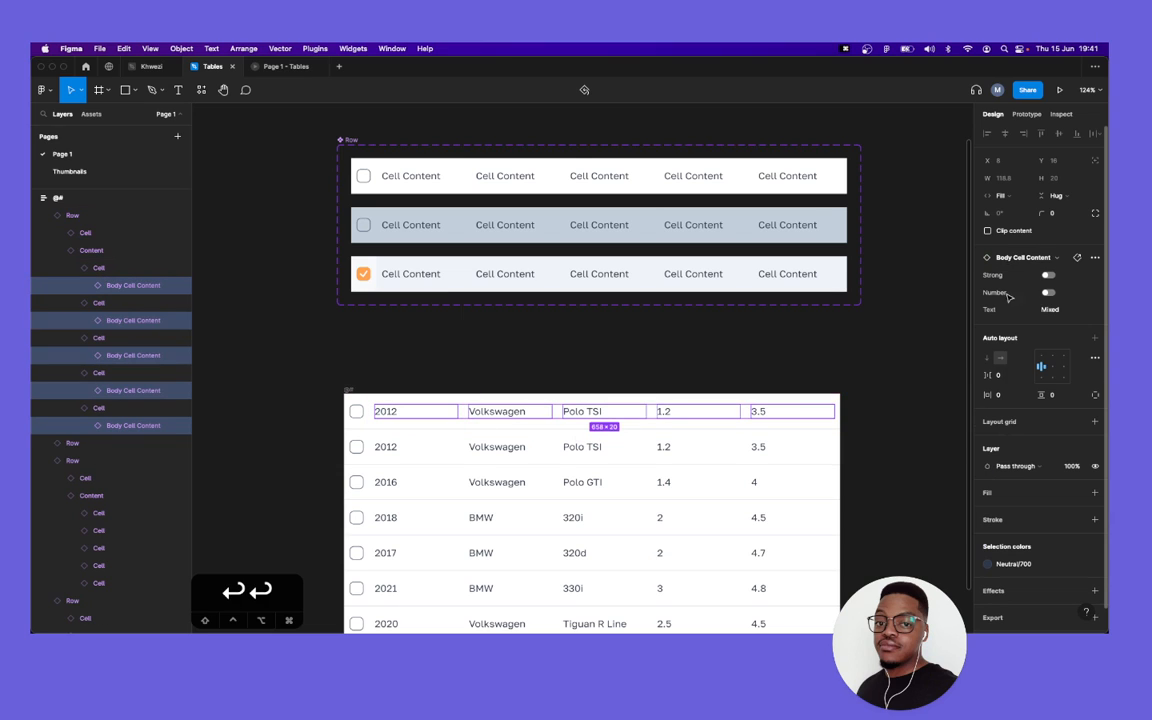
pyautogui.click(1040, 261)
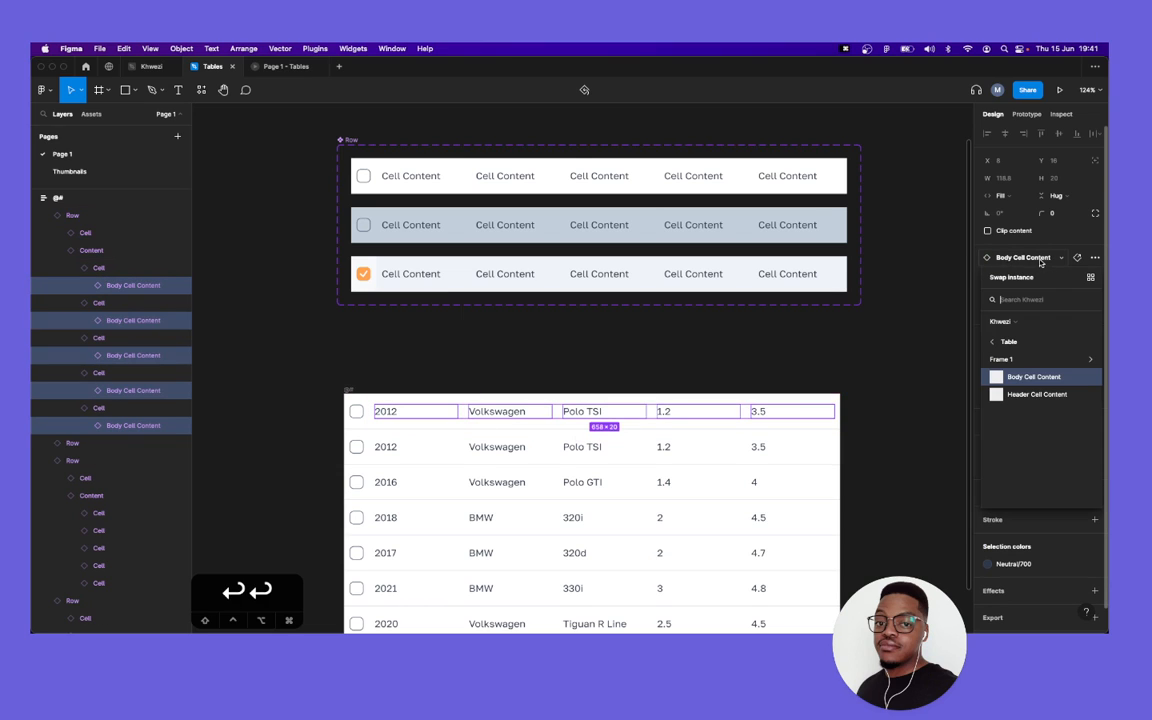
pyautogui.click(1036, 394)
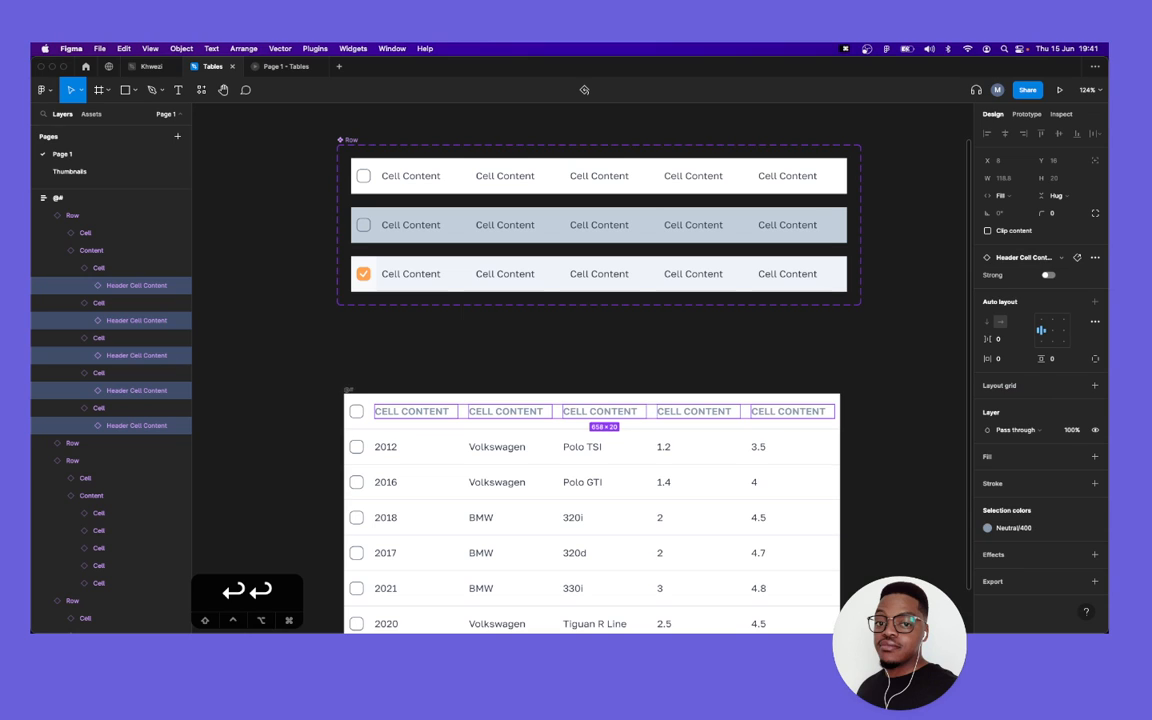
# Label the first two header cells of the top row "Year" and "Make".
pyautogui.click(433, 377)
pyautogui.scroll(1, 434, 388)
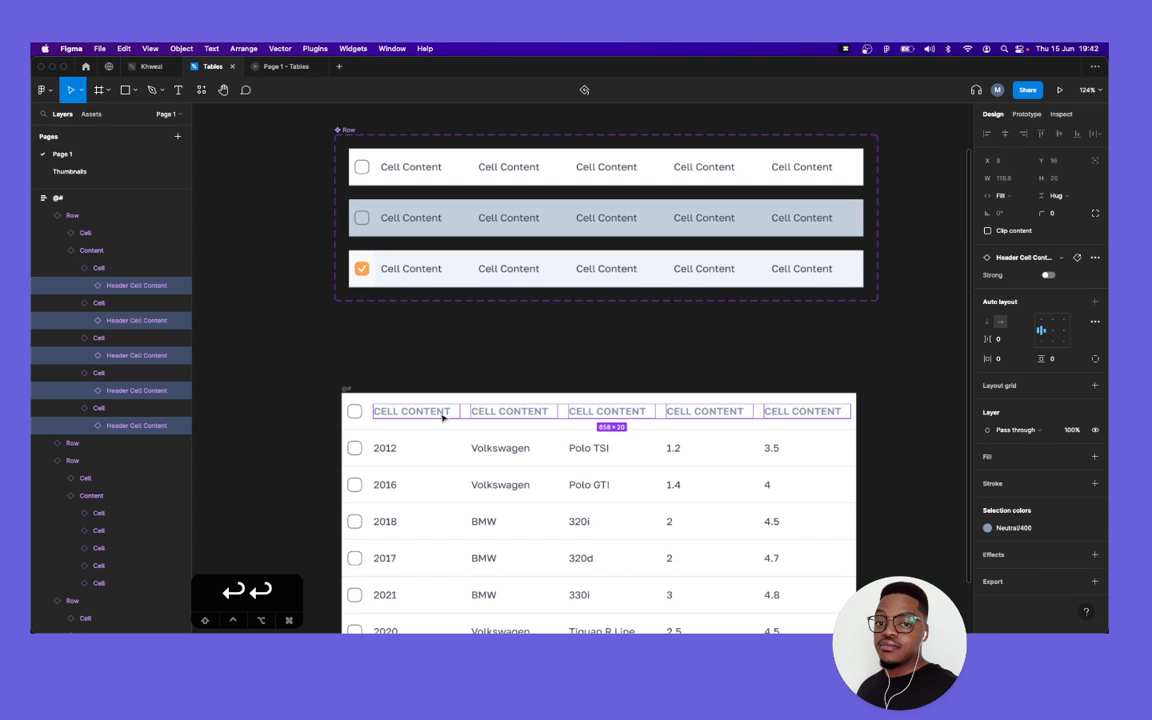
pyautogui.click(441, 415)
pyautogui.scroll(8, 432, 420)
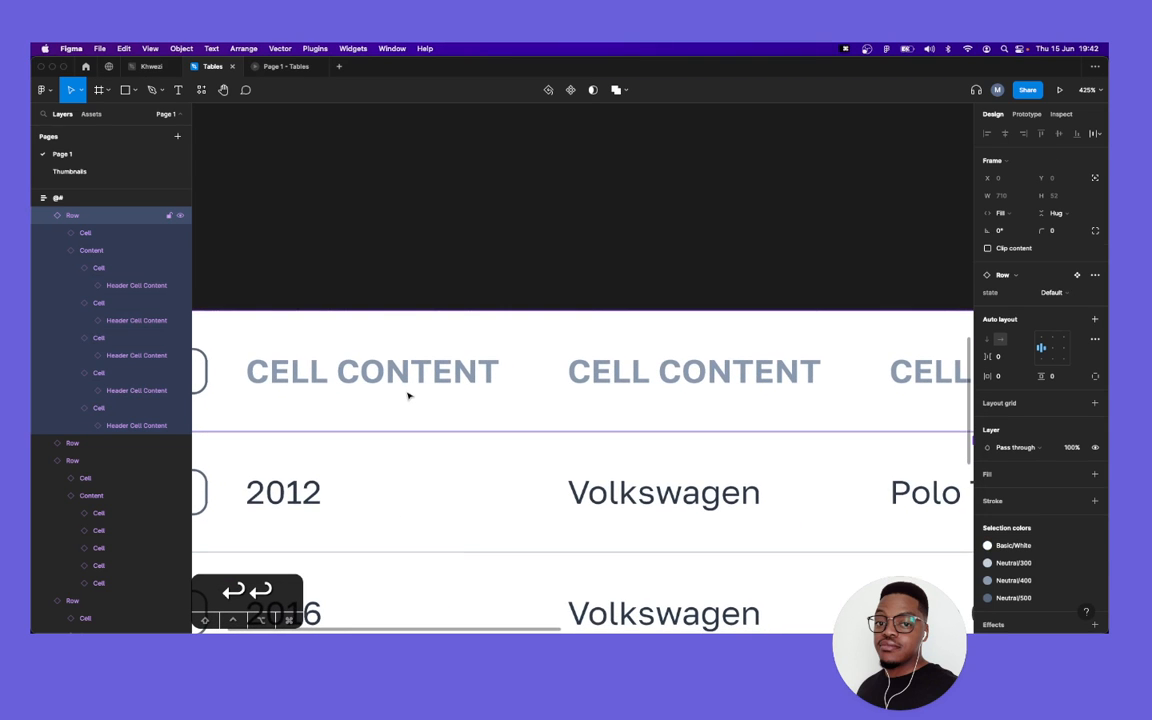
pyautogui.press('t')
pyautogui.click(419, 377)
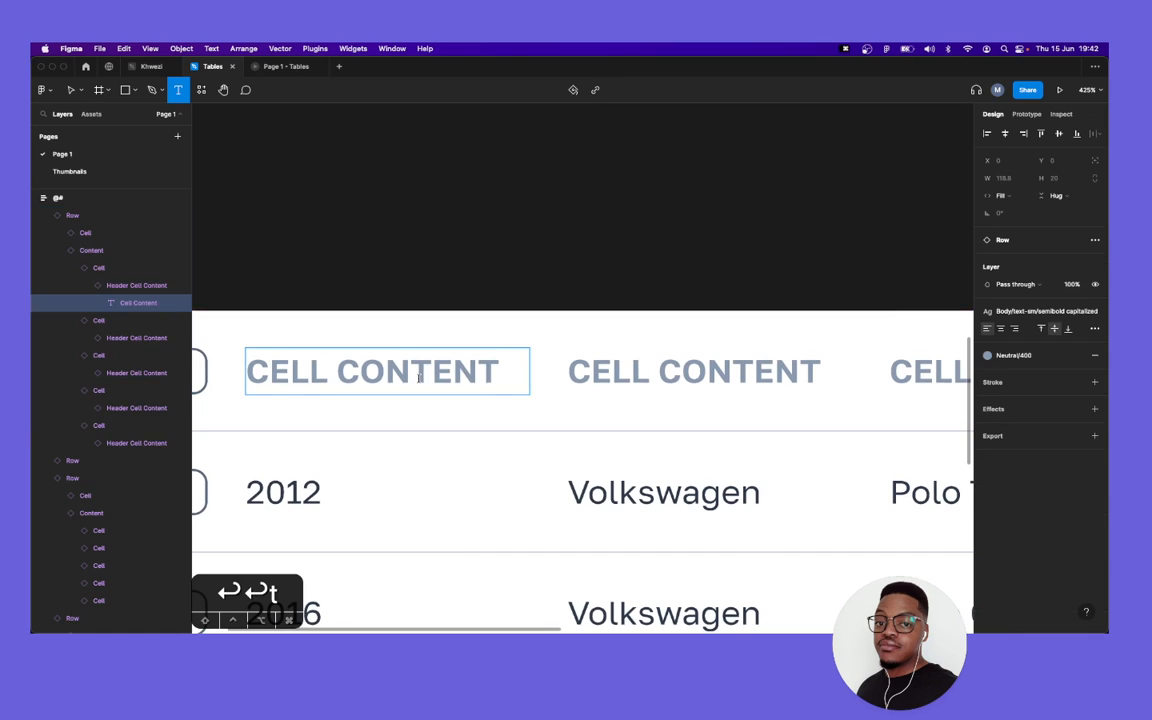
pyautogui.press('super+a')
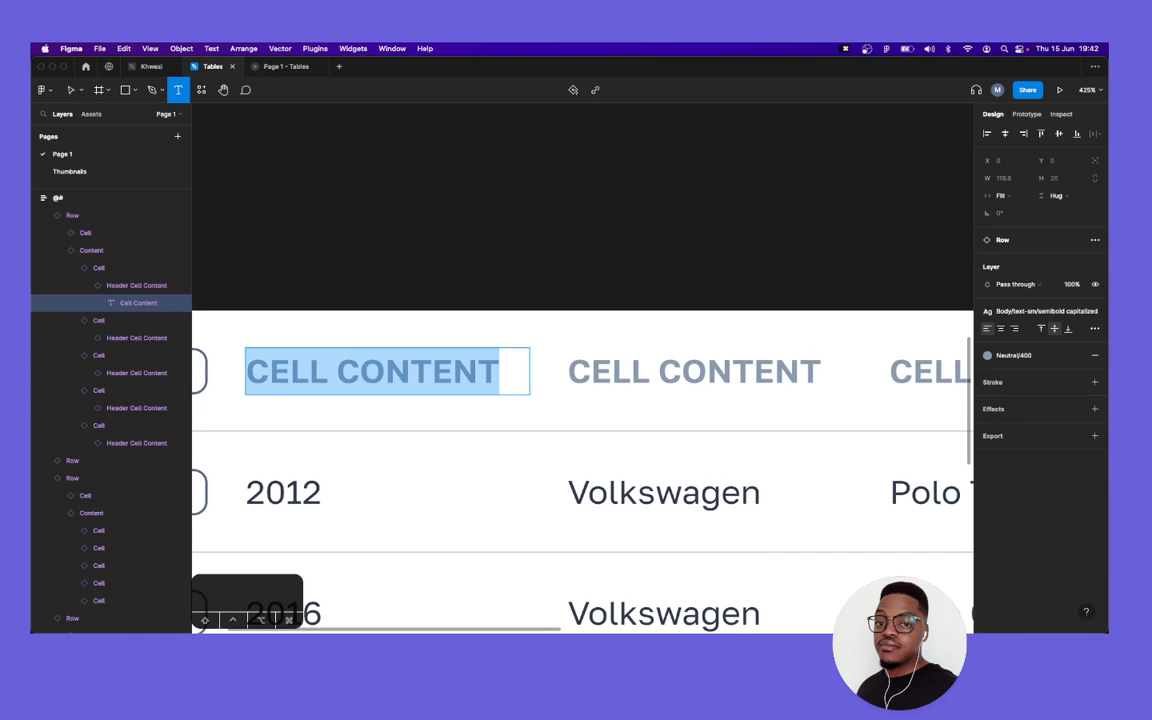
pyautogui.write('Year')
pyautogui.press('Tab')
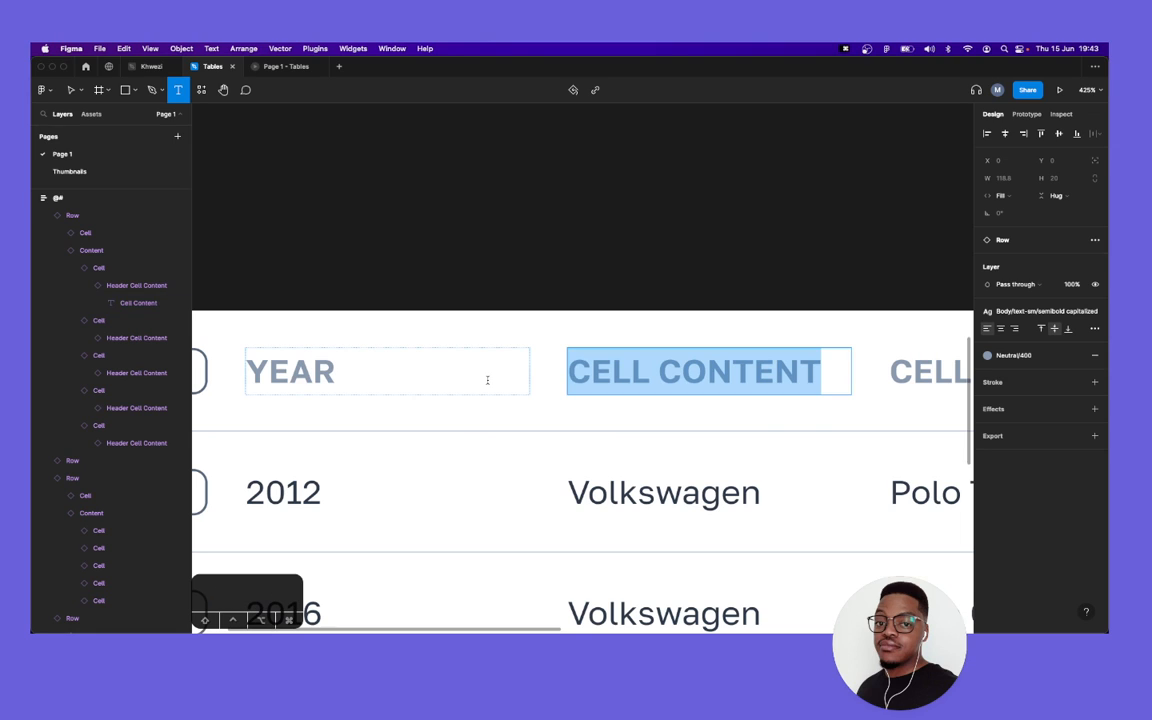
pyautogui.write('Make')
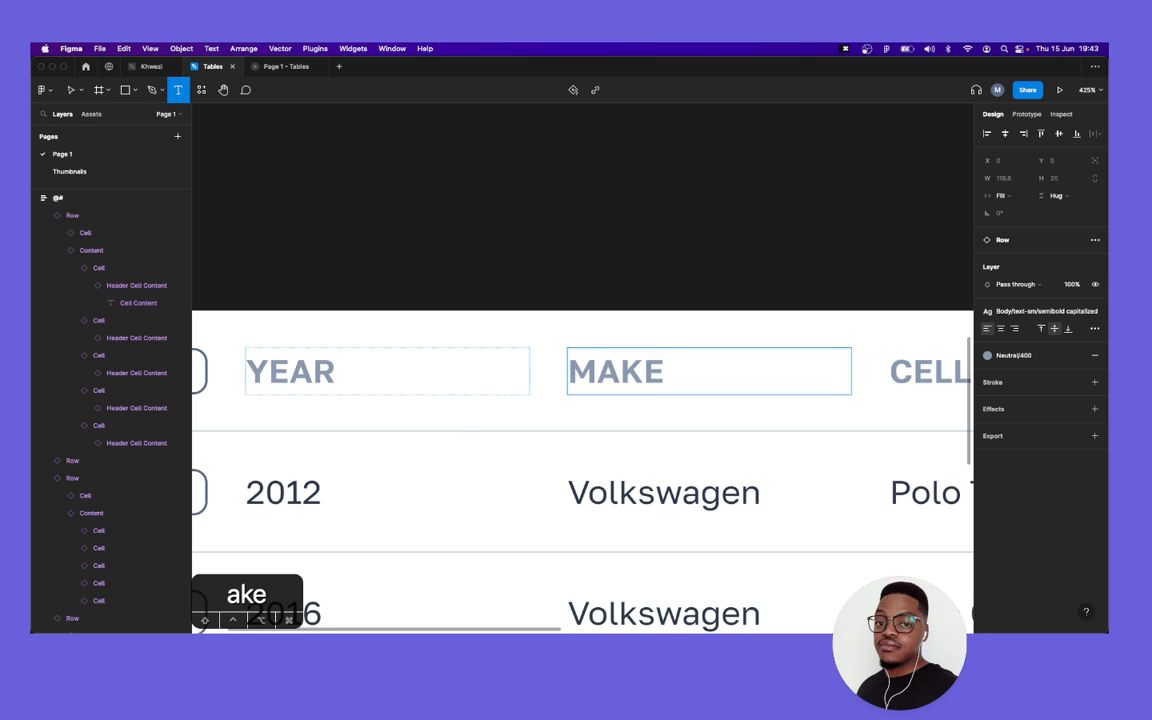
pyautogui.hscroll(2, 476, 371)
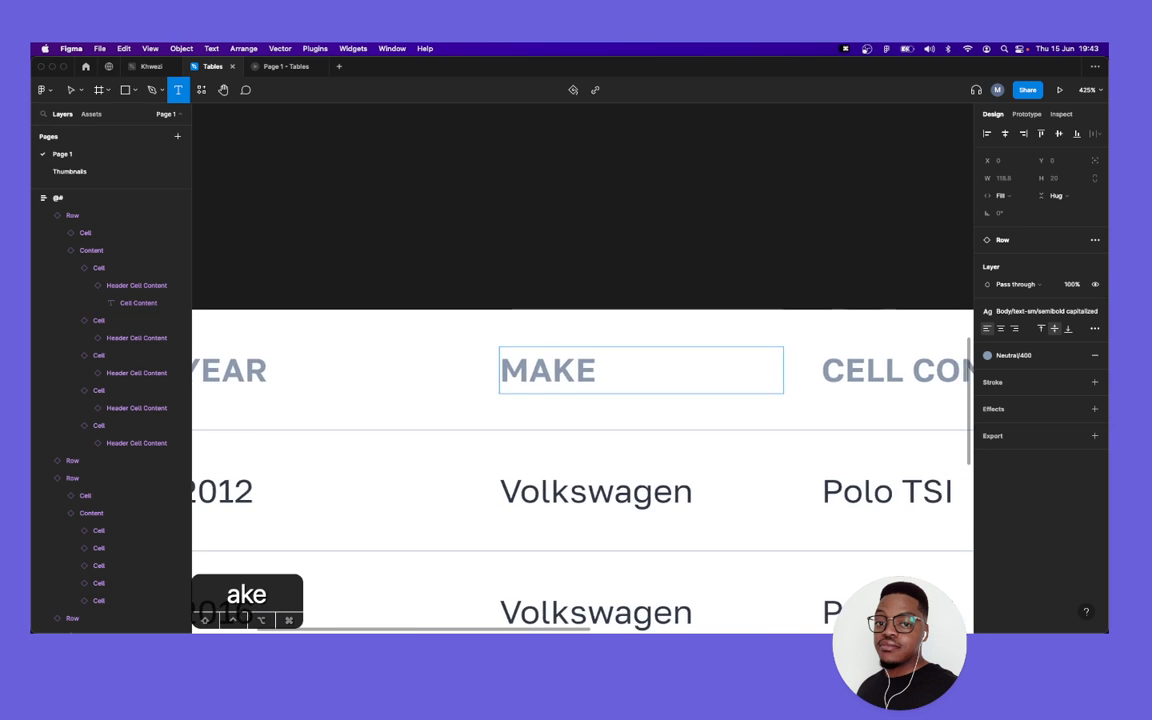
# Label the remaining three header cells "model", "engine" and "rating", and return to the Move tool.
pyautogui.press('Tab')
pyautogui.hscroll(4, 580, 440)
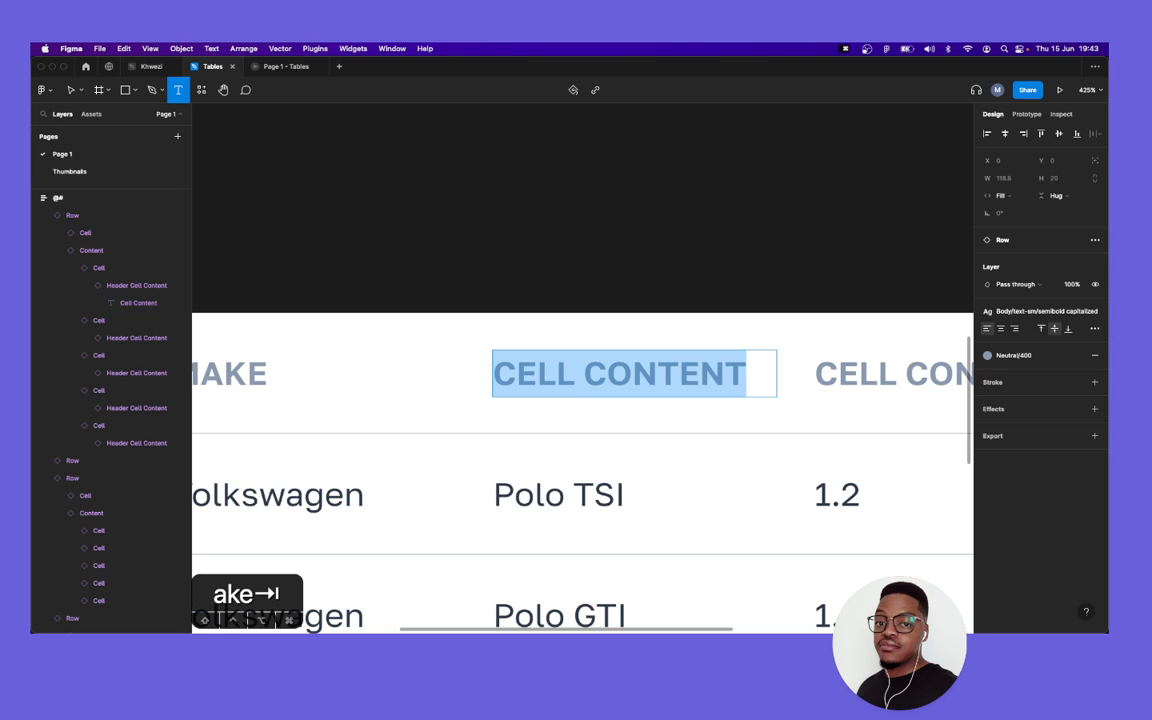
pyautogui.write('model')
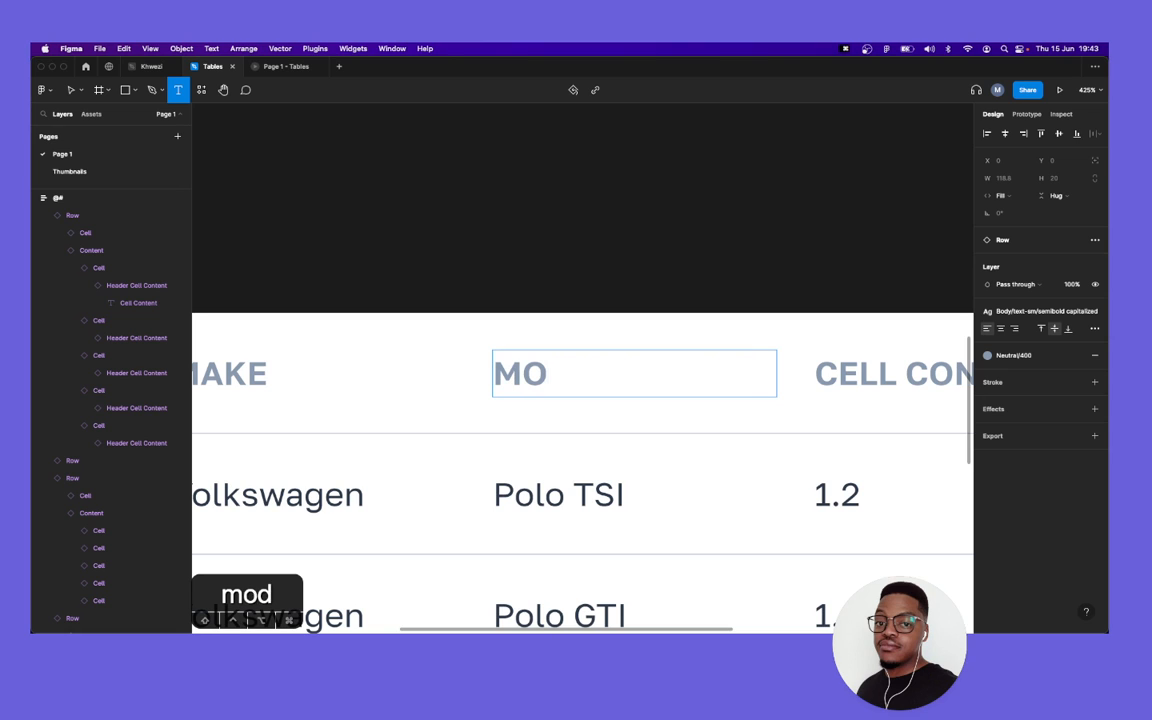
pyautogui.press('Tab')
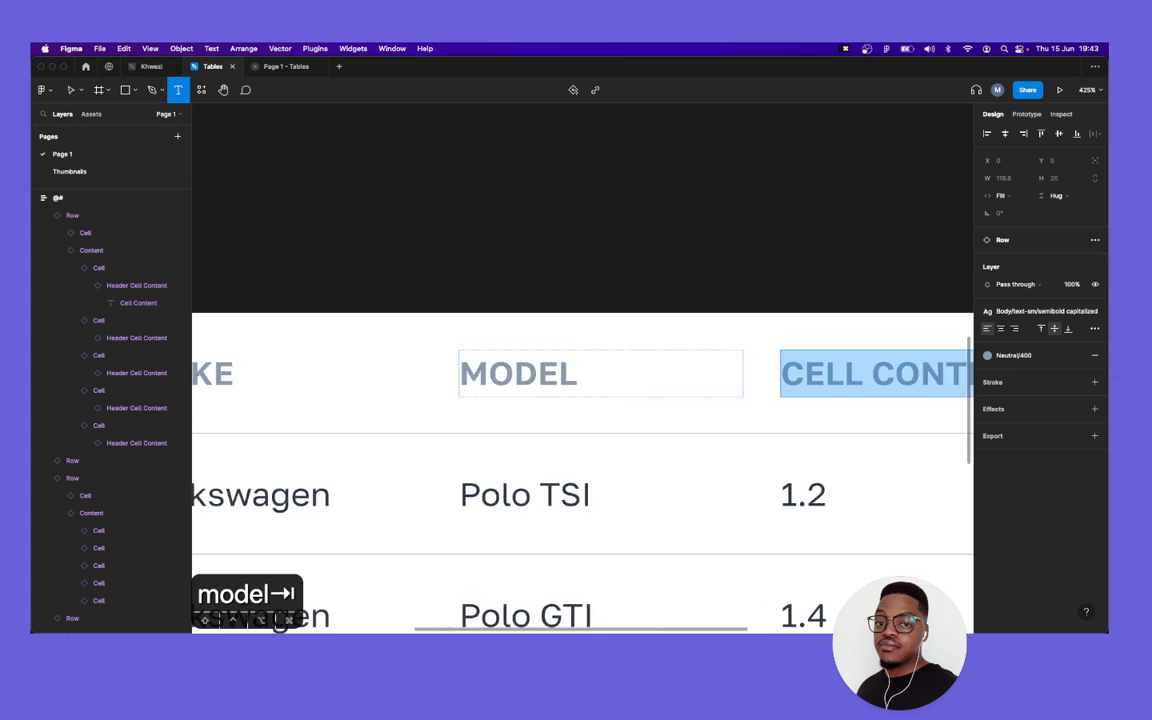
pyautogui.write('engine')
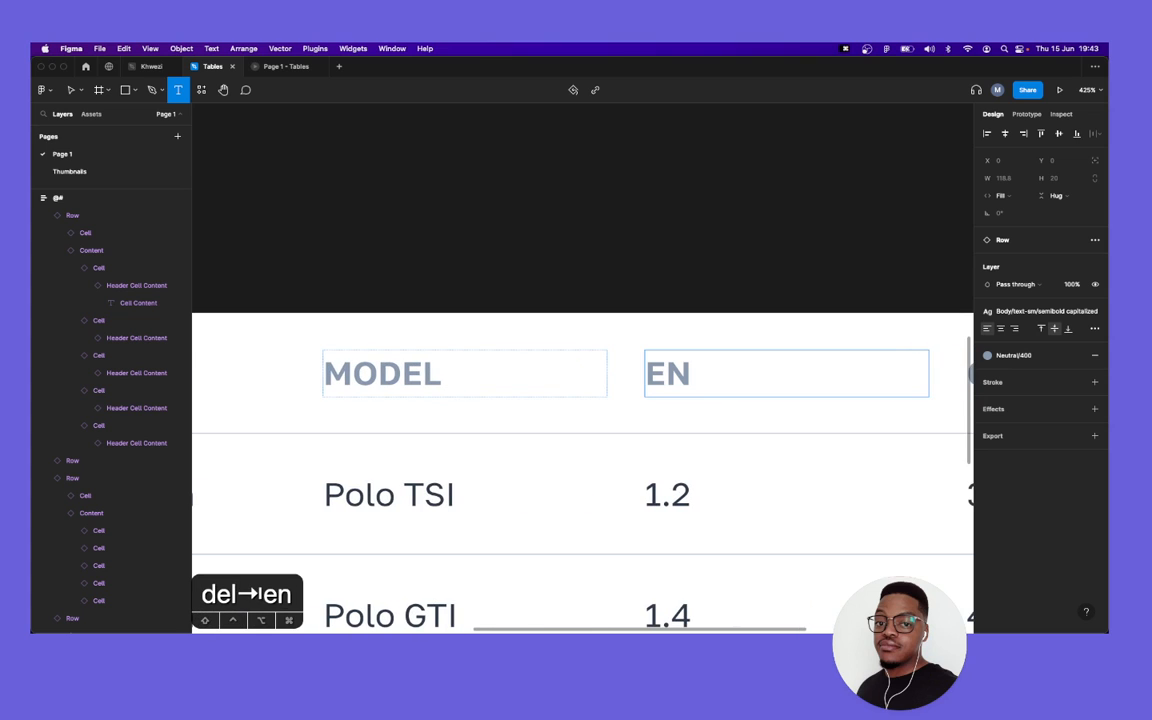
pyautogui.press('Tab')
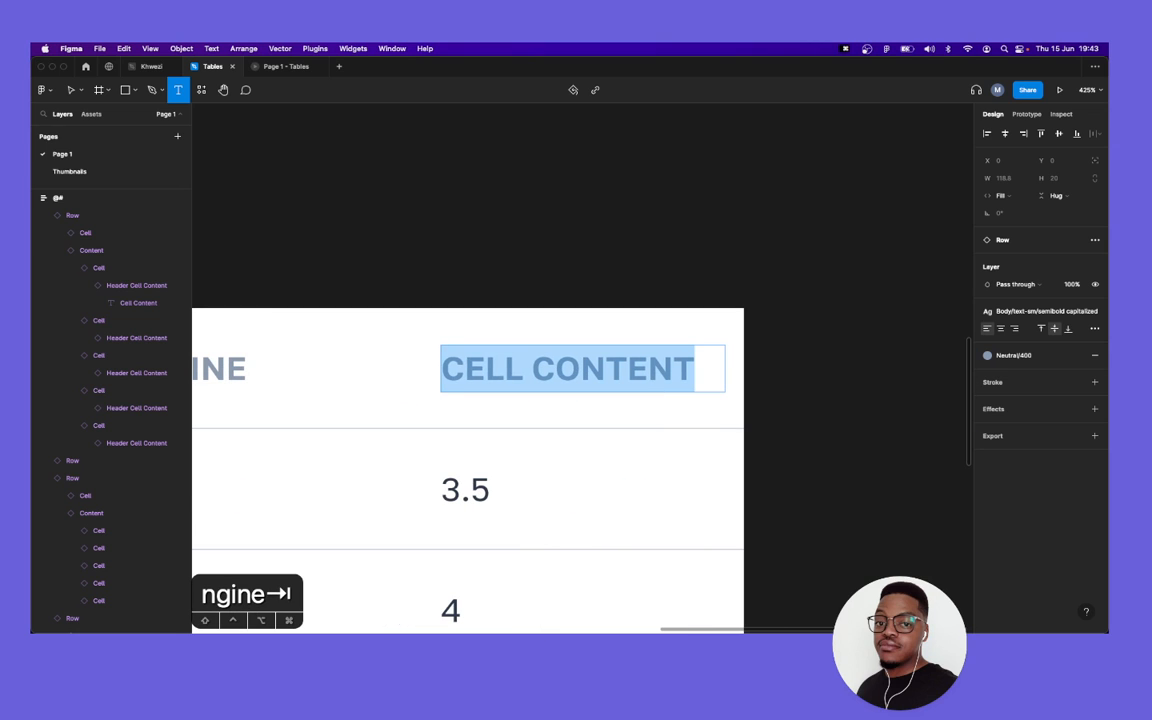
pyautogui.write('rating')
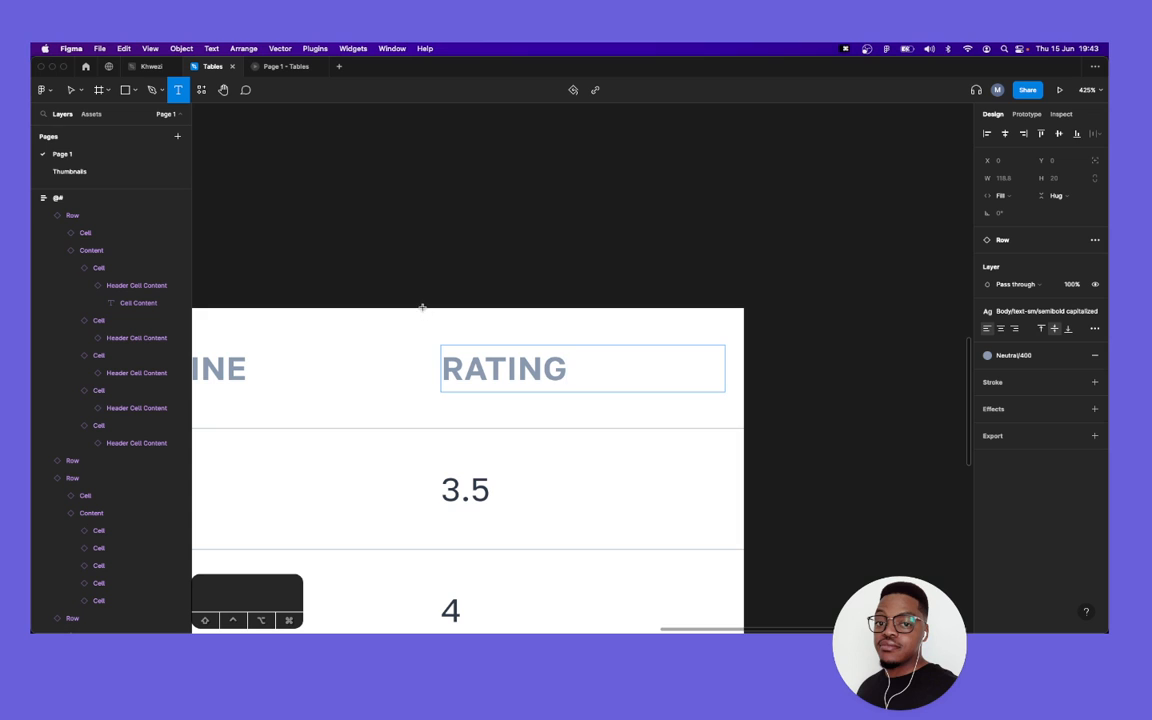
pyautogui.click(73, 91)
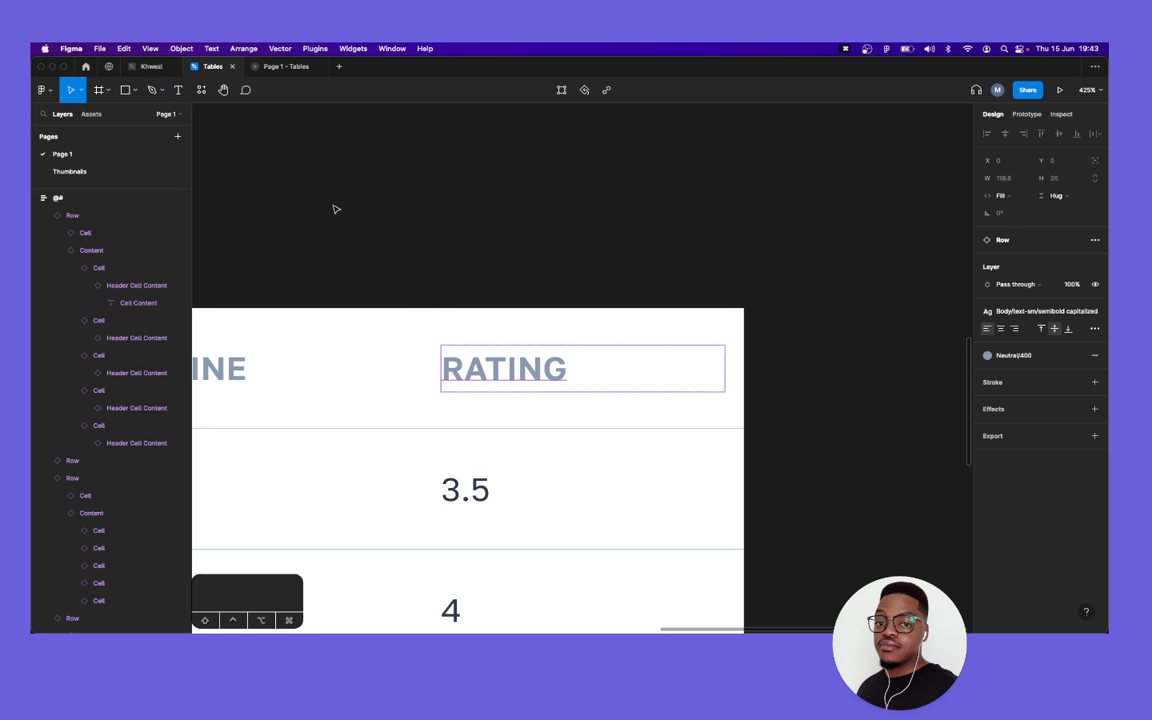
pyautogui.scroll(-8, 465, 244)
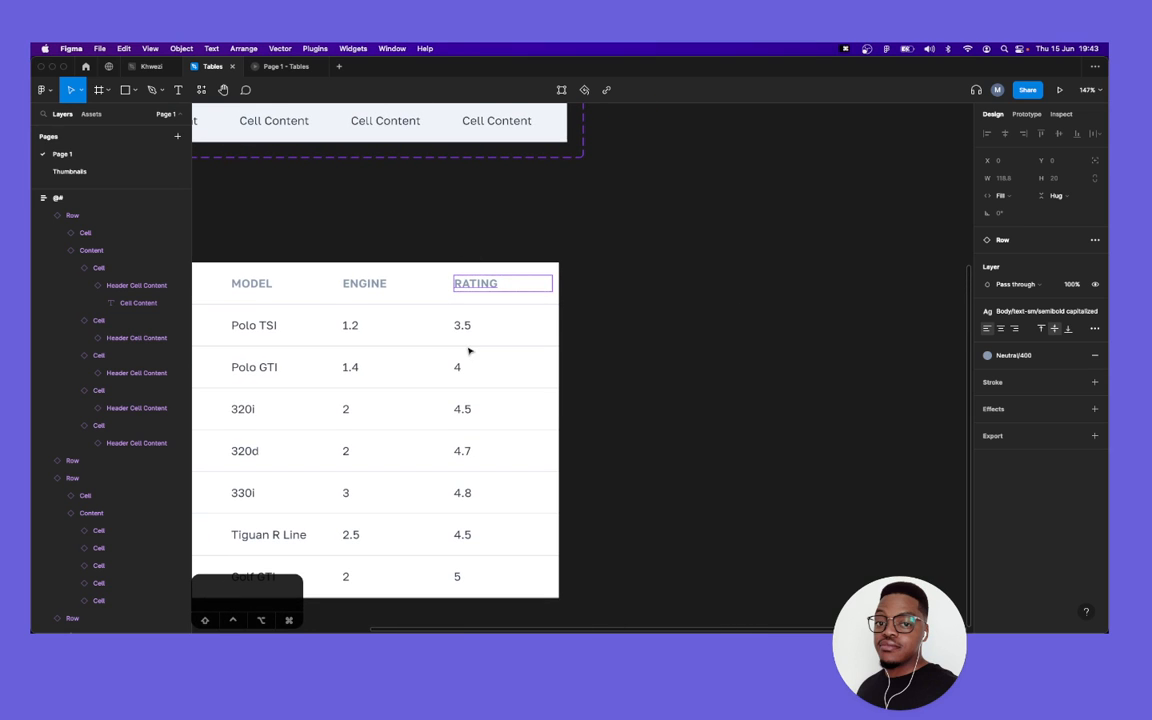
# Turn on the Number property for the Body Cell Content of every data row in the Engine and Rating columns.
pyautogui.click(568, 319)
pyautogui.hscroll(-3, 528, 336)
pyautogui.hscroll(-4, 528, 336)
pyautogui.scroll(-1, 528, 336)
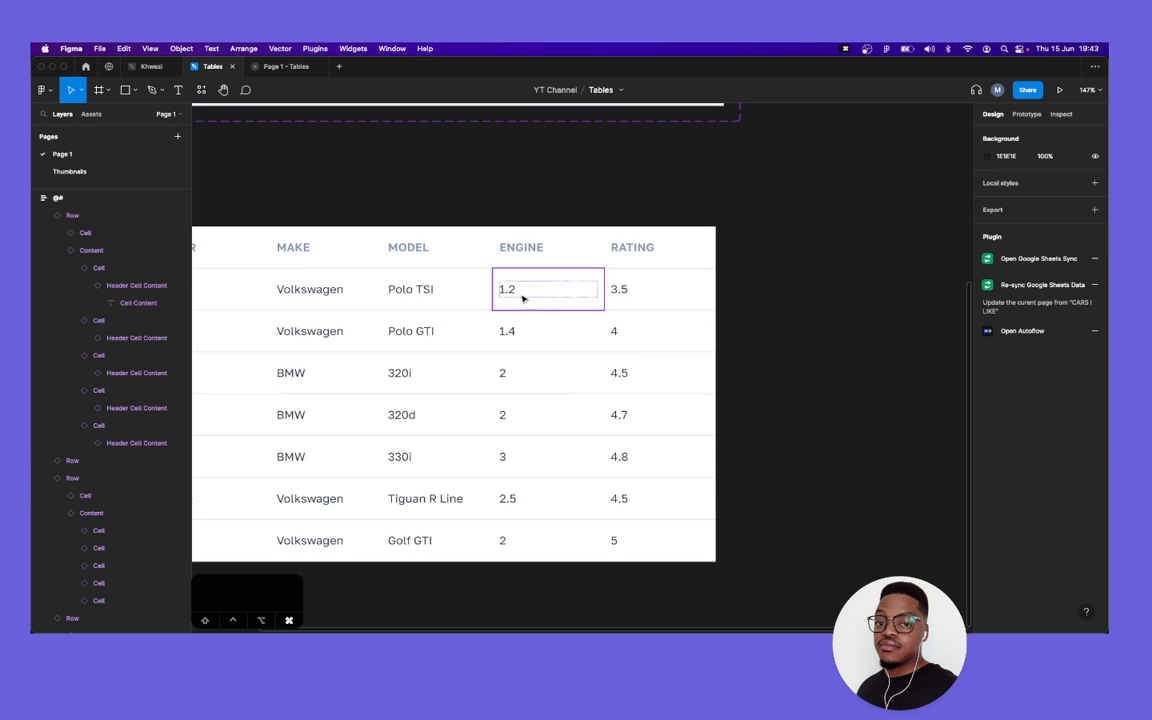
pyautogui.keyDown('super'); pyautogui.click(548, 304); pyautogui.keyUp('super')
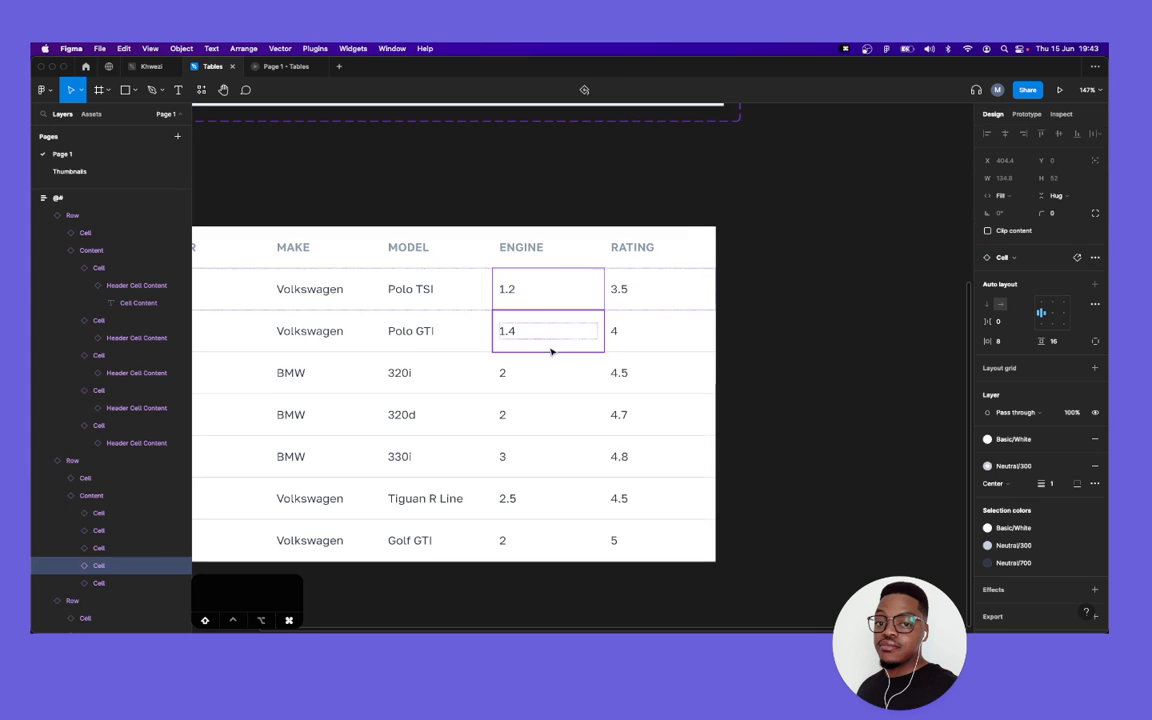
pyautogui.keyDown('shift'); pyautogui.keyDown('super'); pyautogui.click(549, 346); pyautogui.keyUp('super'); pyautogui.keyUp('shift')
pyautogui.keyDown('shift'); pyautogui.keyDown('super'); pyautogui.click(549, 387); pyautogui.keyUp('super'); pyautogui.keyUp('shift')
pyautogui.keyDown('shift'); pyautogui.keyDown('super'); pyautogui.click(551, 418); pyautogui.keyUp('super'); pyautogui.keyUp('shift')
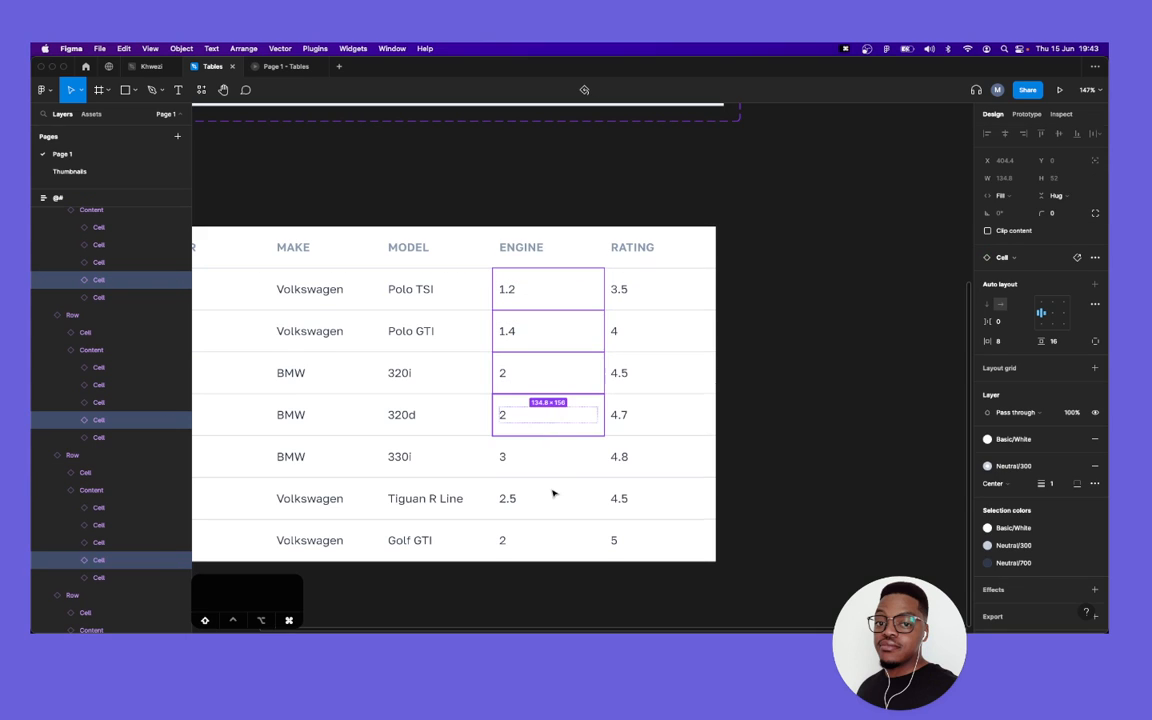
pyautogui.keyDown('shift'); pyautogui.keyDown('super'); pyautogui.click(547, 468); pyautogui.keyUp('super'); pyautogui.keyUp('shift')
pyautogui.keyDown('shift'); pyautogui.keyDown('super'); pyautogui.click(554, 504); pyautogui.keyUp('super'); pyautogui.keyUp('shift')
pyautogui.keyDown('shift'); pyautogui.keyDown('super'); pyautogui.click(555, 553); pyautogui.keyUp('super'); pyautogui.keyUp('shift')
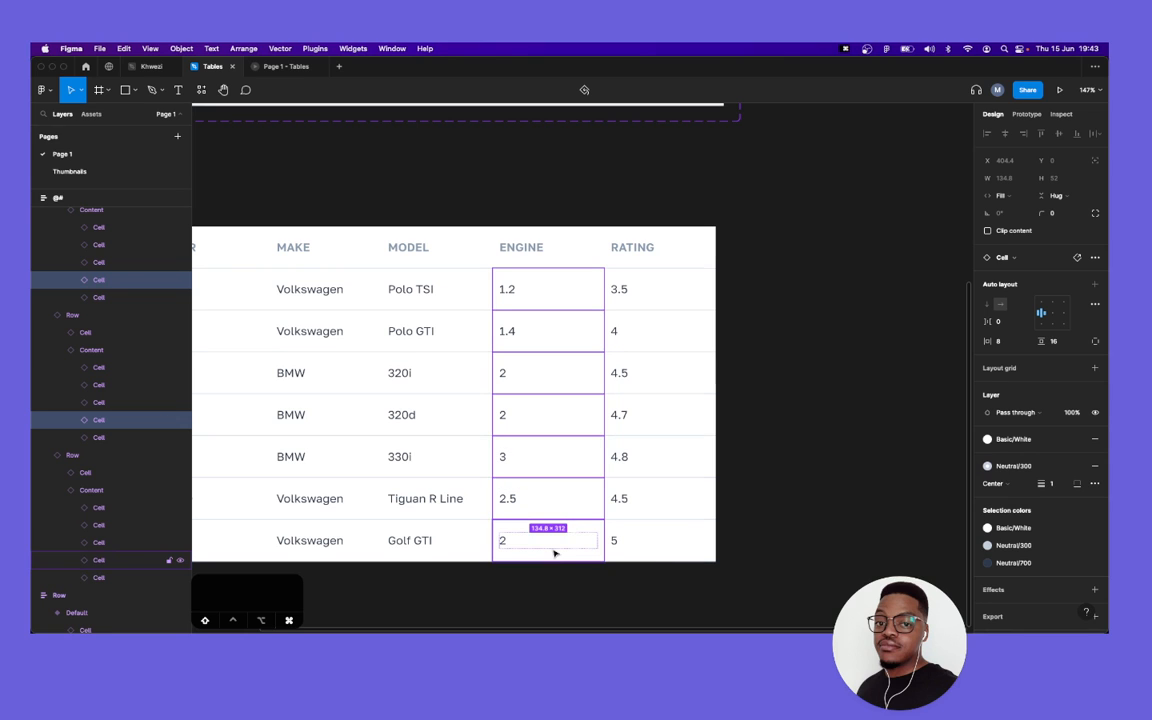
pyautogui.keyDown('shift'); pyautogui.keyDown('super'); pyautogui.click(658, 555); pyautogui.keyUp('super'); pyautogui.keyUp('shift')
pyautogui.keyDown('shift'); pyautogui.keyDown('super'); pyautogui.click(659, 500); pyautogui.keyUp('super'); pyautogui.keyUp('shift')
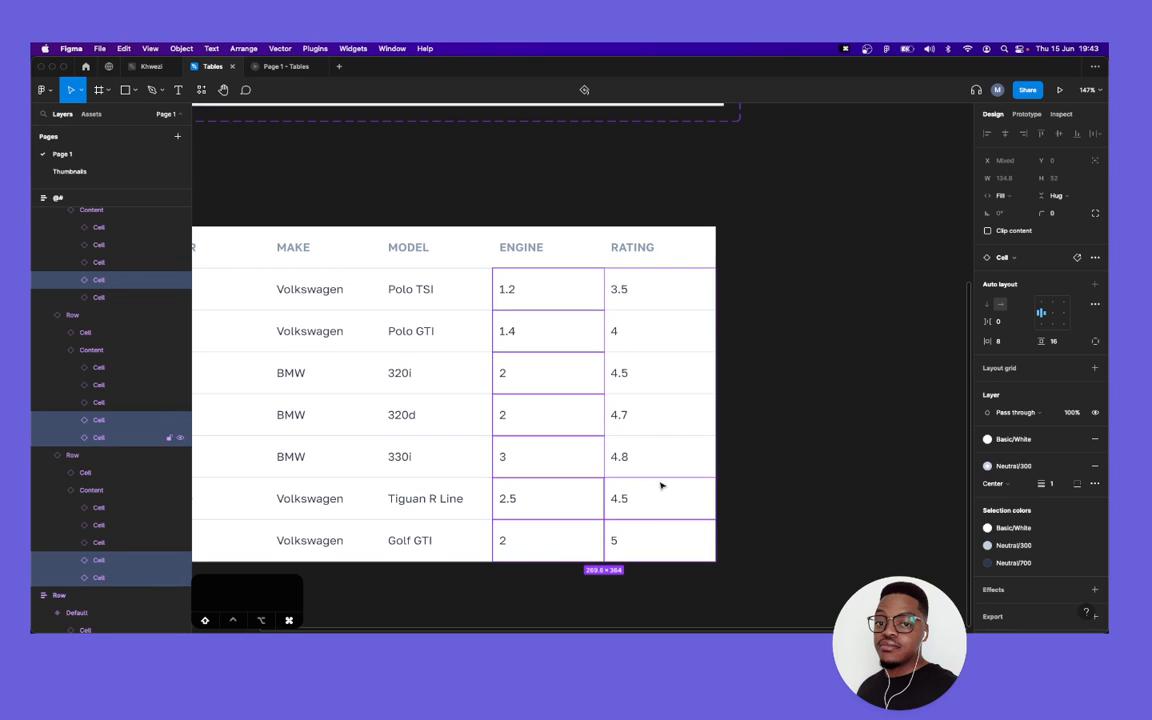
pyautogui.keyDown('shift'); pyautogui.keyDown('super'); pyautogui.click(662, 452); pyautogui.keyUp('super'); pyautogui.keyUp('shift')
pyautogui.keyDown('shift'); pyautogui.keyDown('super'); pyautogui.click(656, 406); pyautogui.keyUp('super'); pyautogui.keyUp('shift')
pyautogui.keyDown('shift'); pyautogui.keyDown('super'); pyautogui.click(646, 371); pyautogui.keyUp('super'); pyautogui.keyUp('shift')
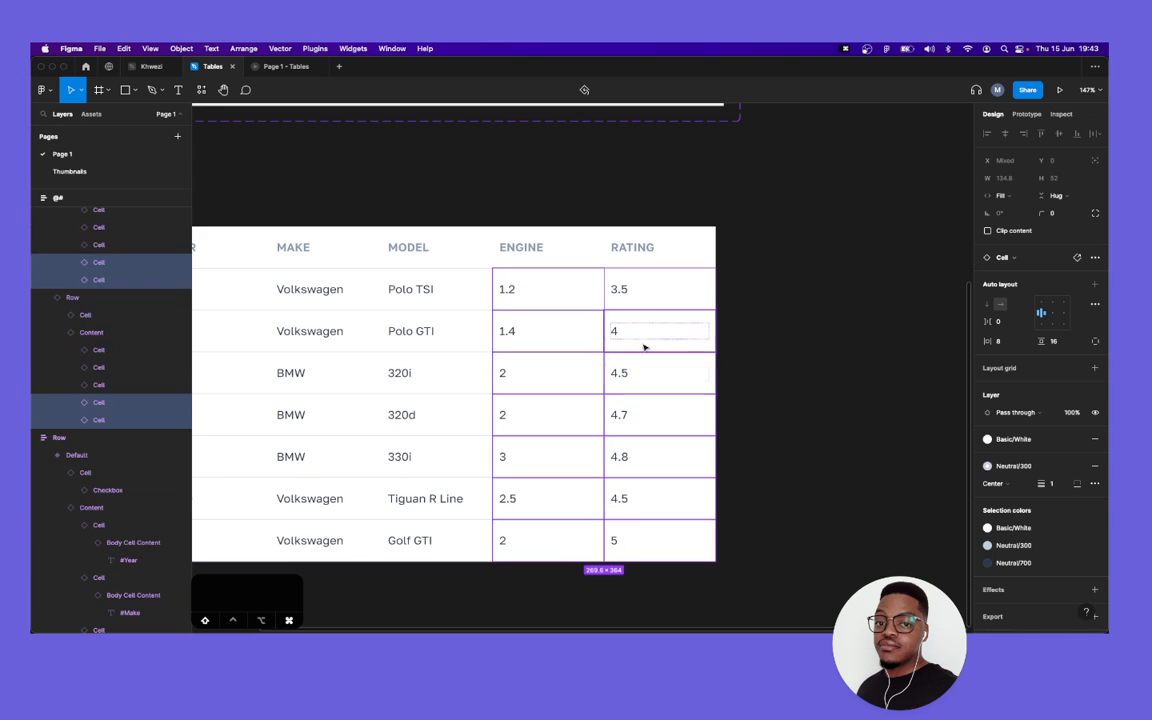
pyautogui.keyDown('shift'); pyautogui.keyDown('super'); pyautogui.click(645, 346); pyautogui.keyUp('super'); pyautogui.keyUp('shift')
pyautogui.keyDown('shift'); pyautogui.keyDown('super'); pyautogui.click(650, 308); pyautogui.keyUp('super'); pyautogui.keyUp('shift')
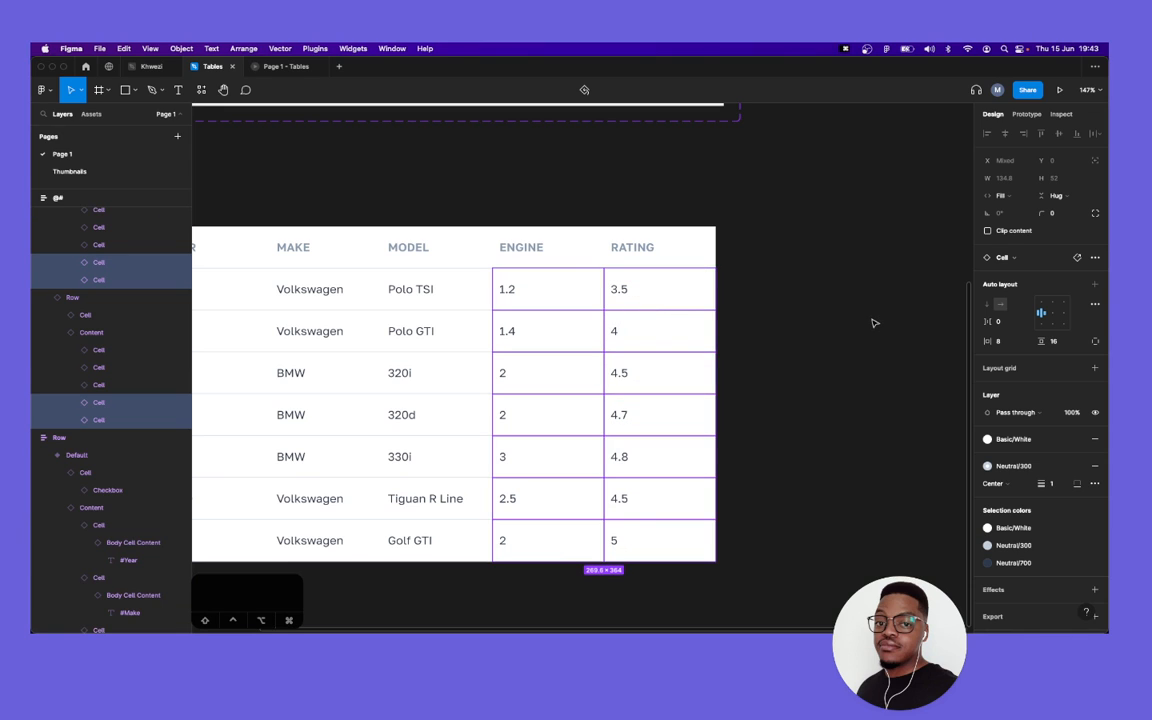
pyautogui.press('Return')
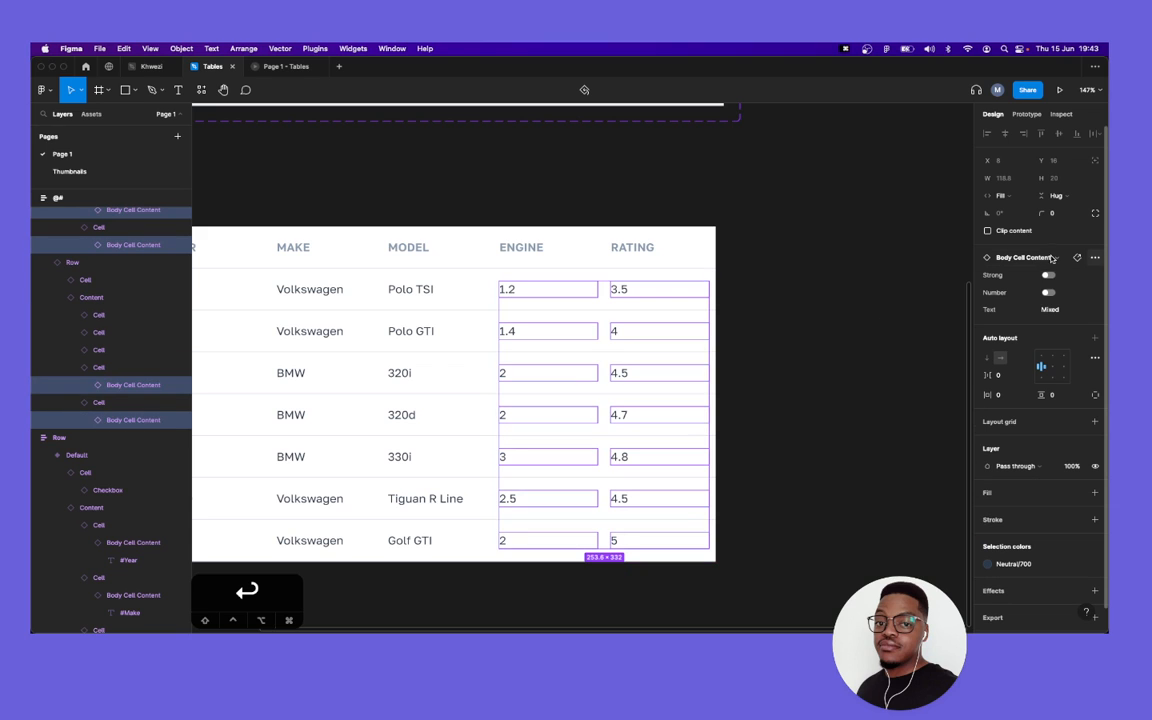
pyautogui.click(1047, 293)
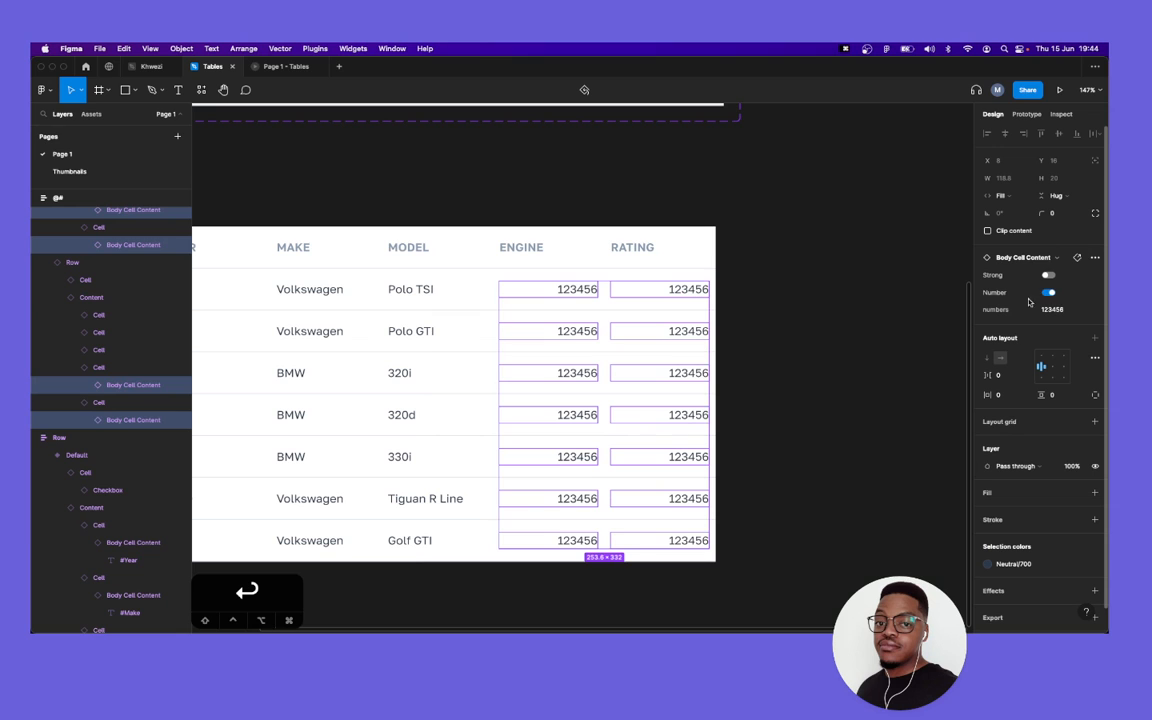
# Turn on the Number property for the Body Cell Content of every data row in the Year column.
pyautogui.hscroll(-5, 766, 345)
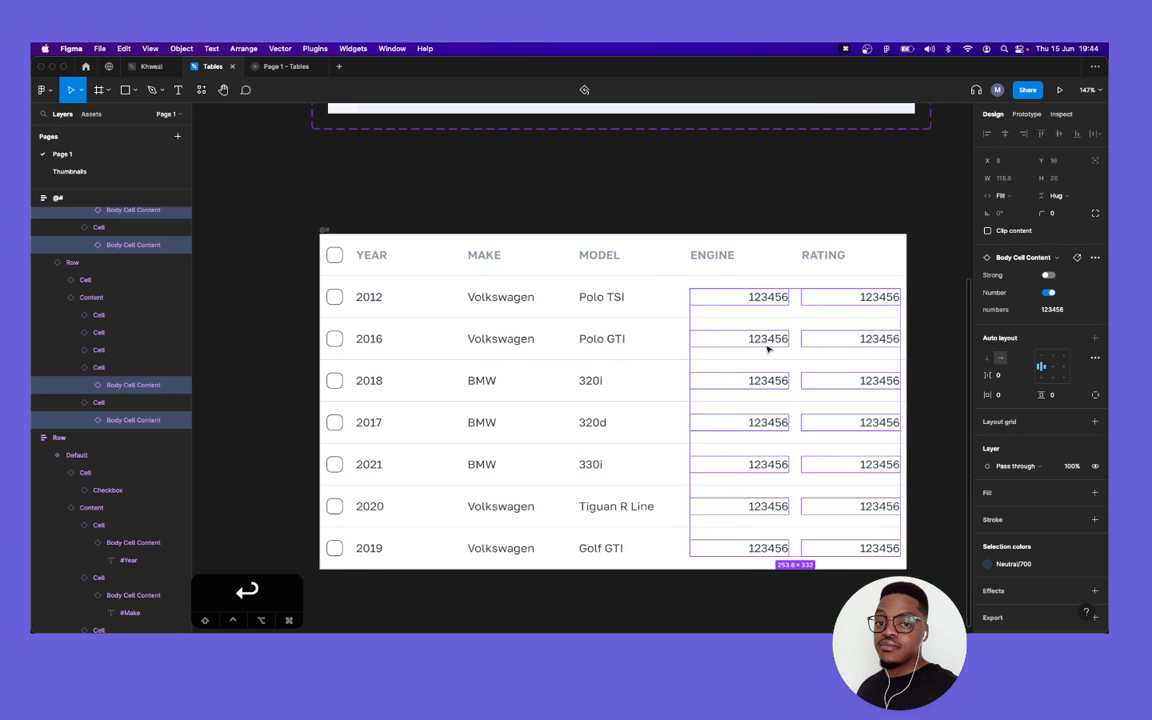
pyautogui.hscroll(-1, 768, 349)
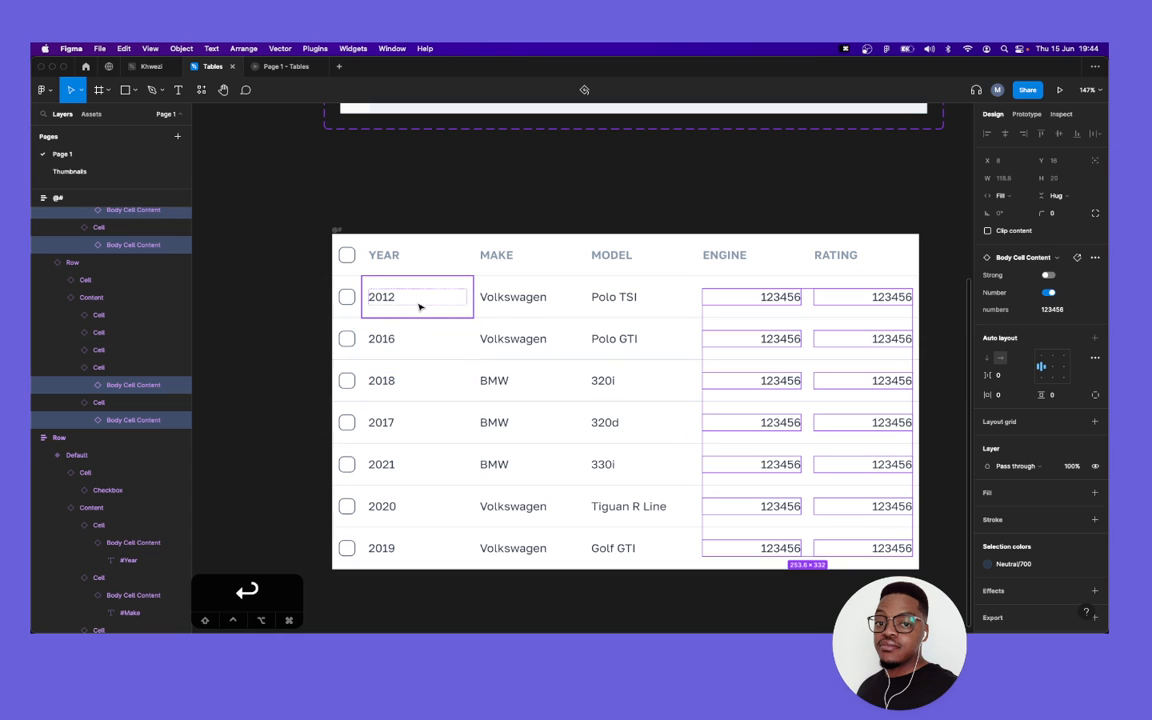
pyautogui.hotkey('shift', 'Return')
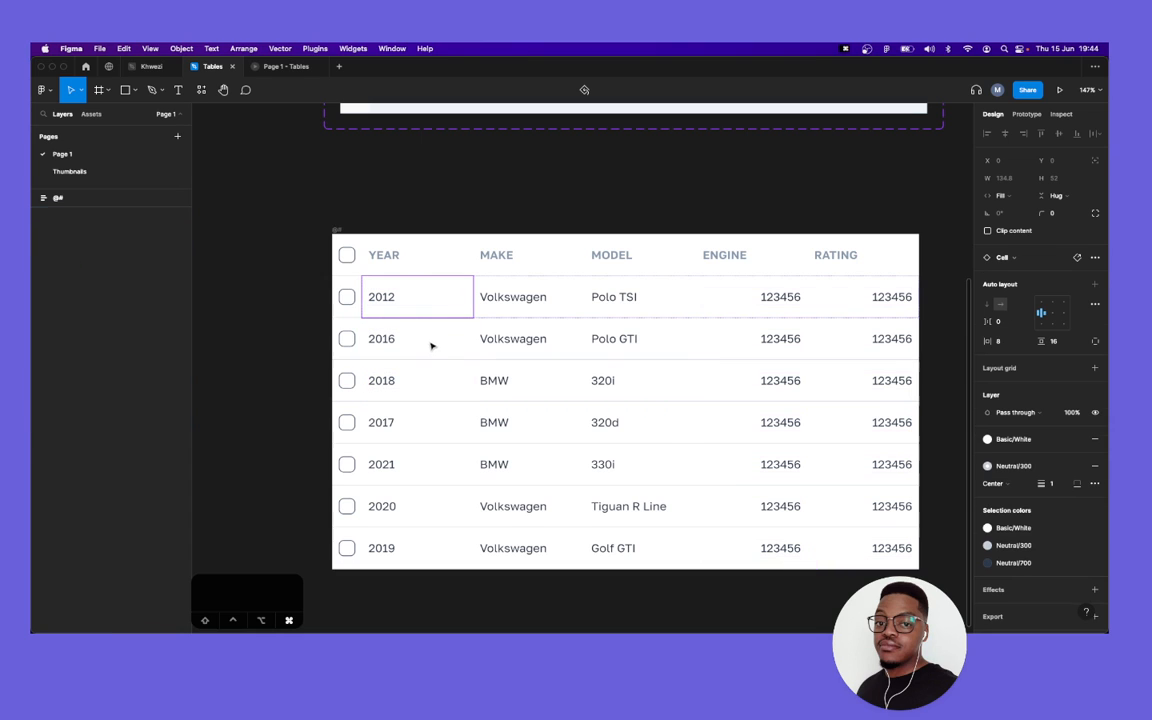
pyautogui.keyDown('shift'); pyautogui.click(432, 347); pyautogui.keyUp('shift')
pyautogui.keyDown('shift'); pyautogui.click(432, 385); pyautogui.keyUp('shift')
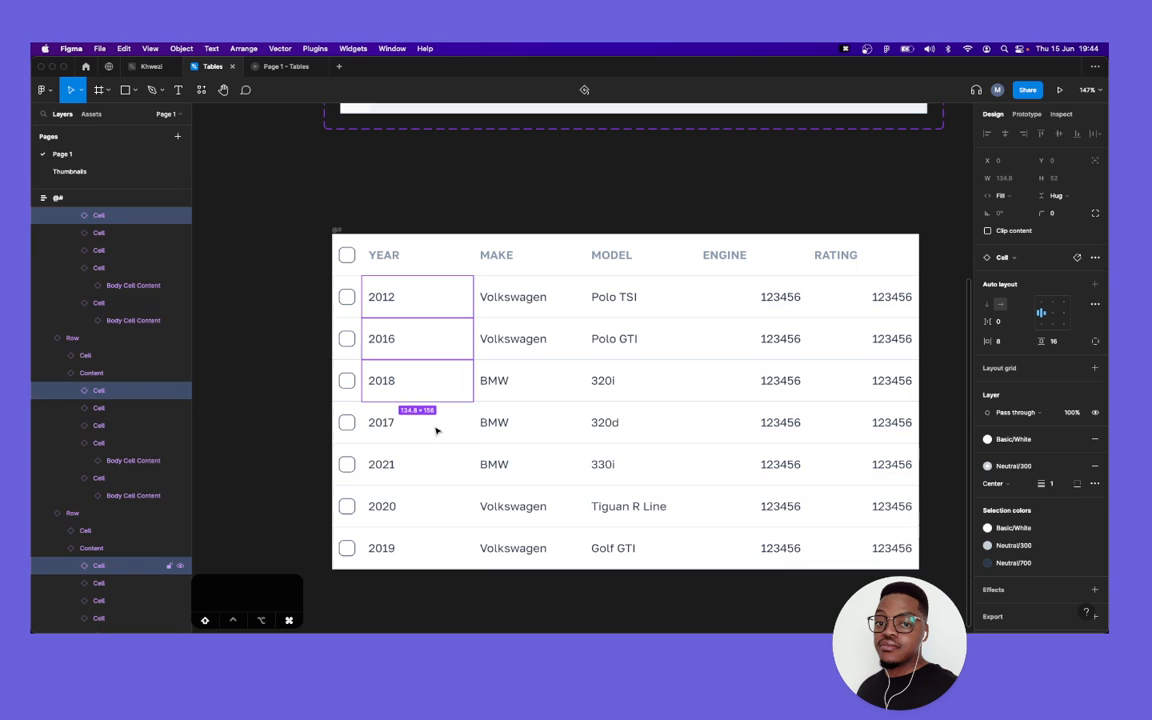
pyautogui.keyDown('shift'); pyautogui.click(437, 428); pyautogui.keyUp('shift')
pyautogui.keyDown('shift'); pyautogui.click(444, 465); pyautogui.keyUp('shift')
pyautogui.keyDown('shift'); pyautogui.click(442, 510); pyautogui.keyUp('shift')
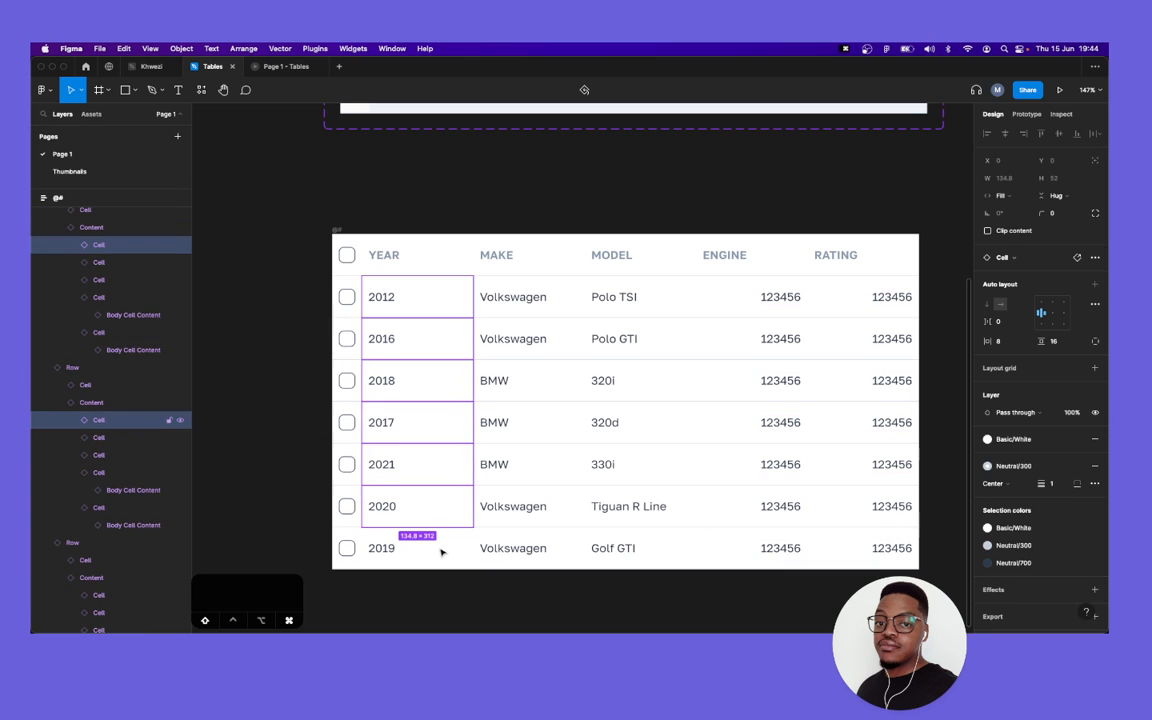
pyautogui.keyDown('shift'); pyautogui.click(442, 550); pyautogui.keyUp('shift')
pyautogui.press('Return')
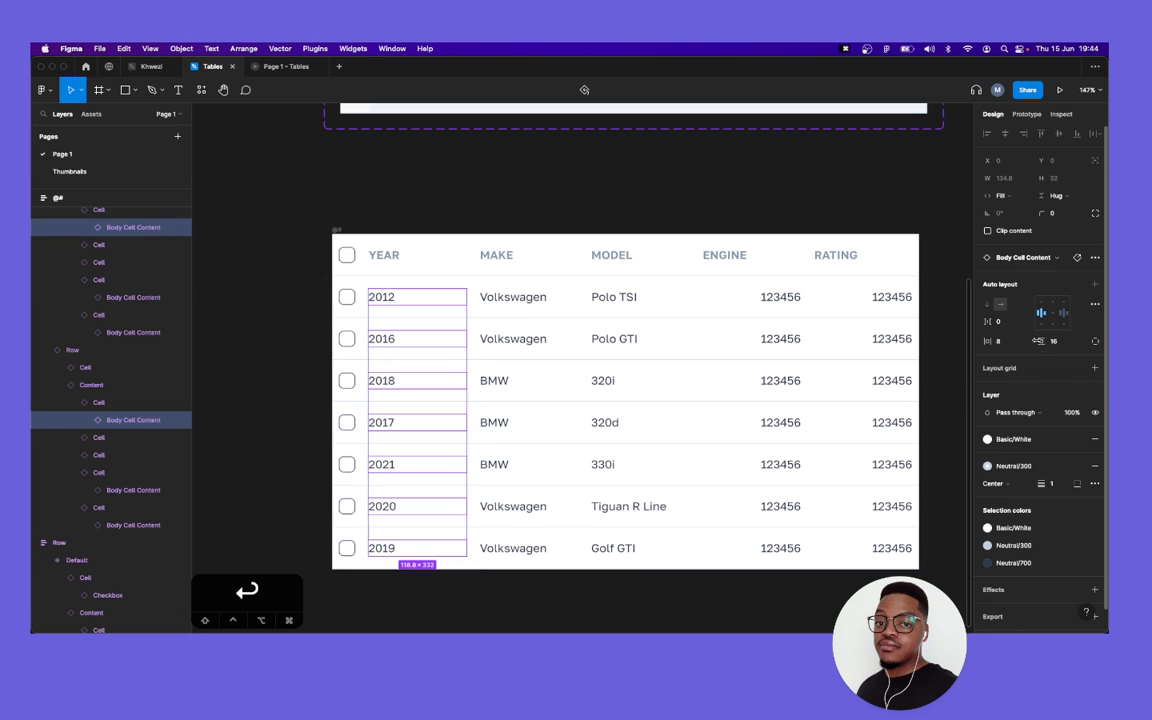
pyautogui.click(1048, 293)
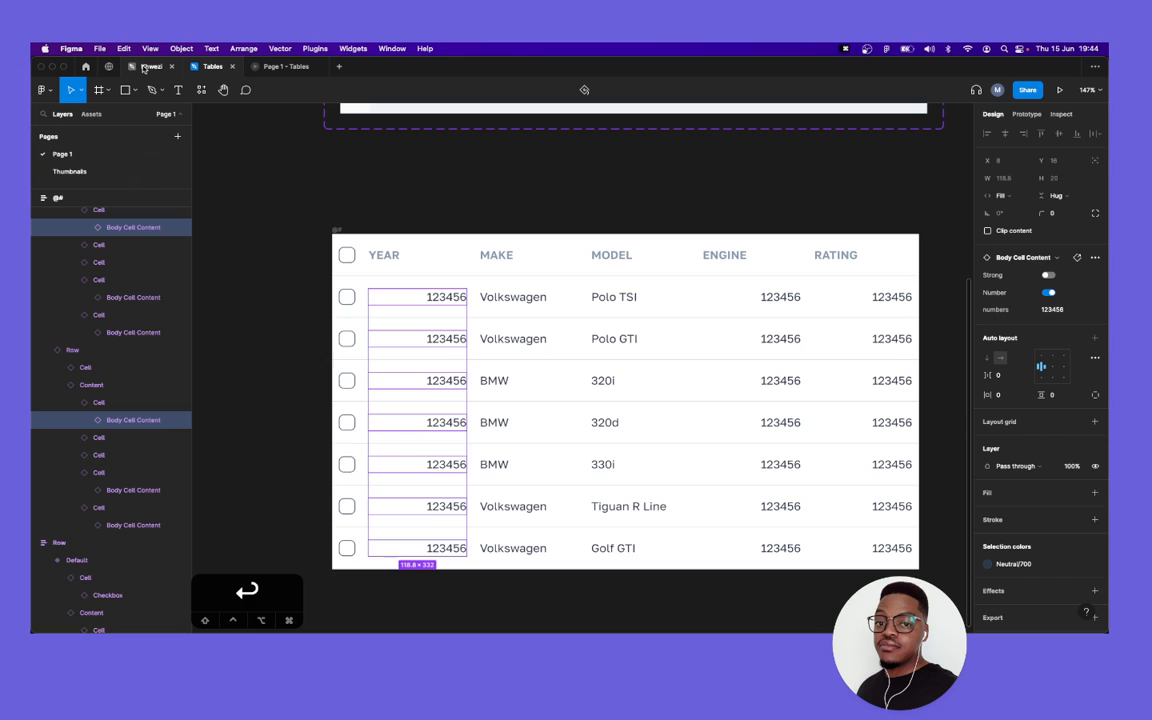
# Go to the main component of the Year column's Body Cell Content in its library file and dismiss the payment notice.
pyautogui.rightClick(411, 292)
pyautogui.moveTo(477, 377)
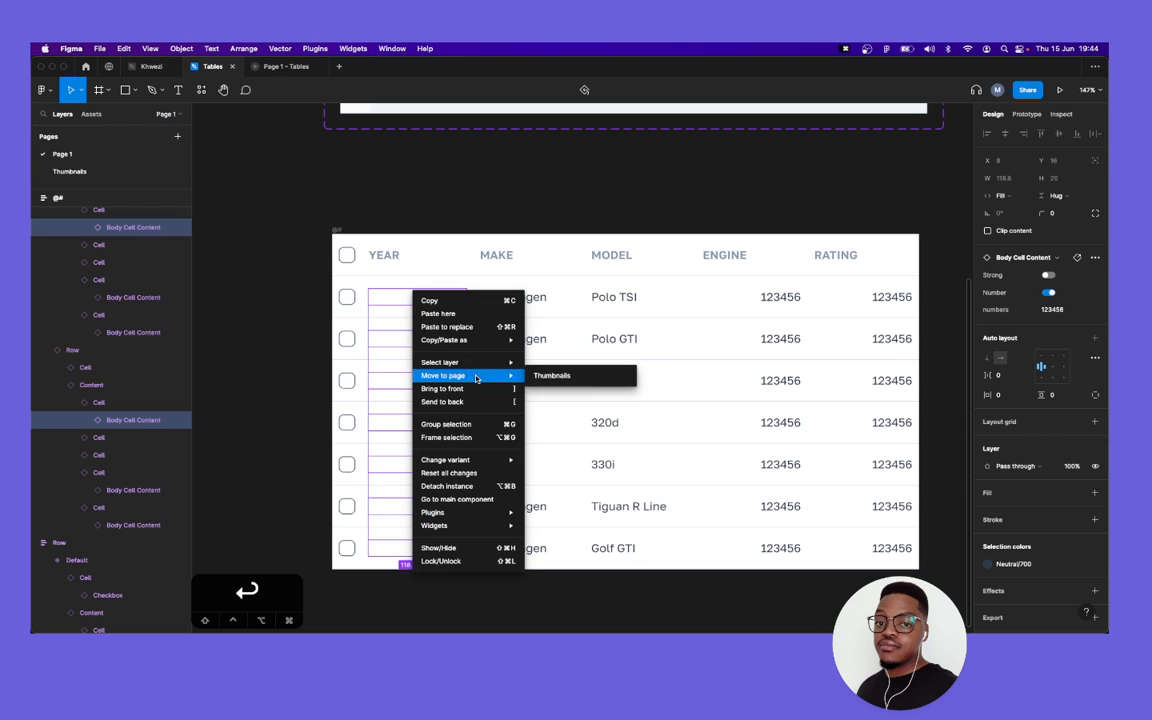
pyautogui.click(482, 500)
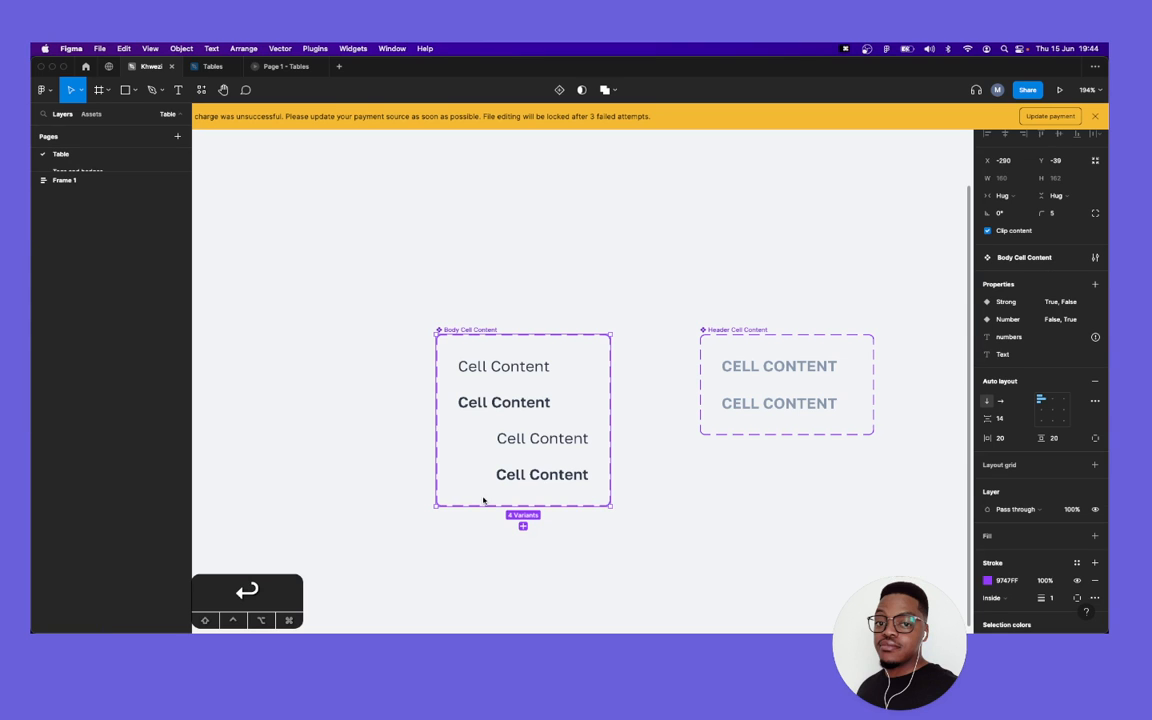
pyautogui.click(1097, 117)
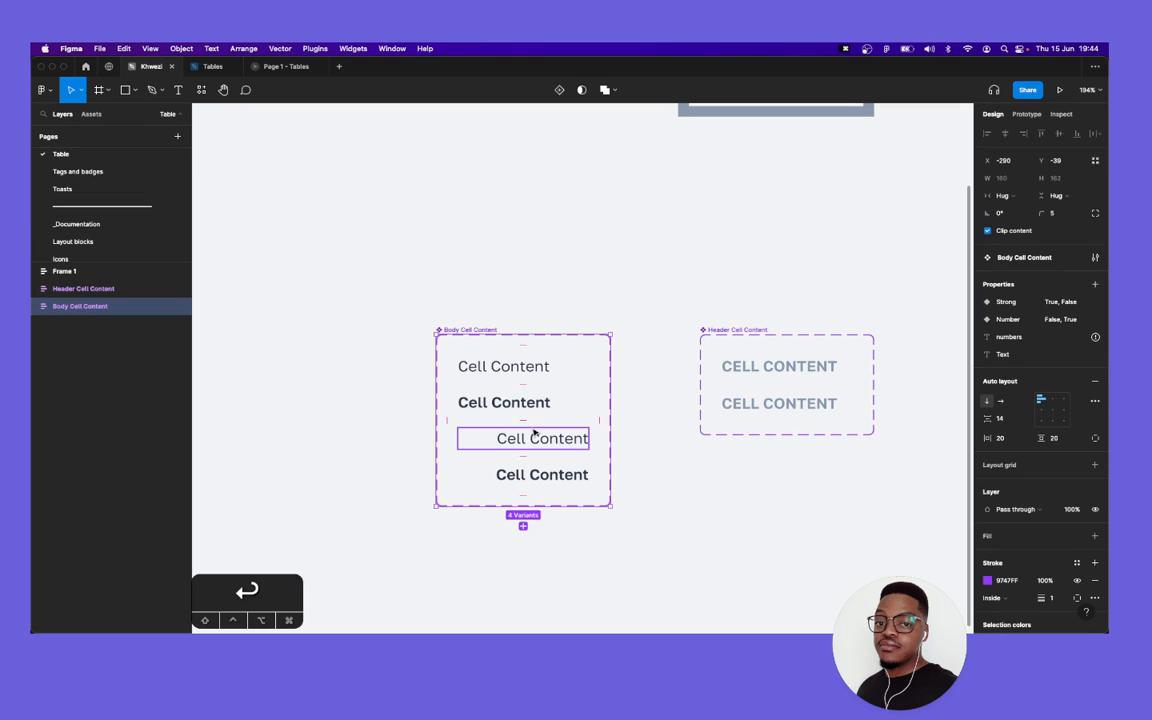
# Check which text property is linked to the text layers of the four Body Cell Content variants.
pyautogui.keyDown('shift'); pyautogui.keyDown('super'); pyautogui.click(522, 372); pyautogui.keyUp('super'); pyautogui.keyUp('shift')
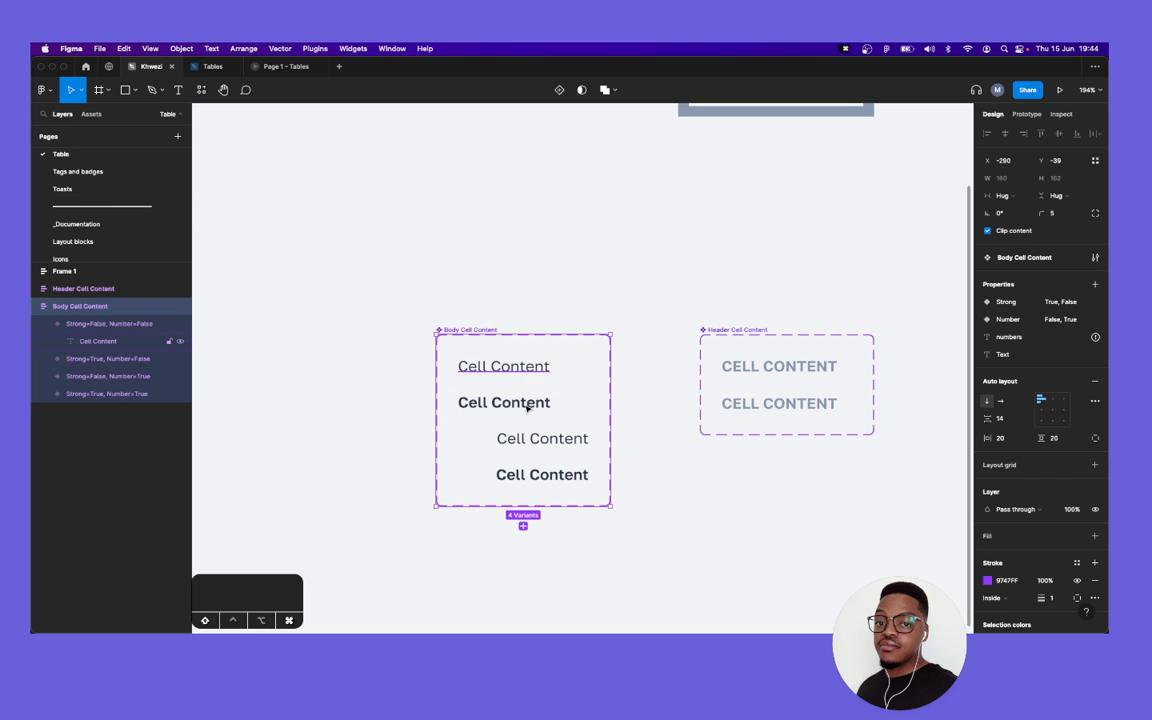
pyautogui.keyDown('shift'); pyautogui.keyDown('super'); pyautogui.click(514, 403); pyautogui.keyUp('super'); pyautogui.keyUp('shift')
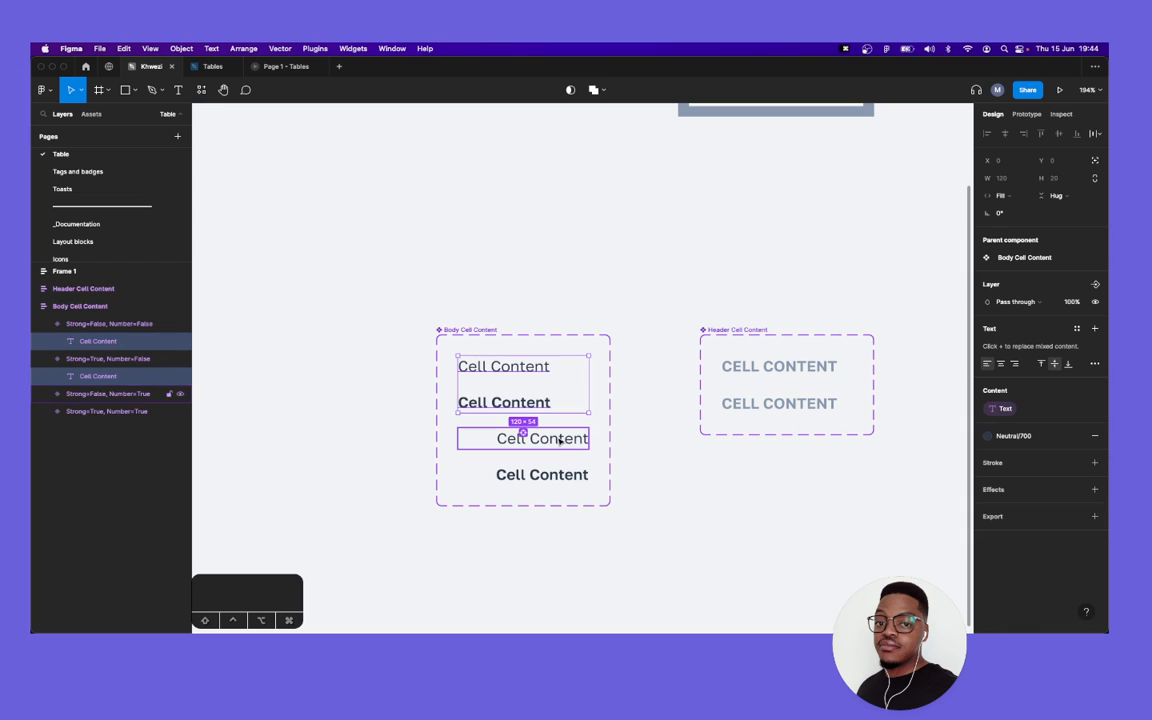
pyautogui.keyDown('shift'); pyautogui.click(560, 440); pyautogui.keyUp('shift')
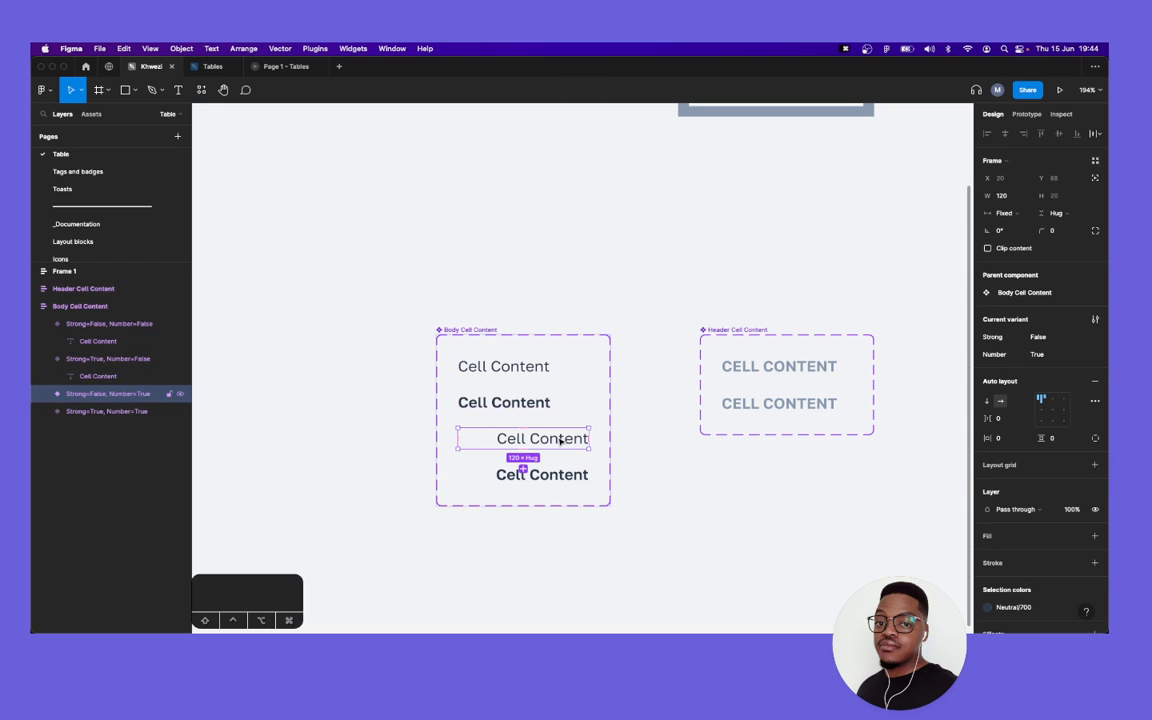
pyautogui.doubleClick(560, 442)
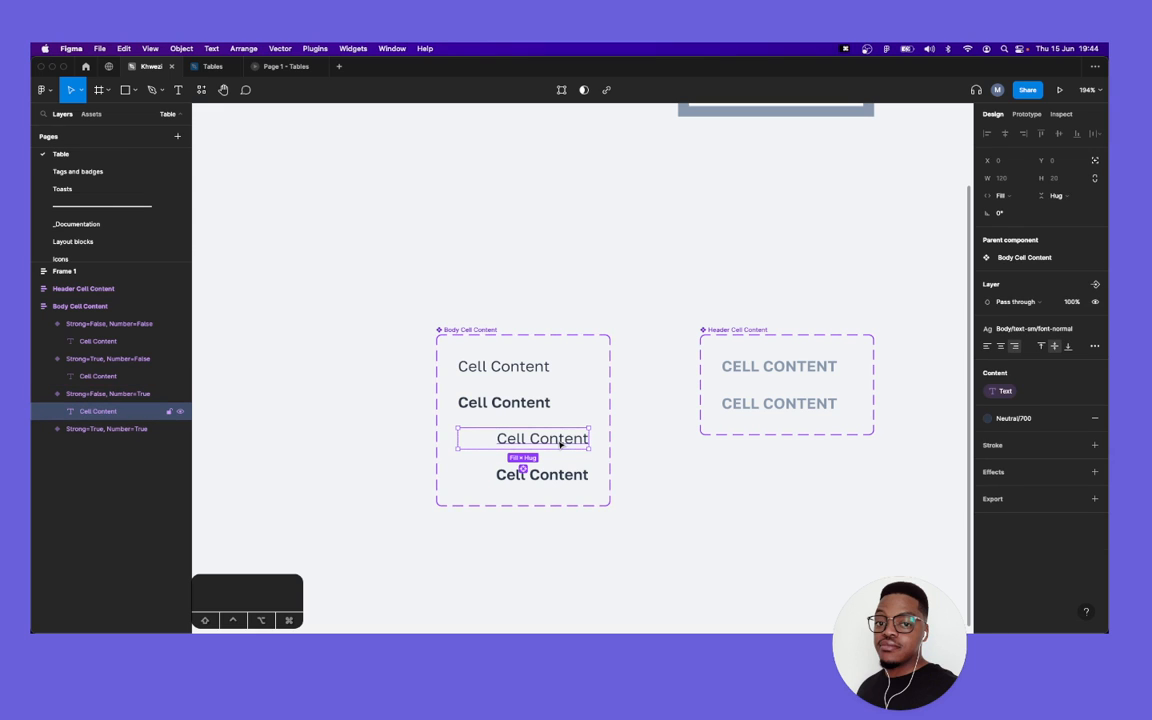
pyautogui.click(563, 481)
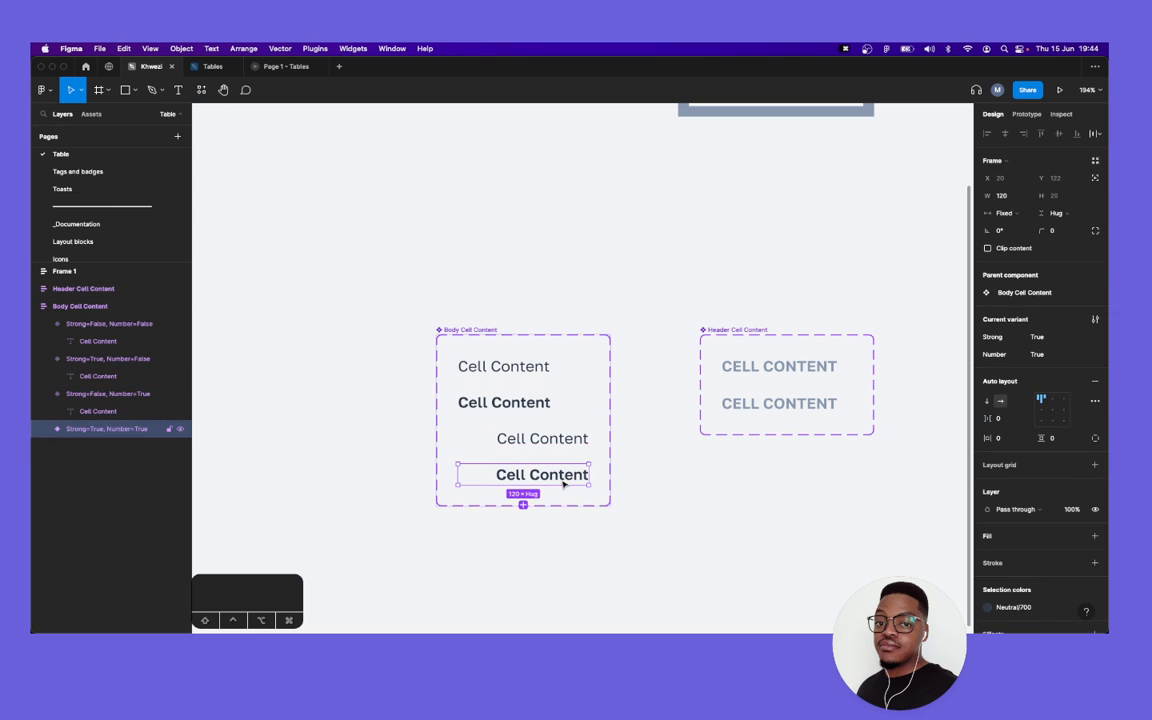
pyautogui.doubleClick(563, 481)
pyautogui.click(288, 274)
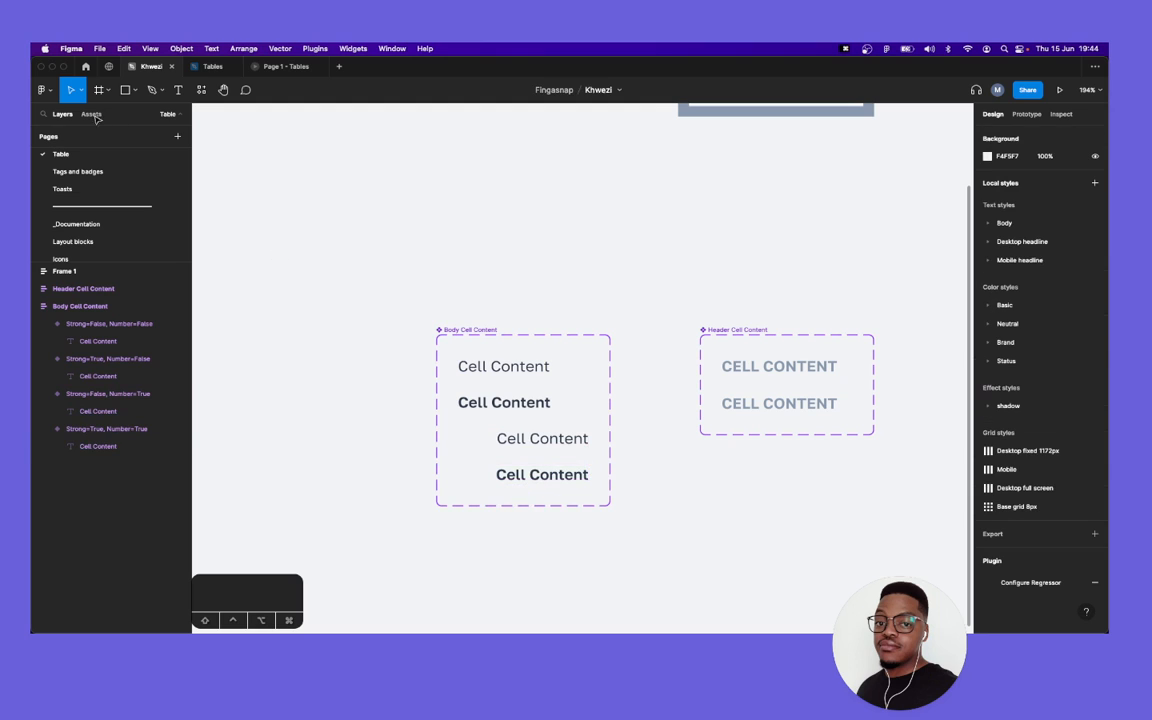
# Delete the "numbers" text property from the Body Cell Content component set.
pyautogui.click(468, 331)
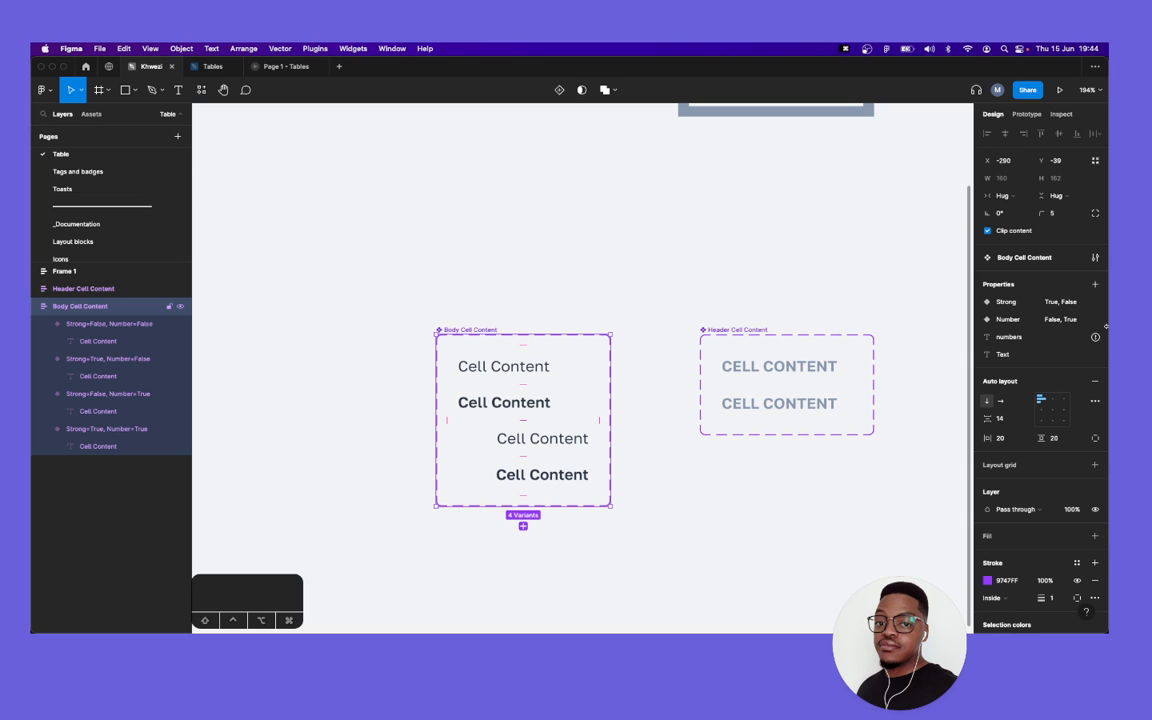
pyautogui.moveTo(1083, 345)
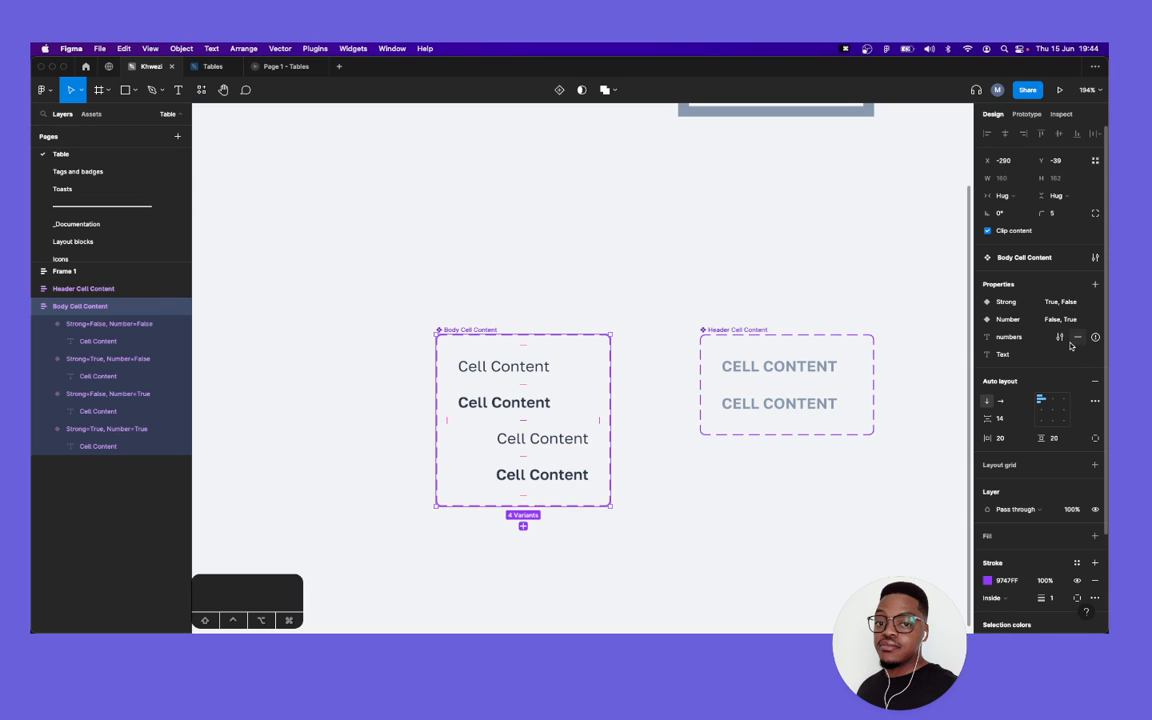
pyautogui.click(1077, 337)
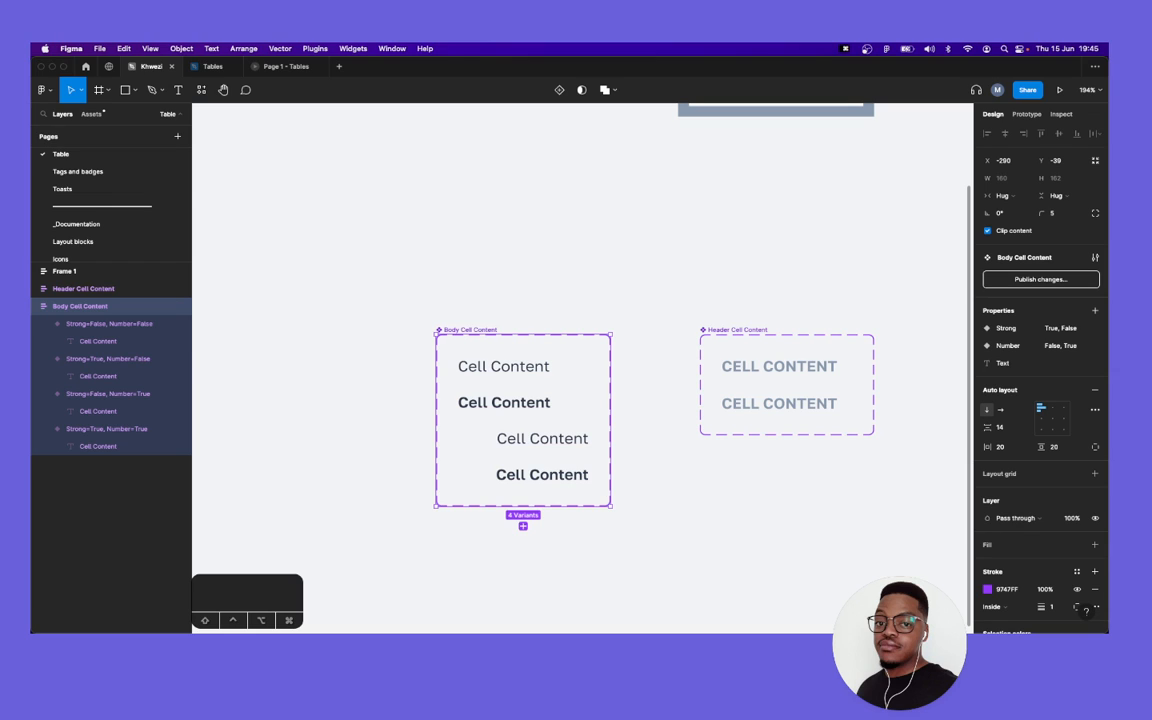
# Publish the library changes for both the Body Cell Content and Cell components.
pyautogui.click(1031, 286)
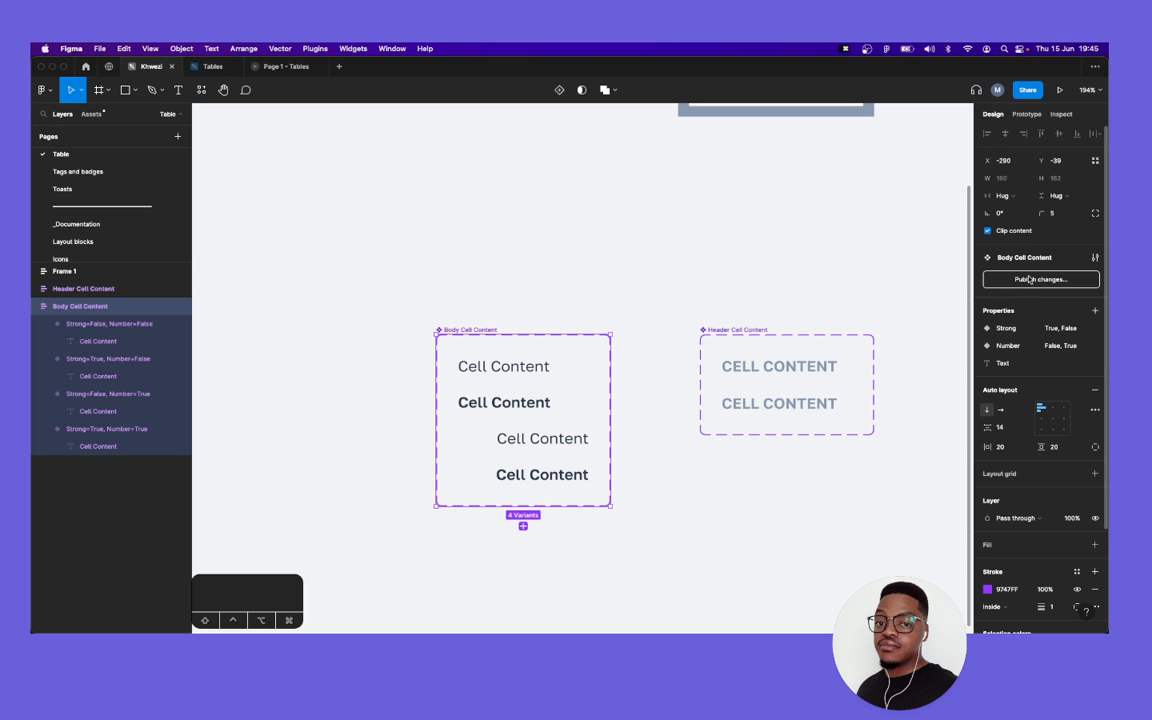
pyautogui.click(1030, 280)
pyautogui.click(792, 233)
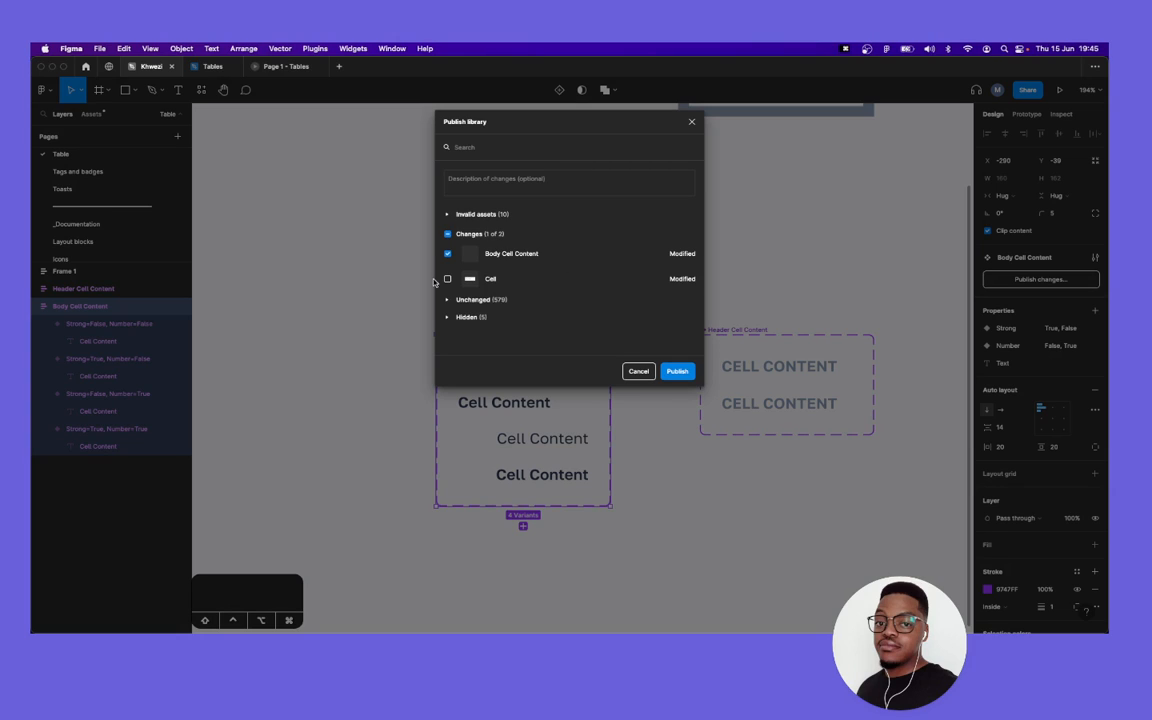
pyautogui.click(447, 279)
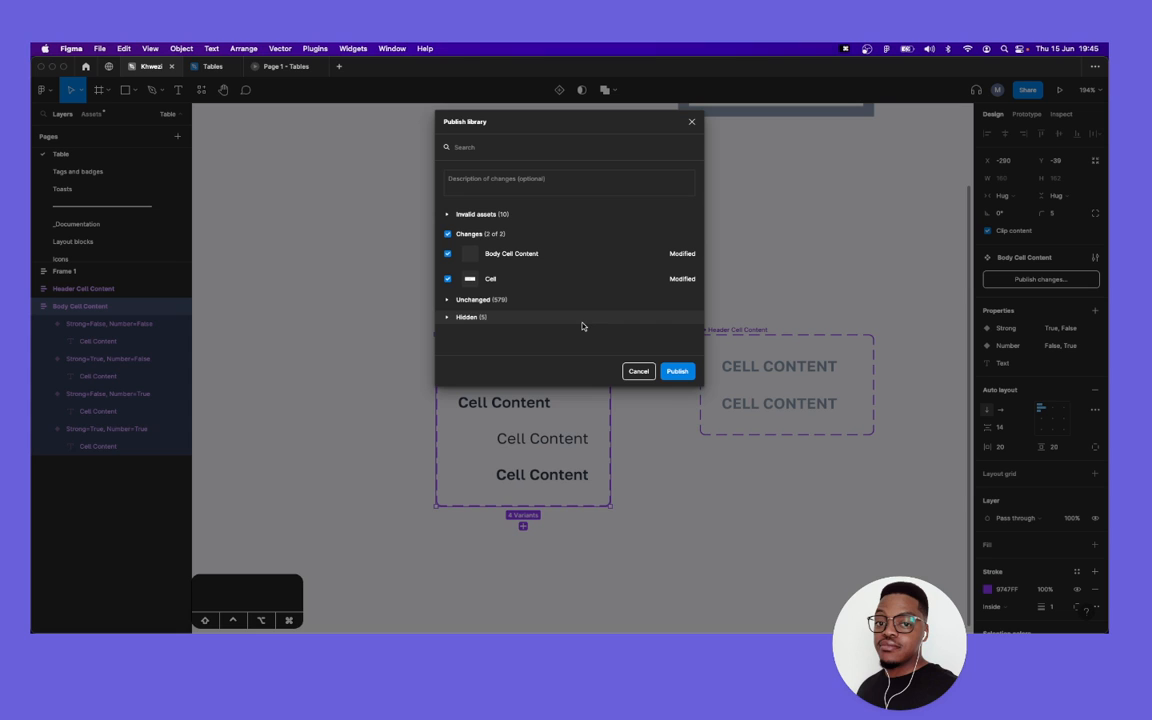
pyautogui.click(680, 372)
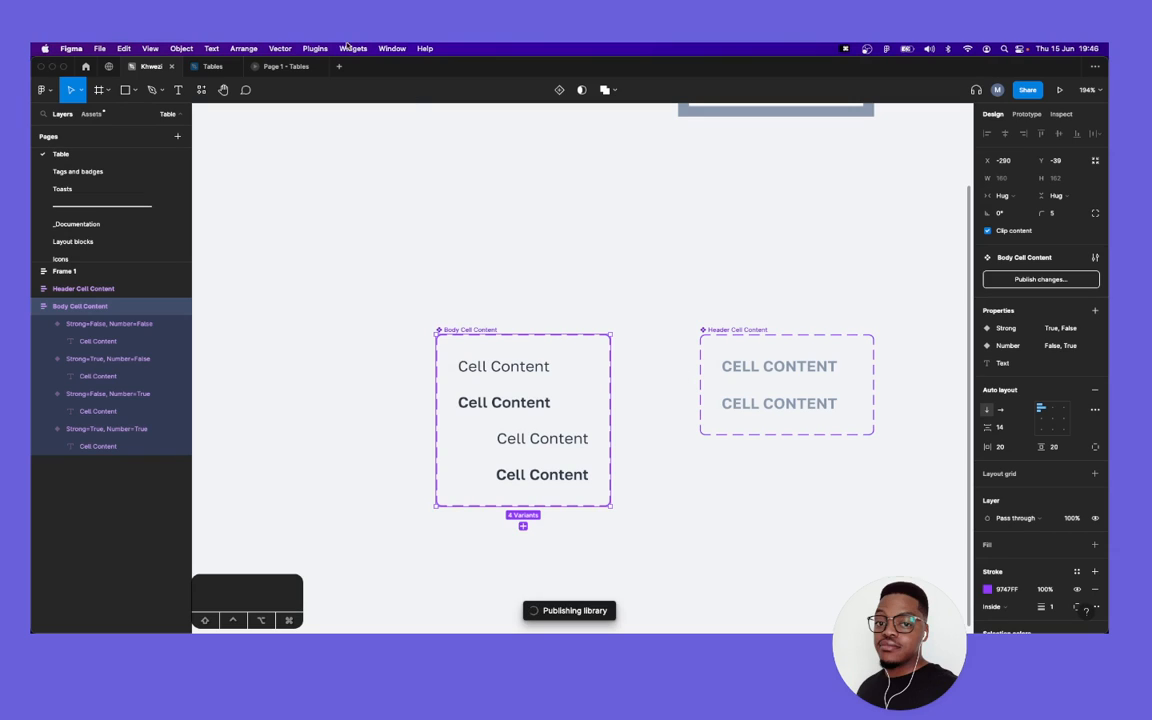
# Switch to the Tables file, review the available library updates and apply all of them.
pyautogui.click(211, 67)
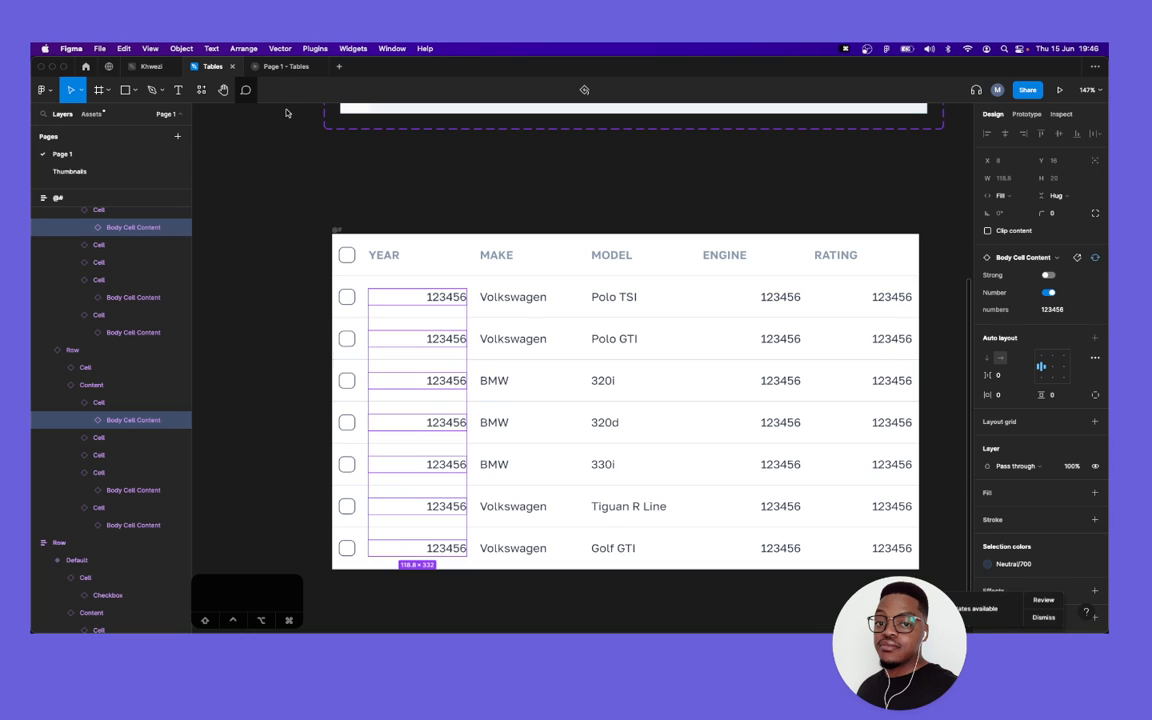
pyautogui.click(1043, 595)
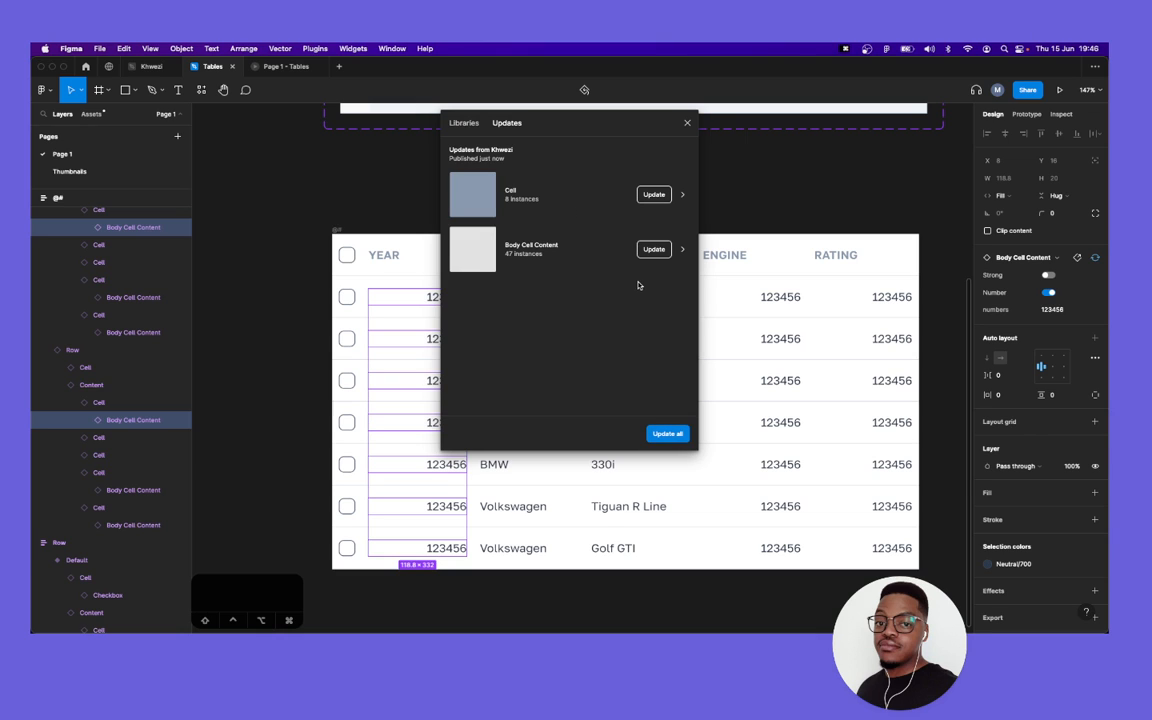
pyautogui.click(670, 434)
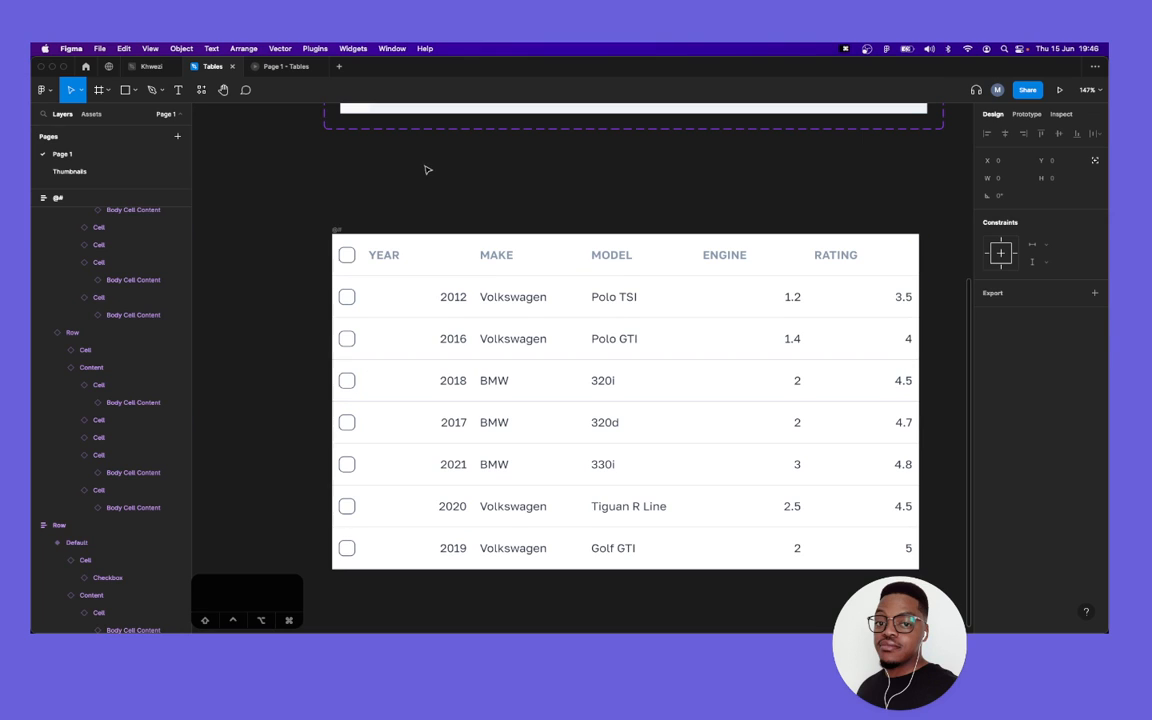
pyautogui.hscroll(2, 499, 211)
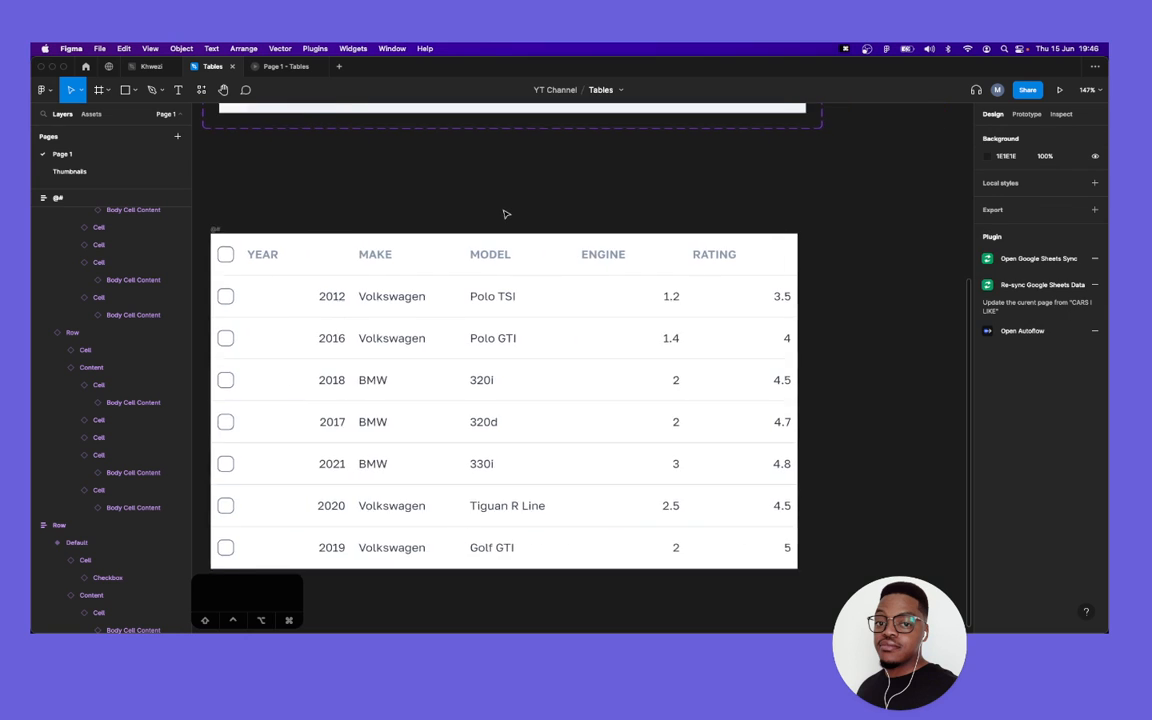
pyautogui.hscroll(-2, 499, 211)
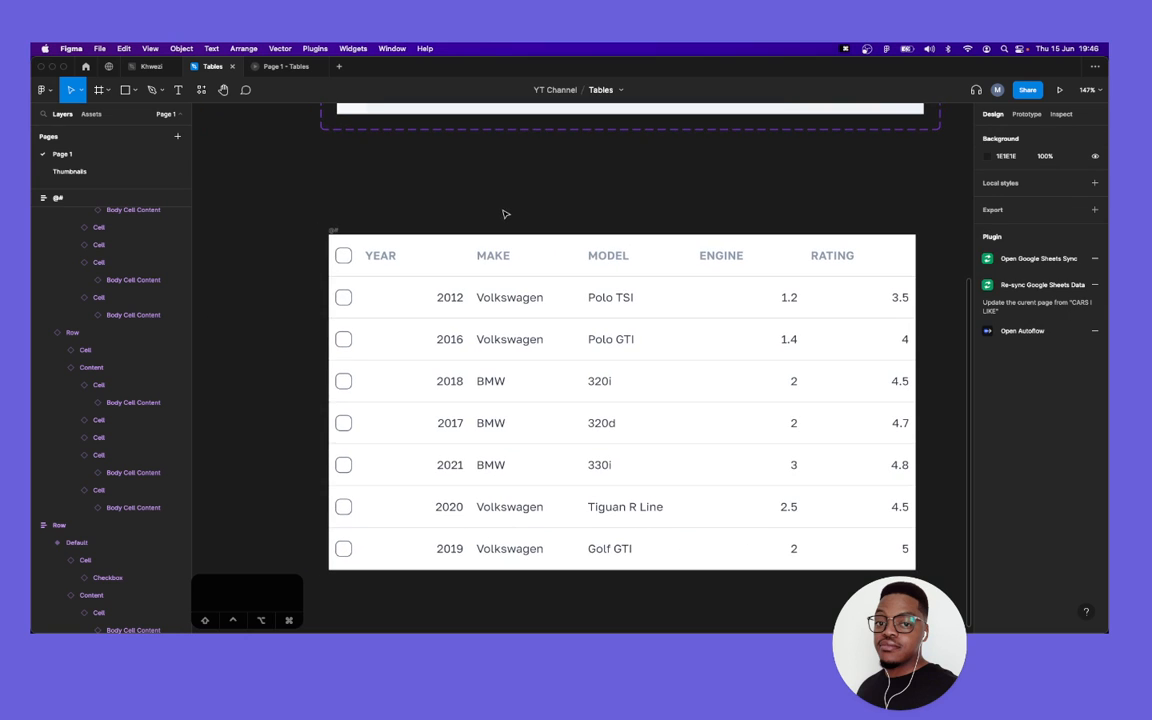
pyautogui.click(342, 232)
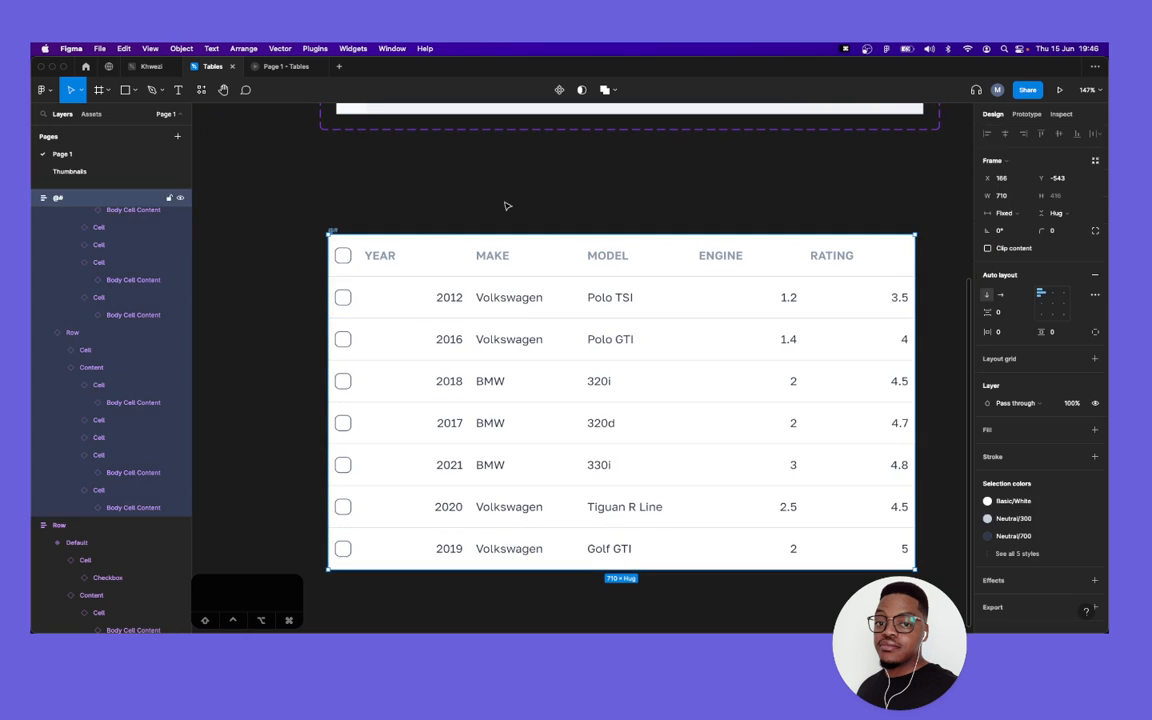
pyautogui.press('Escape')
# Turn on the Strong property for the Body Cell Content of every data row in the Make column.
pyautogui.click(540, 309)
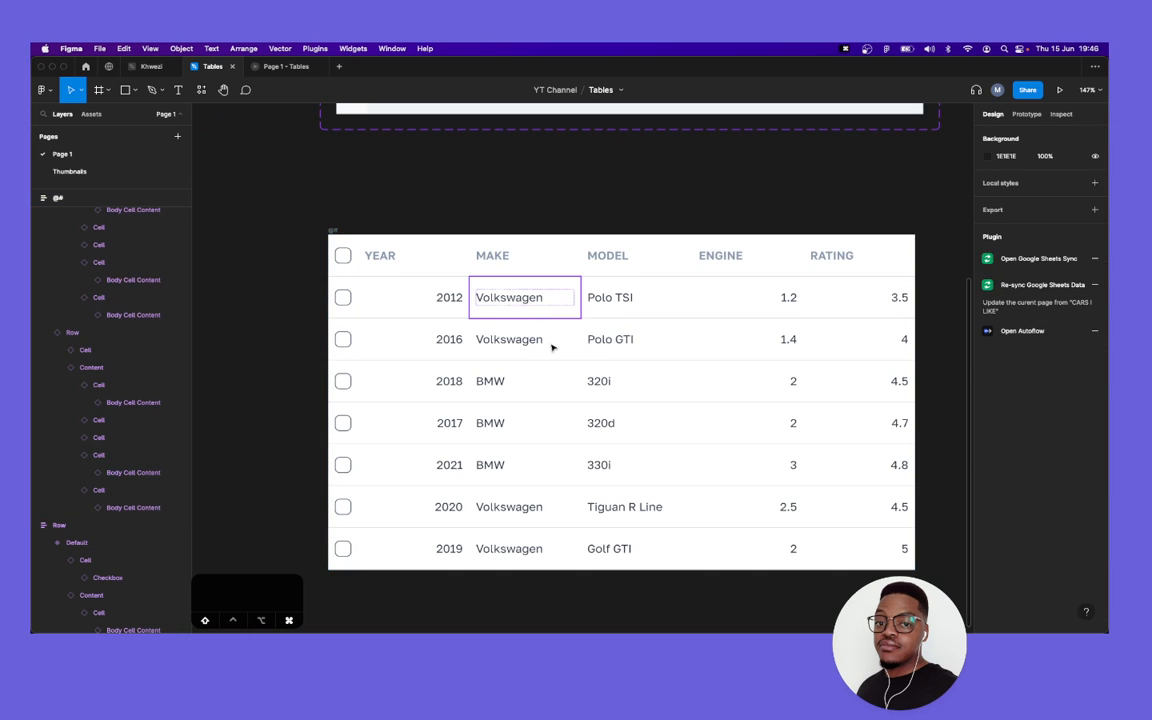
pyautogui.keyDown('shift'); pyautogui.click(547, 384); pyautogui.keyUp('shift')
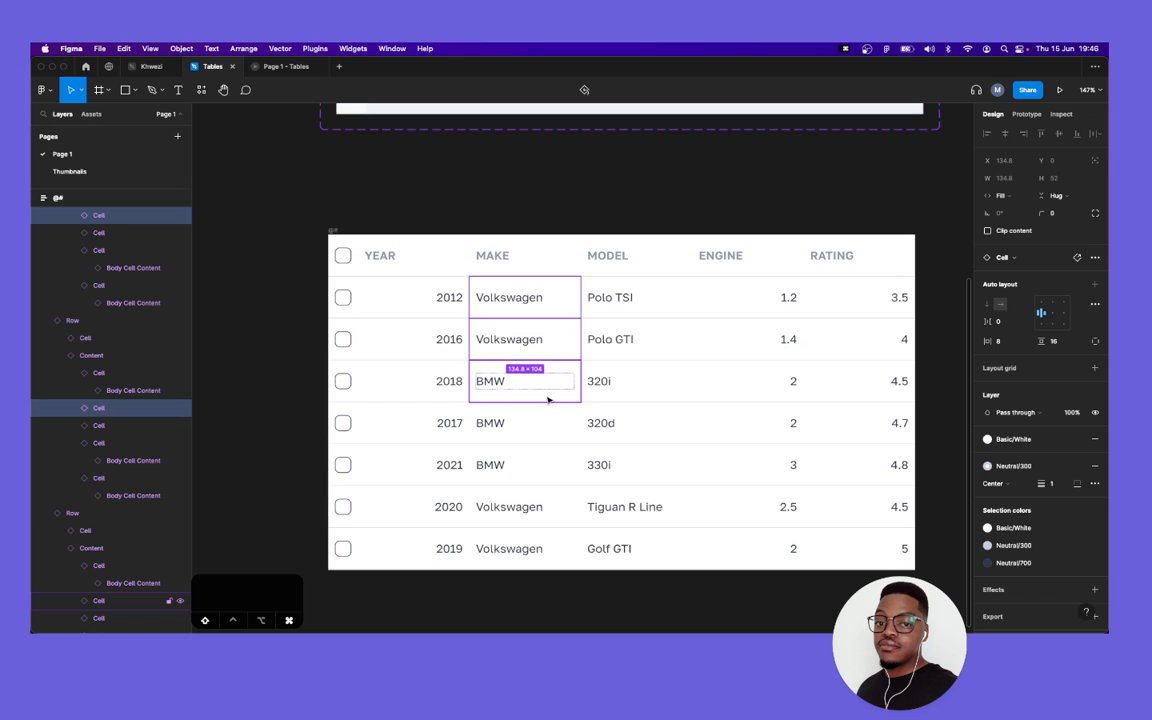
pyautogui.keyDown('shift'); pyautogui.click(543, 433); pyautogui.keyUp('shift')
pyautogui.keyDown('shift'); pyautogui.click(545, 466); pyautogui.keyUp('shift')
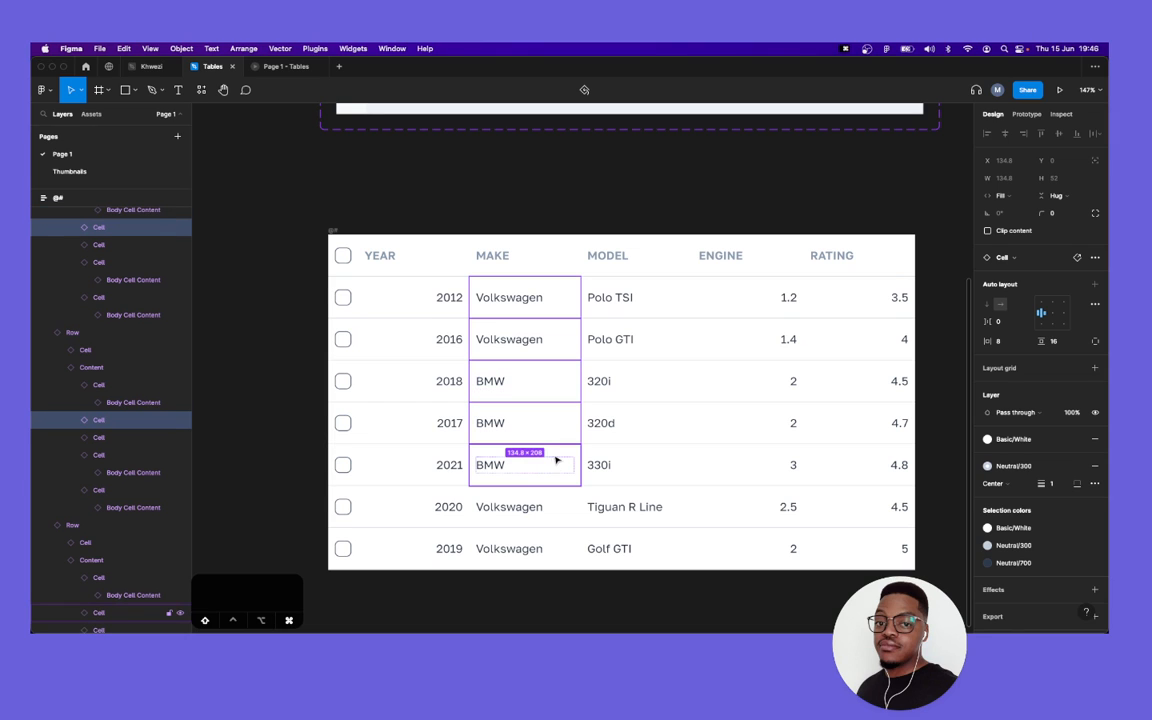
pyautogui.keyDown('shift'); pyautogui.click(556, 497); pyautogui.keyUp('shift')
pyautogui.keyDown('shift'); pyautogui.click(560, 542); pyautogui.keyUp('shift')
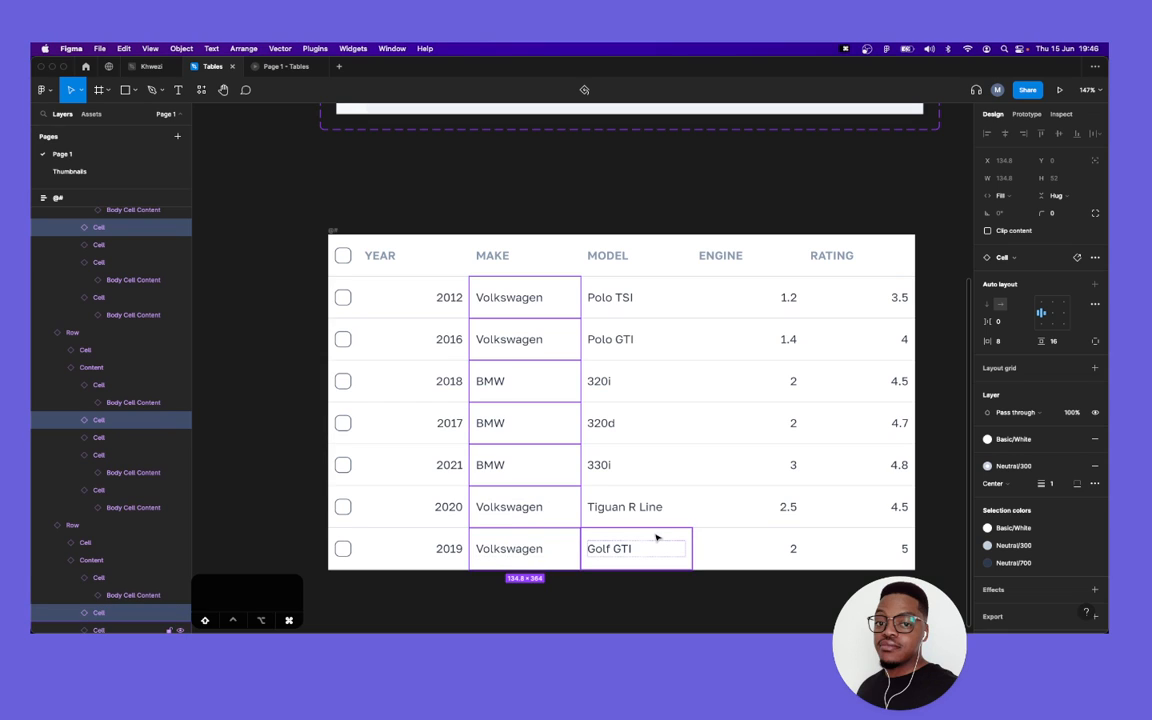
pyautogui.press('Return')
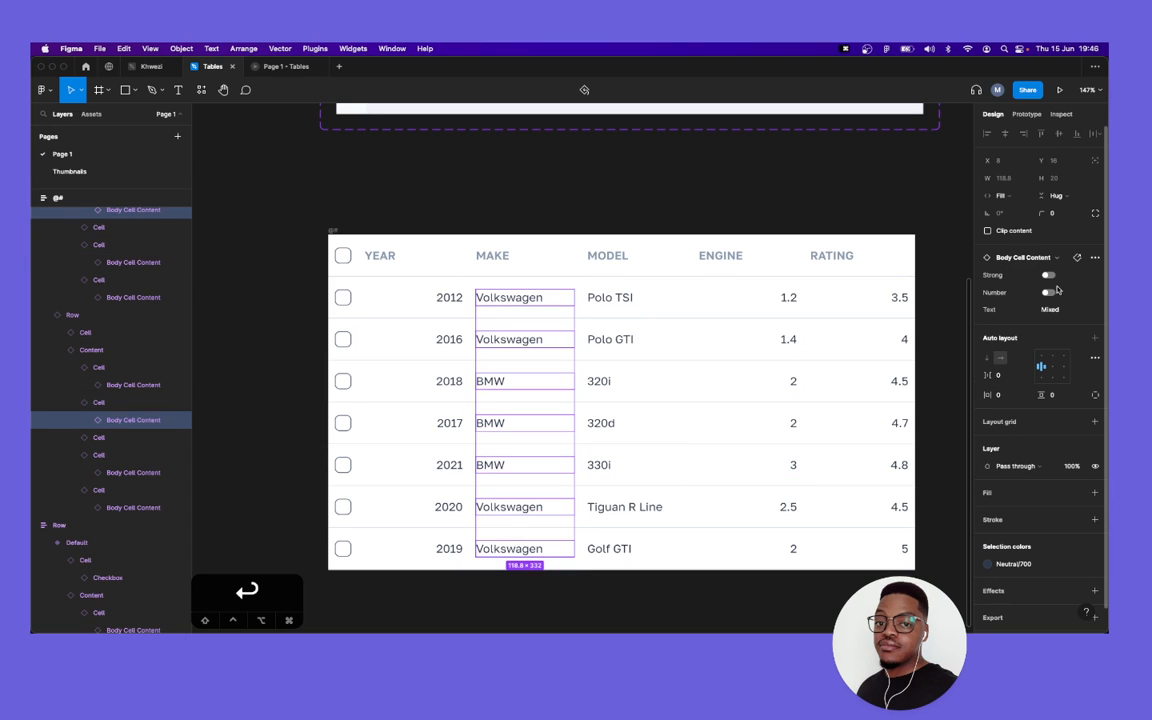
pyautogui.click(1048, 275)
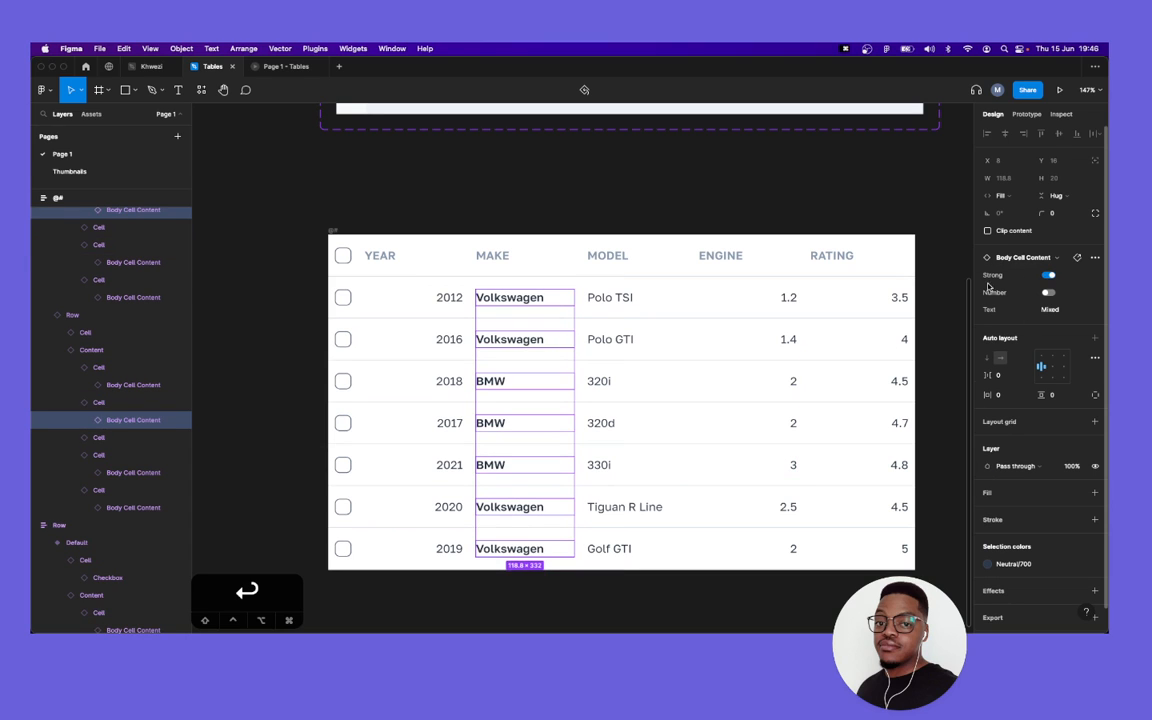
# Present the whole table frame as a prototype and enlarge it in the preview.
pyautogui.click(677, 200)
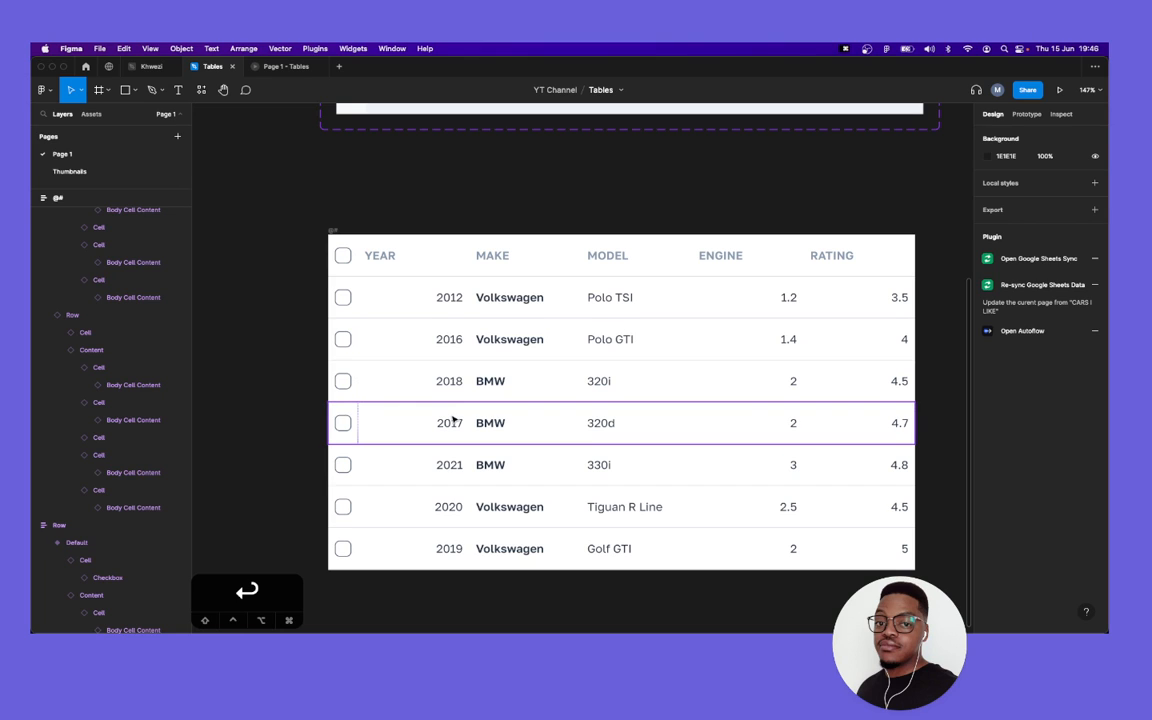
pyautogui.click(335, 231)
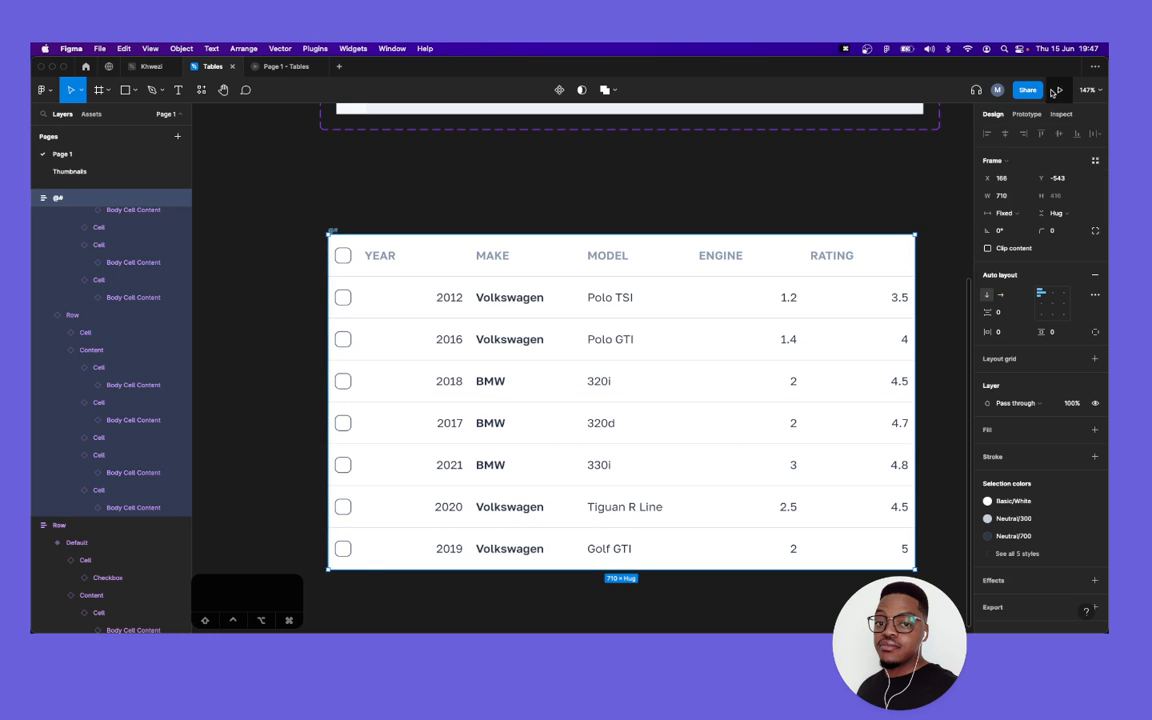
pyautogui.click(1055, 91)
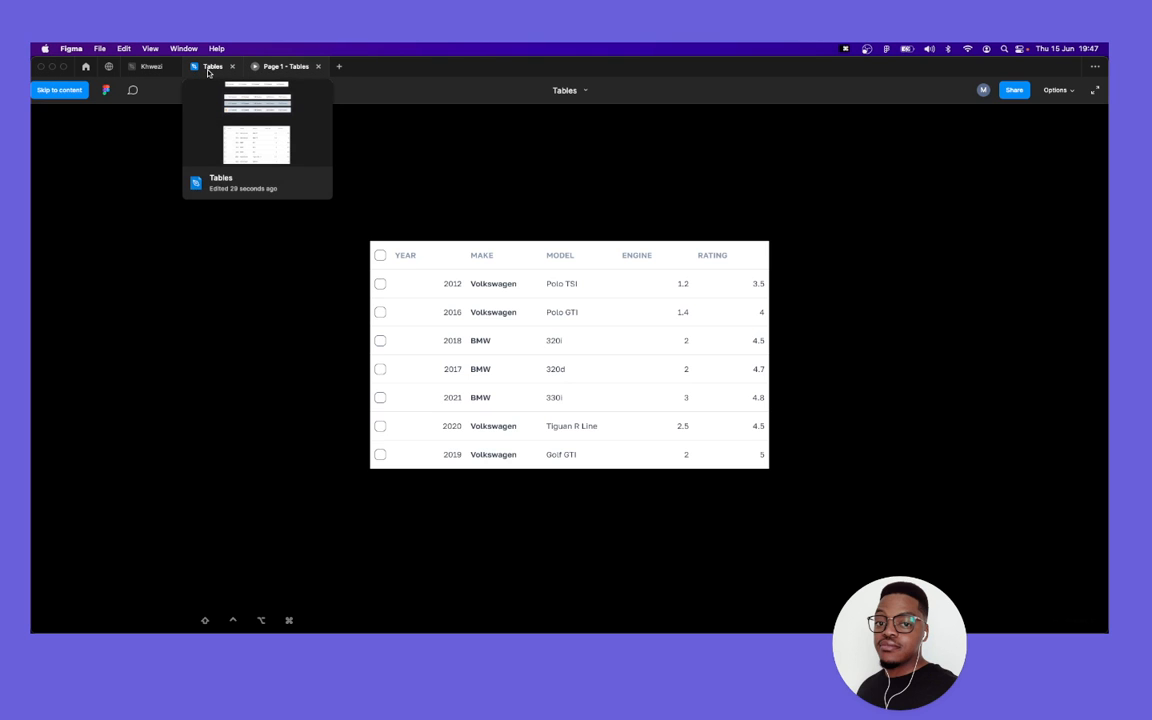
pyautogui.keyDown('super'); pyautogui.click(579, 352); pyautogui.keyUp('super')
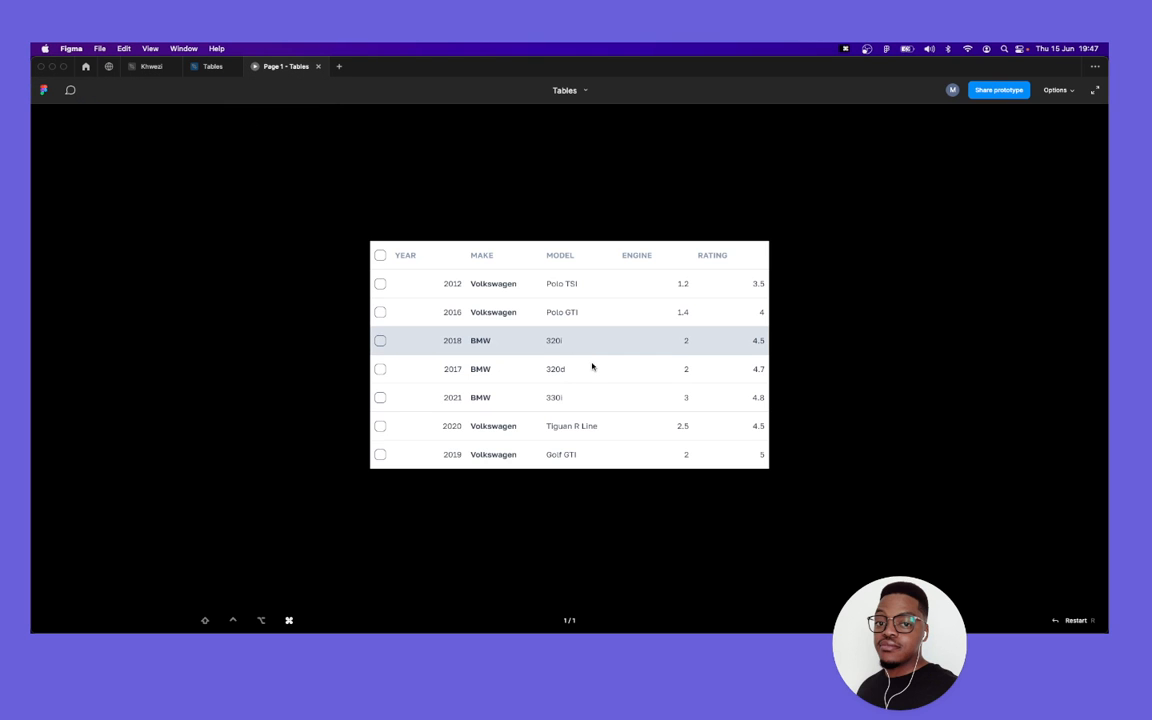
pyautogui.press('super+equal')
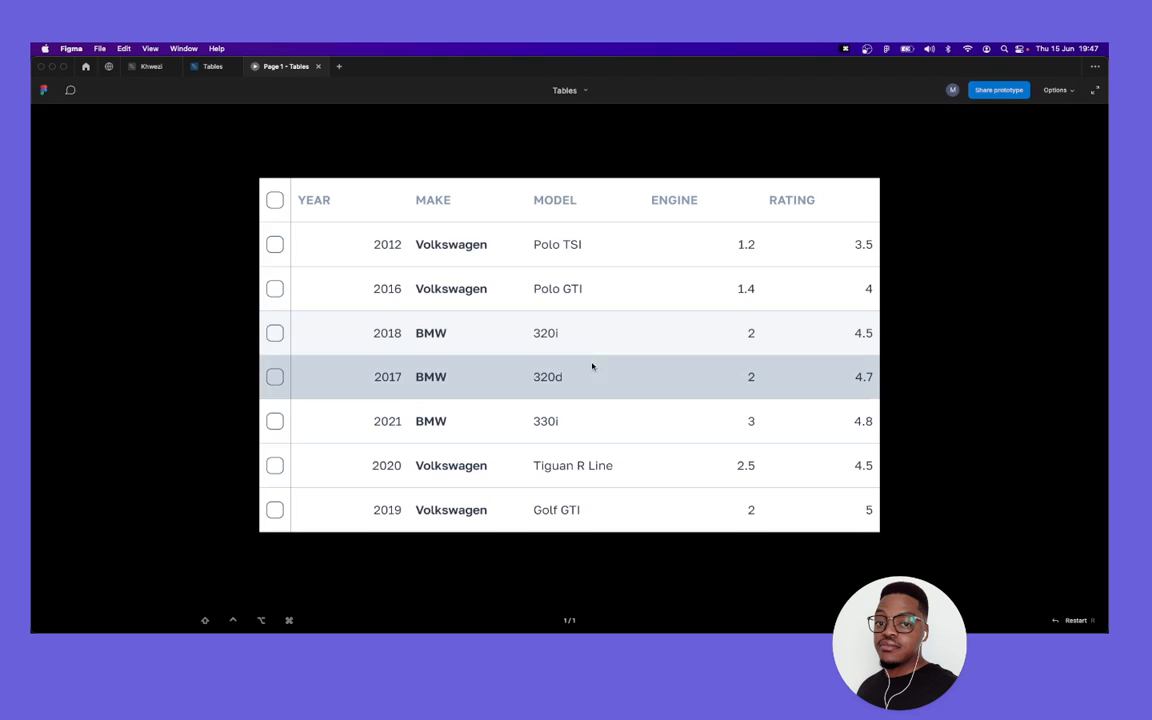
# Test the interactive row states in the prototype on several data rows, including Polo GTI, 320i and 320d.
pyautogui.click(544, 286)
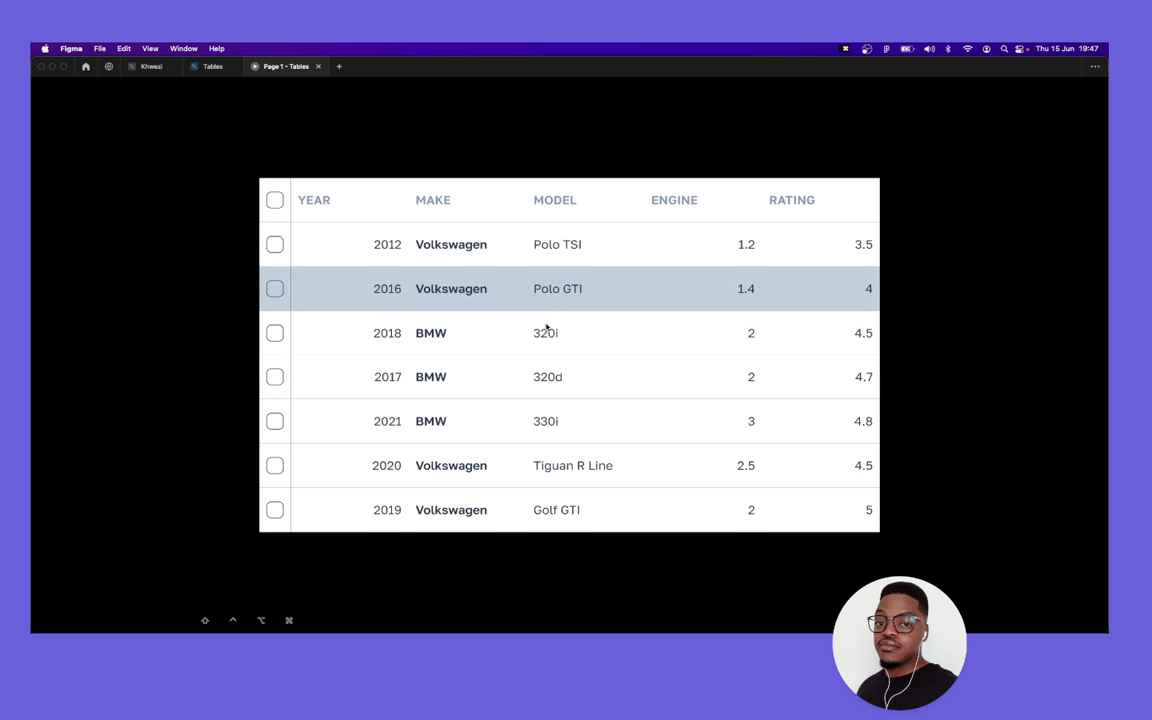
pyautogui.click(547, 328)
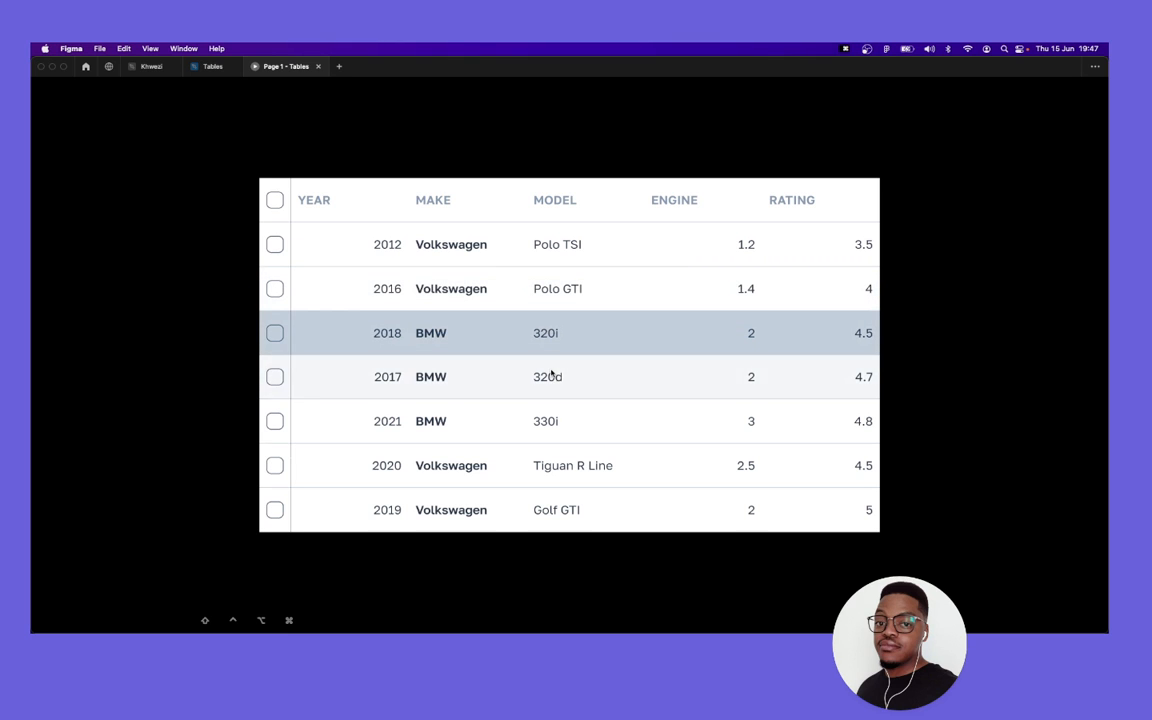
pyautogui.click(551, 373)
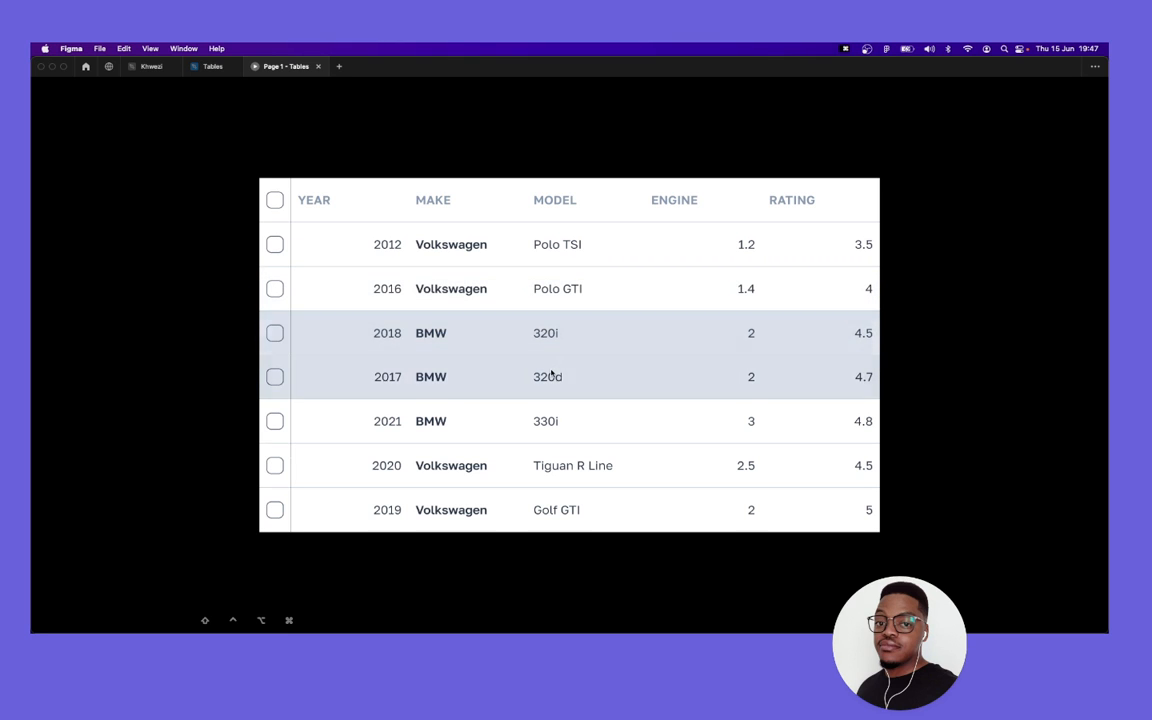
pyautogui.click(555, 450)
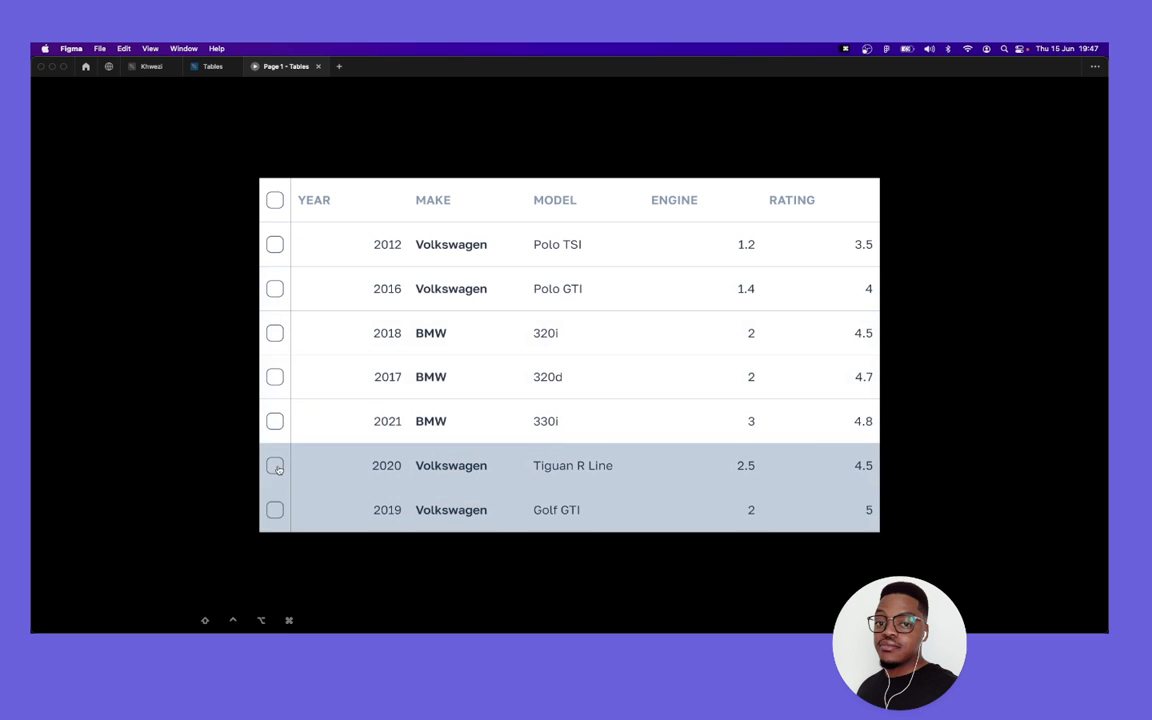
# Tick the checkboxes of the Tiguan R Line, 330i and Polo GTI rows in the prototype.
pyautogui.click(276, 466)
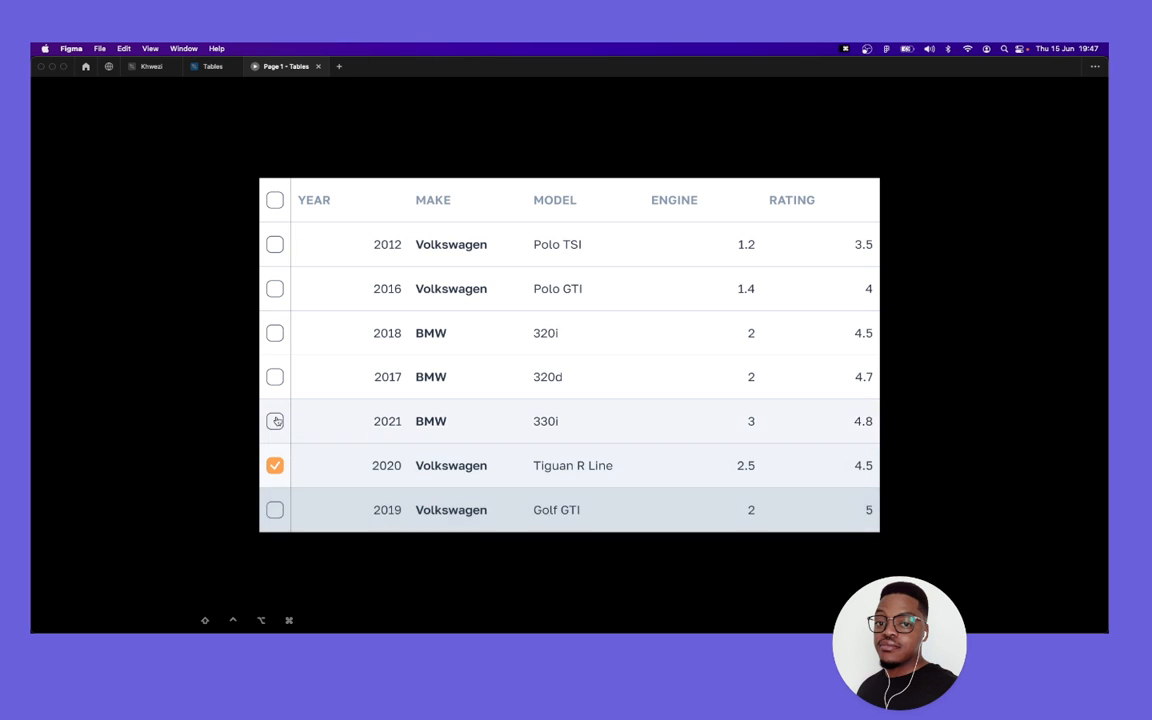
pyautogui.click(275, 421)
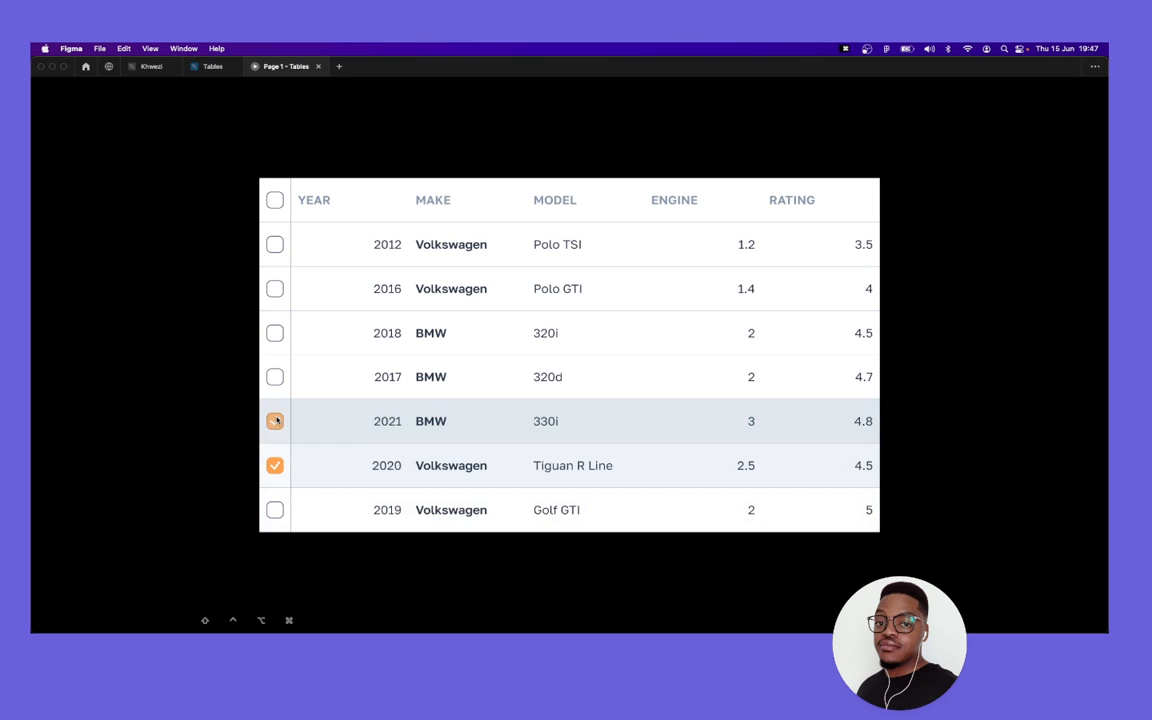
pyautogui.click(275, 289)
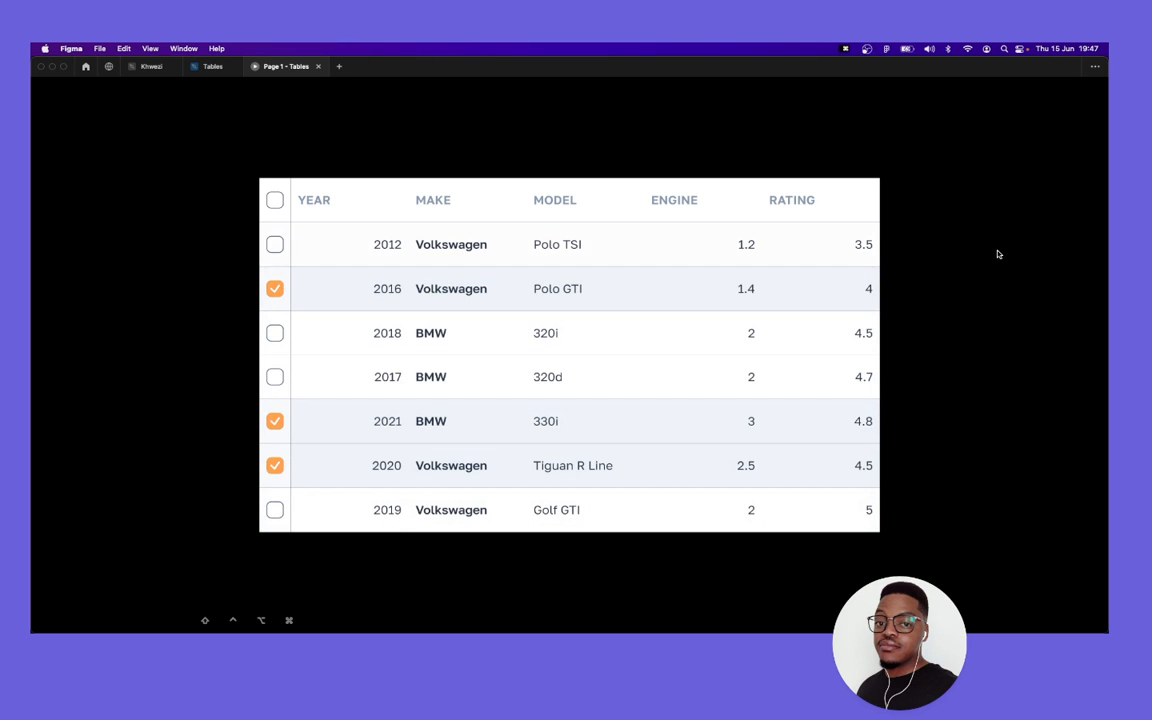
# Return to the Tables file and narrow the whole table frame so its columns resize with it.
pyautogui.click(204, 70)
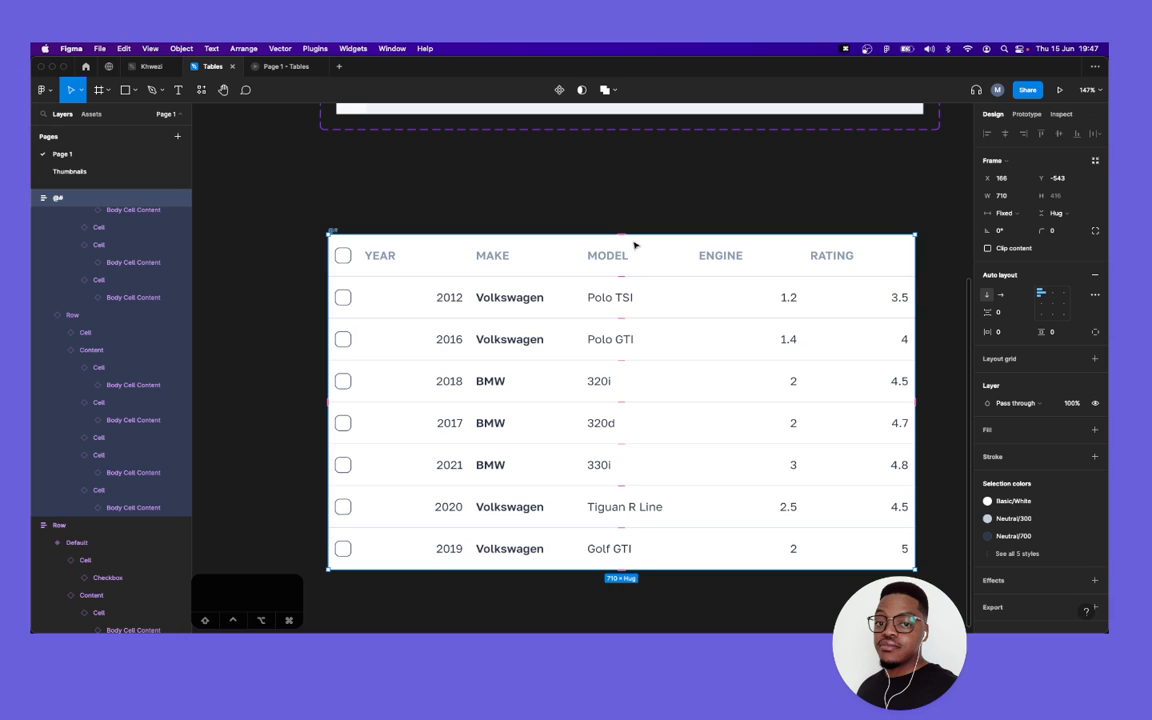
pyautogui.click(371, 228)
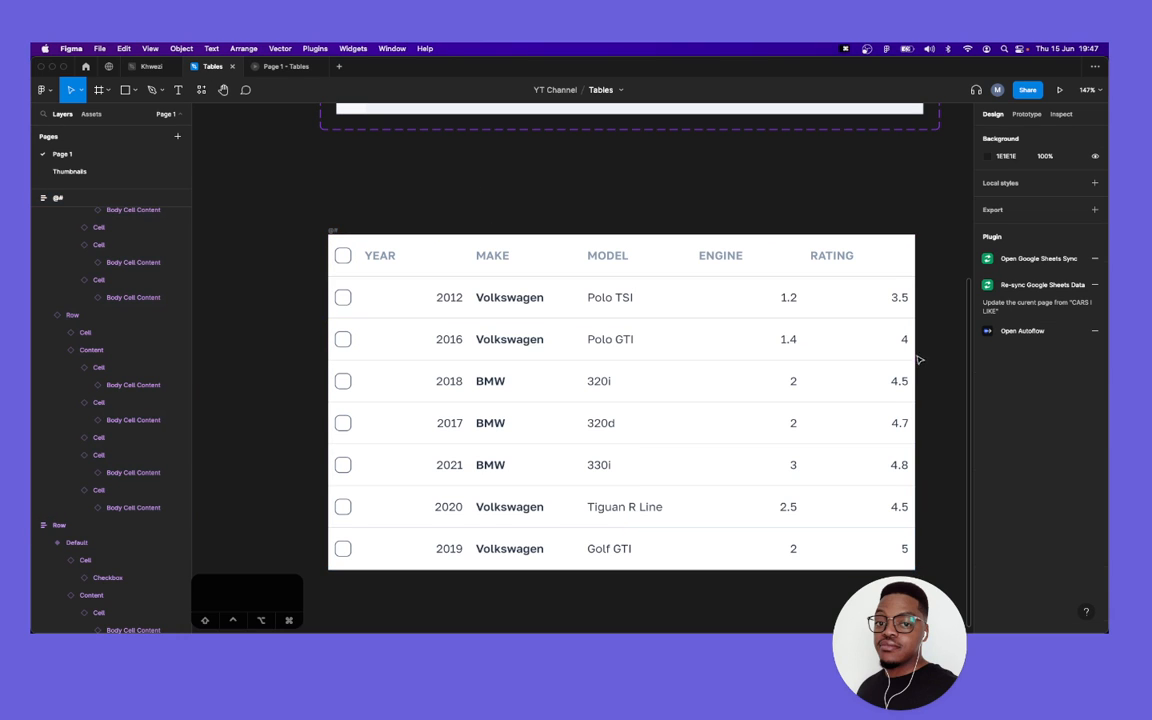
pyautogui.click(333, 232)
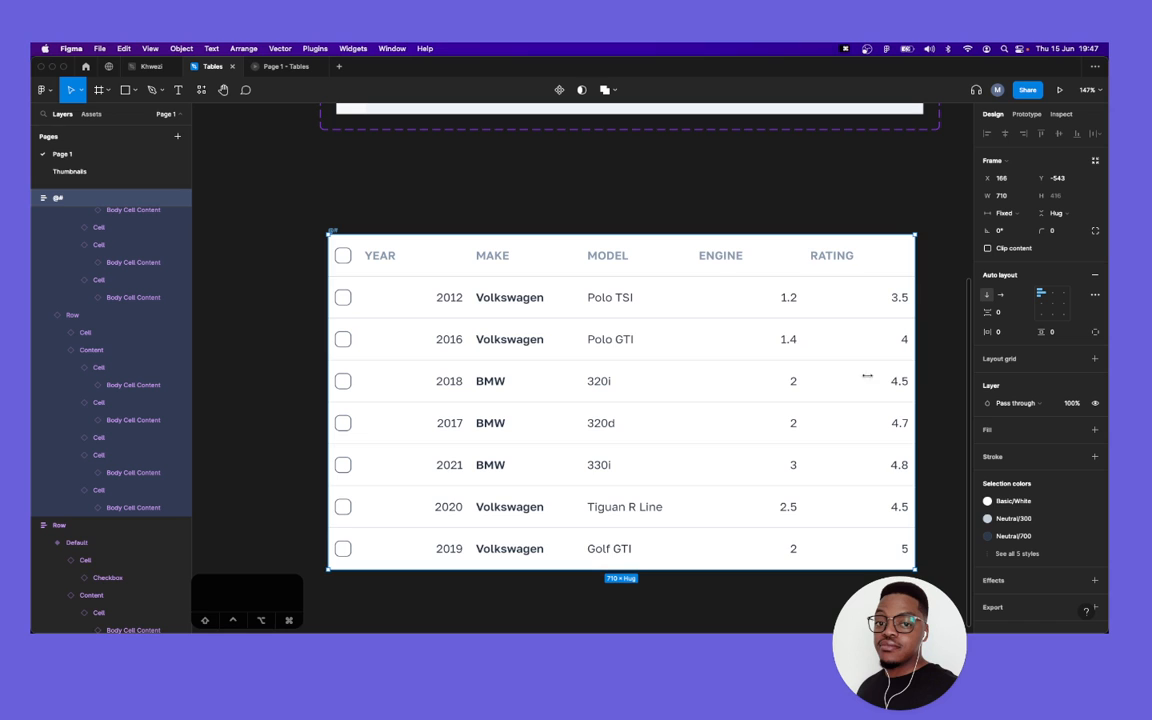
pyautogui.moveTo(867, 375)
pyautogui.mouseDown()
pyautogui.moveTo(830, 378)
pyautogui.moveTo(887, 378)
pyautogui.mouseUp()
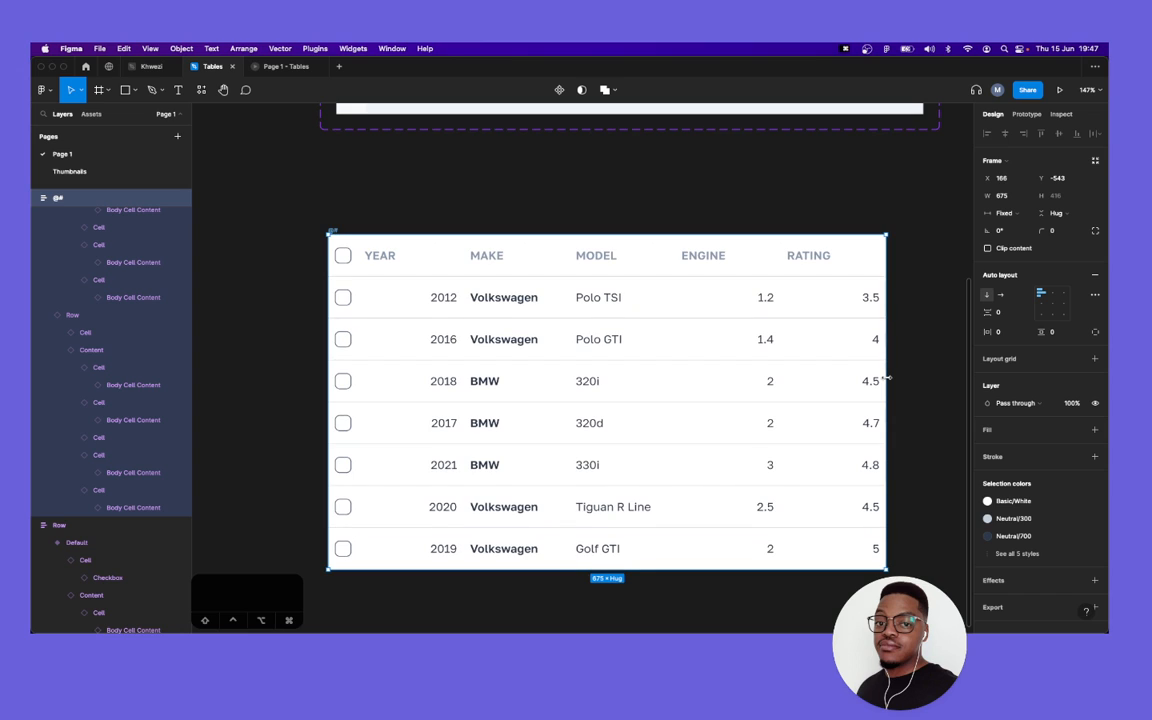
pyautogui.moveTo(785, 381); pyautogui.dragTo(850, 380)
pyautogui.click(816, 209)
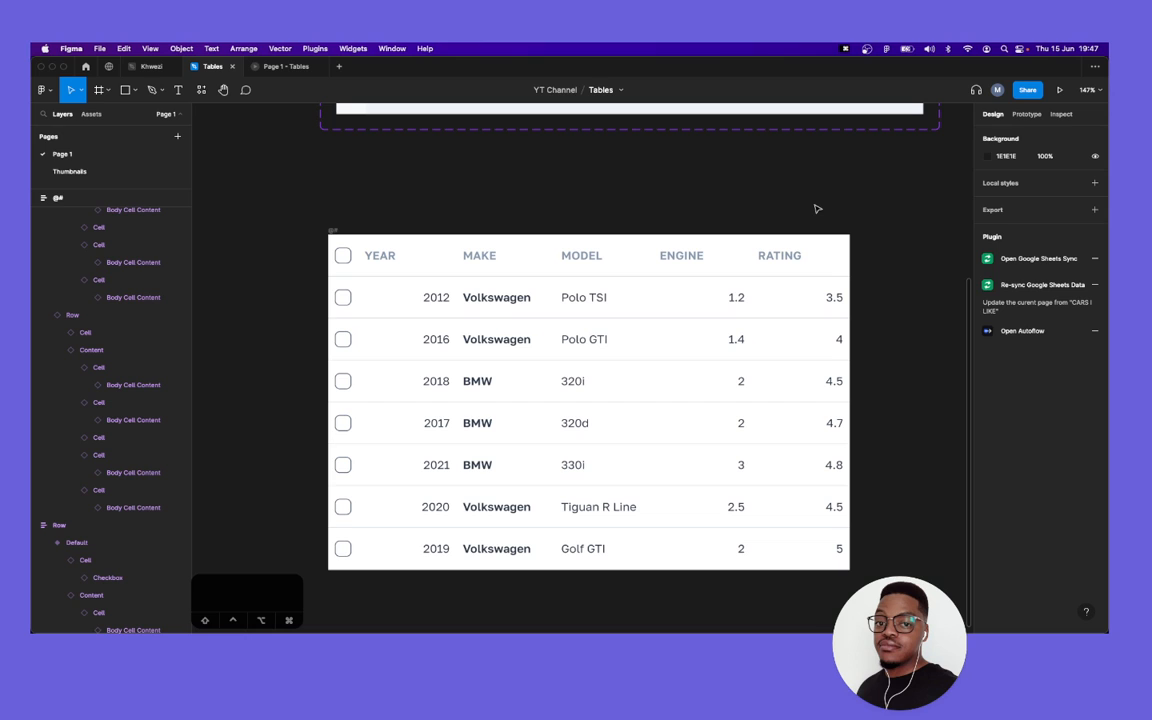
# Switch to the Khwezi library file, open its Inputs page and look over the Inputs and Dropdown documentation boards.
pyautogui.hscroll(-5, 815, 208)
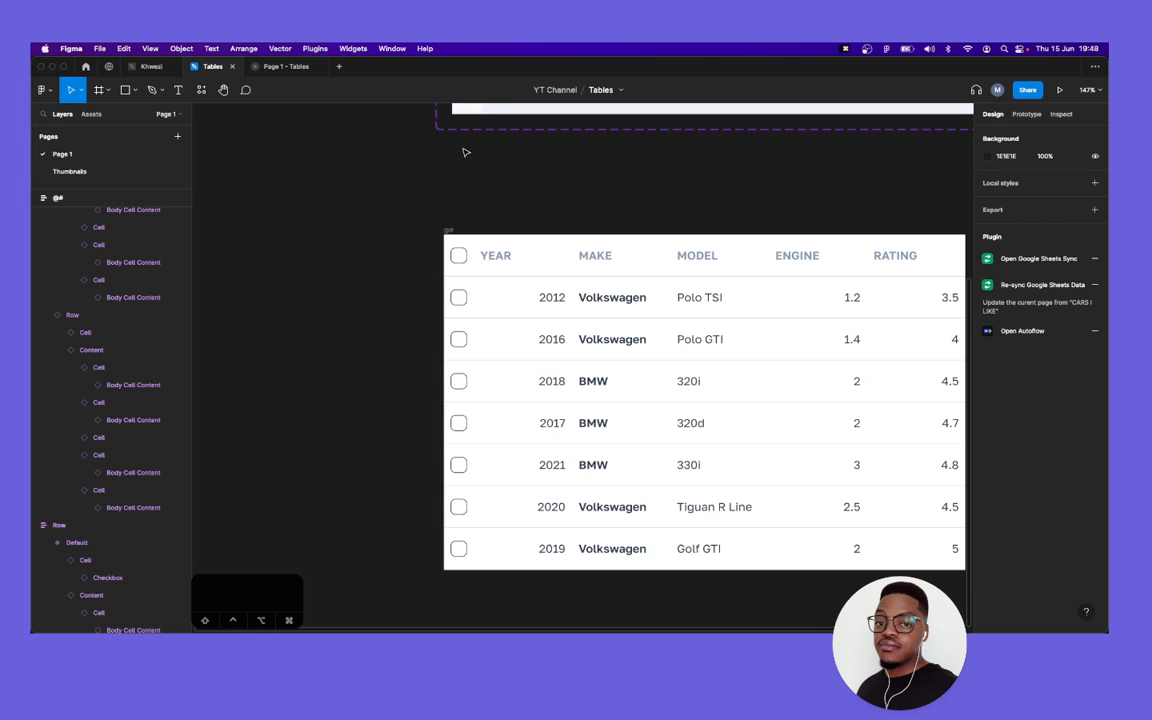
pyautogui.click(151, 67)
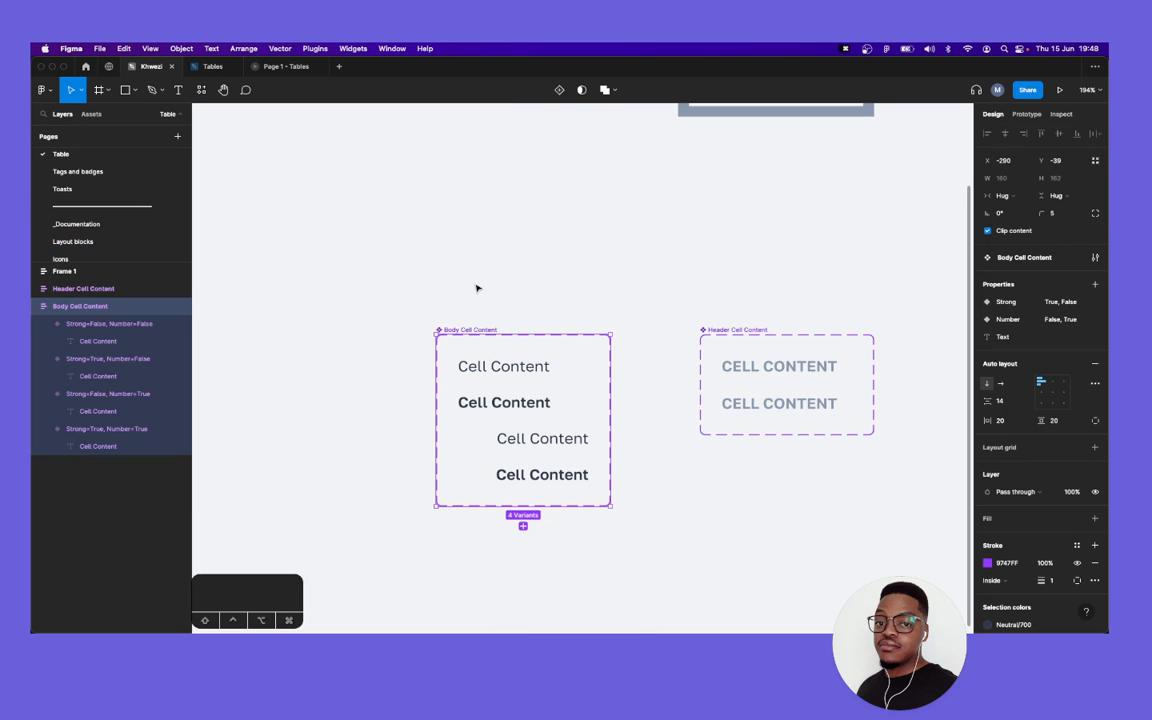
pyautogui.scroll(-3, 475, 288)
pyautogui.scroll(-1, 82, 188)
pyautogui.scroll(5, 88, 205)
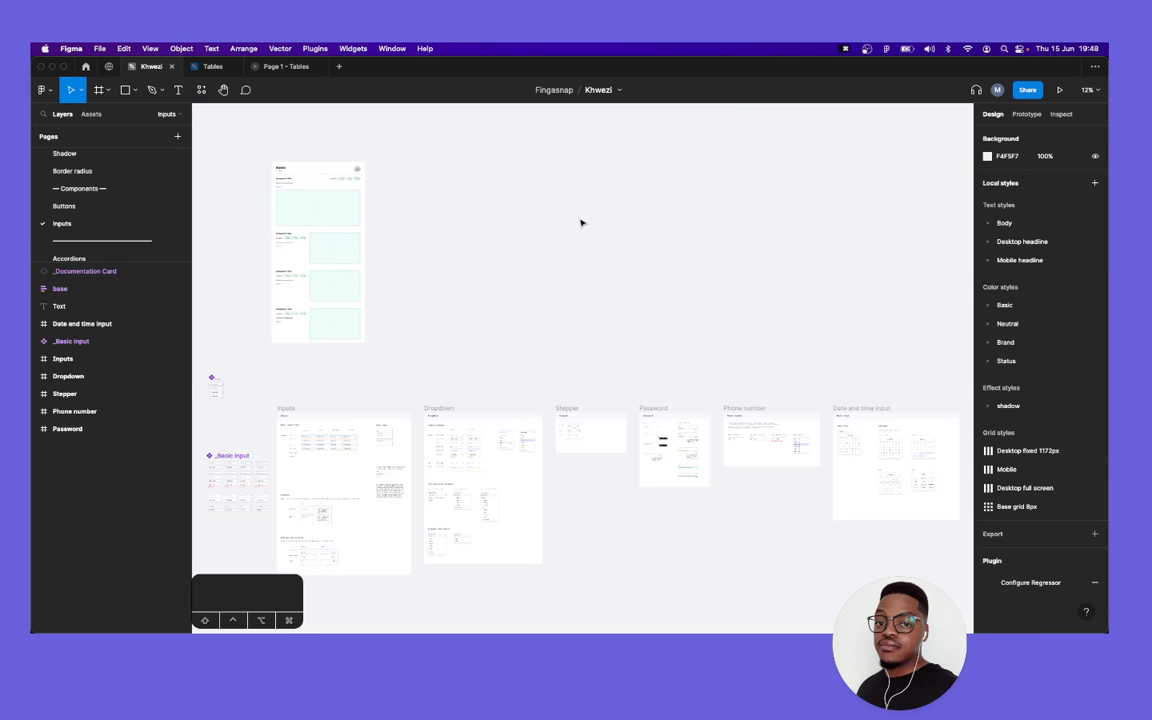
pyautogui.scroll(-3, 530, 340)
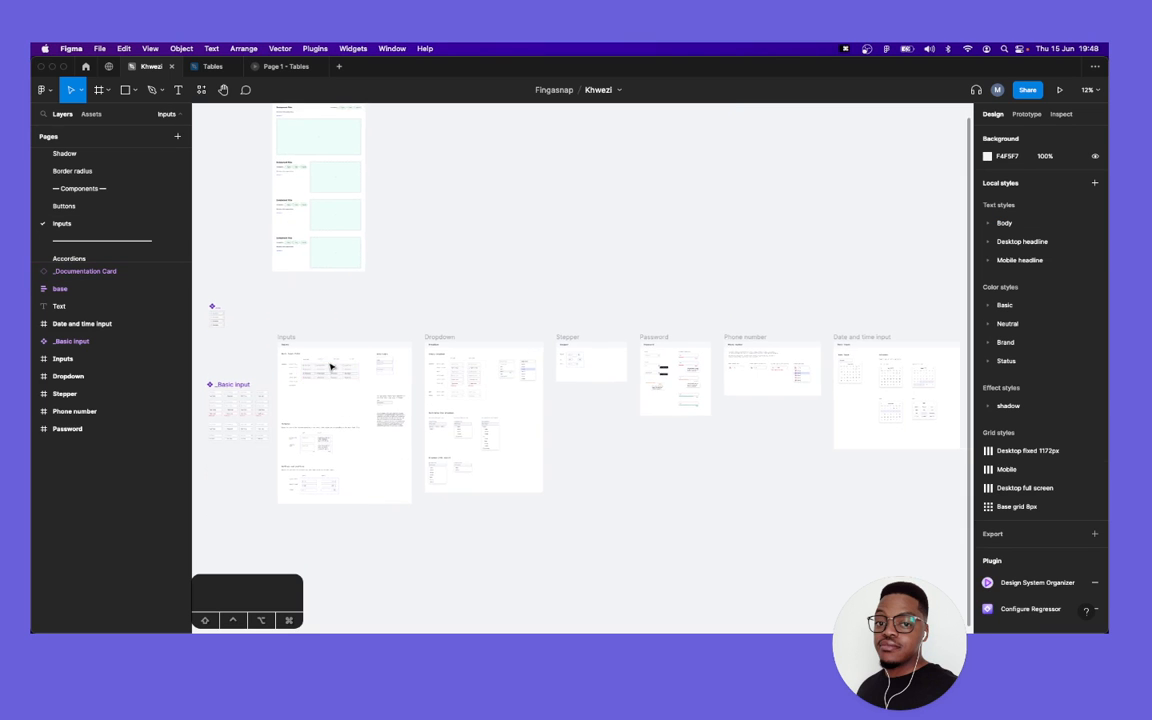
pyautogui.hscroll(-3, 331, 366)
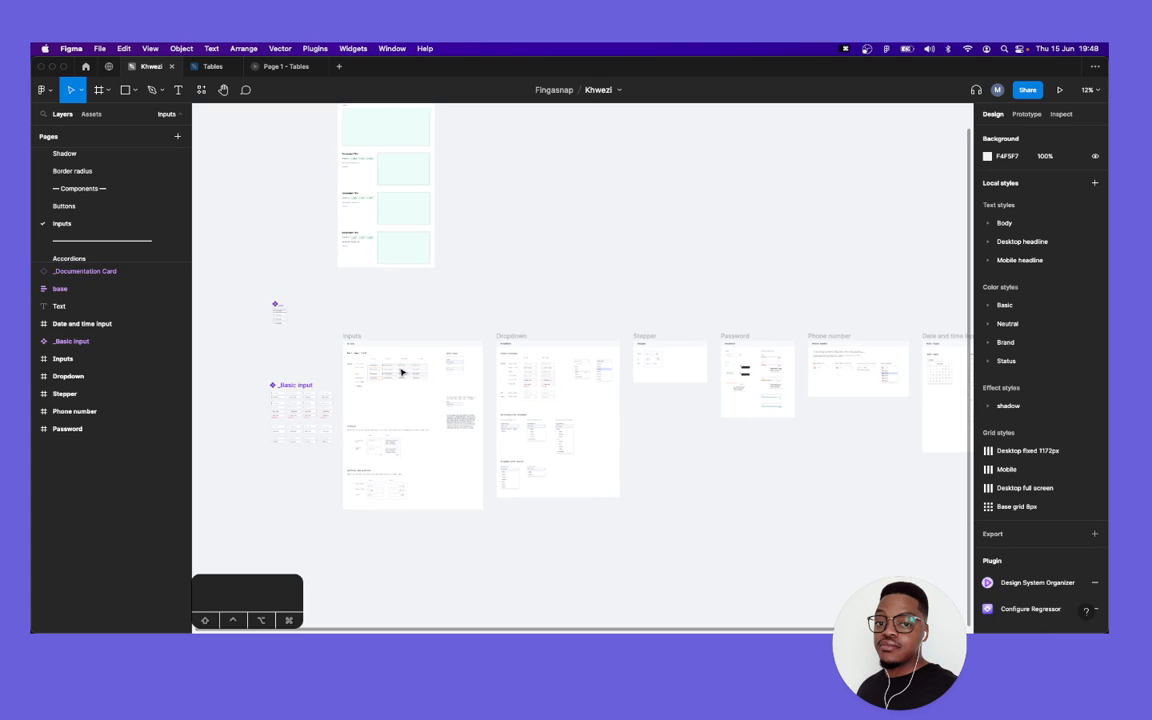
pyautogui.scroll(5, 401, 366)
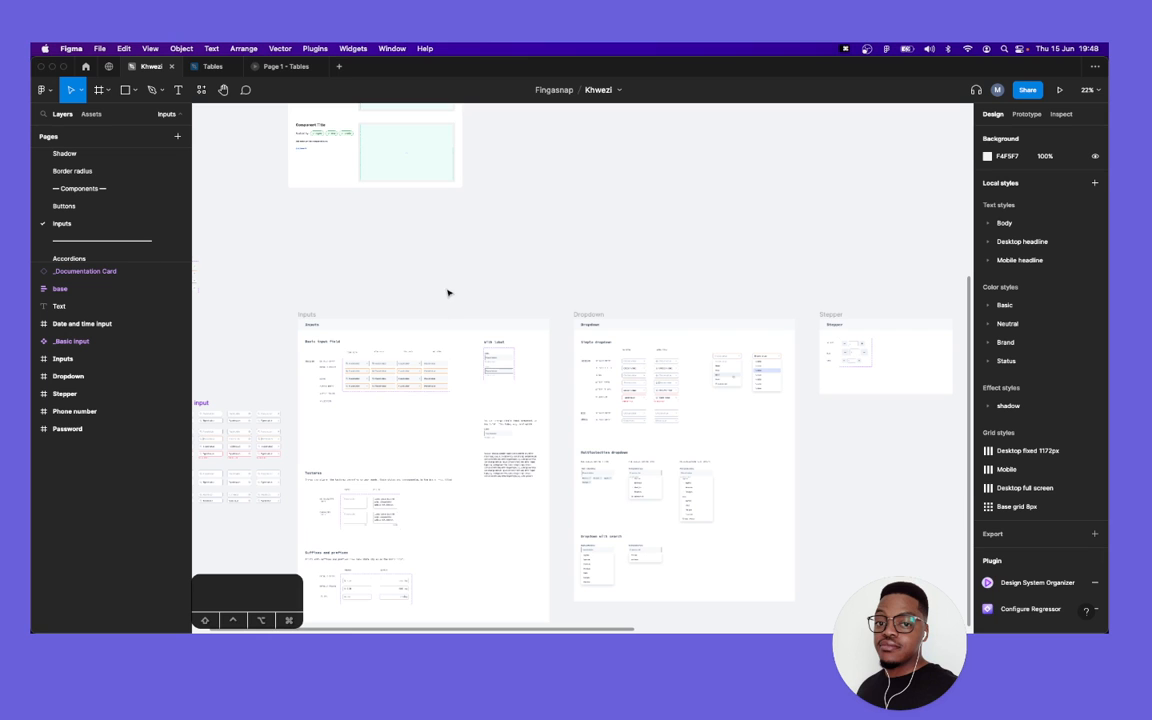
pyautogui.scroll(4, 413, 381)
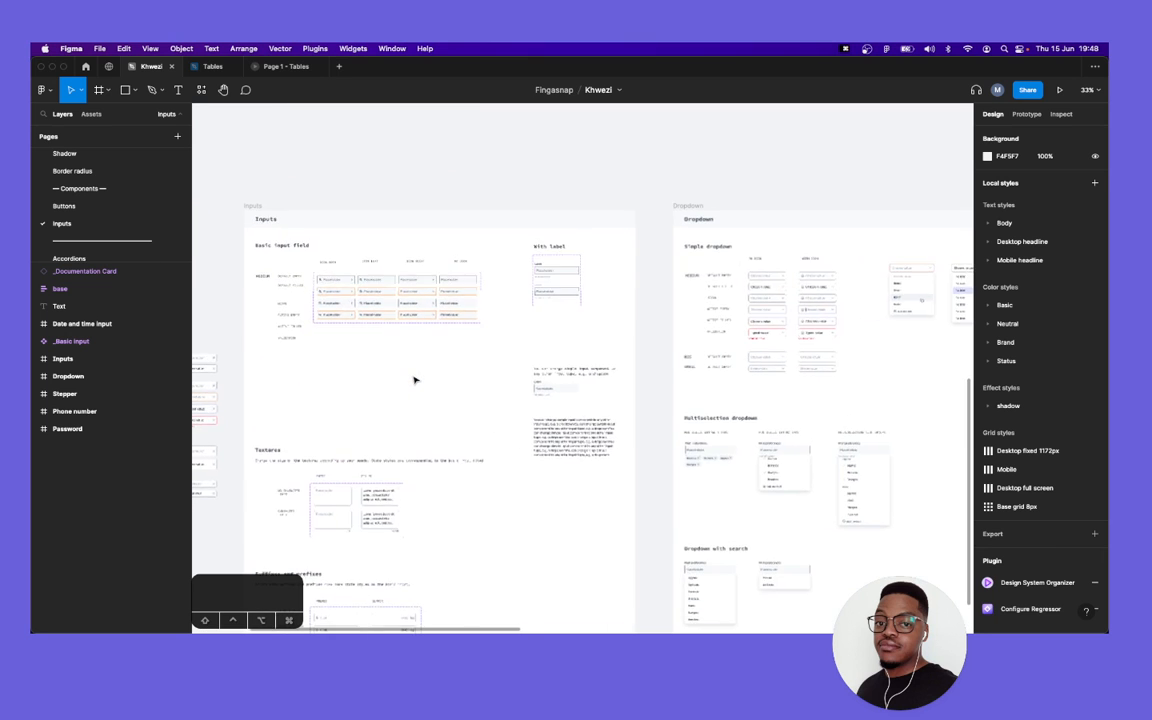
pyautogui.scroll(2, 416, 378)
pyautogui.scroll(3, 424, 367)
pyautogui.scroll(-5, 430, 363)
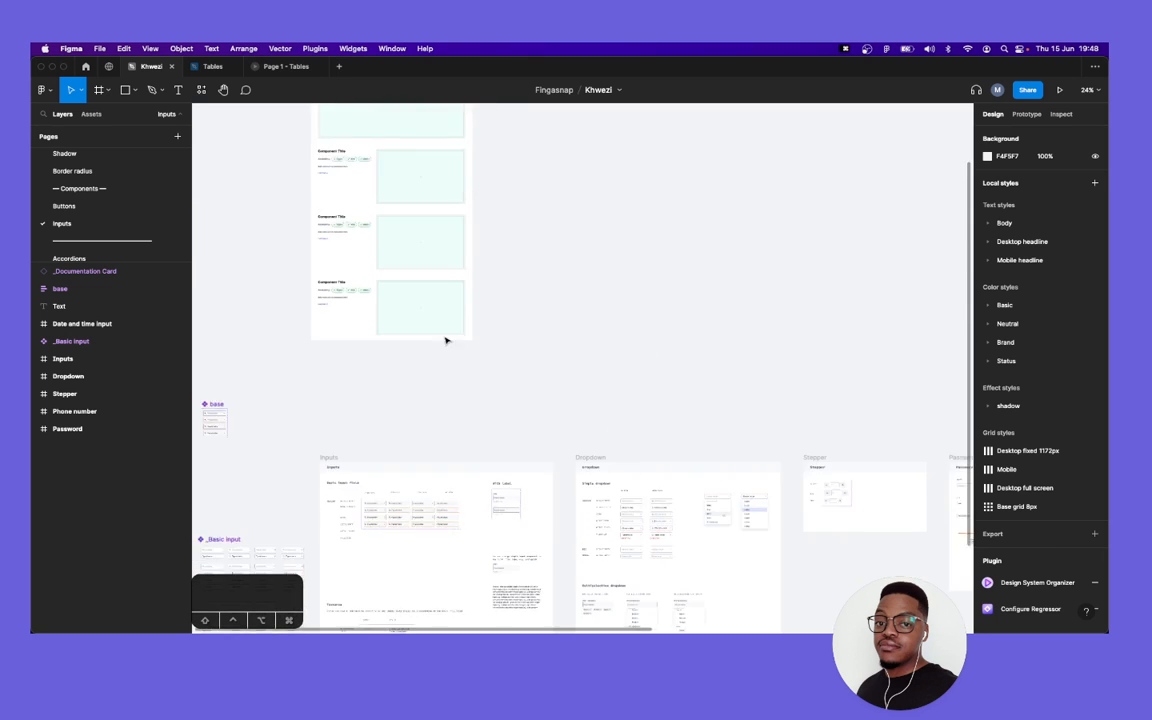
# Examine the Inputs documentation template with its component cards and the variants of the Basic input field.
pyautogui.scroll(5, 410, 263)
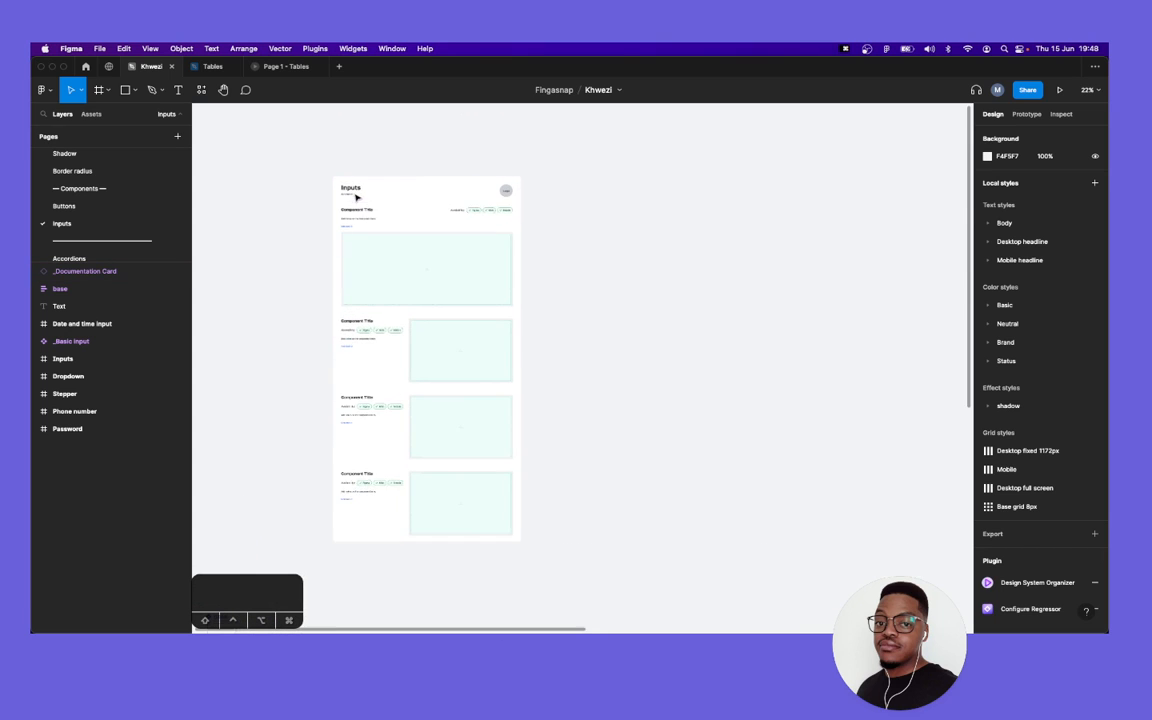
pyautogui.scroll(-2, 425, 288)
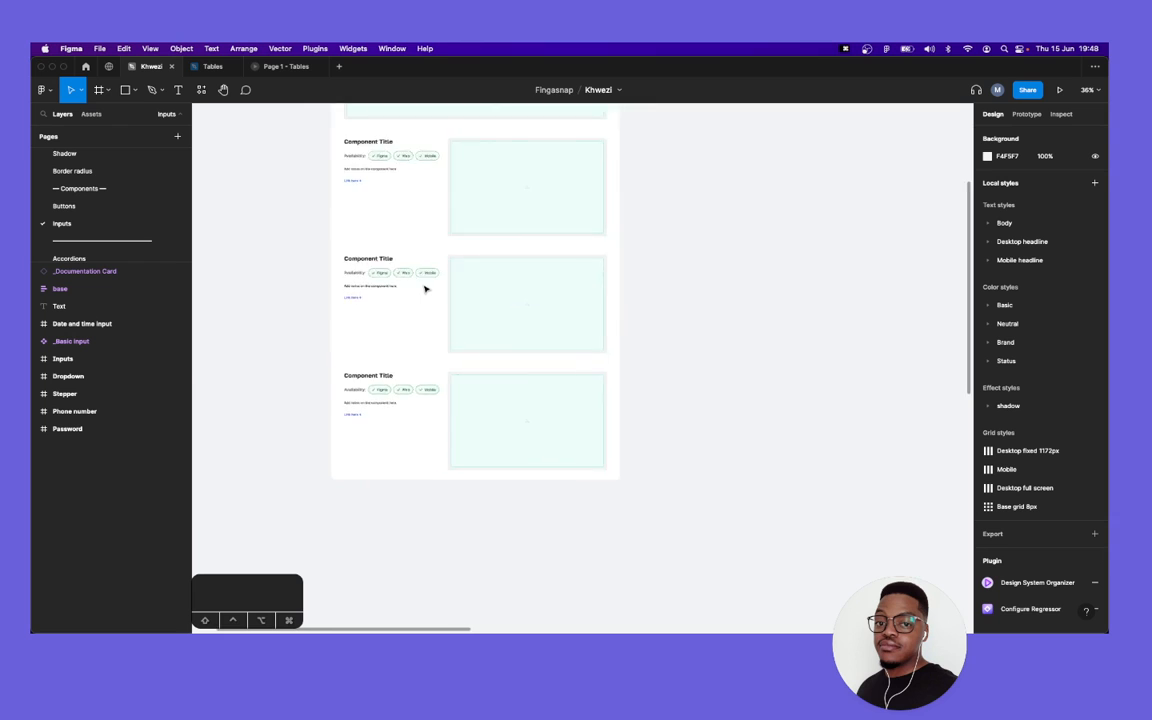
pyautogui.scroll(-5, 470, 383)
pyautogui.scroll(-3, 470, 383)
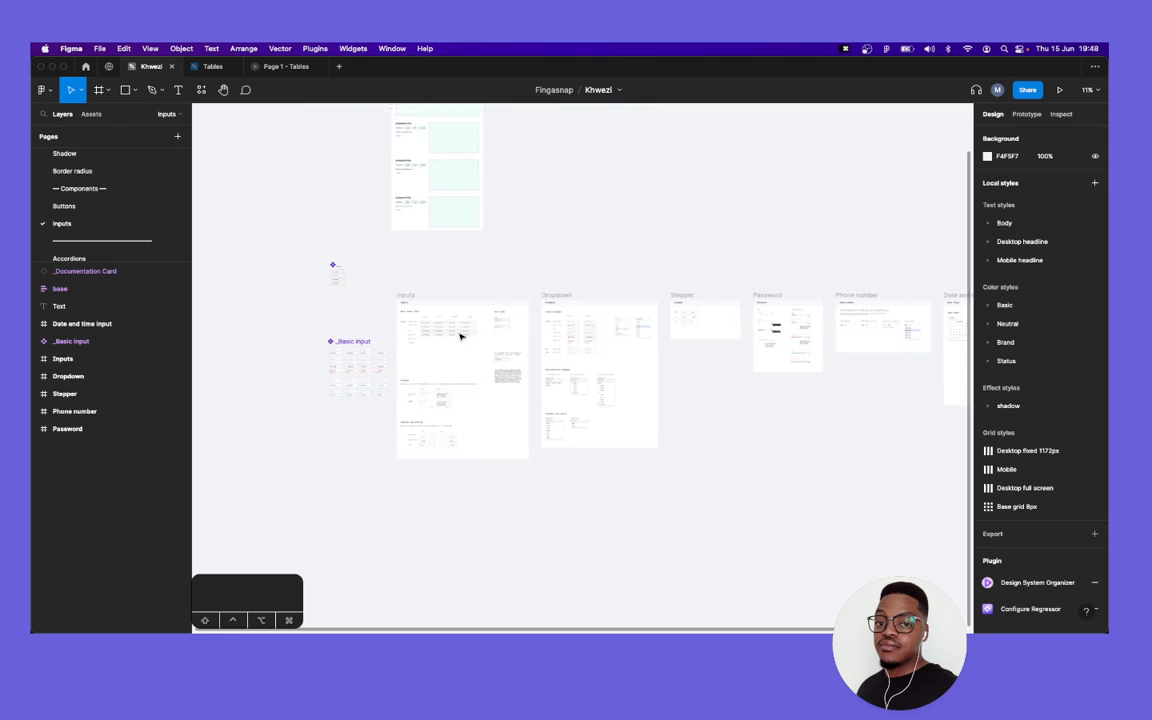
pyautogui.scroll(5, 462, 336)
pyautogui.scroll(1, 460, 337)
pyautogui.hscroll(-2, 388, 291)
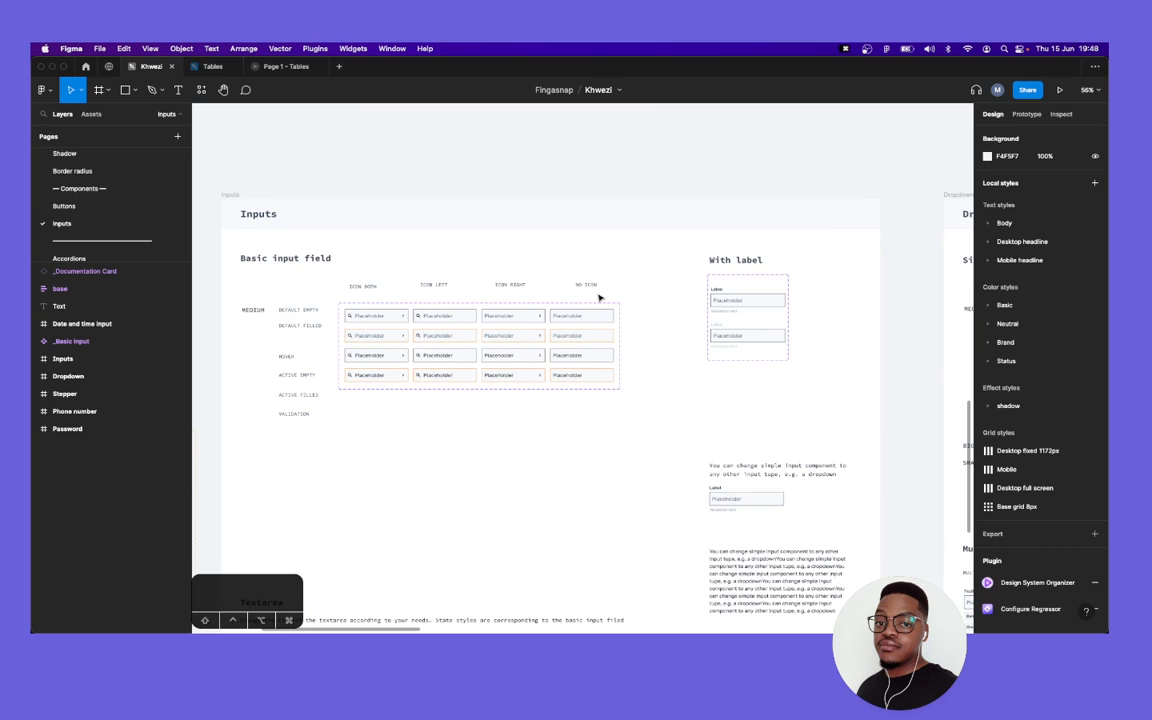
pyautogui.click(561, 319)
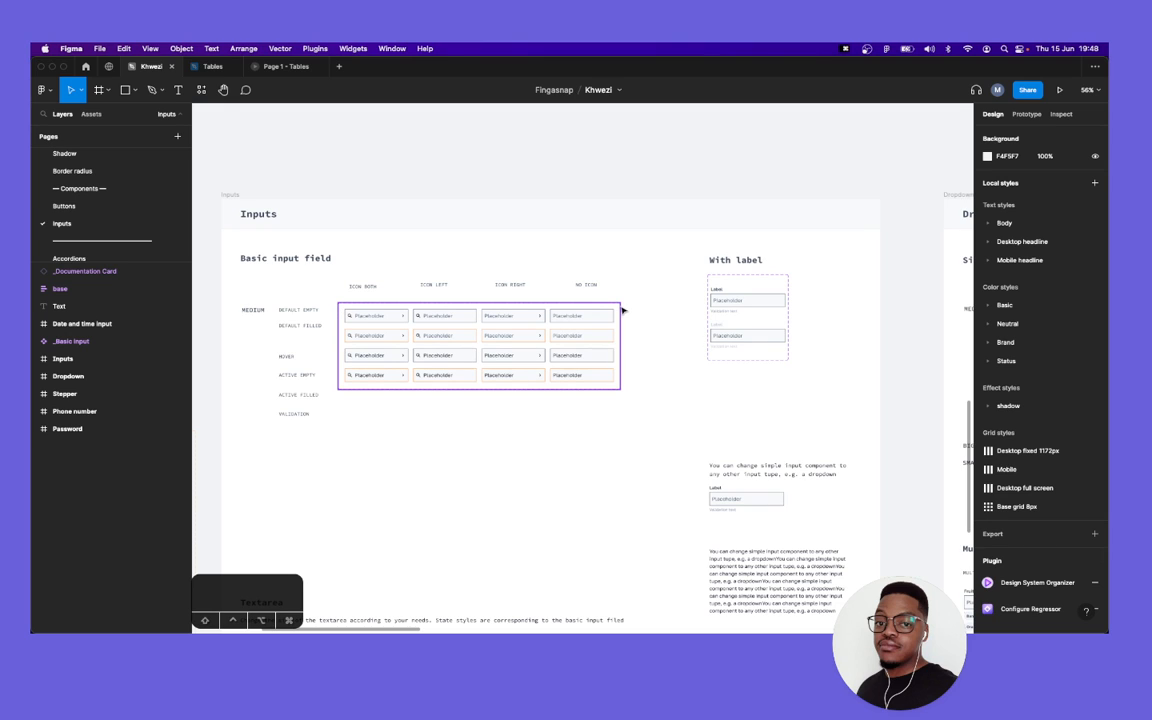